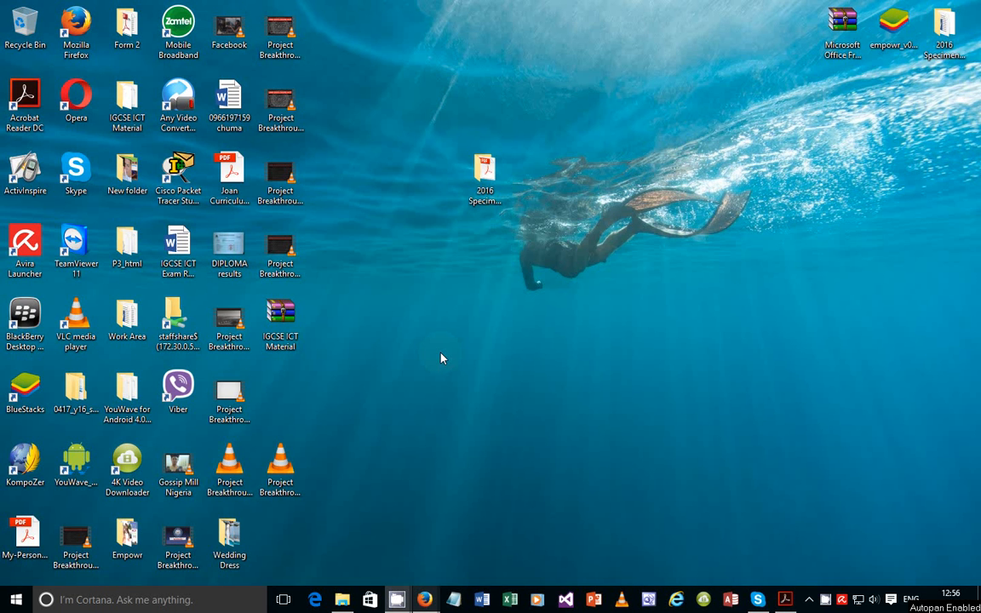
# Check the Task 3 instructions in the Acrobat Reader PDF, and create a blank desktop database named 2016 Paper 2 Specimen in Access
pyautogui.click(787, 605)
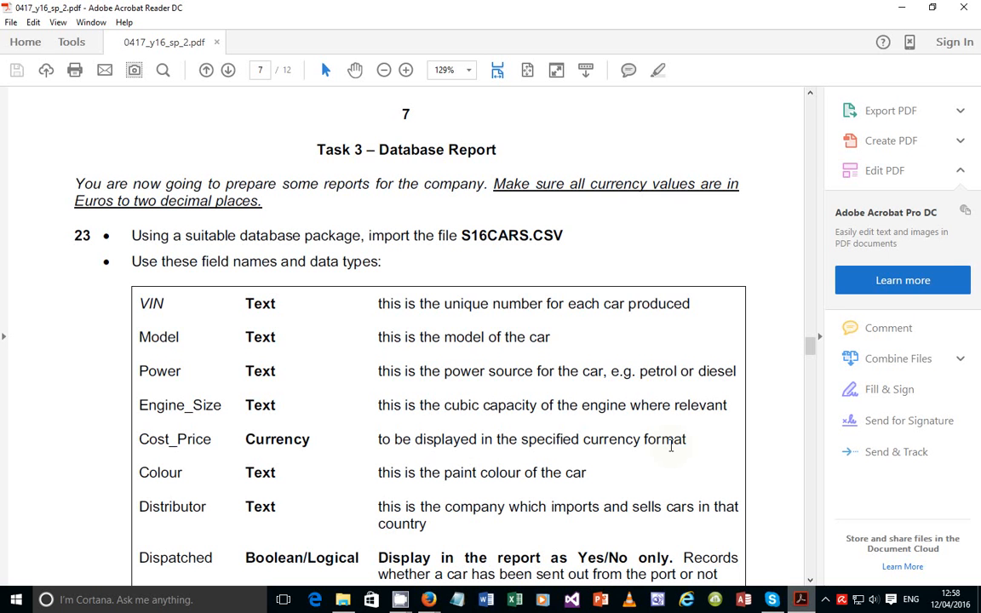
pyautogui.click(742, 605)
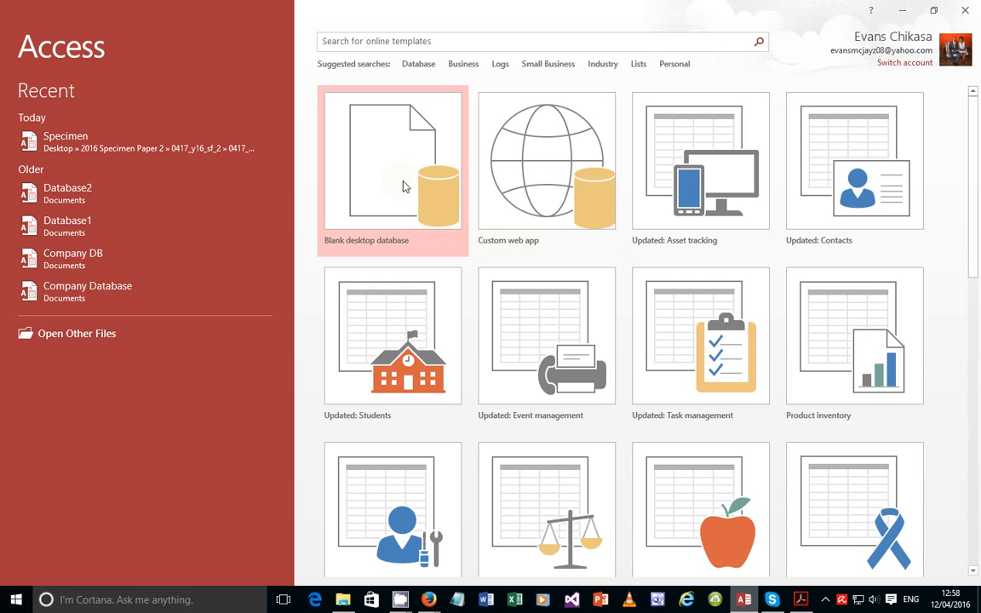
pyautogui.click(403, 186)
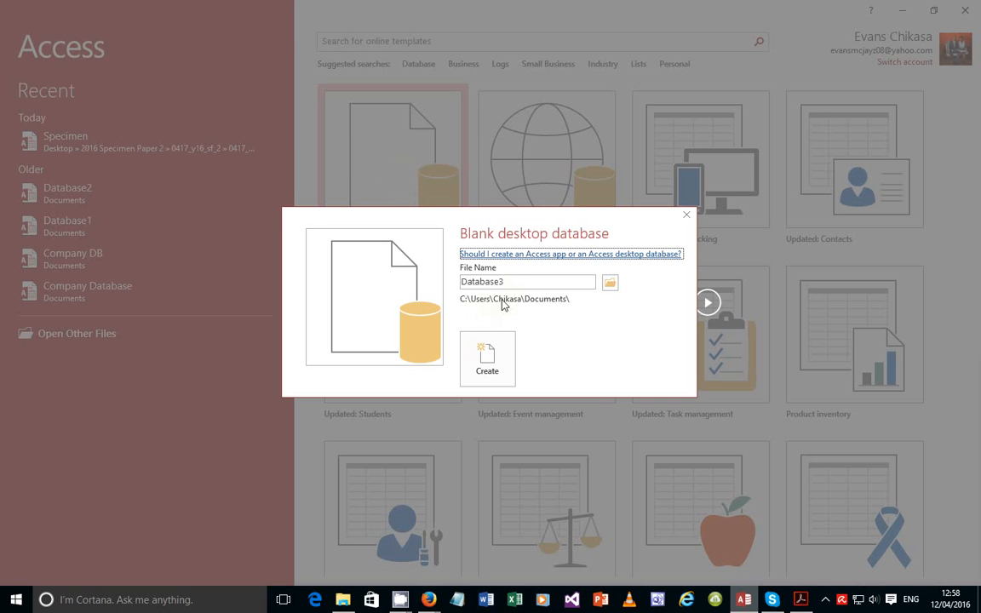
pyautogui.click(517, 283)
pyautogui.doubleClick(461, 281)
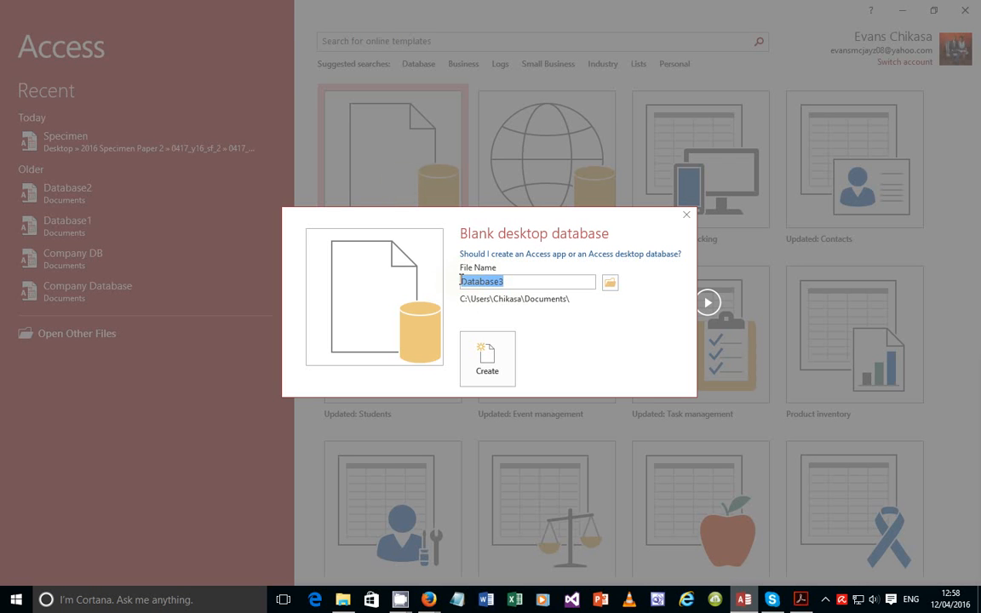
pyautogui.write('2016 Paper 2')
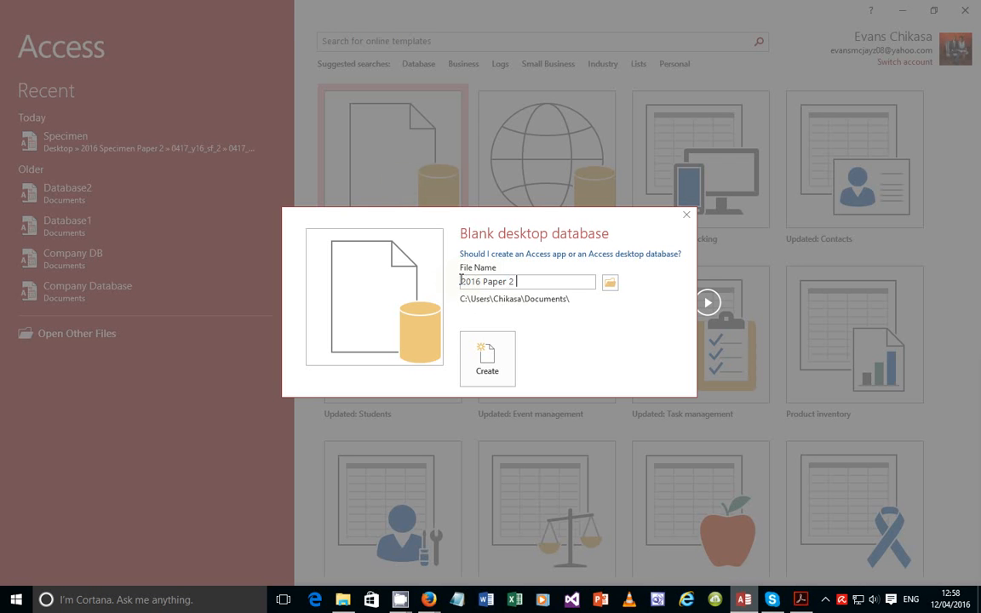
pyautogui.write(' Specimen')
pyautogui.click(487, 356)
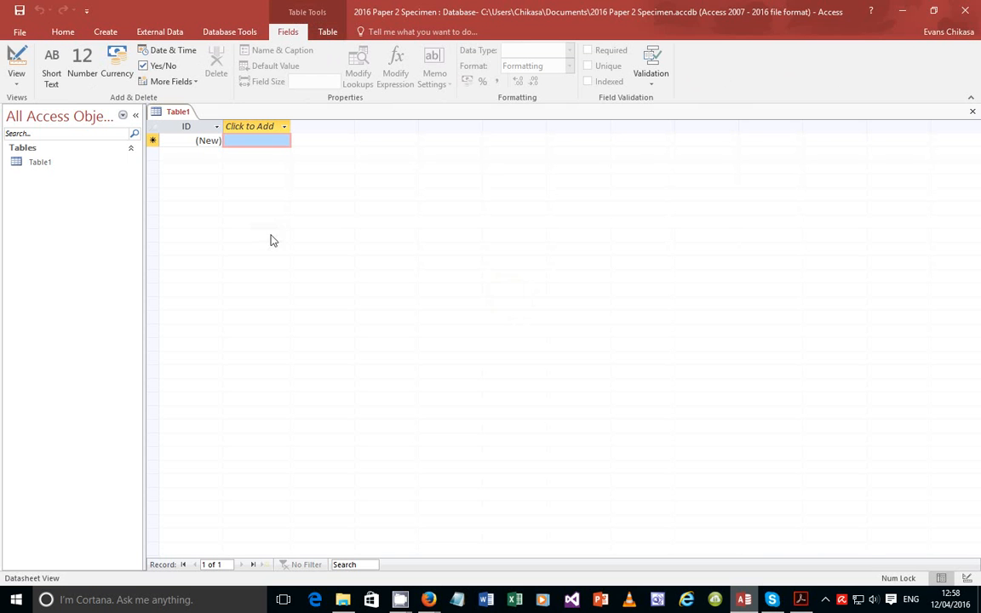
# Try to delete the default Table1, and close the unsaved table to discard it
pyautogui.click(63, 165)
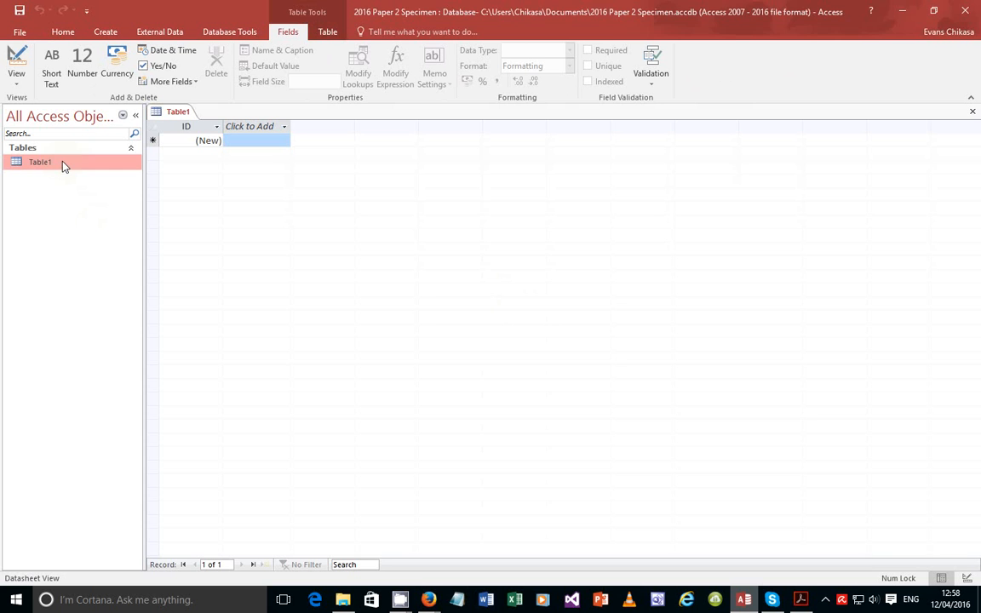
pyautogui.press('Delete')
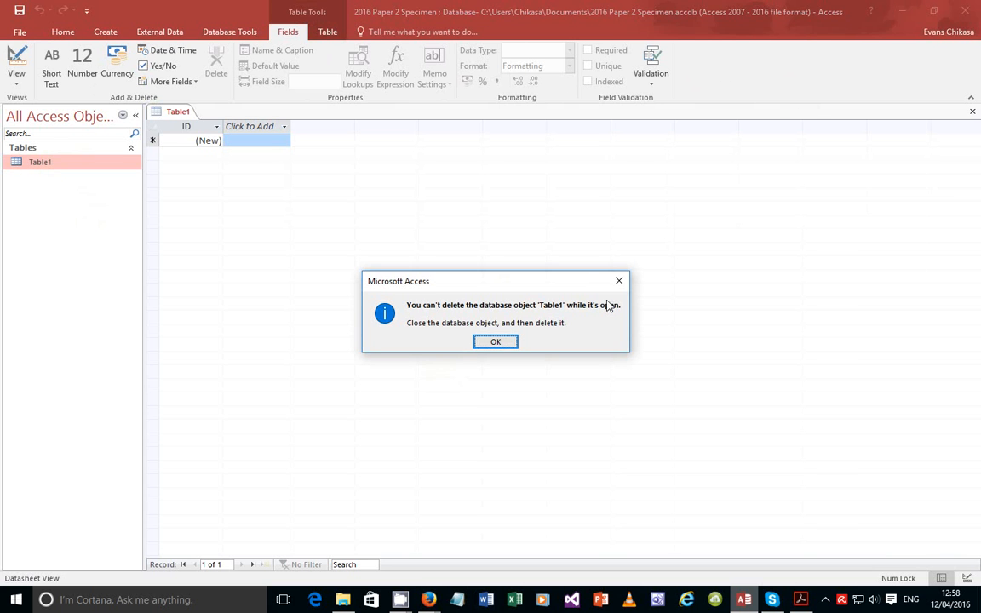
pyautogui.click(619, 281)
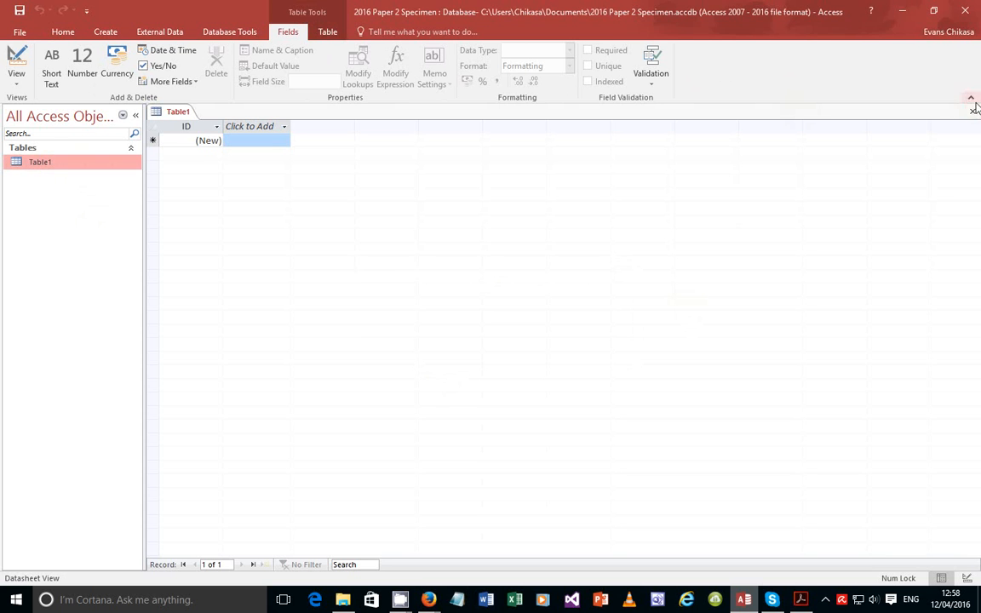
pyautogui.click(973, 109)
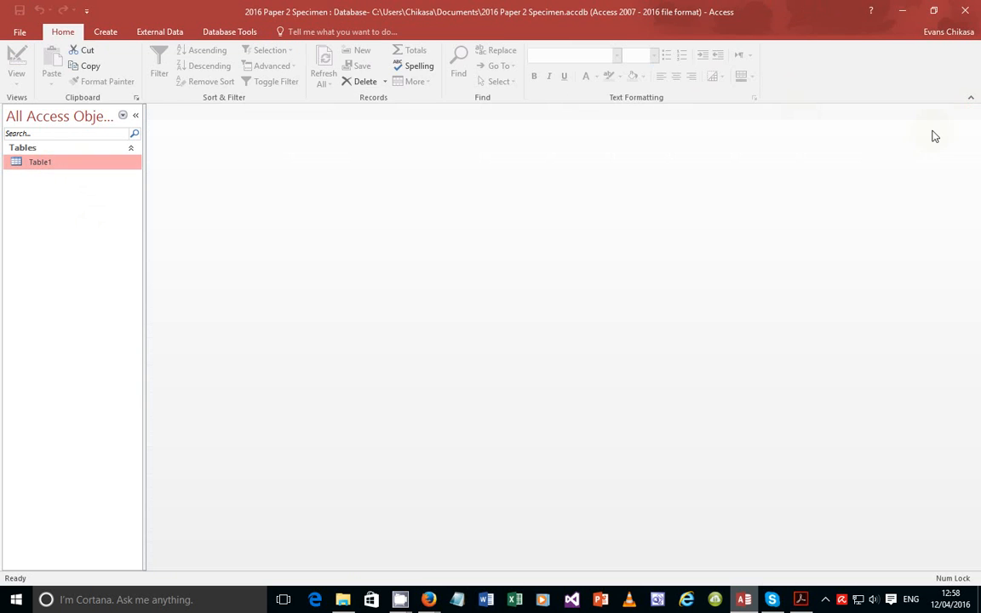
# Start a text file import and choose S16CARS from the 0417_2_SourceFiles folder as the data source
pyautogui.click(107, 34)
pyautogui.click(159, 31)
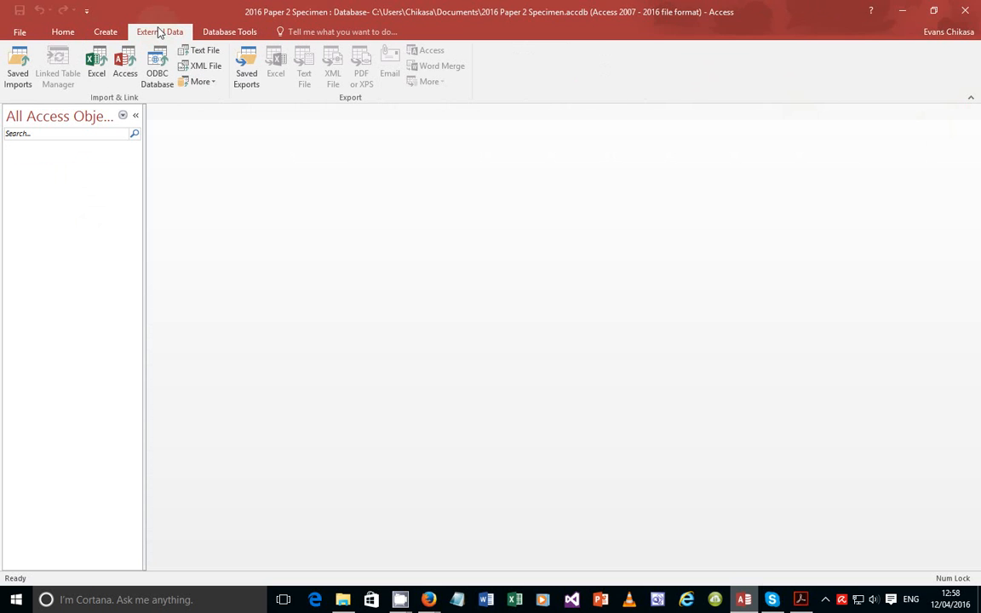
pyautogui.click(203, 51)
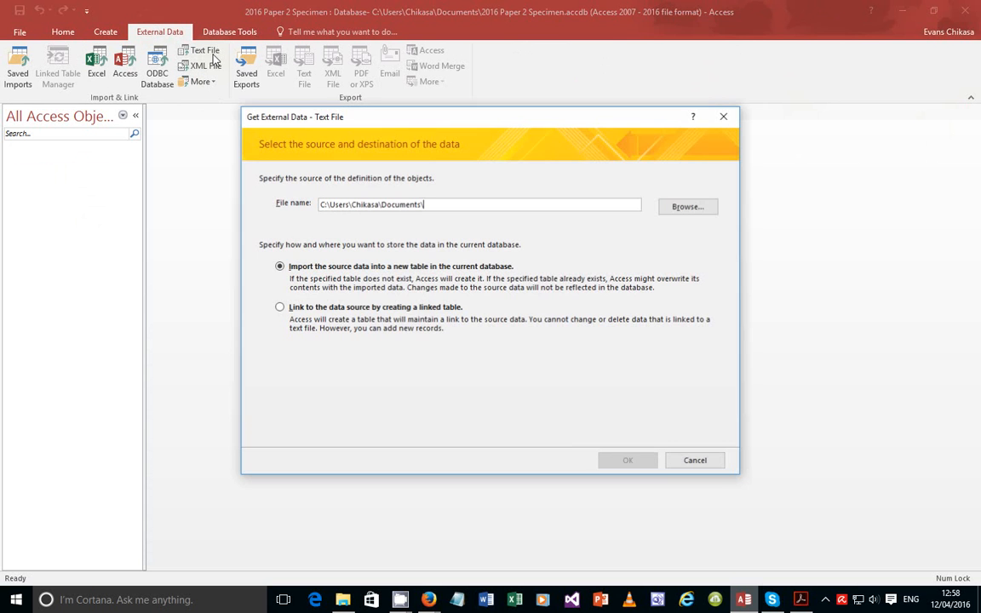
pyautogui.click(717, 206)
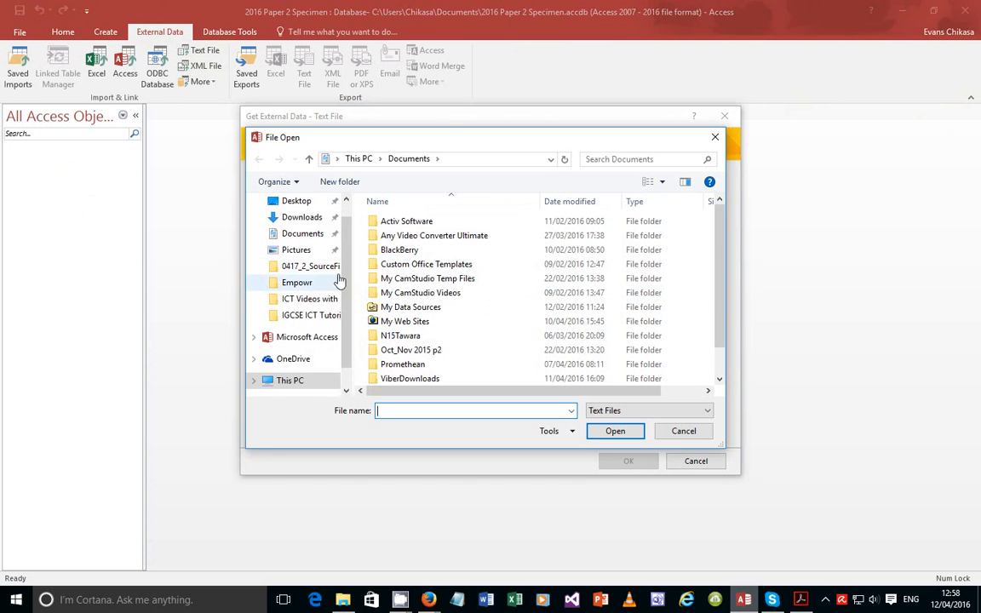
pyautogui.click(323, 268)
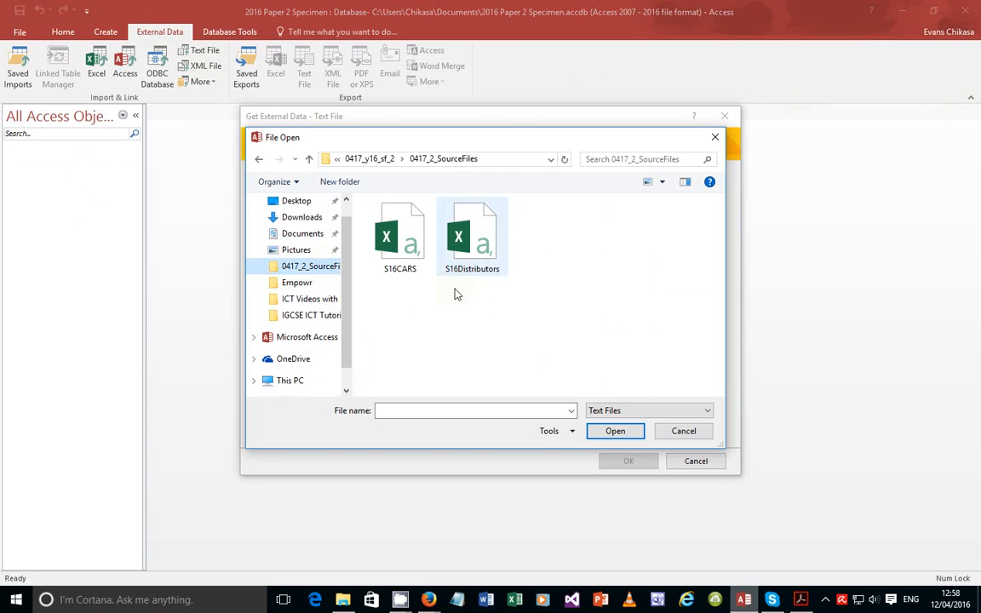
pyautogui.click(413, 254)
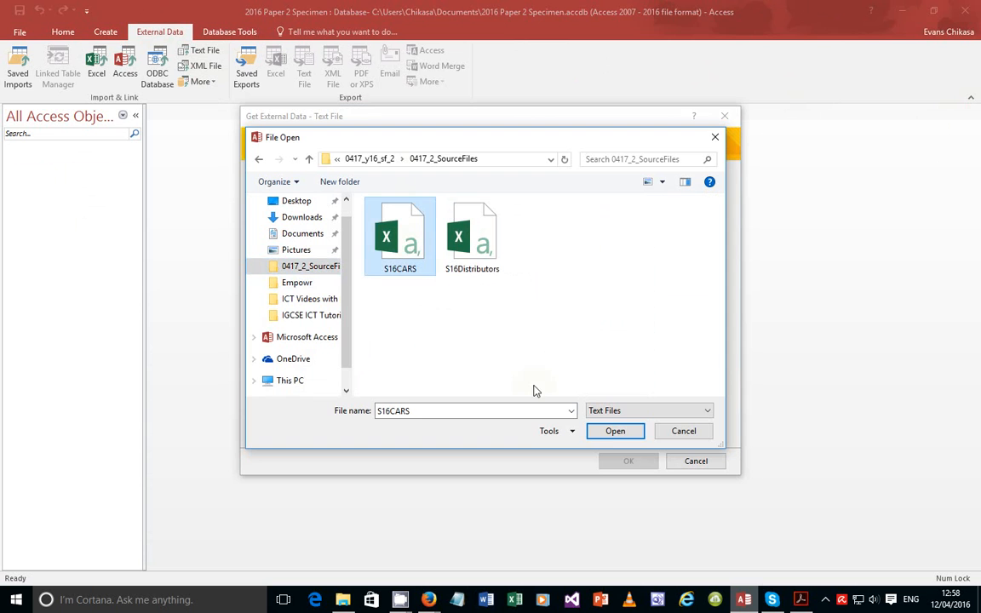
pyautogui.click(615, 431)
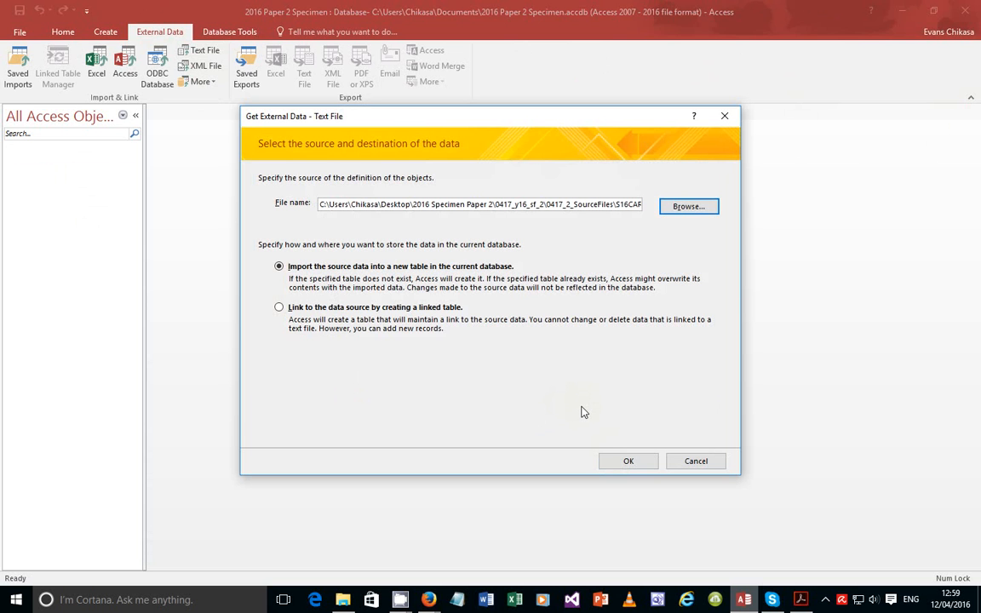
# Examine the files in the desktop paper folder under 0417_y16_sf_2, 0417_2_SourceFiles in File Explorer, and close that window
pyautogui.press('super+d')
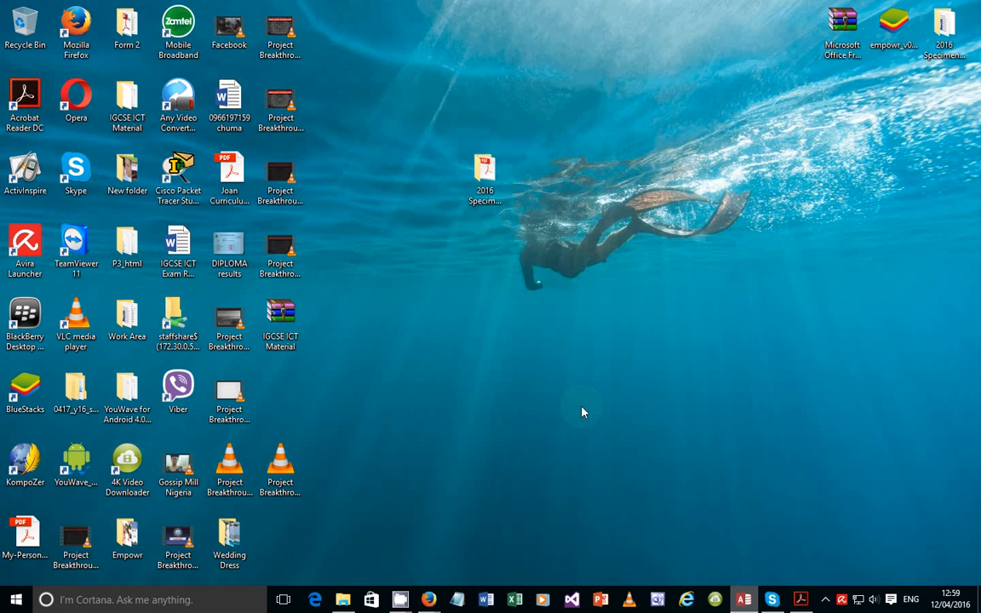
pyautogui.doubleClick(490, 204)
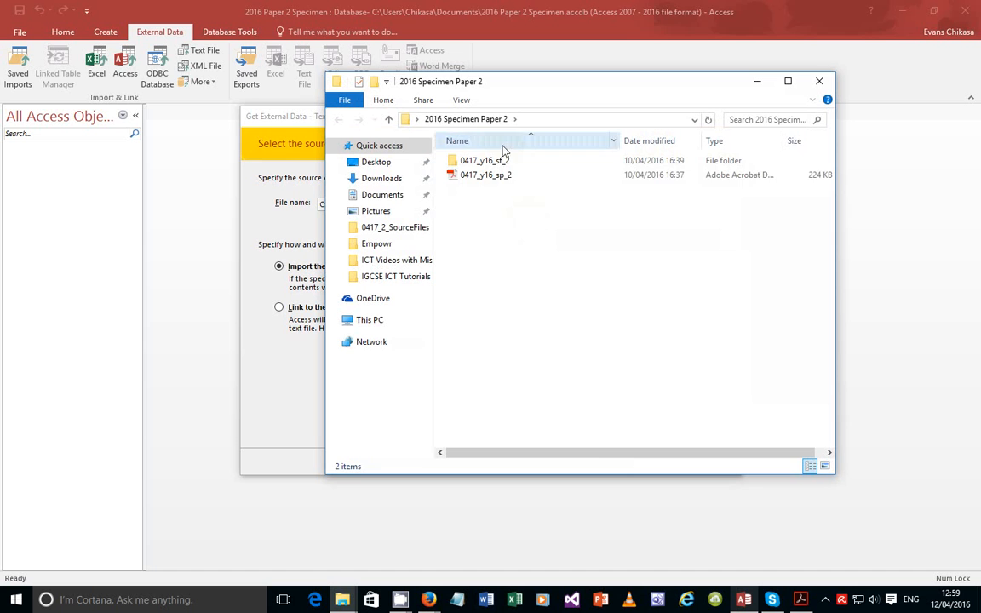
pyautogui.doubleClick(484, 160)
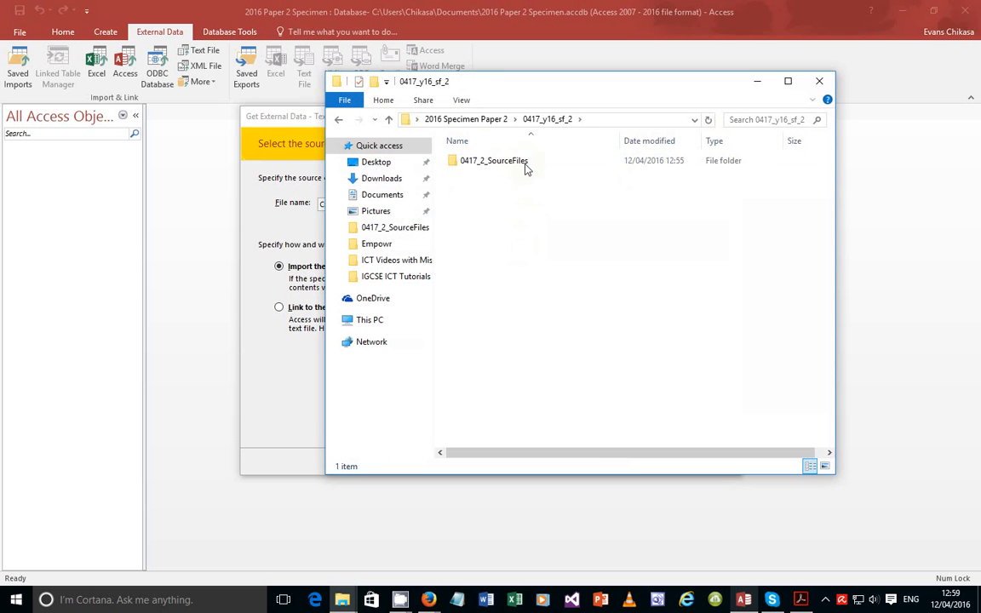
pyautogui.doubleClick(526, 167)
pyautogui.moveTo(573, 356); pyautogui.dragTo(528, 160)
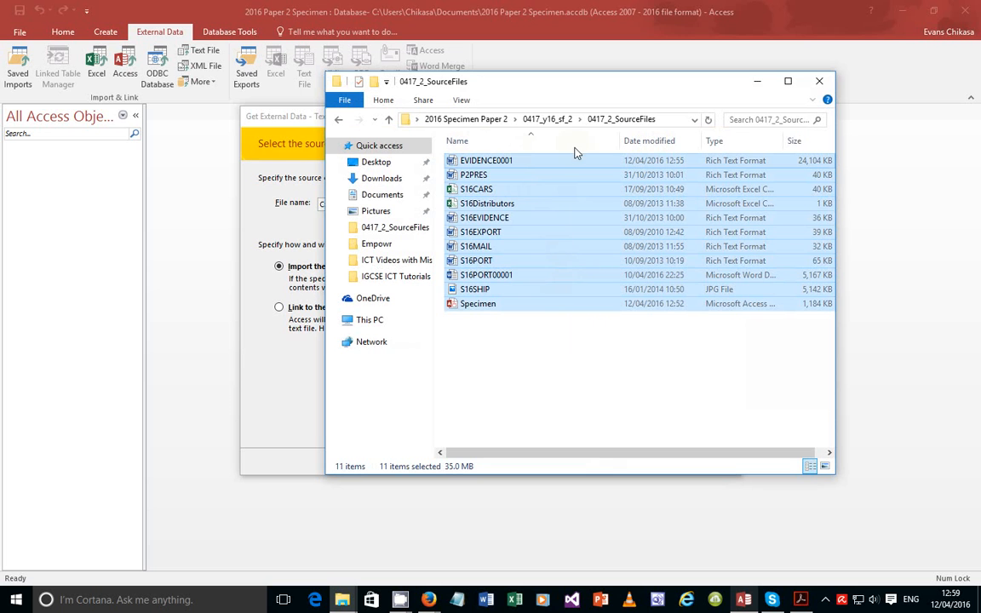
pyautogui.click(548, 119)
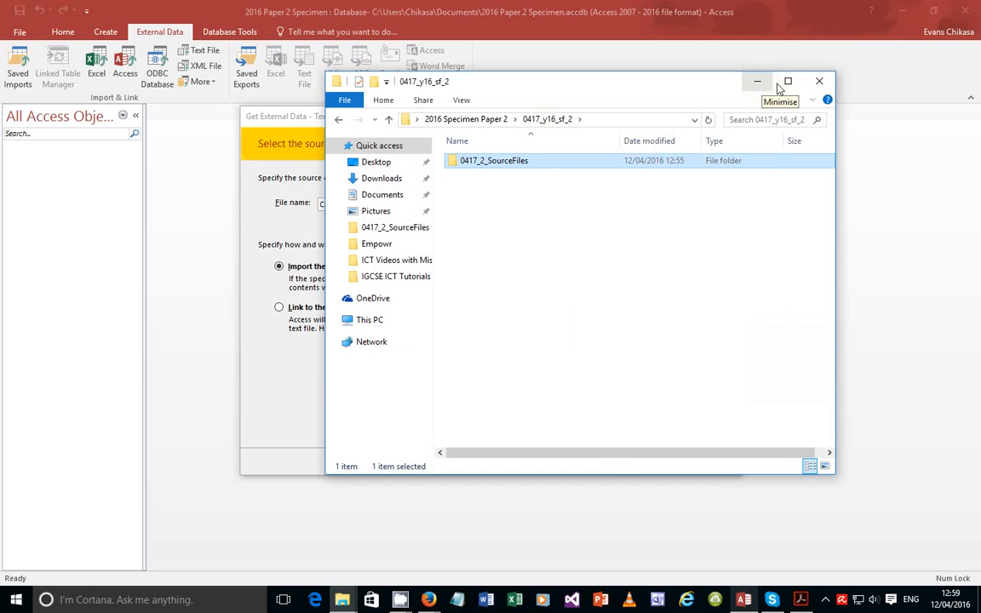
pyautogui.click(818, 81)
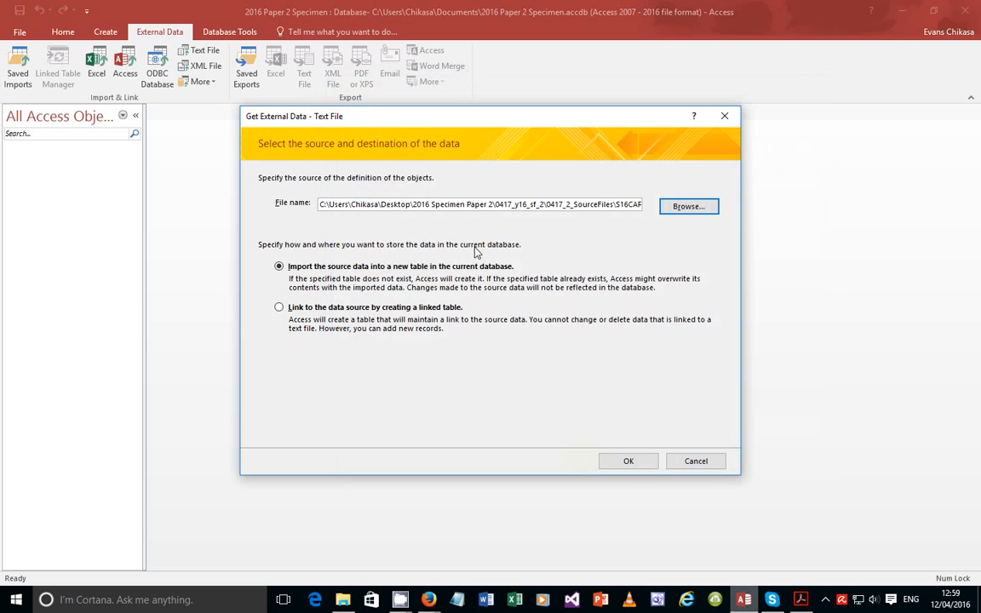
# Import the S16CARS data into a new table as comma-delimited text, with the first row containing field names
pyautogui.click(625, 461)
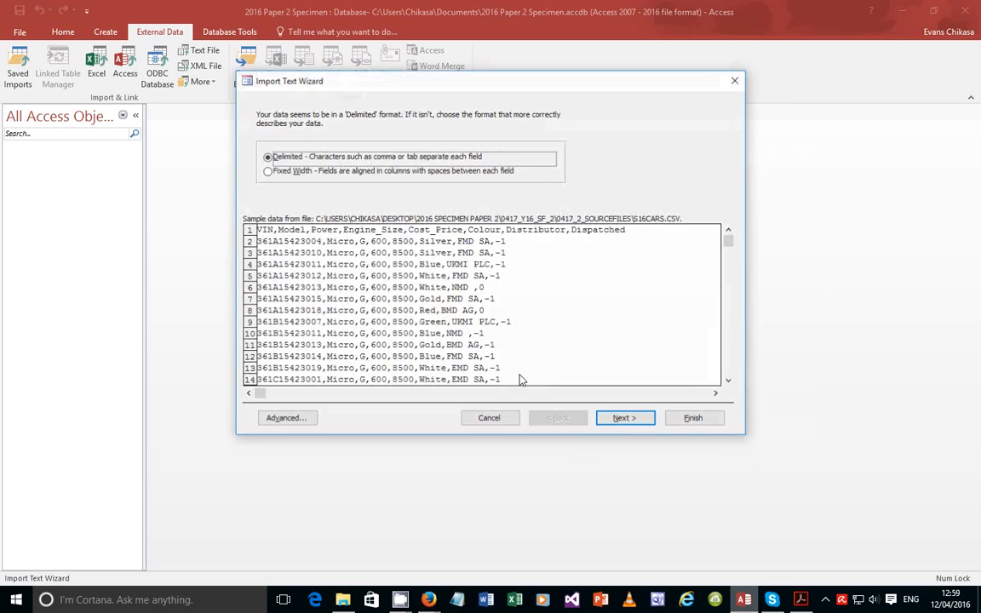
pyautogui.click(628, 420)
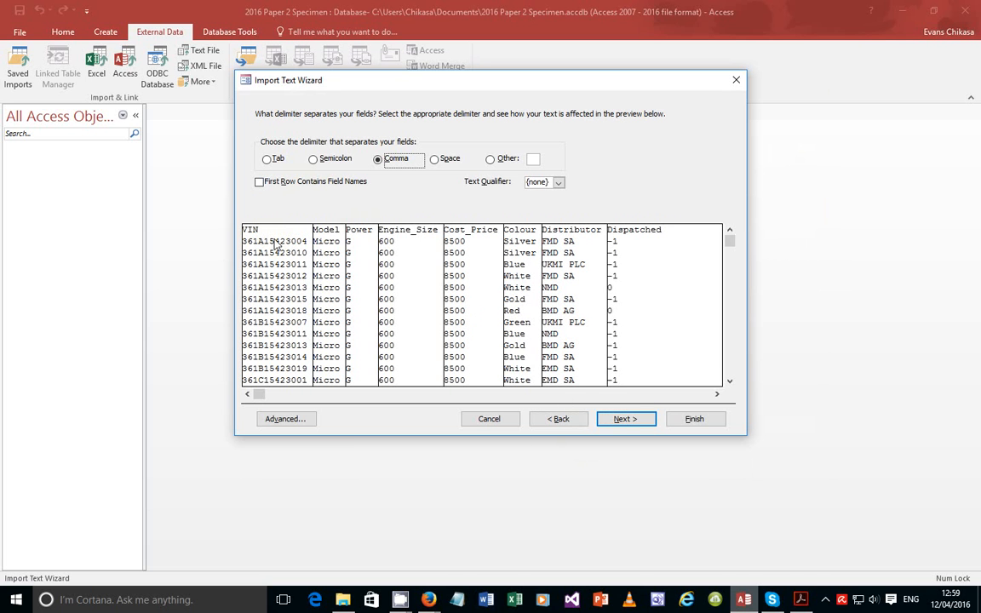
pyautogui.click(295, 188)
pyautogui.click(295, 190)
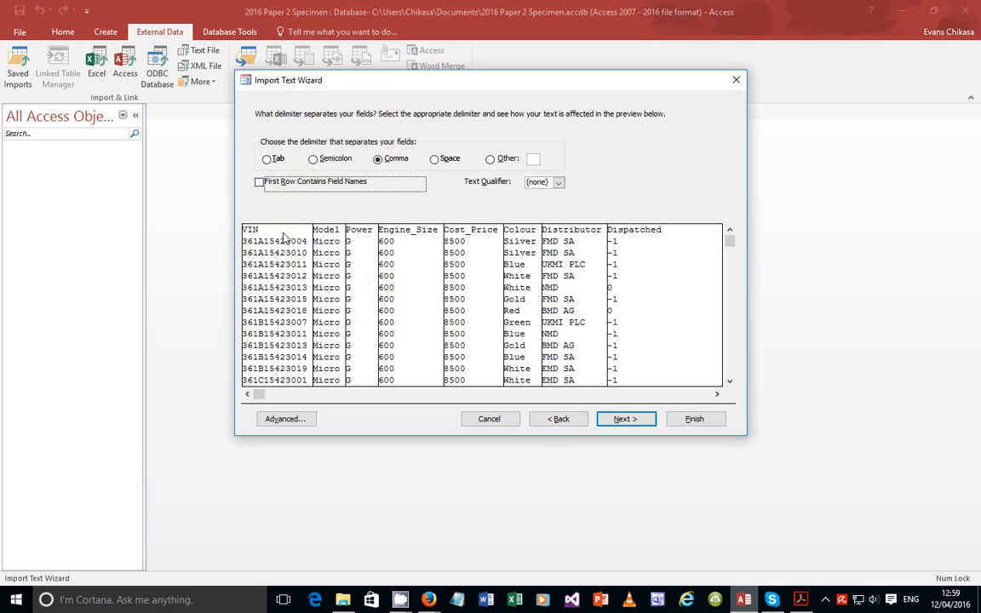
pyautogui.click(305, 184)
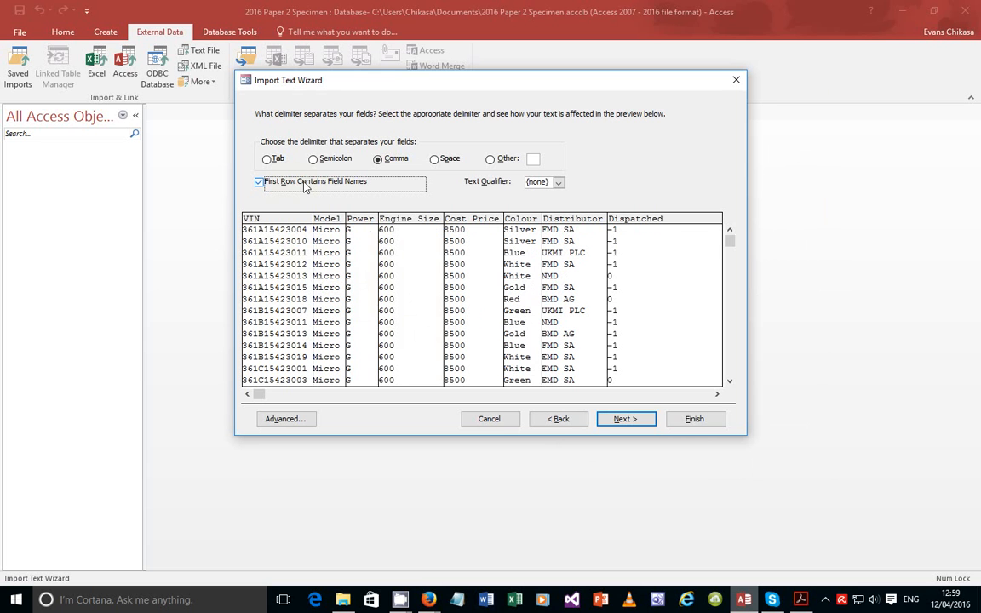
# Open the advanced S16CARS import specification and check the required field data types in the Acrobat Reader PDF before returning to Access
pyautogui.click(271, 418)
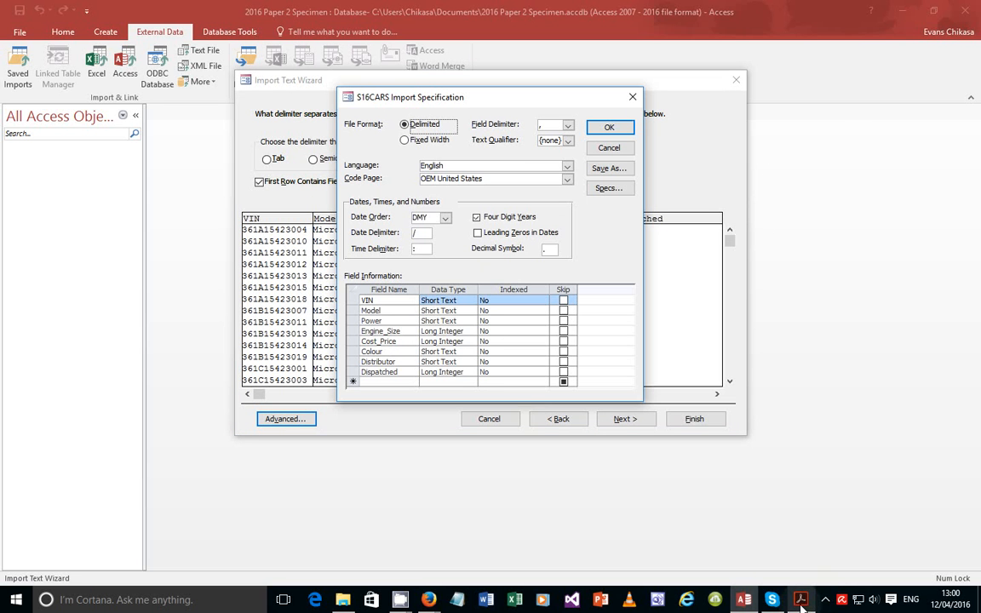
pyautogui.moveTo(800, 605)
pyautogui.click(775, 517)
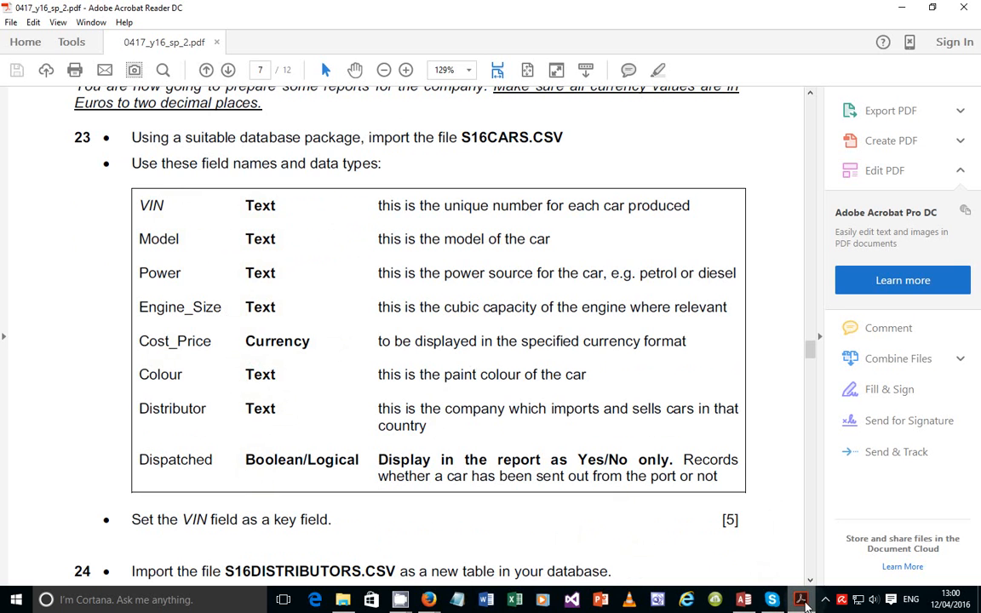
pyautogui.moveTo(806, 605)
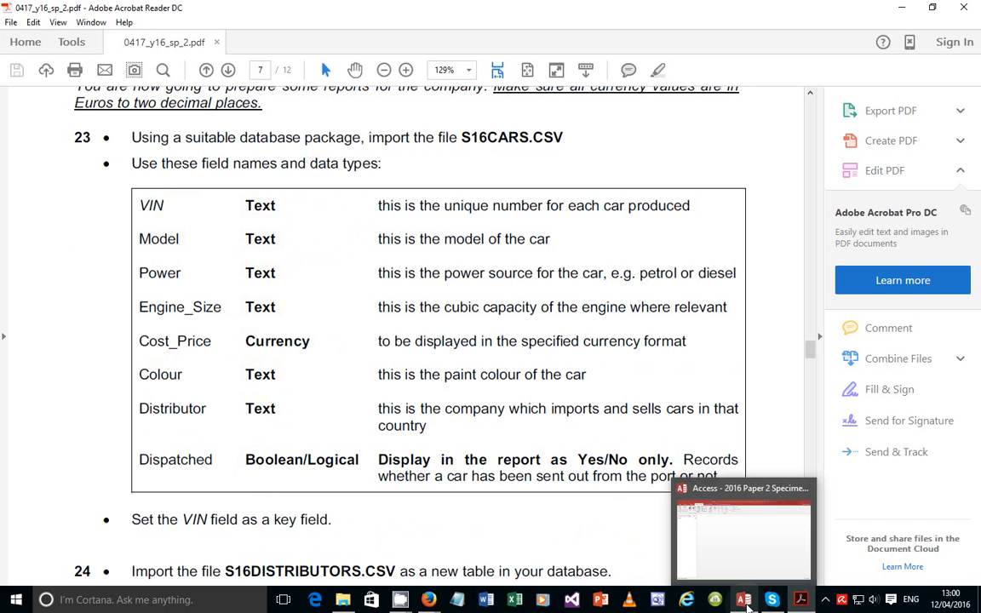
pyautogui.click(743, 600)
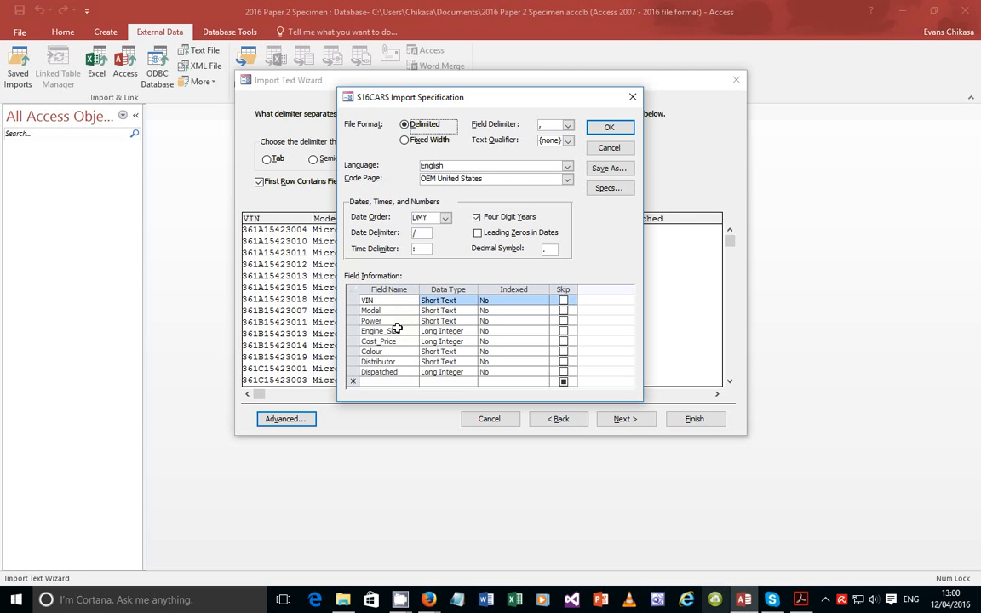
# Set the data type of Engine_Size to Short Text and of Cost_Price to Currency in the import specification
pyautogui.click(456, 331)
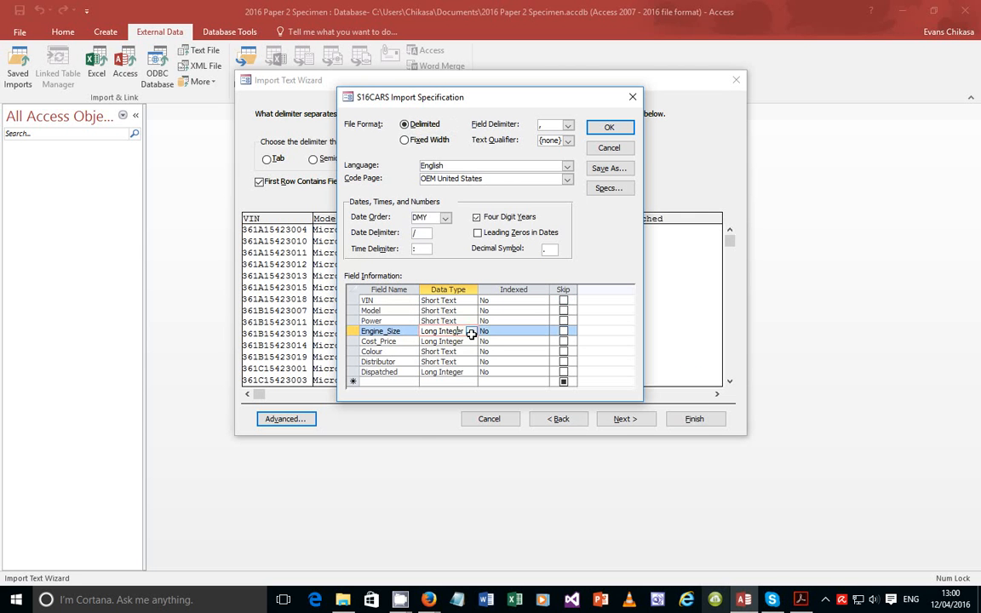
pyautogui.click(471, 332)
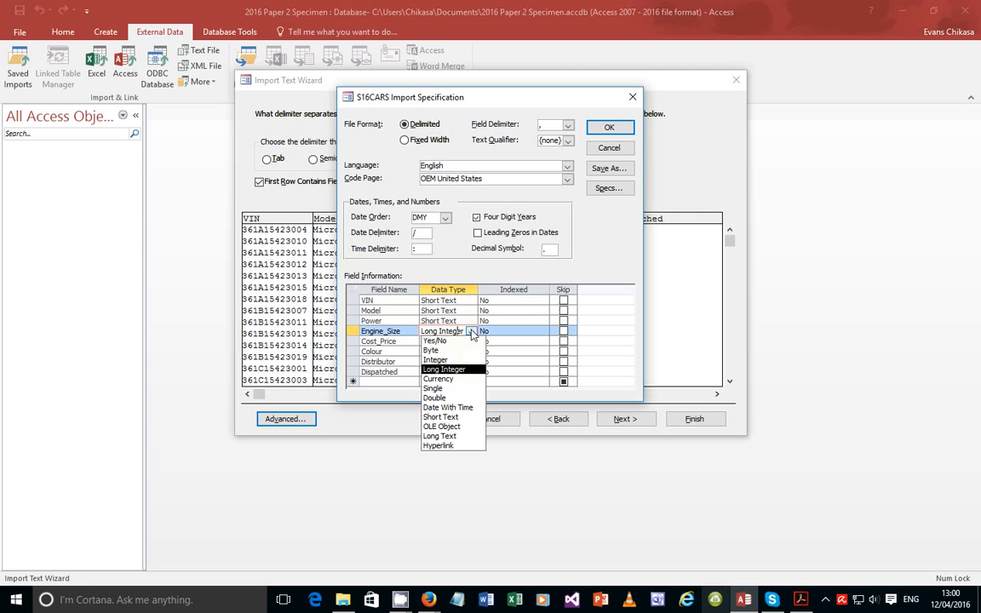
pyautogui.click(434, 417)
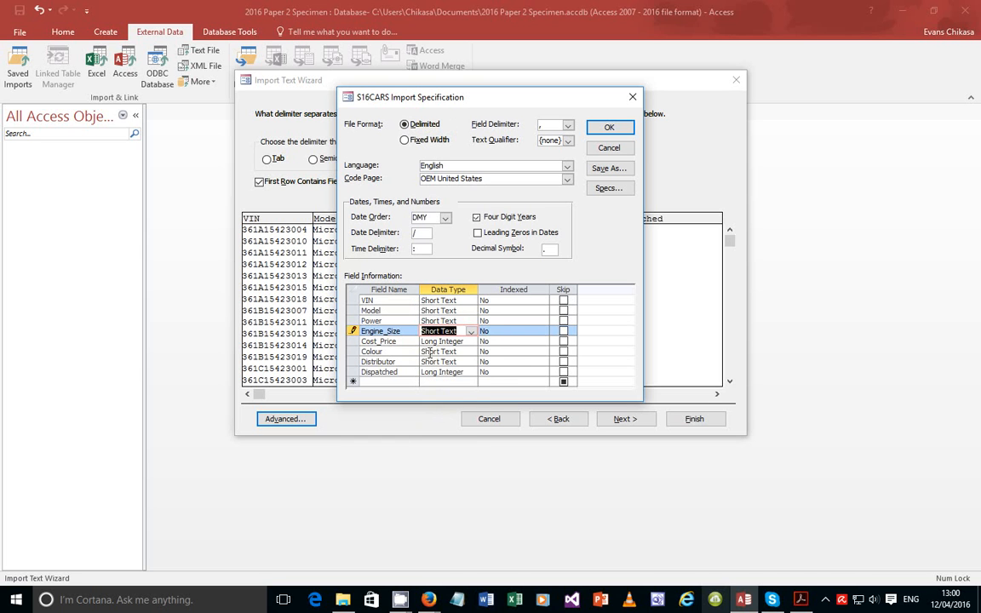
pyautogui.click(450, 341)
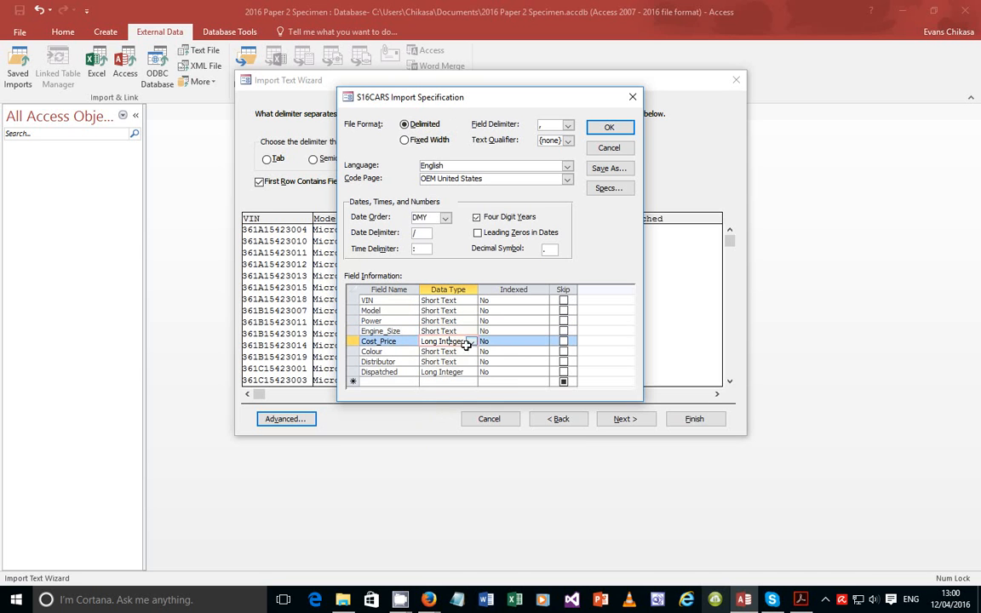
pyautogui.click(471, 341)
pyautogui.click(442, 390)
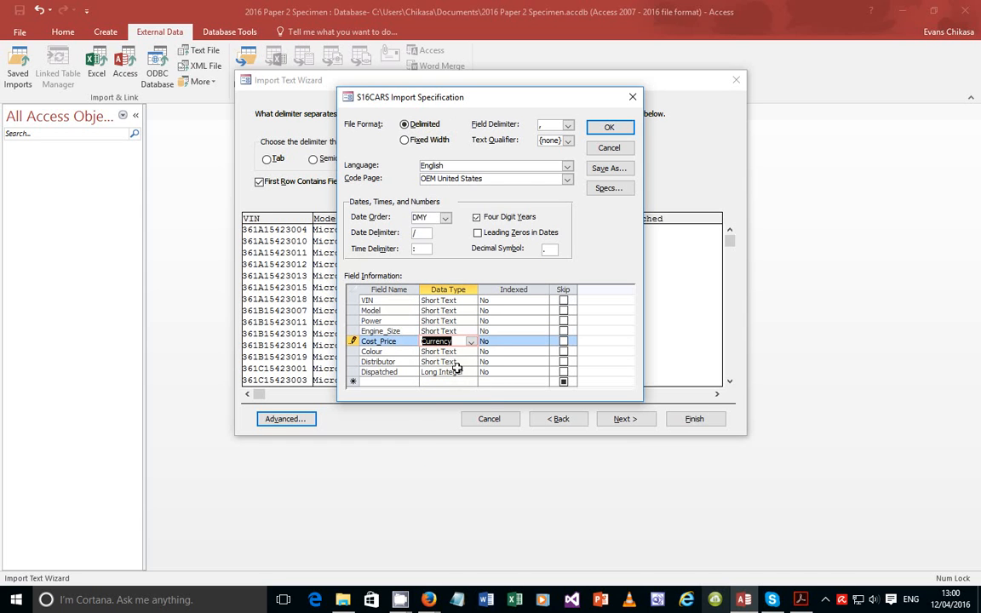
# Set the Dispatched field's data type to Yes/No, confirm the import specification and continue to the wizard's field options
pyautogui.click(457, 372)
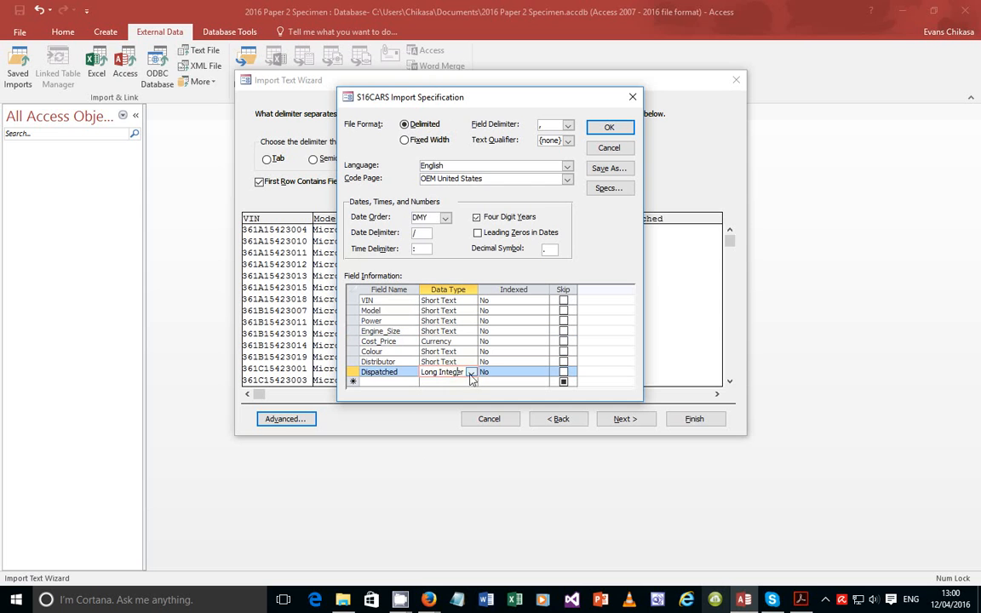
pyautogui.click(468, 379)
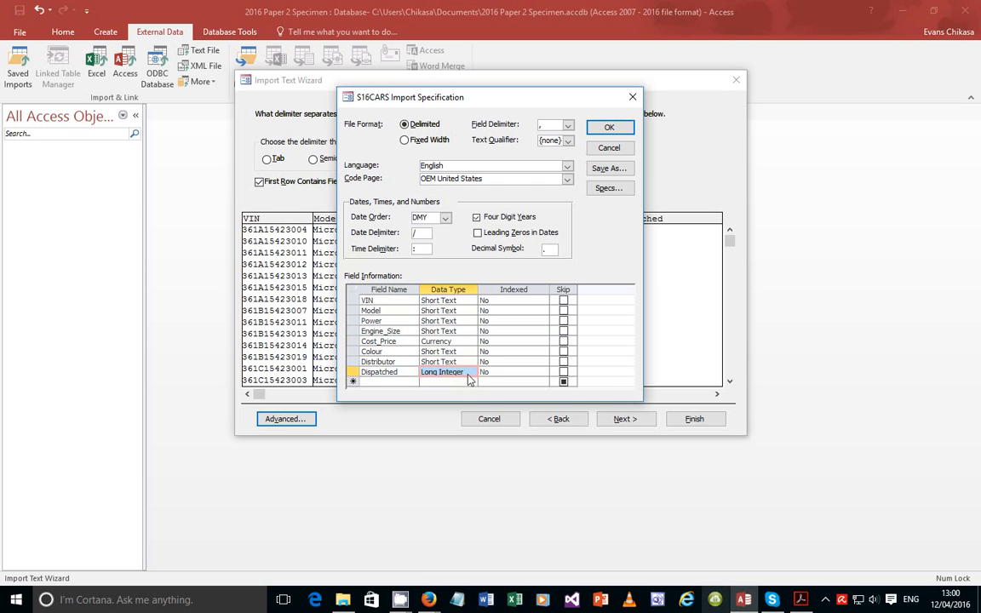
pyautogui.click(471, 373)
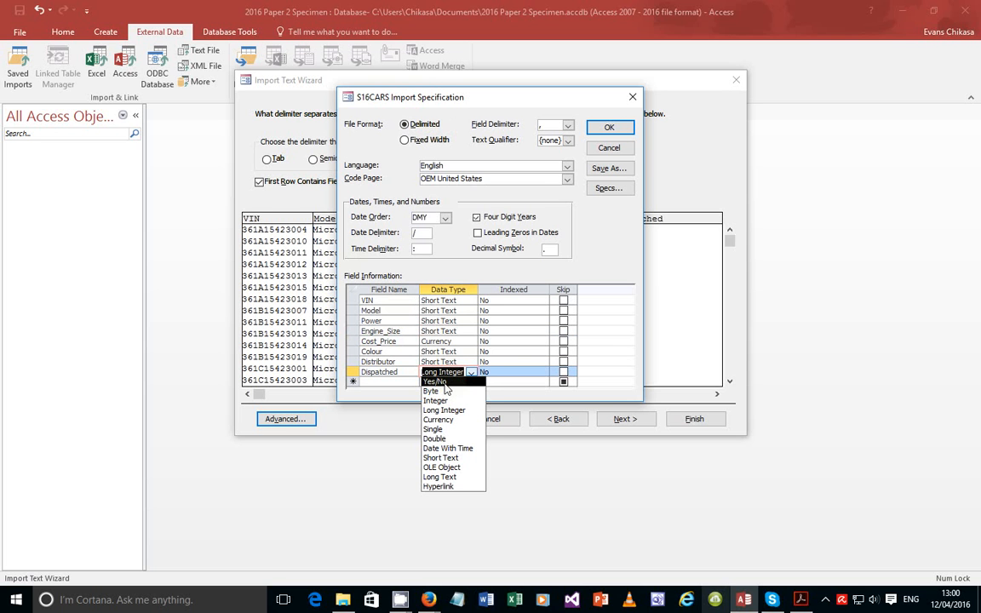
pyautogui.click(443, 384)
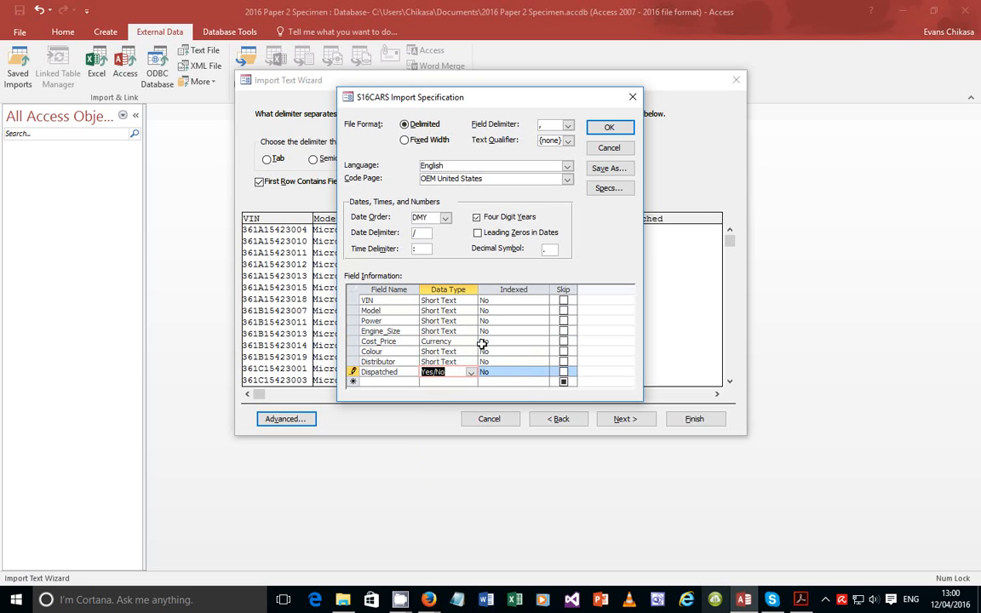
pyautogui.click(604, 129)
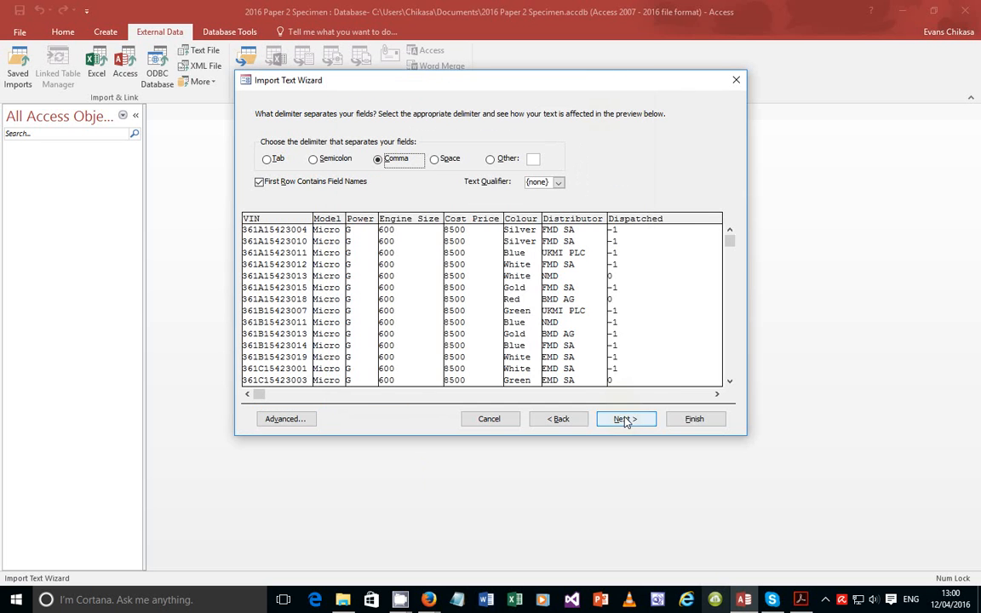
pyautogui.click(624, 420)
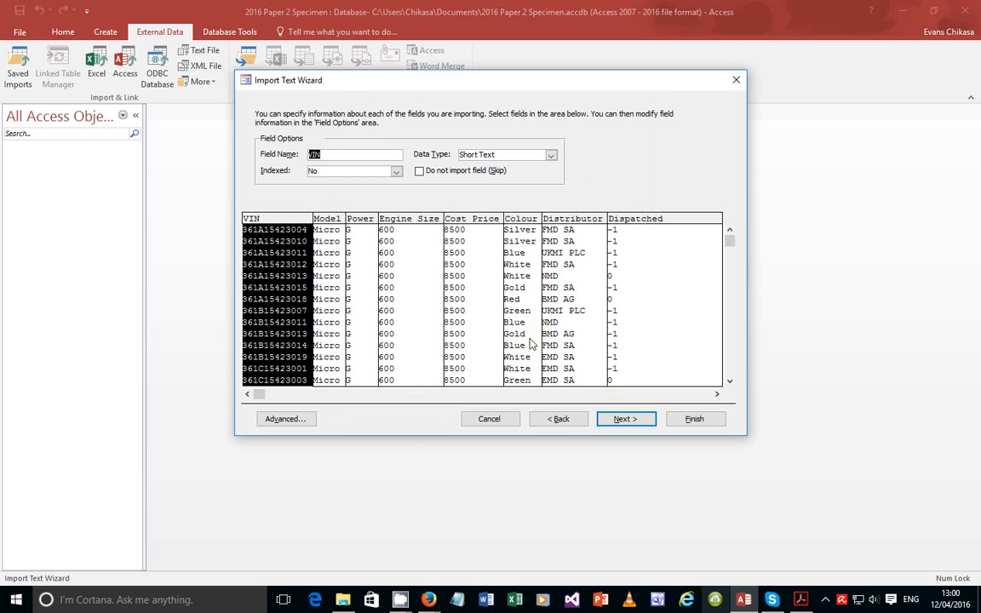
# Check the key field requirement under task 23 in the Acrobat Reader PDF, and return to Access
pyautogui.click(800, 599)
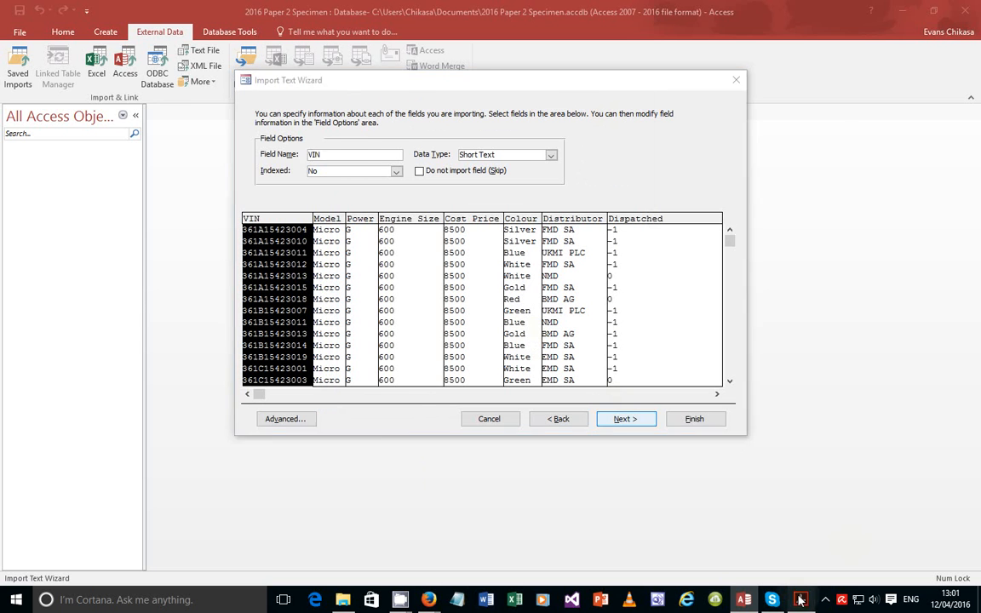
pyautogui.moveTo(131, 519); pyautogui.dragTo(332, 519)
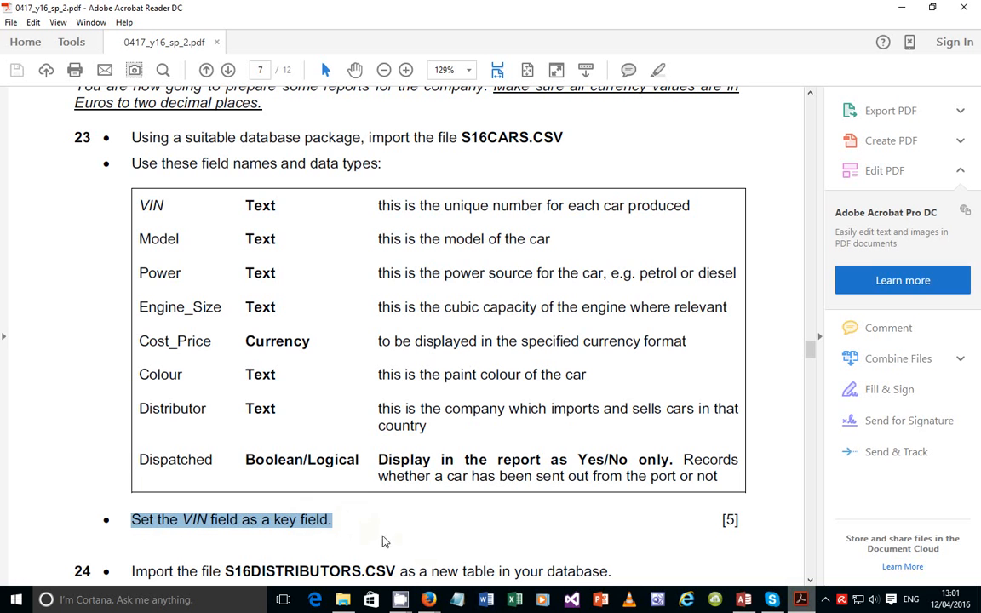
pyautogui.click(800, 601)
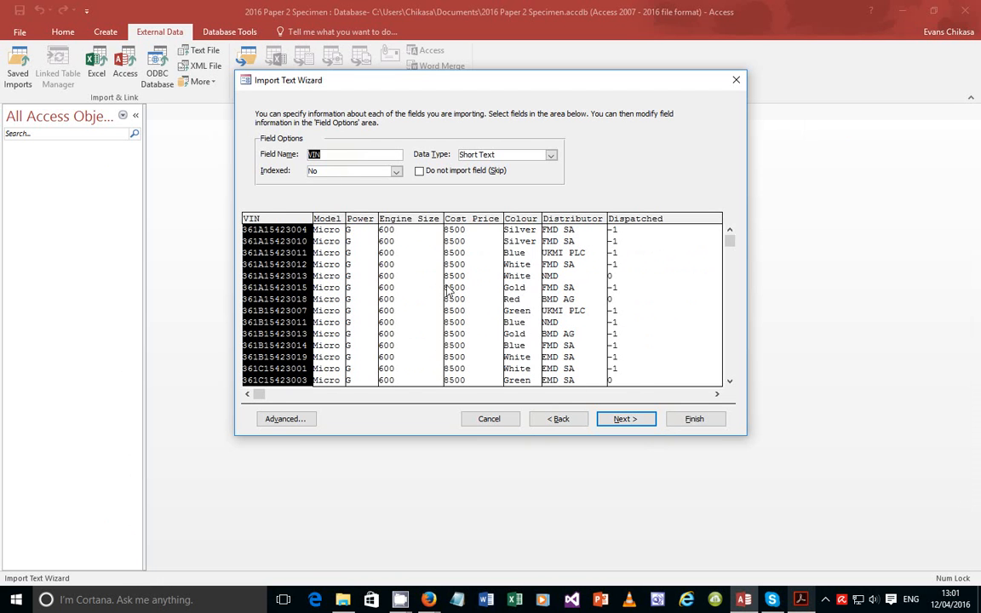
# Choose VIN as the primary key and finish importing into the S16CARS table without saving the import steps
pyautogui.click(610, 419)
pyautogui.click(385, 163)
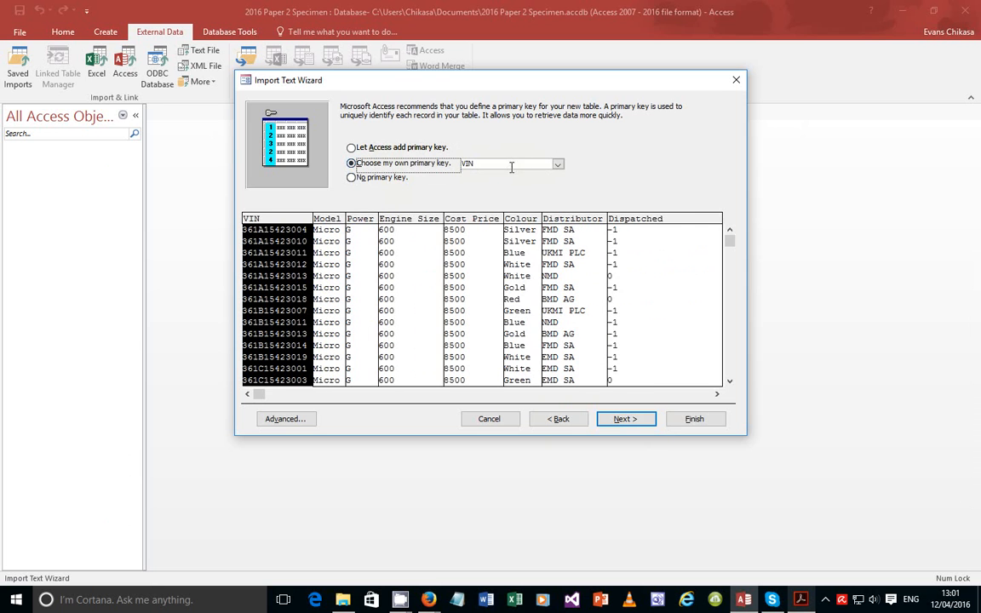
pyautogui.click(351, 149)
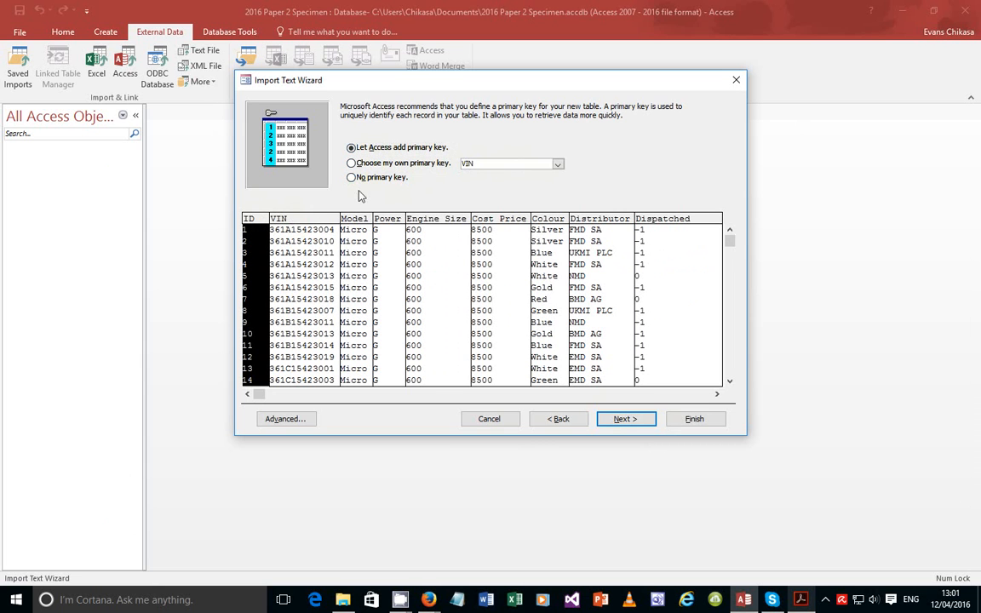
pyautogui.click(387, 165)
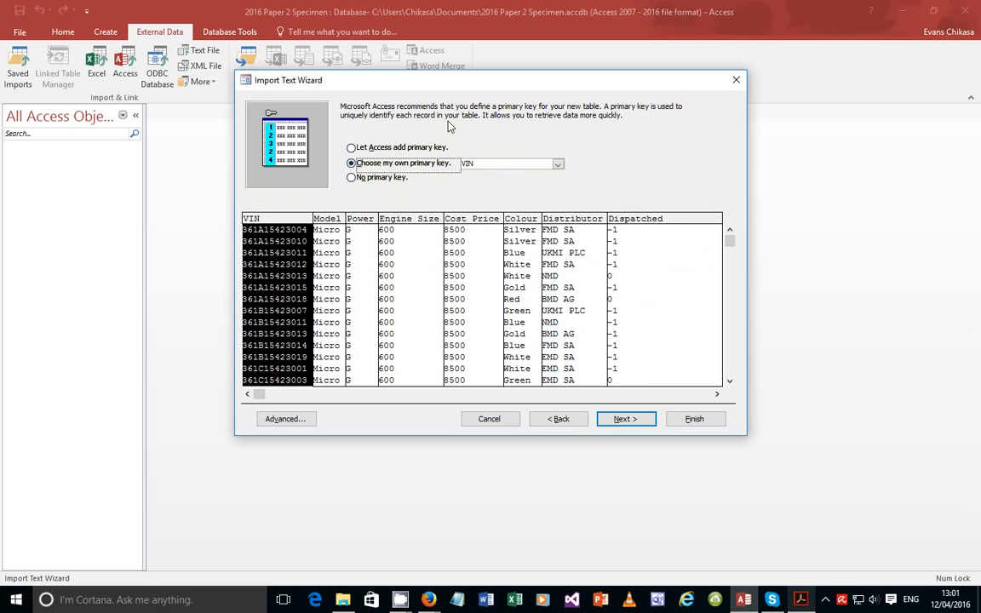
pyautogui.click(631, 423)
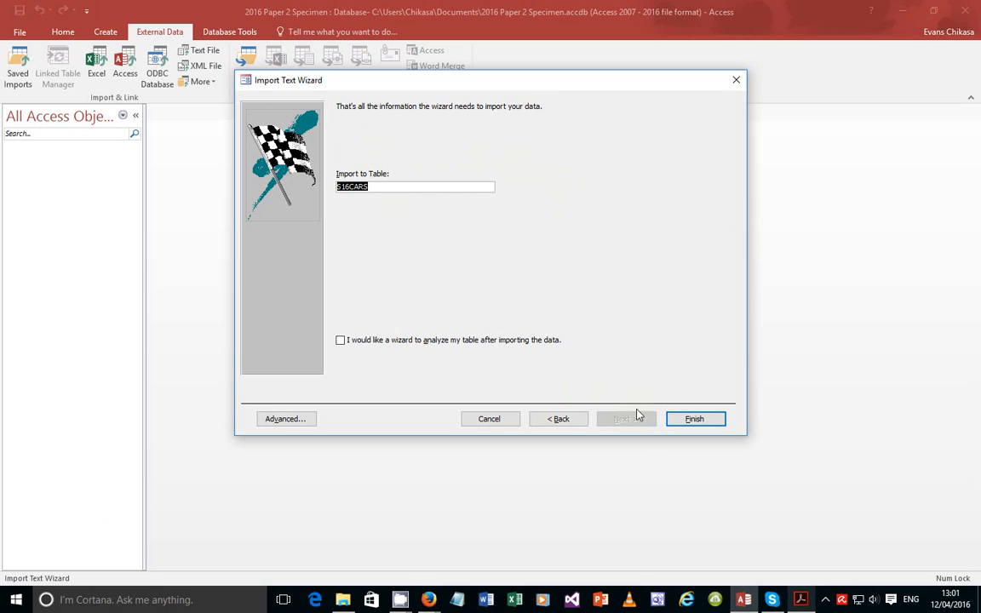
pyautogui.click(694, 419)
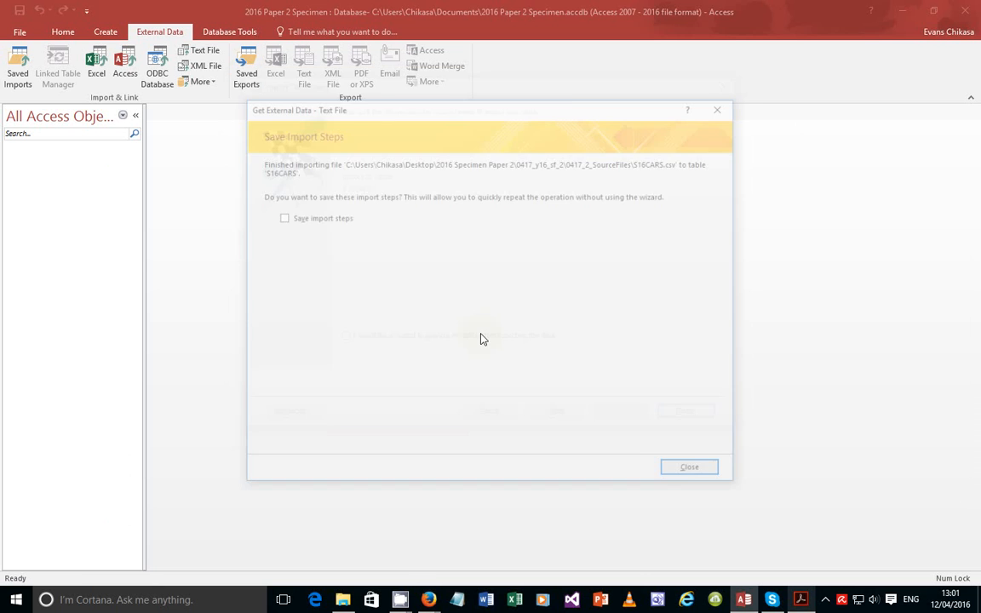
pyautogui.click(693, 475)
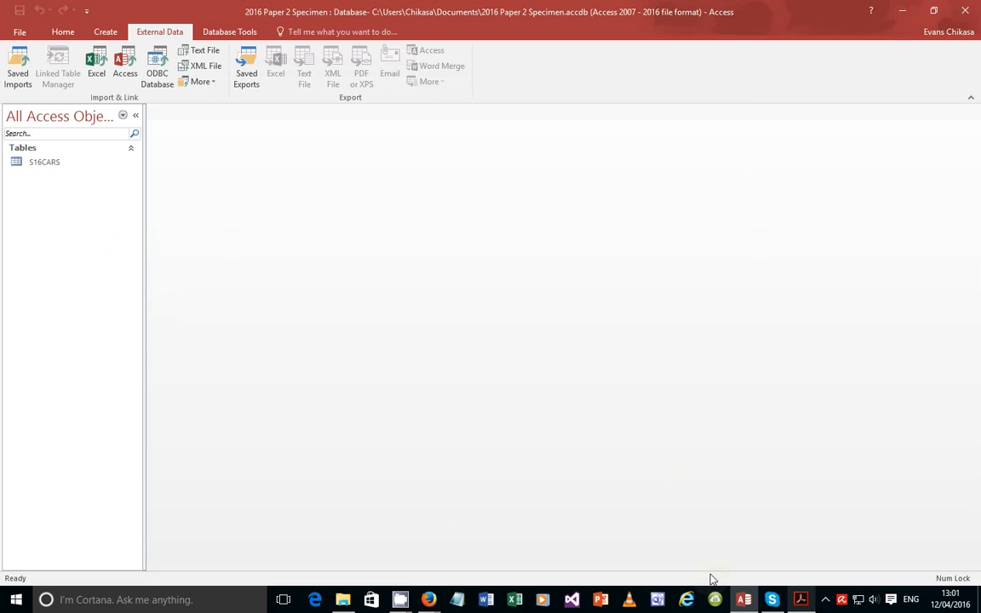
# Read the task 24 import and key field instructions in the Acrobat Reader PDF, and return to Access
pyautogui.click(801, 600)
pyautogui.scroll(-5, 116, 353)
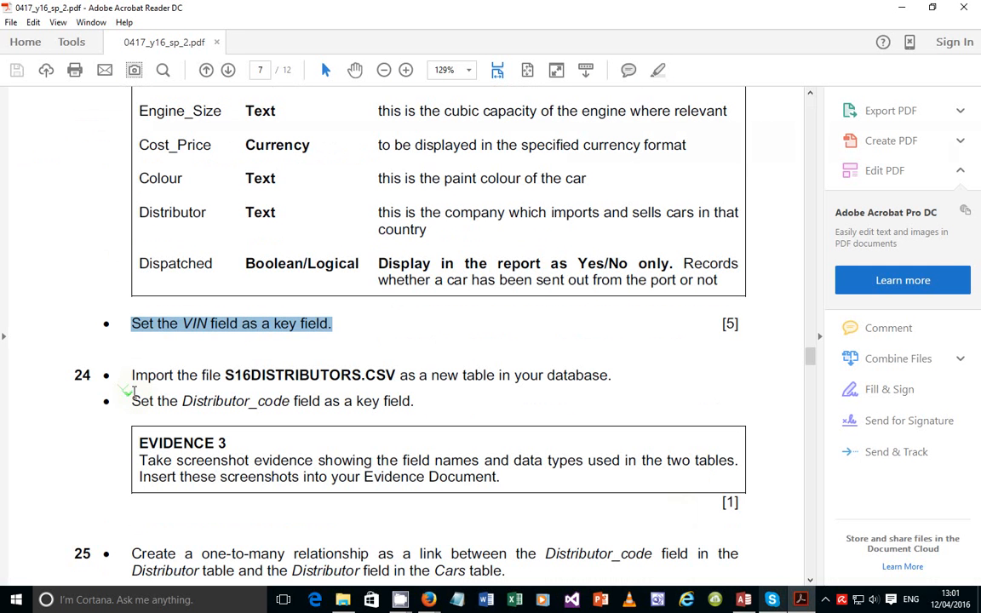
pyautogui.moveTo(126, 375); pyautogui.dragTo(612, 375)
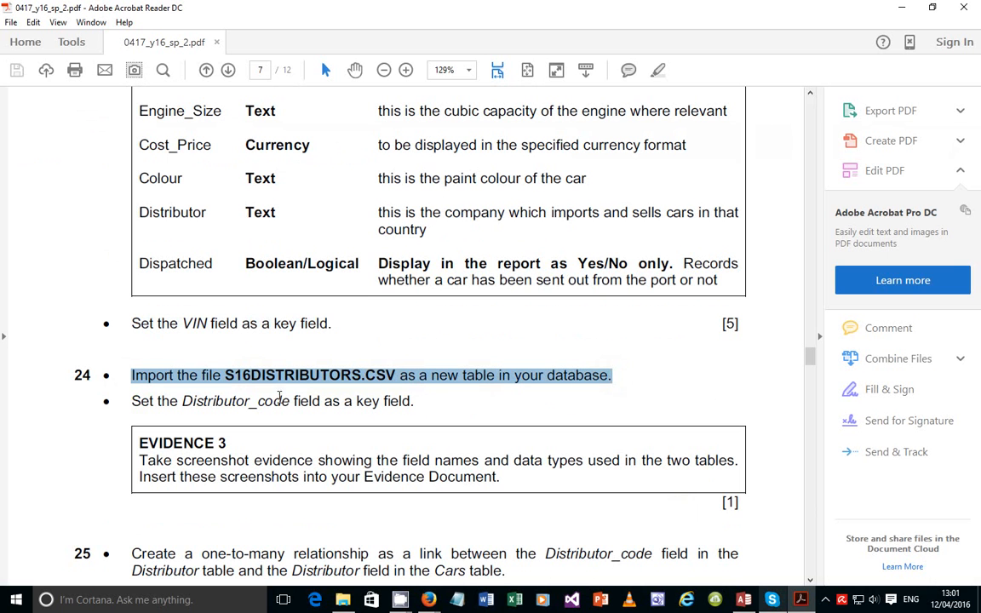
pyautogui.moveTo(127, 408); pyautogui.dragTo(416, 400)
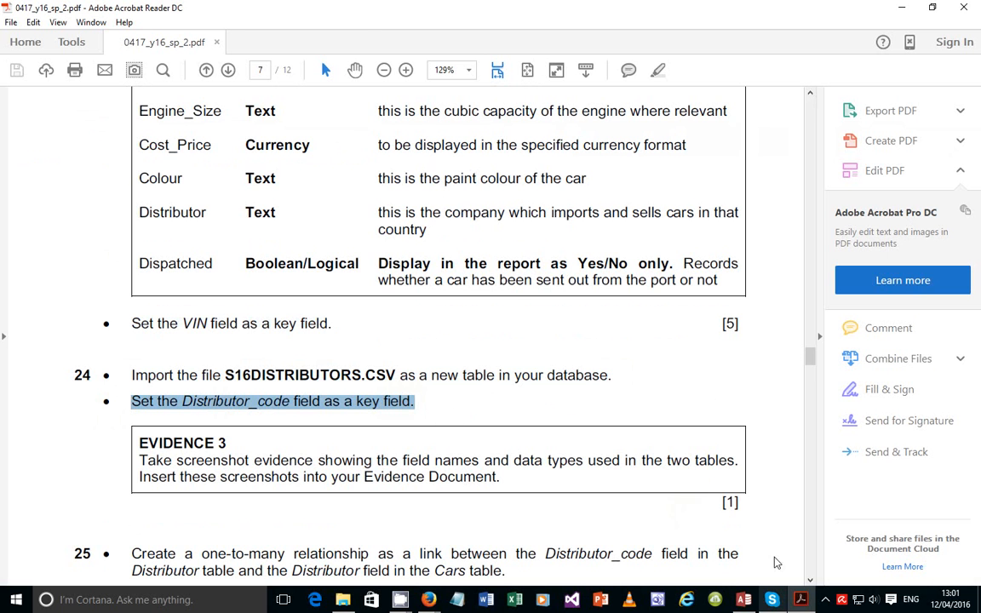
pyautogui.click(710, 528)
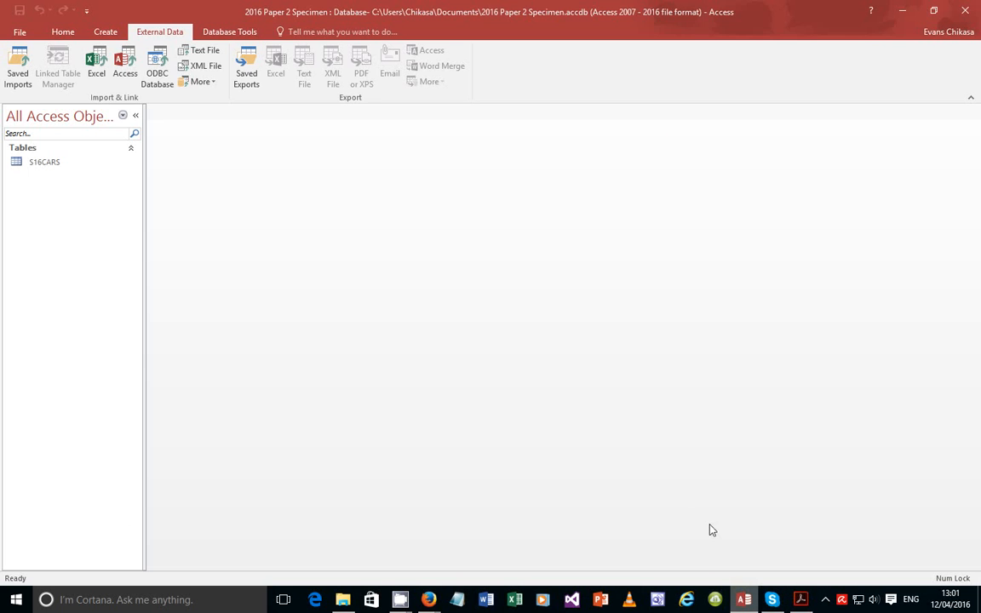
# Import the S16Distributors text file into a new table as comma-delimited data, with the first row containing field names
pyautogui.click(198, 50)
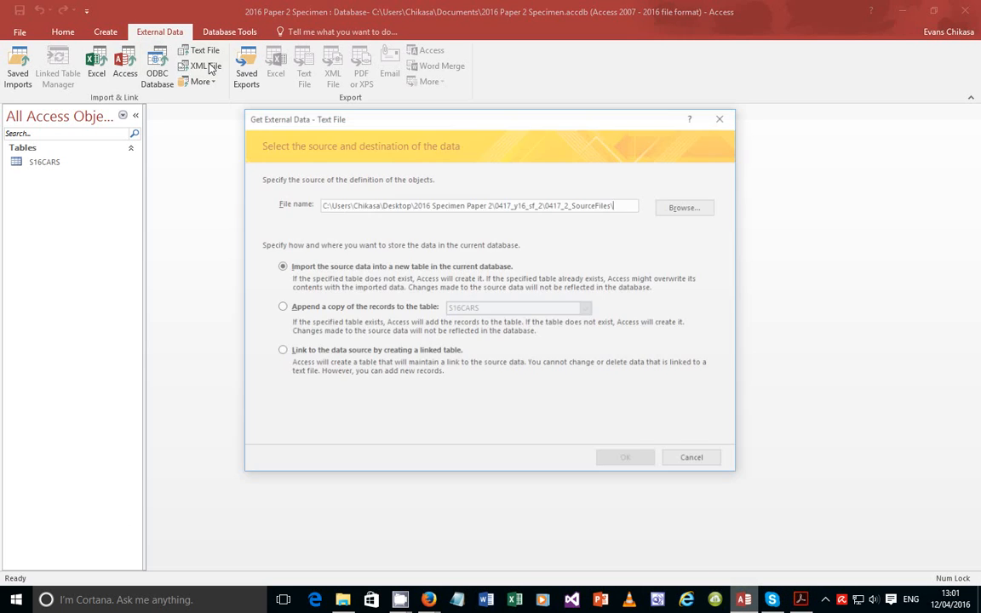
pyautogui.click(679, 207)
pyautogui.click(409, 236)
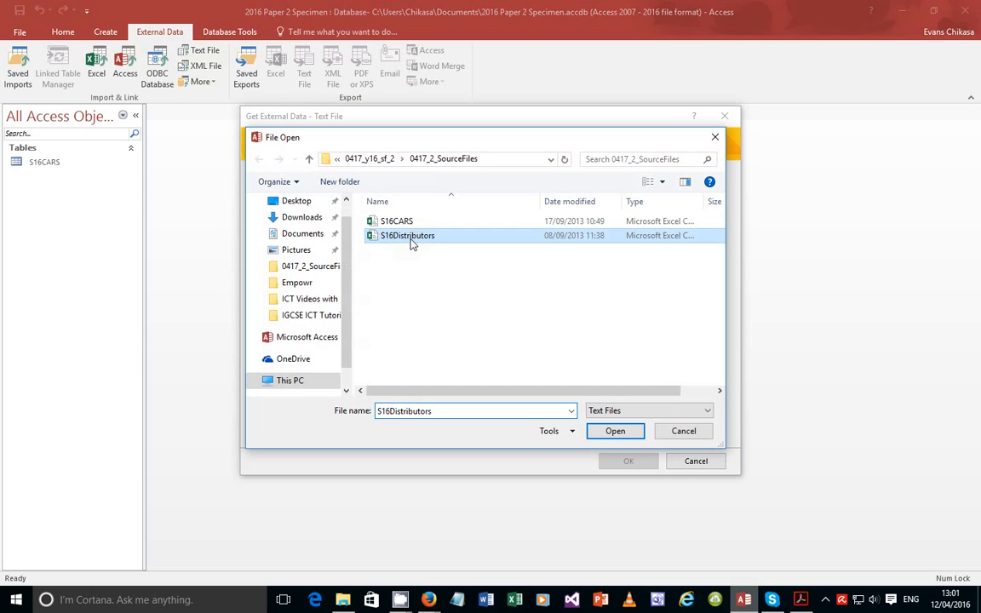
pyautogui.click(613, 432)
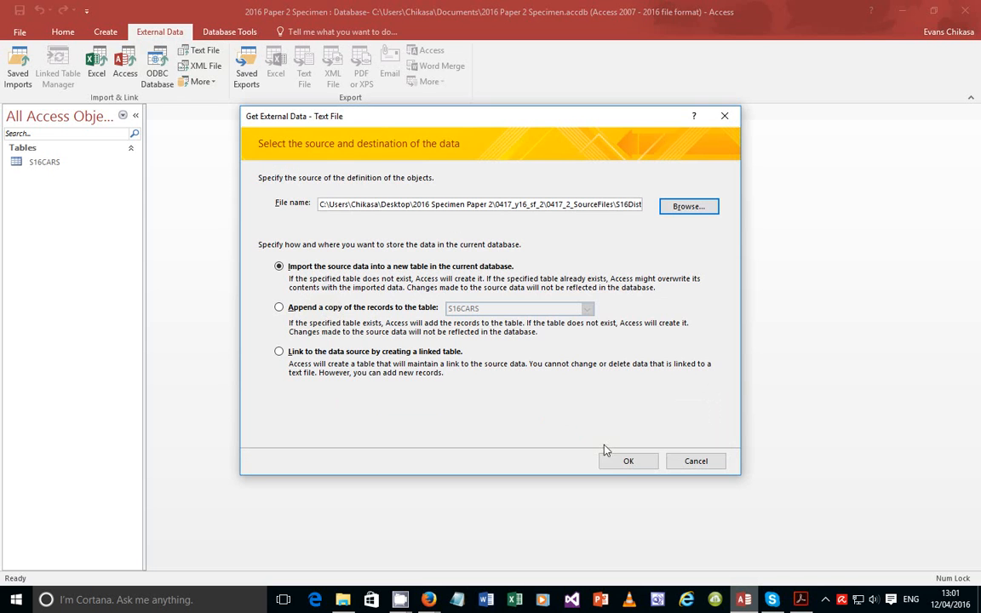
pyautogui.click(622, 461)
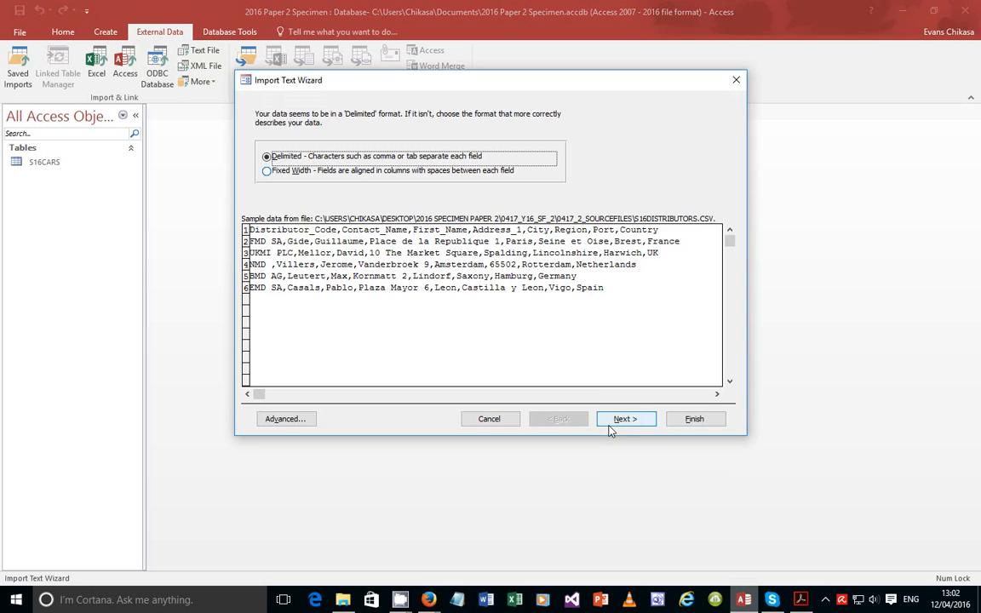
pyautogui.click(624, 421)
pyautogui.click(280, 184)
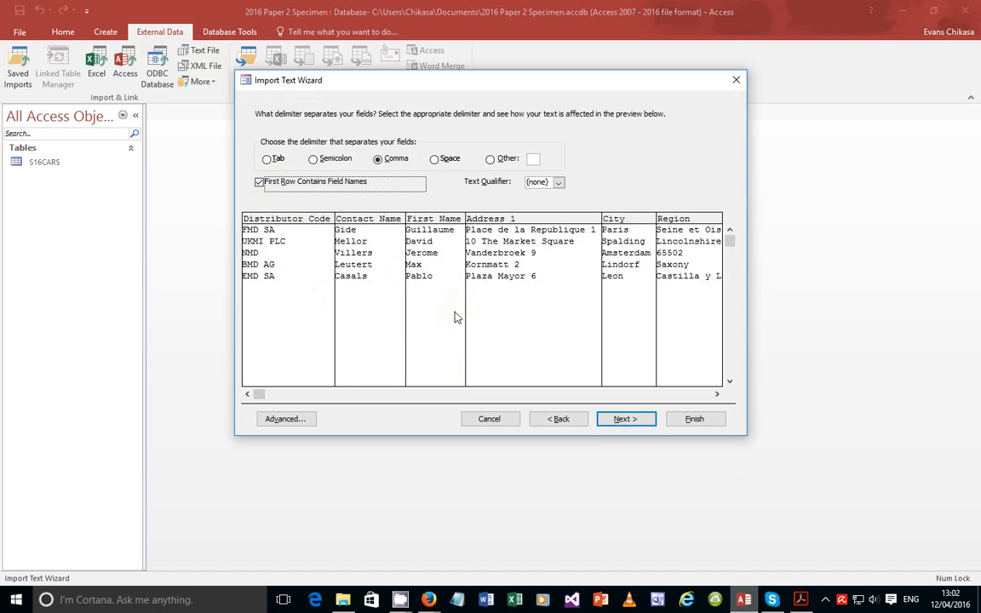
# Choose Distributor_Code as the primary key and finish importing into the S16Distributors table without saving the import steps
pyautogui.click(621, 419)
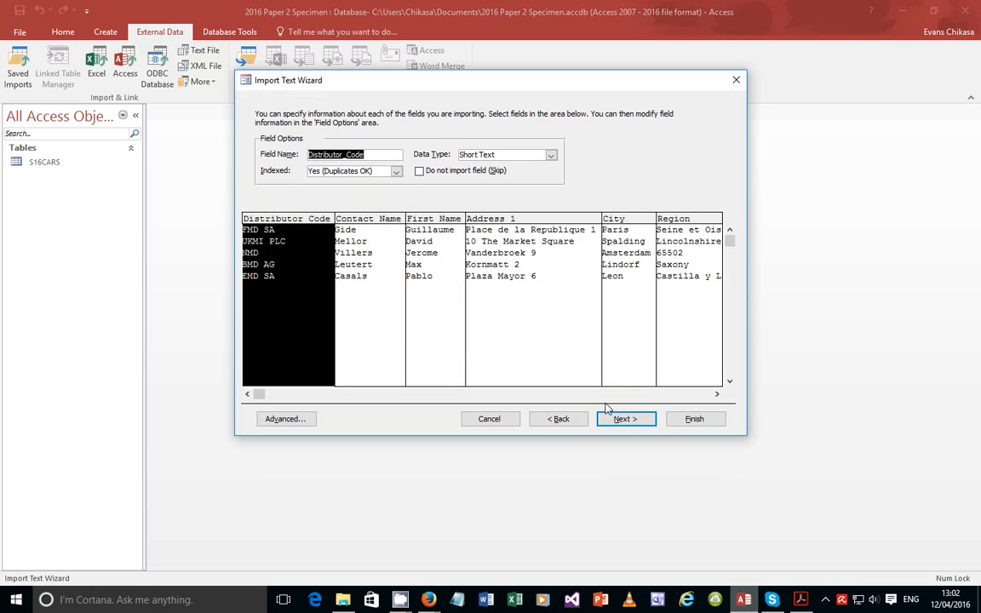
pyautogui.click(625, 419)
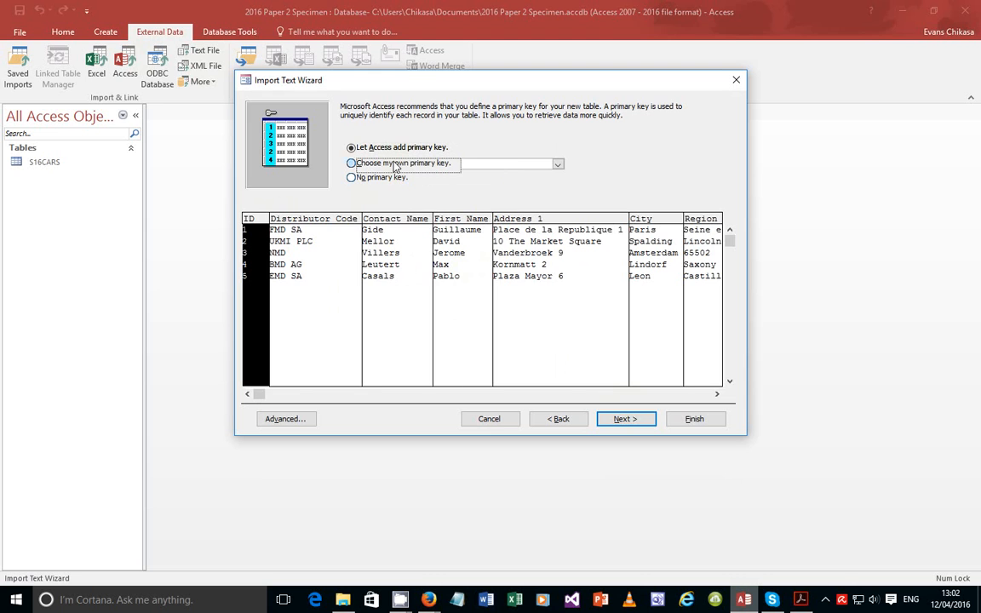
pyautogui.click(395, 164)
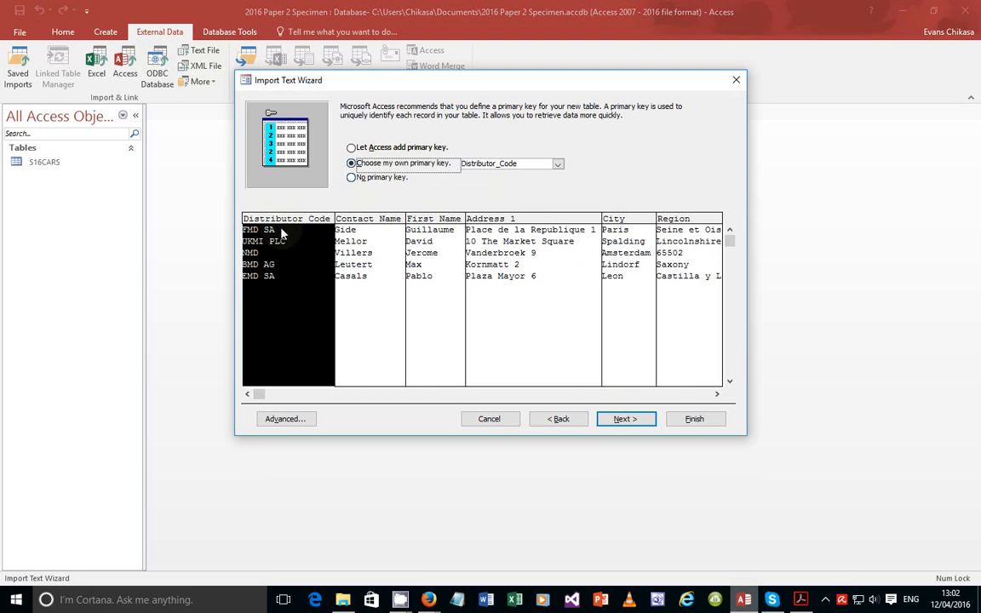
pyautogui.click(617, 418)
pyautogui.click(690, 419)
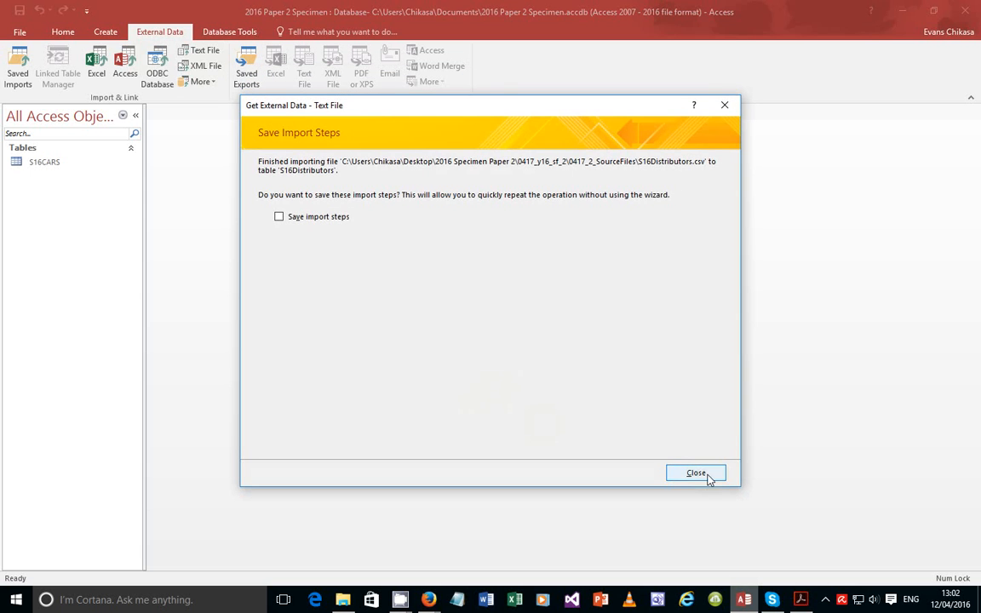
pyautogui.click(700, 474)
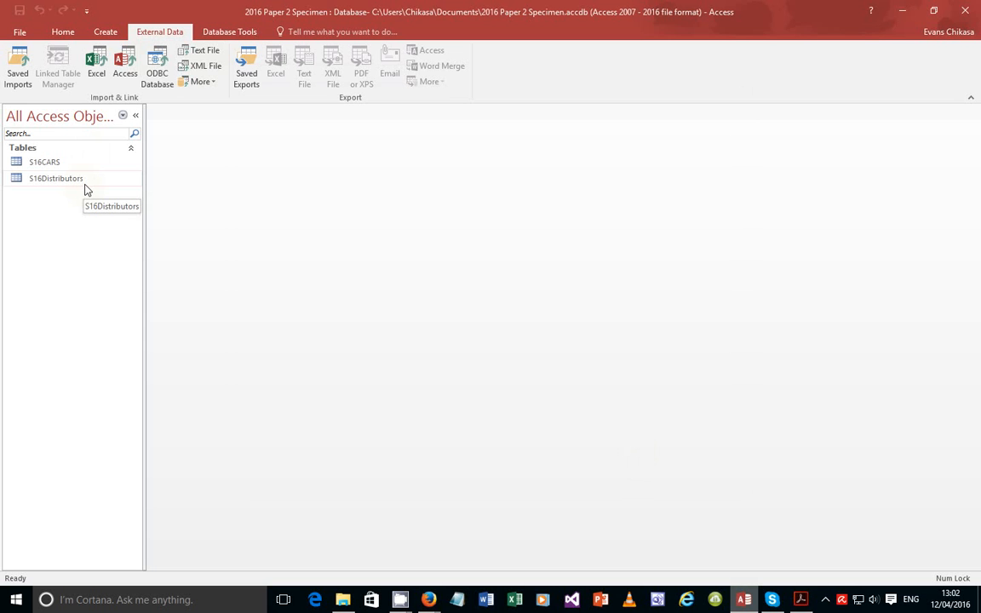
# Read the Evidence 3 screenshot instructions in the Acrobat Reader PDF, and return to Access
pyautogui.click(800, 599)
pyautogui.scroll(-4, 502, 416)
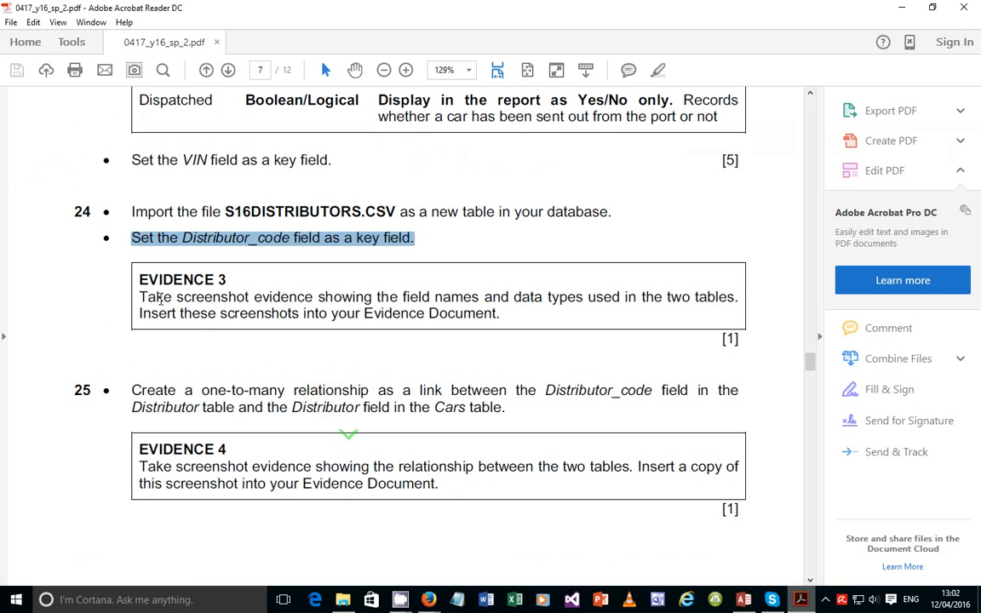
pyautogui.moveTo(139, 280); pyautogui.dragTo(303, 311)
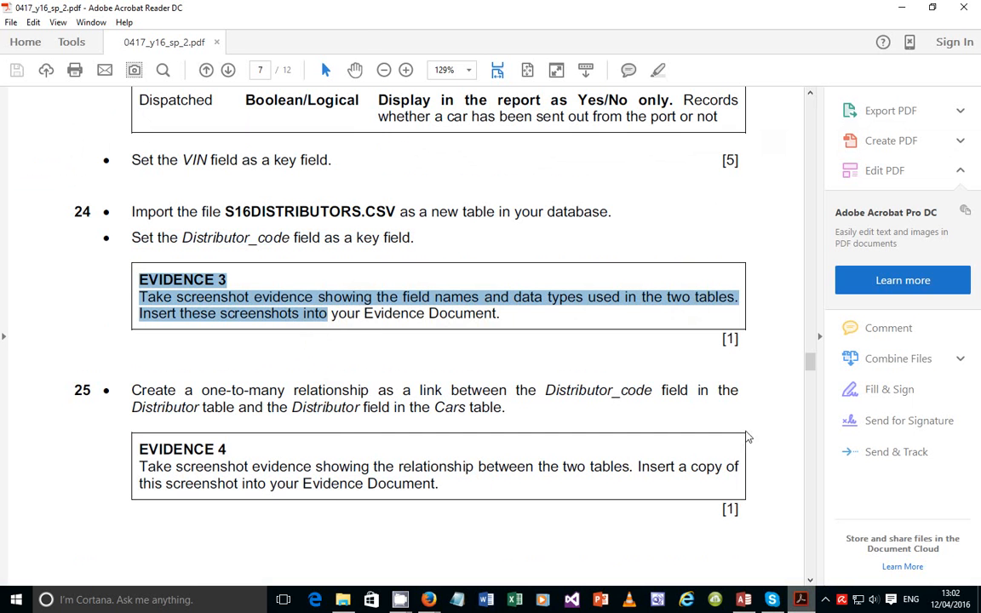
pyautogui.click(801, 601)
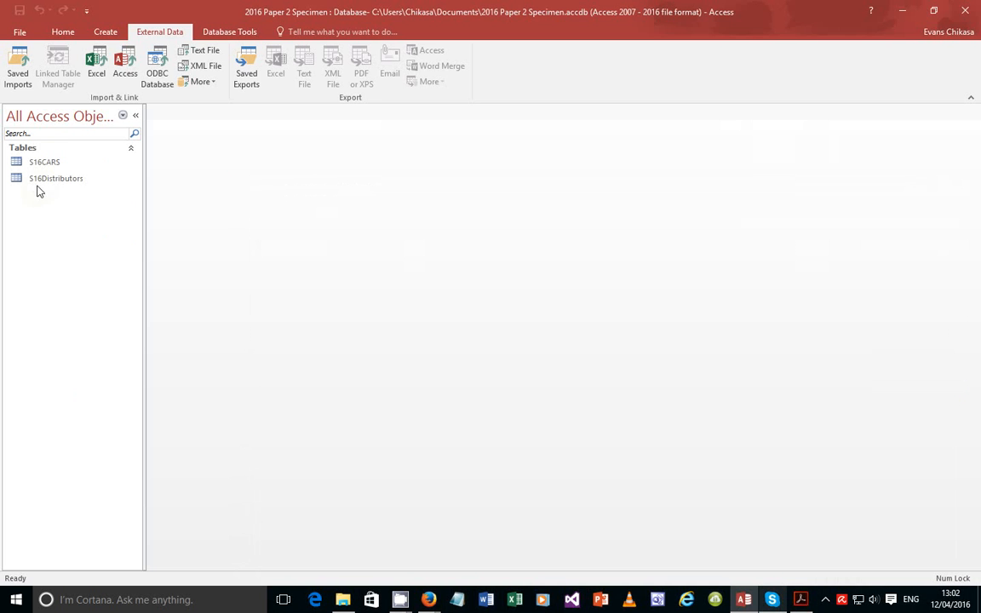
# Open the S16CARS table in Datasheet View and examine the imported records, including the first Cost_Price value
pyautogui.click(47, 163)
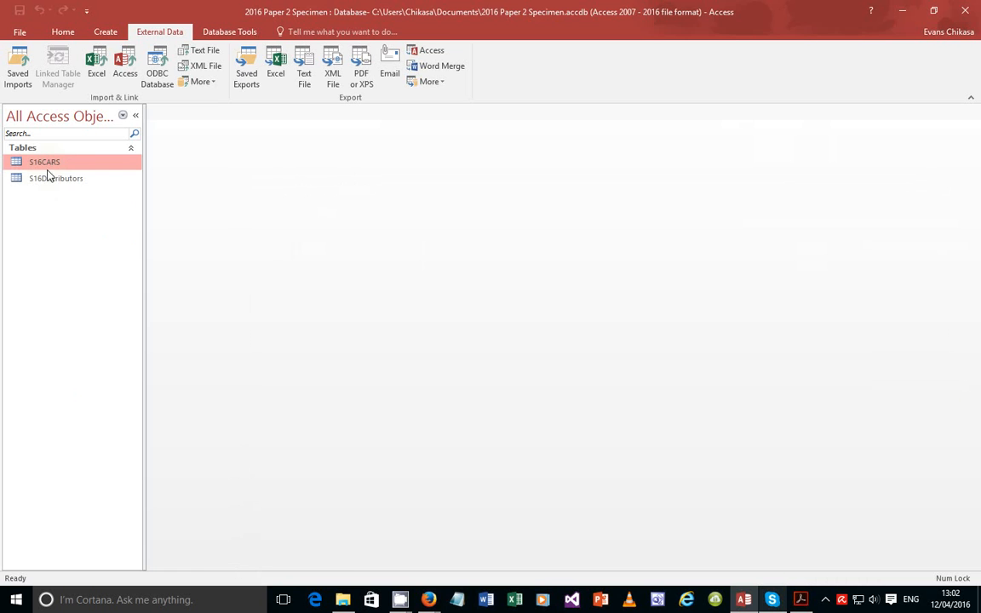
pyautogui.doubleClick(46, 165)
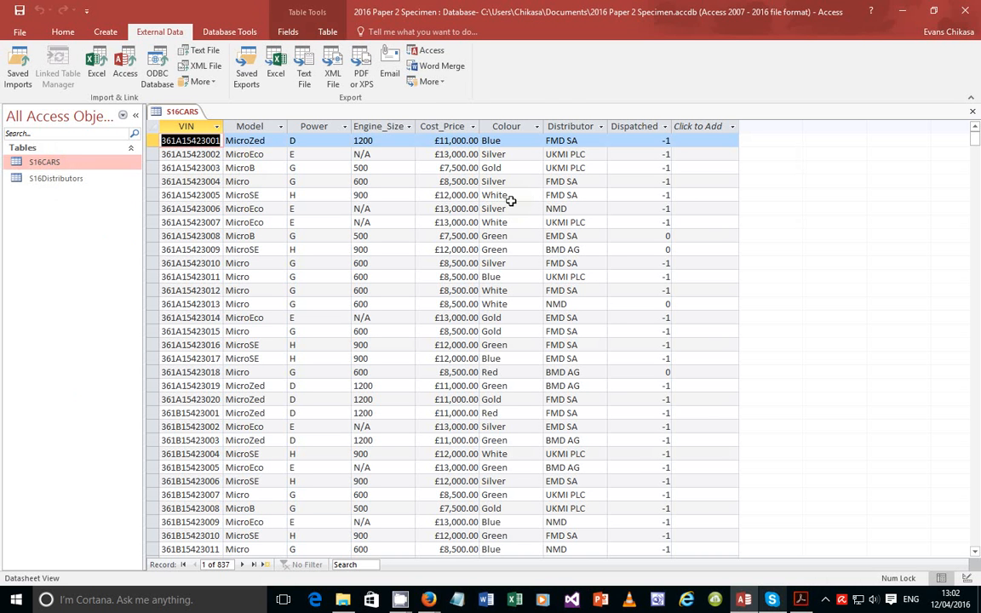
pyautogui.click(451, 141)
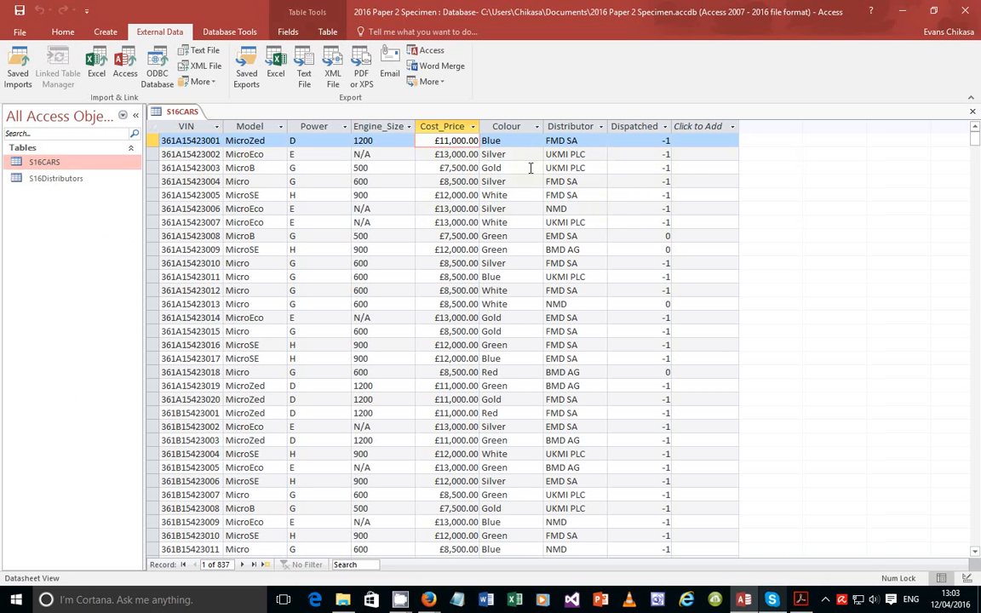
# Switch the S16CARS table to Design View and set the Dispatched field's format to Yes/No
pyautogui.click(51, 33)
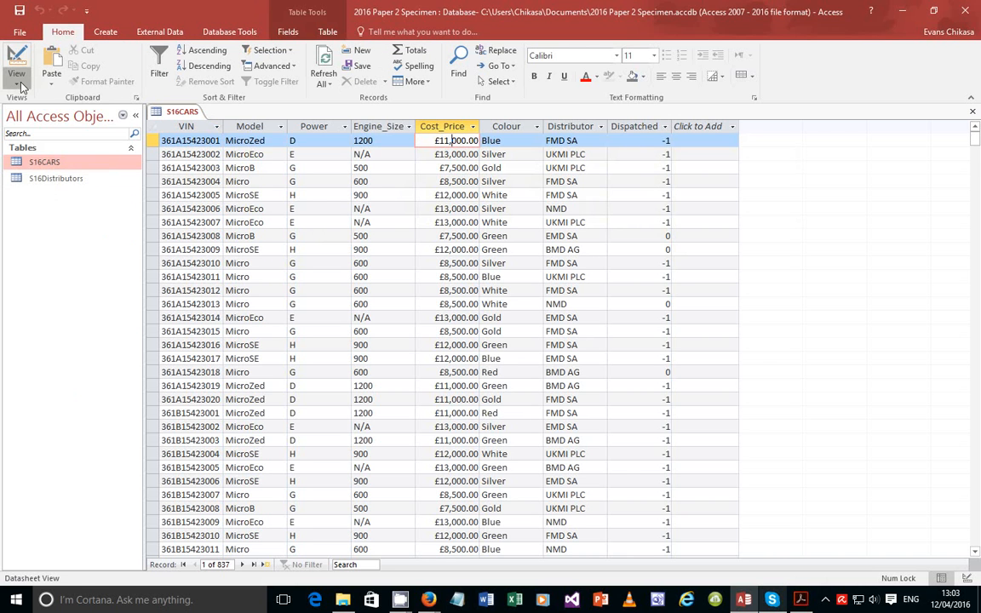
pyautogui.click(21, 86)
pyautogui.click(36, 127)
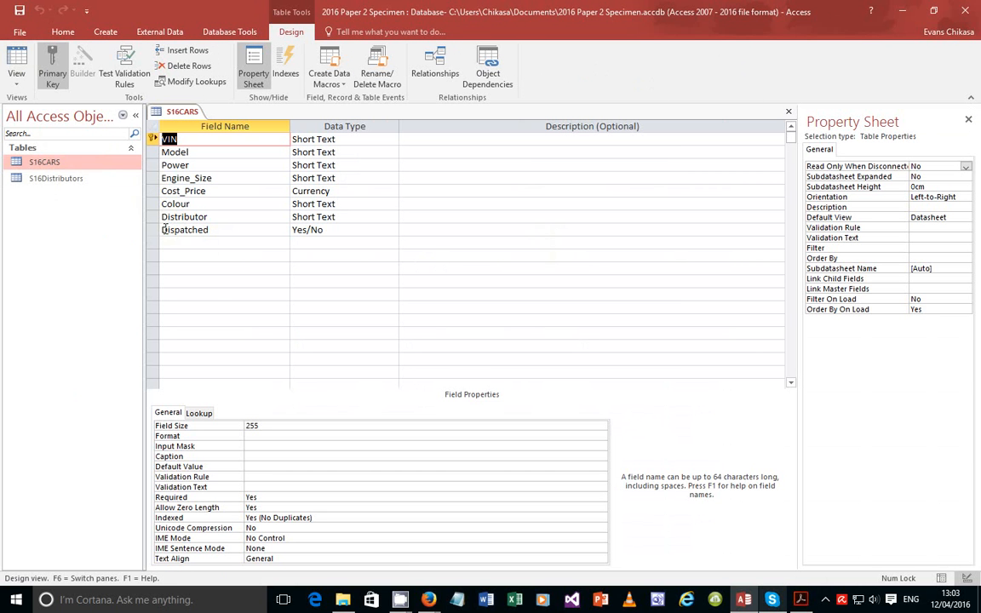
pyautogui.click(154, 230)
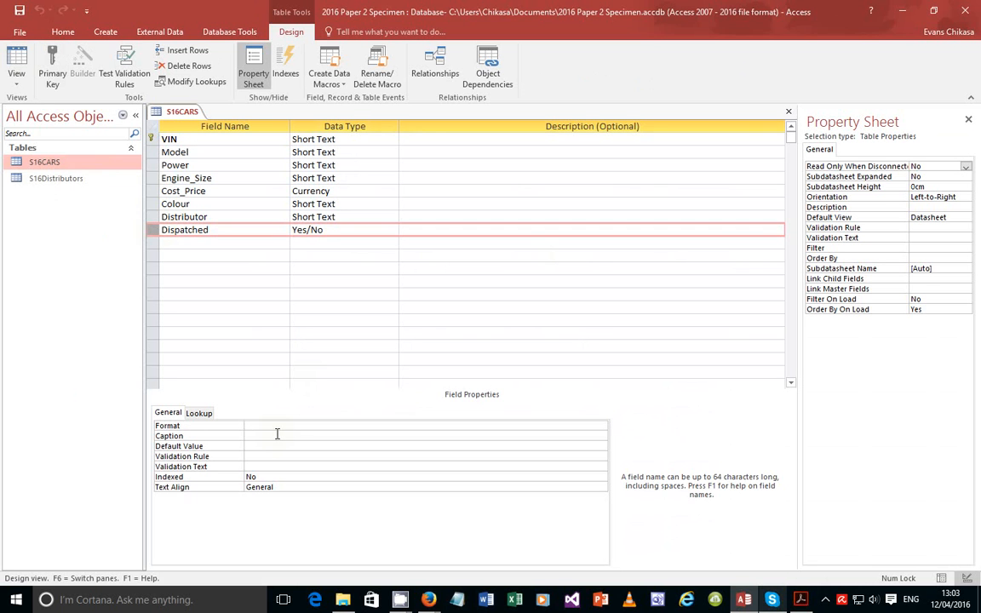
pyautogui.click(275, 427)
pyautogui.click(602, 427)
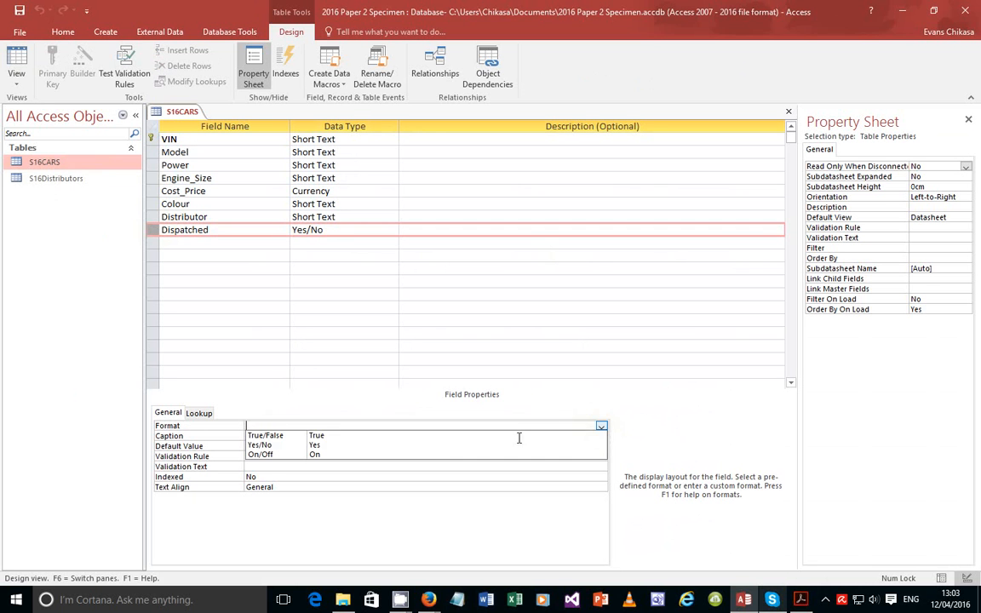
pyautogui.click(334, 446)
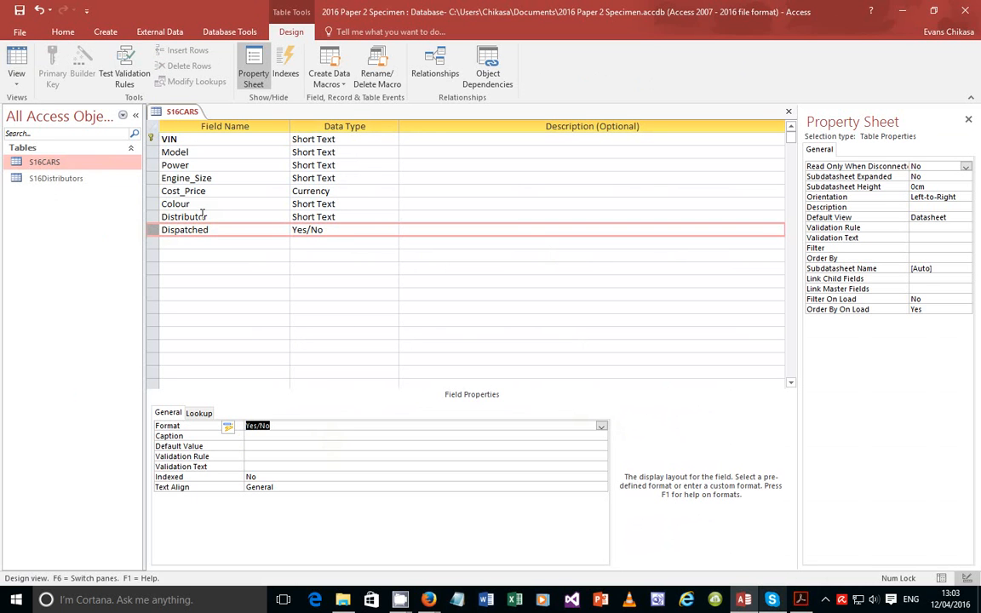
# Set the Cost_Price field's format to Euro with 2 decimal places
pyautogui.click(183, 192)
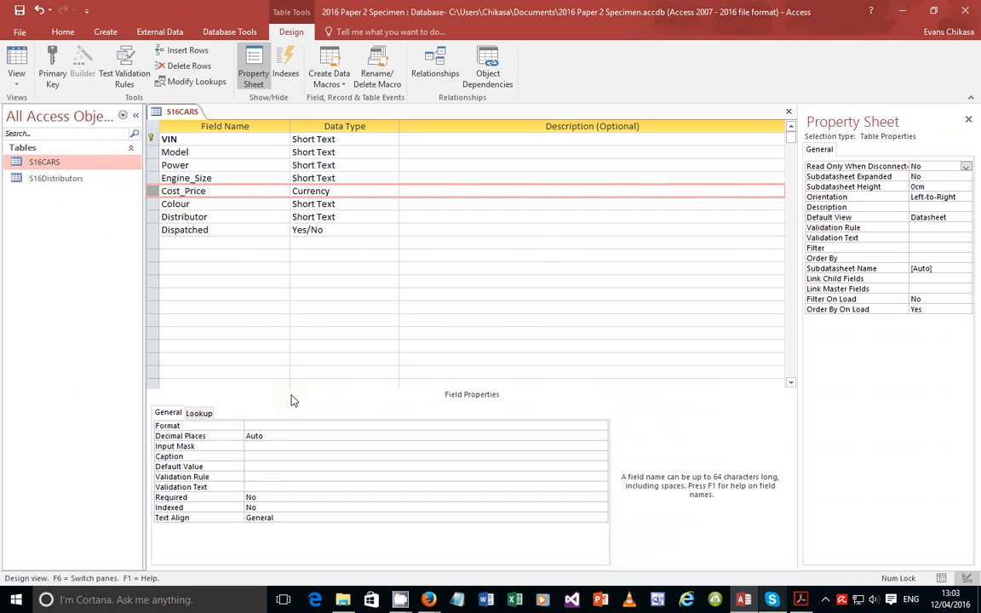
pyautogui.click(259, 425)
pyautogui.click(602, 427)
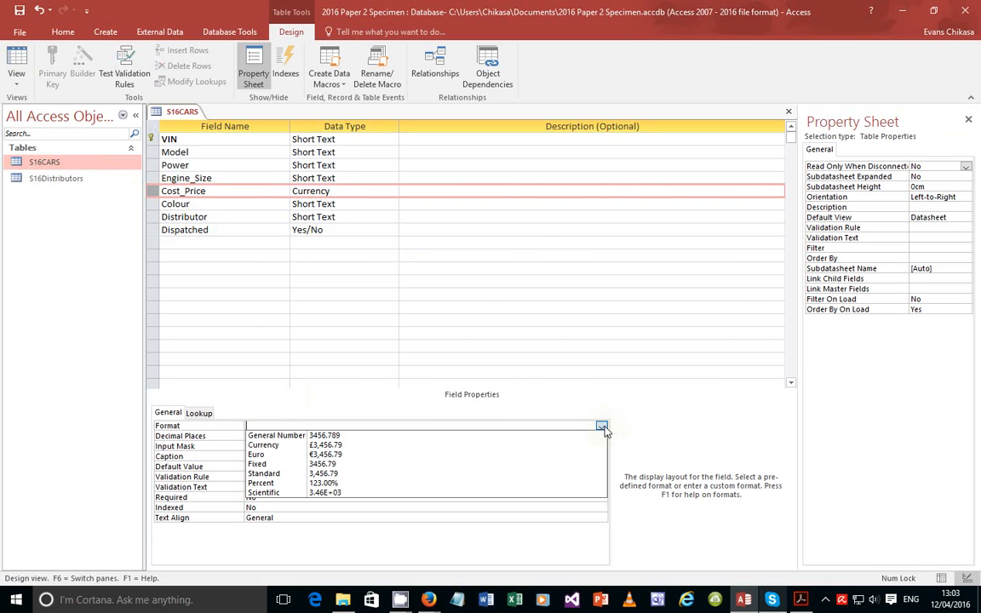
pyautogui.click(290, 402)
pyautogui.click(304, 436)
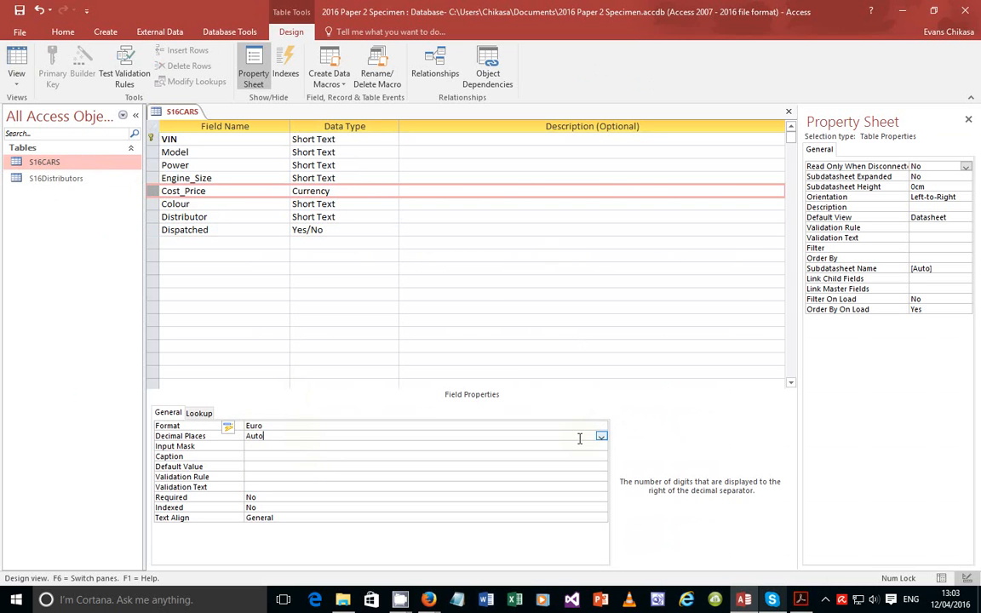
pyautogui.click(601, 436)
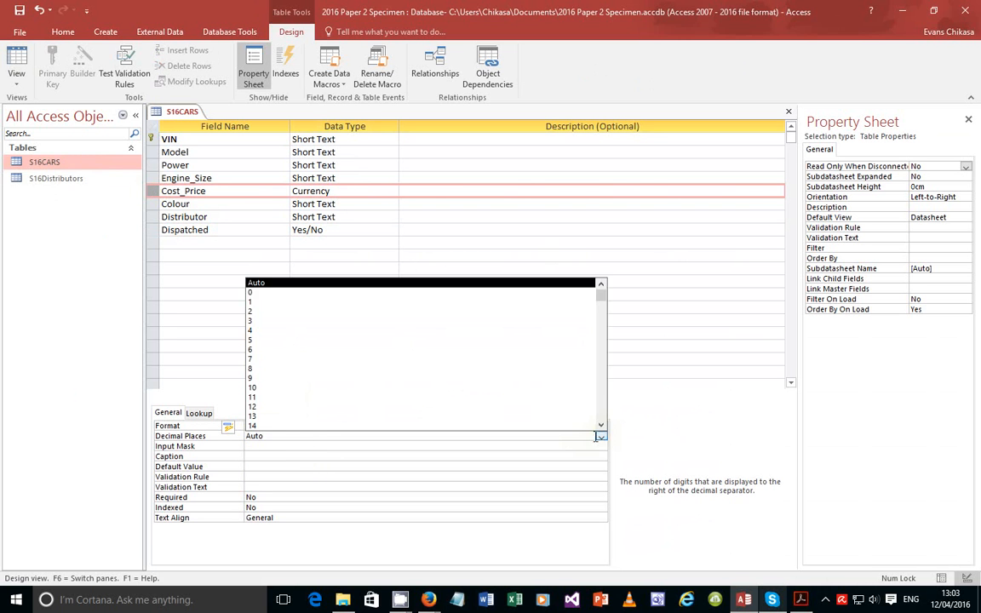
pyautogui.click(271, 311)
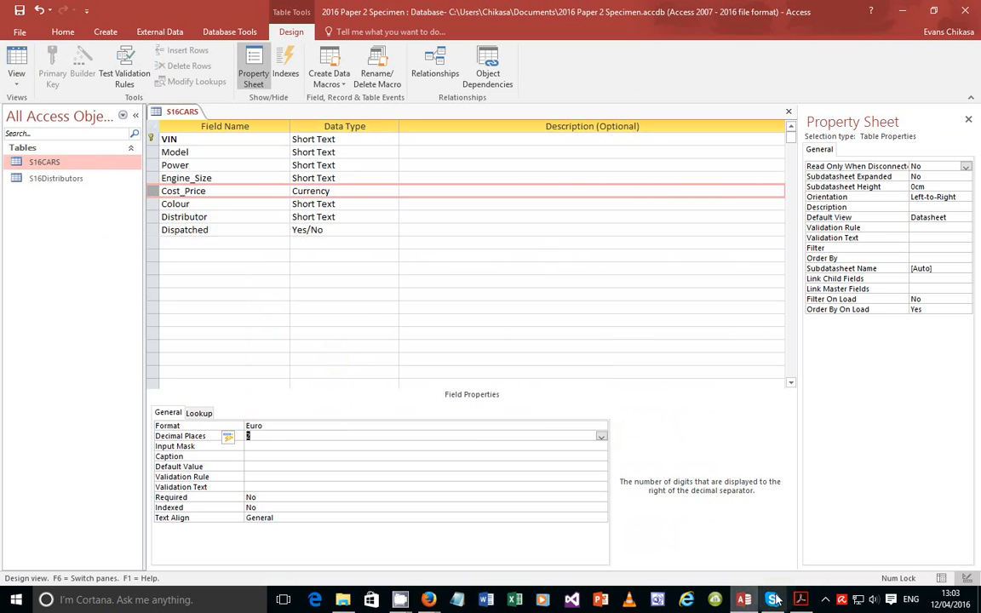
# Read the Task 3 currency instruction in the Acrobat Reader PDF, and check the Cost_Price format and decimal places against it in Access
pyautogui.click(801, 600)
pyautogui.scroll(5, 456, 188)
pyautogui.scroll(4, 456, 188)
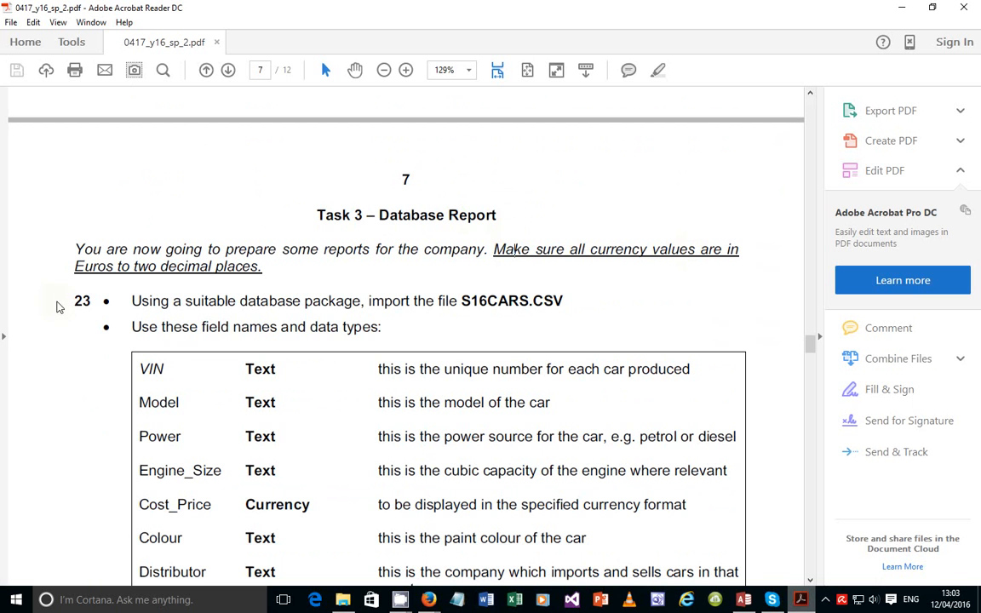
pyautogui.moveTo(277, 249); pyautogui.dragTo(262, 271)
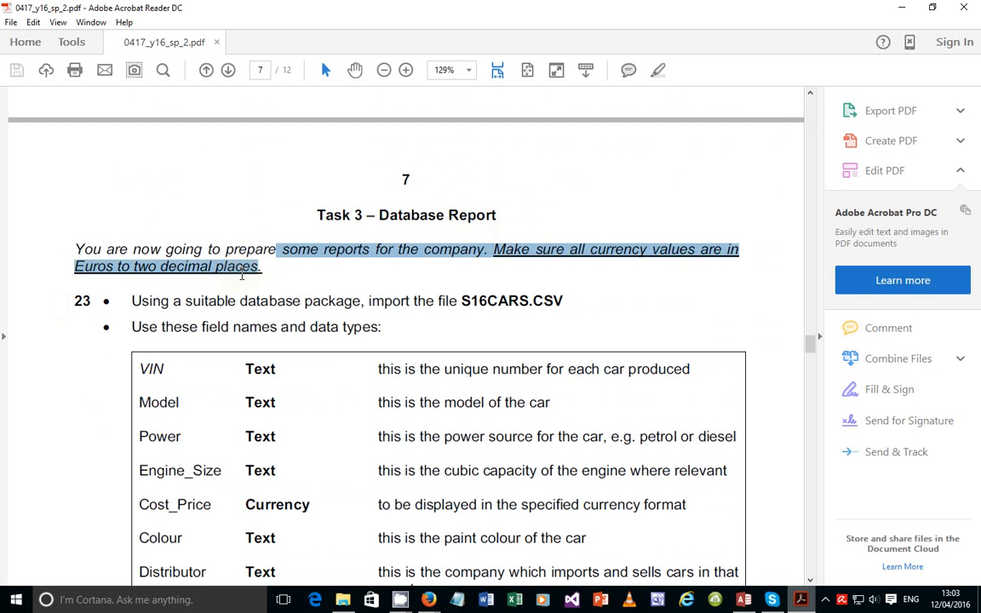
pyautogui.click(384, 328)
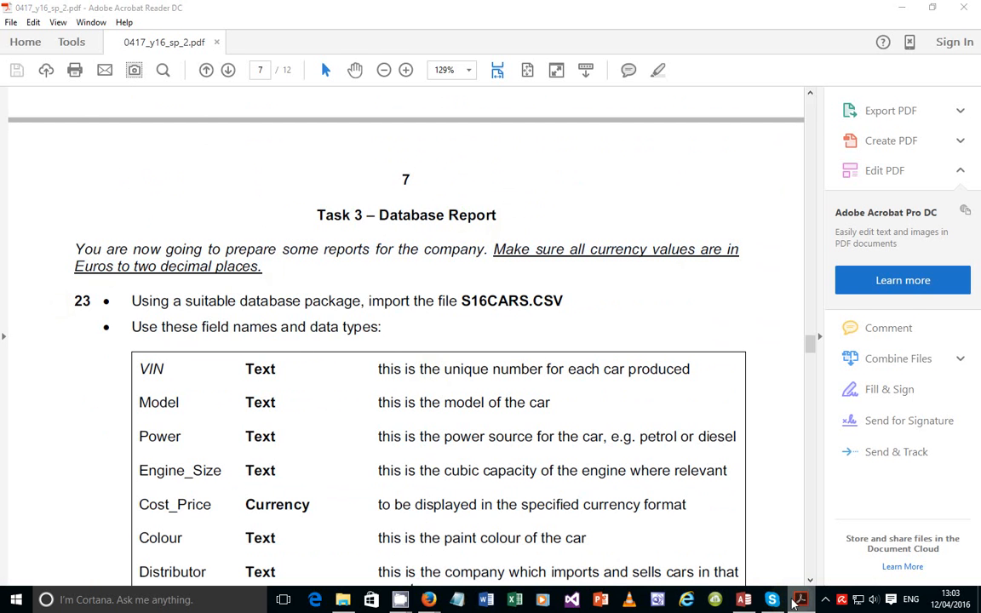
pyautogui.click(745, 599)
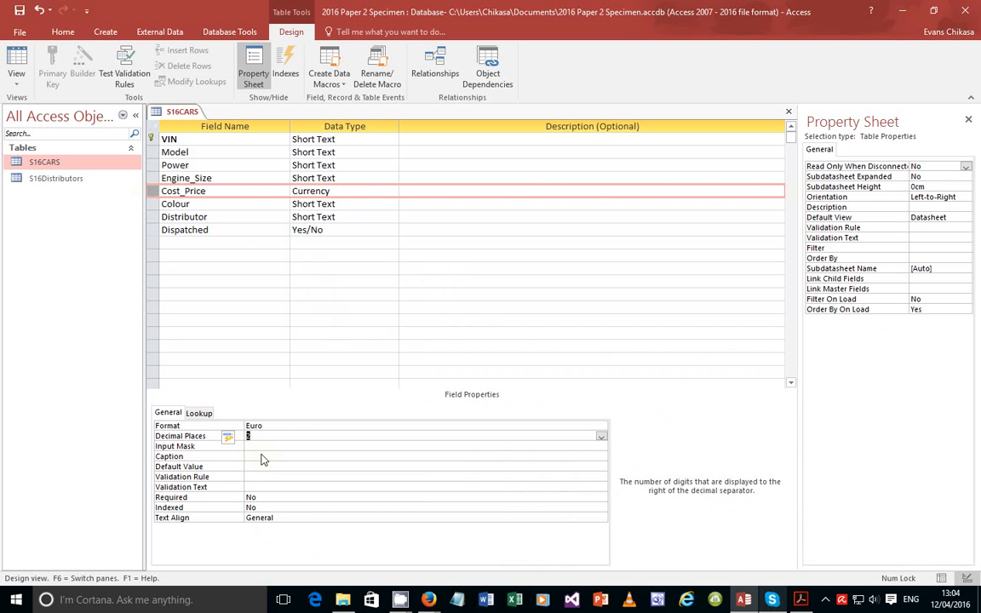
pyautogui.click(272, 426)
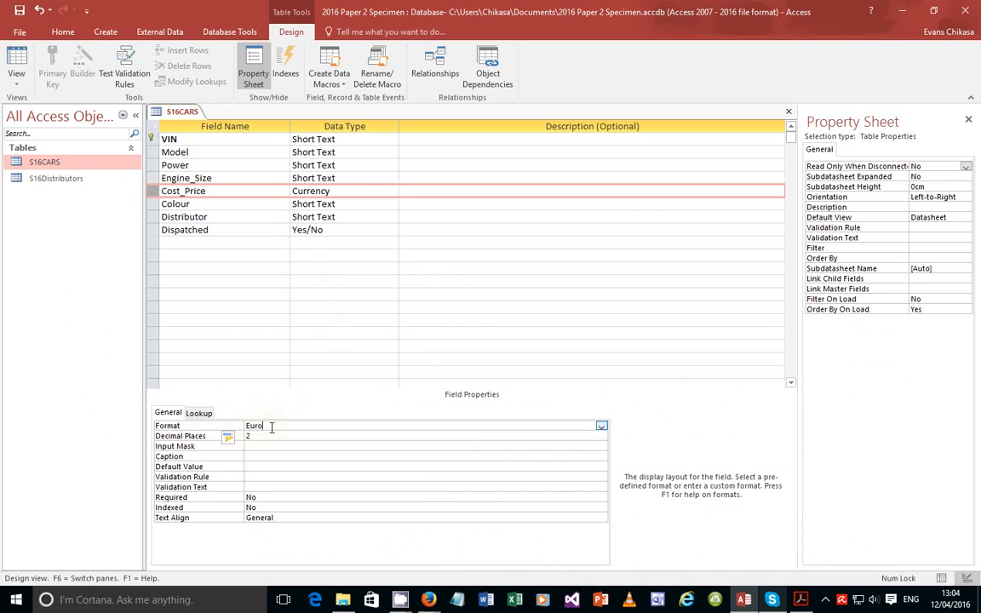
pyautogui.click(270, 433)
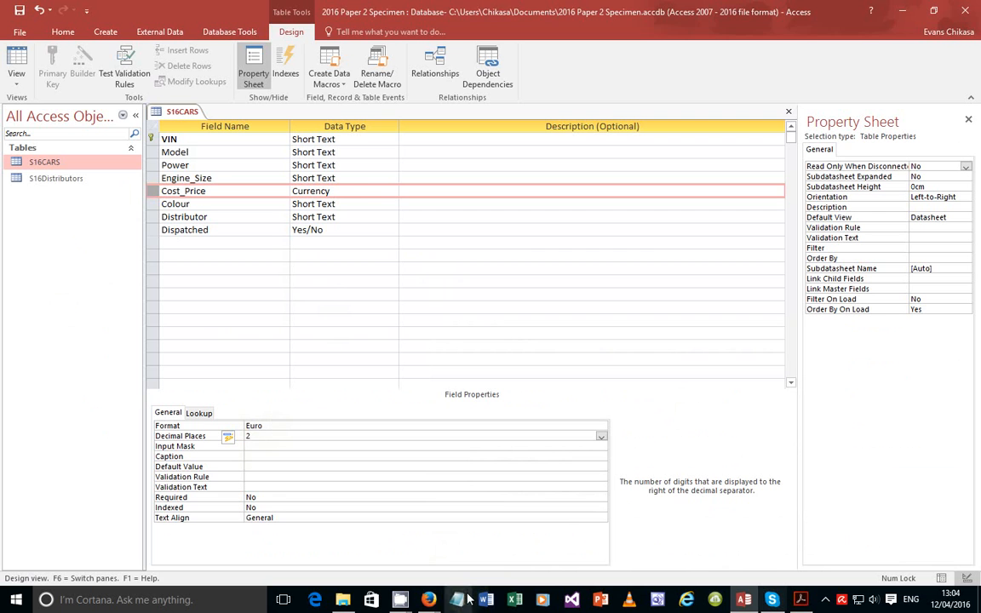
# Switch to File Explorer and open the EVIDENCE0001 document from the 0417_2_SourceFiles folder in Word
pyautogui.click(385, 494)
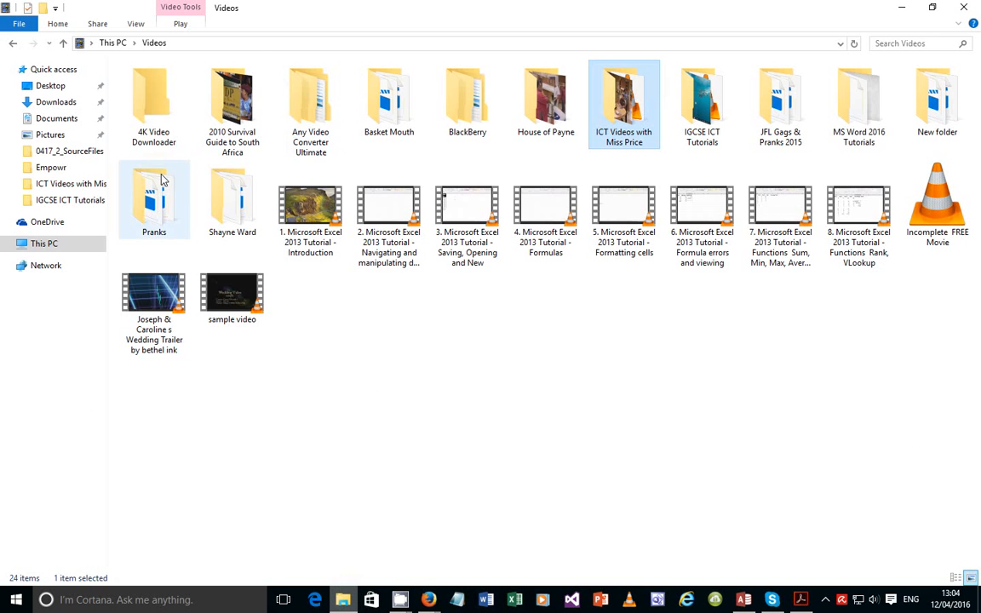
pyautogui.click(66, 151)
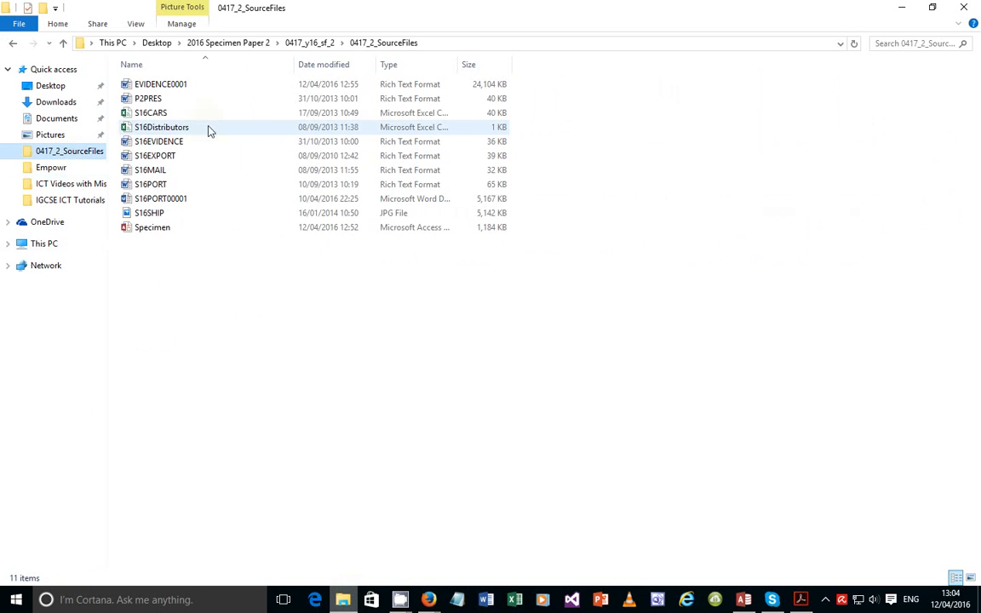
pyautogui.doubleClick(176, 89)
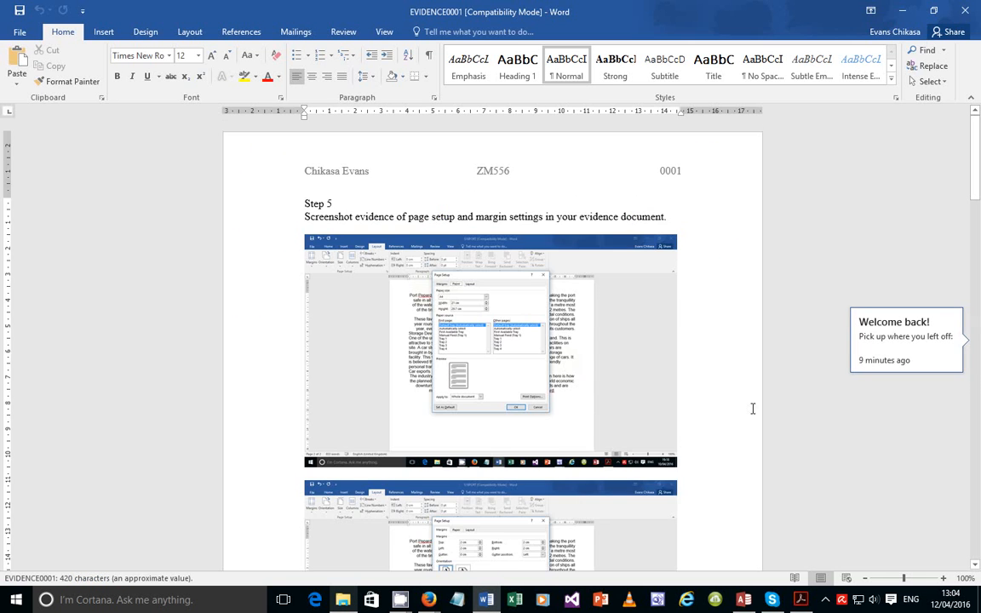
# Paste the screenshot of the S16CARS table design beneath the Step 28 Cars table heading
pyautogui.scroll(-5, 601, 390)
pyautogui.scroll(-15, 601, 390)
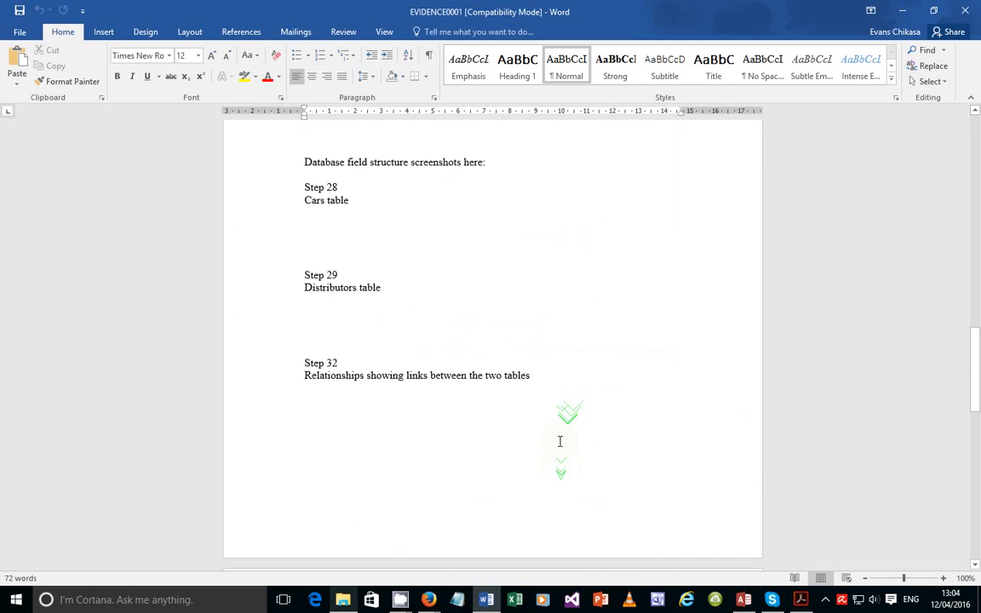
pyautogui.click(402, 213)
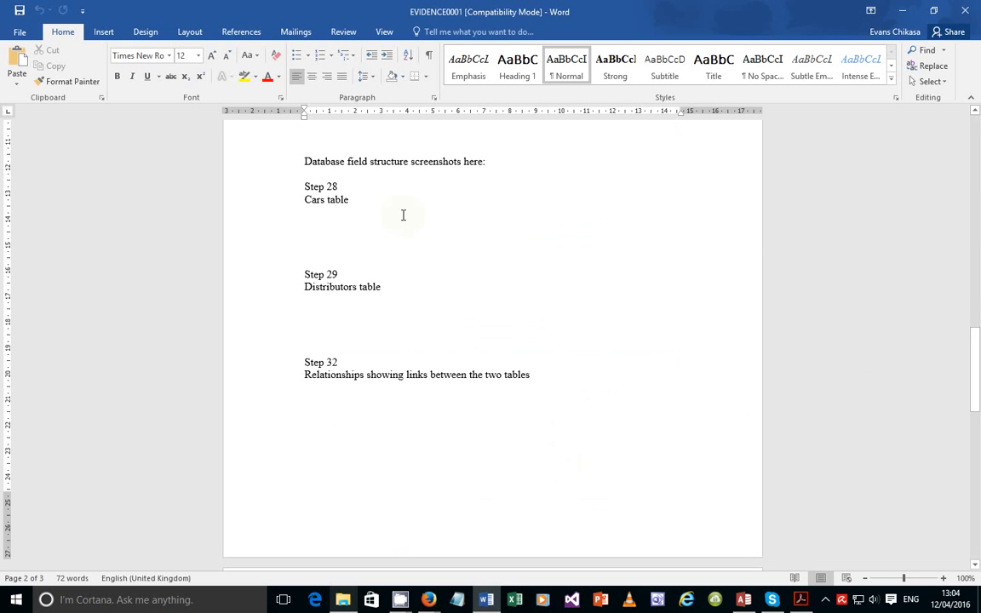
pyautogui.click(347, 221)
pyautogui.rightClick(324, 219)
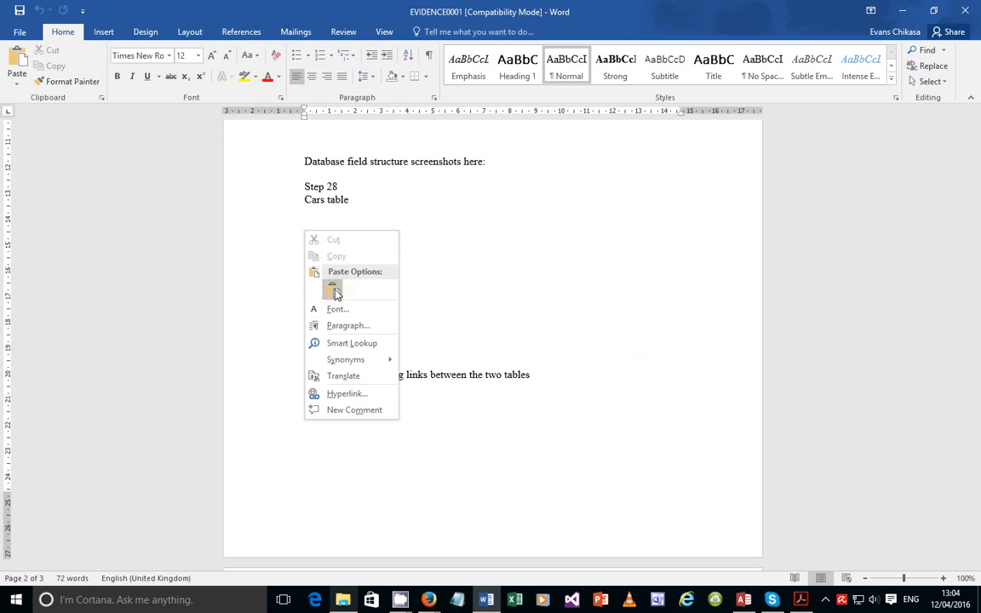
pyautogui.click(336, 292)
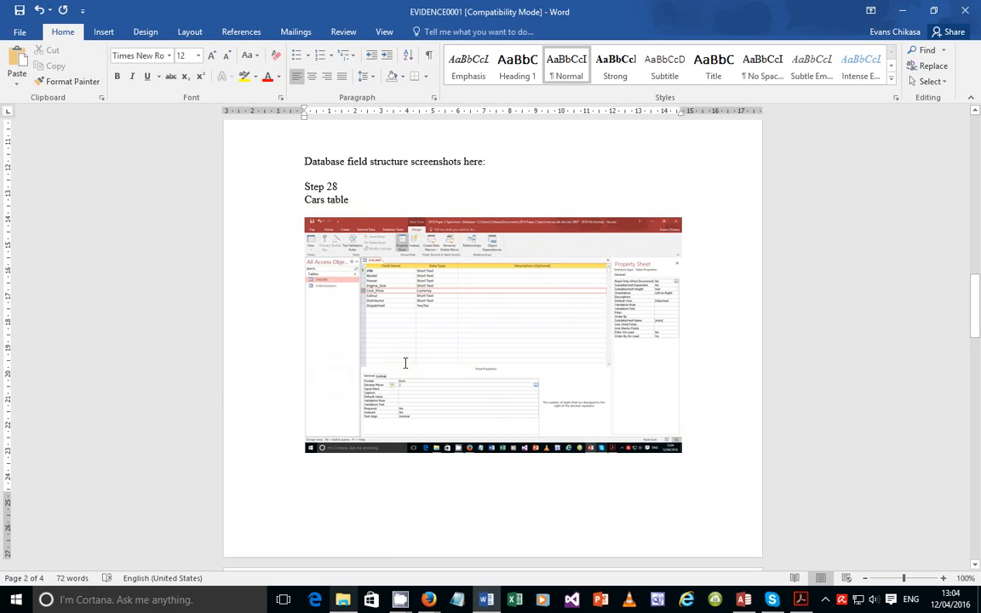
# Return to Access and open the S16Distributors table in Design View
pyautogui.scroll(-10, 481, 374)
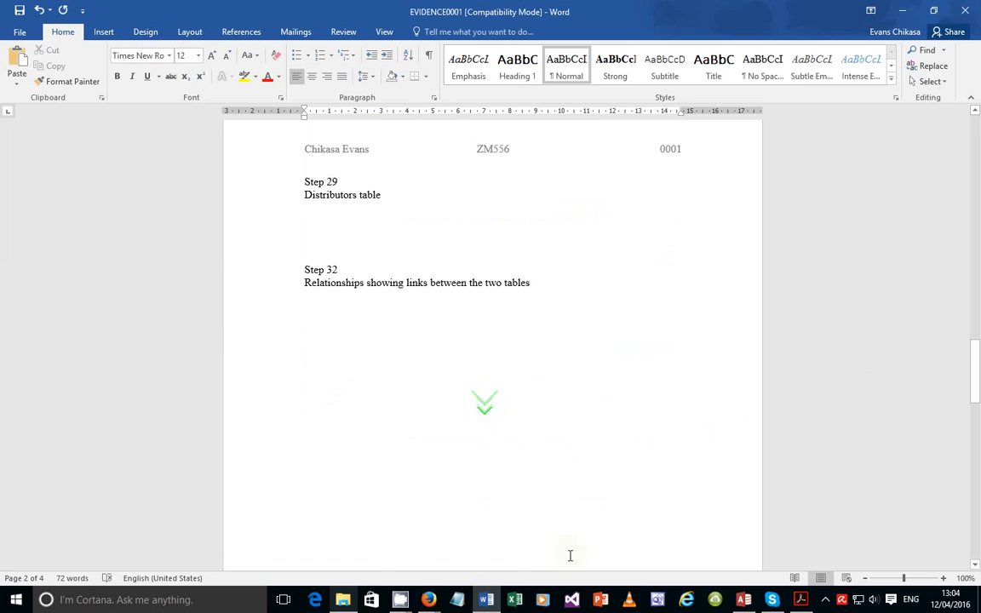
pyautogui.click(802, 601)
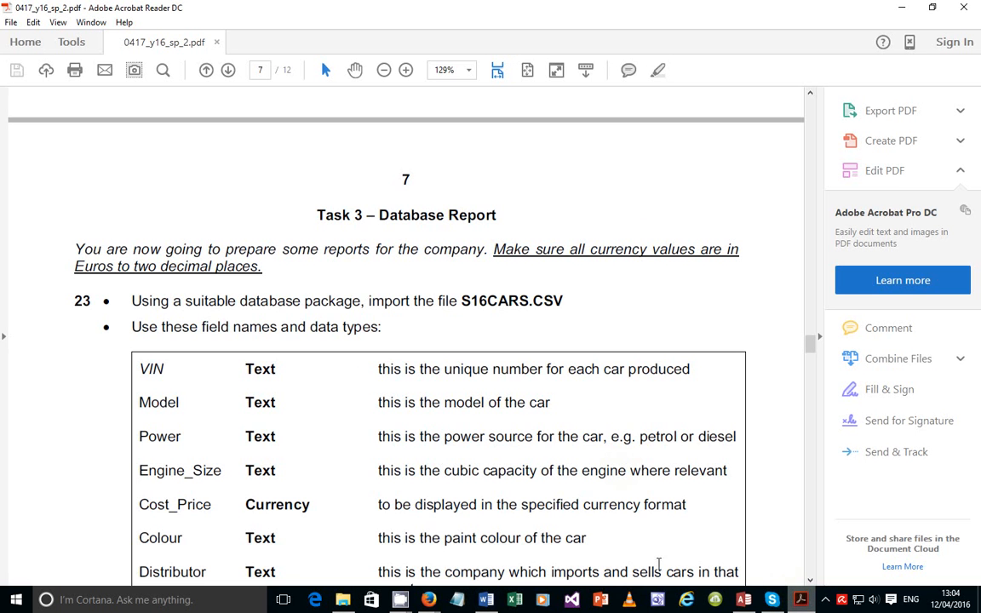
pyautogui.click(744, 600)
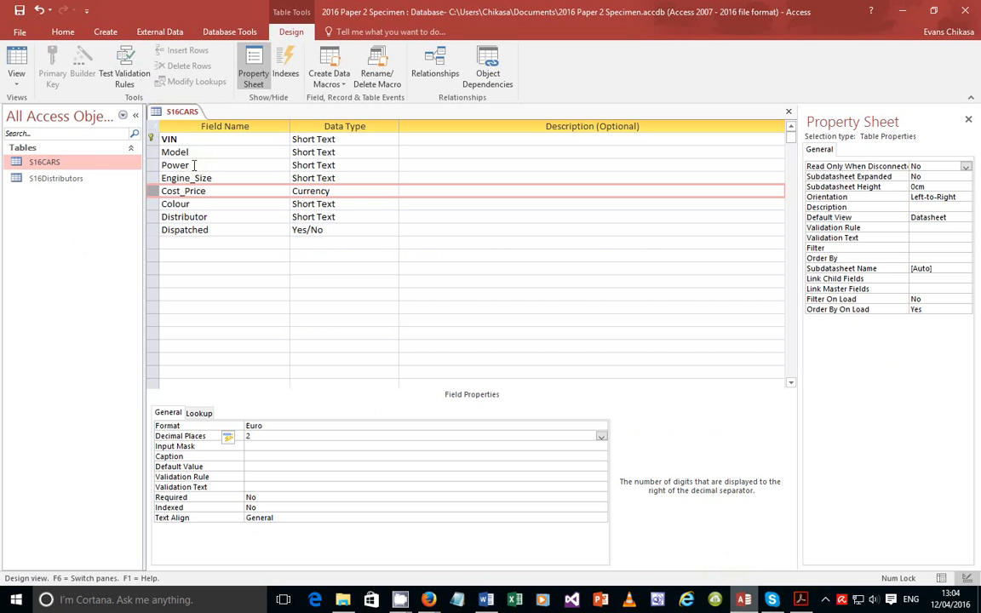
pyautogui.doubleClick(72, 182)
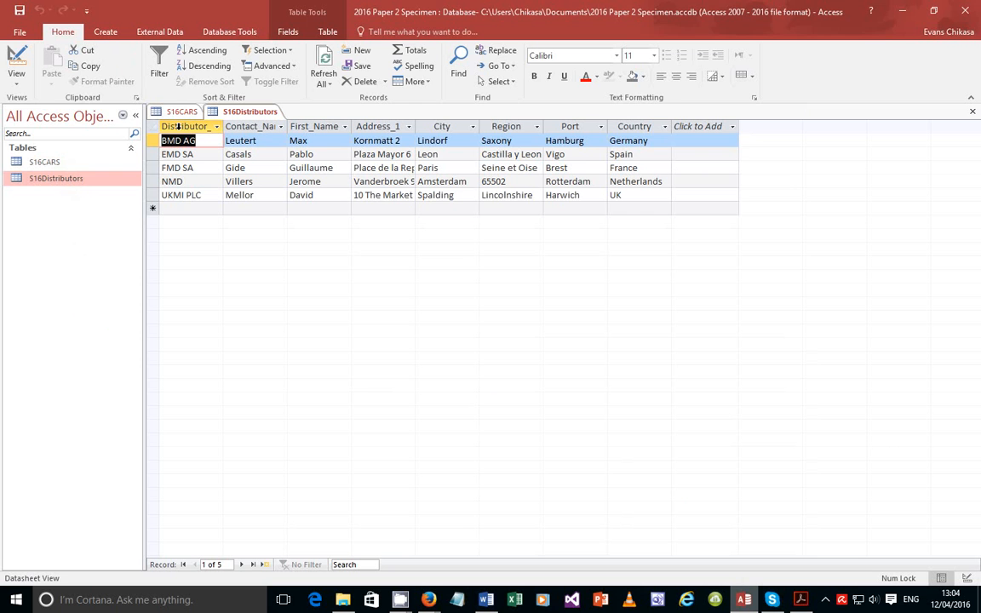
pyautogui.click(16, 75)
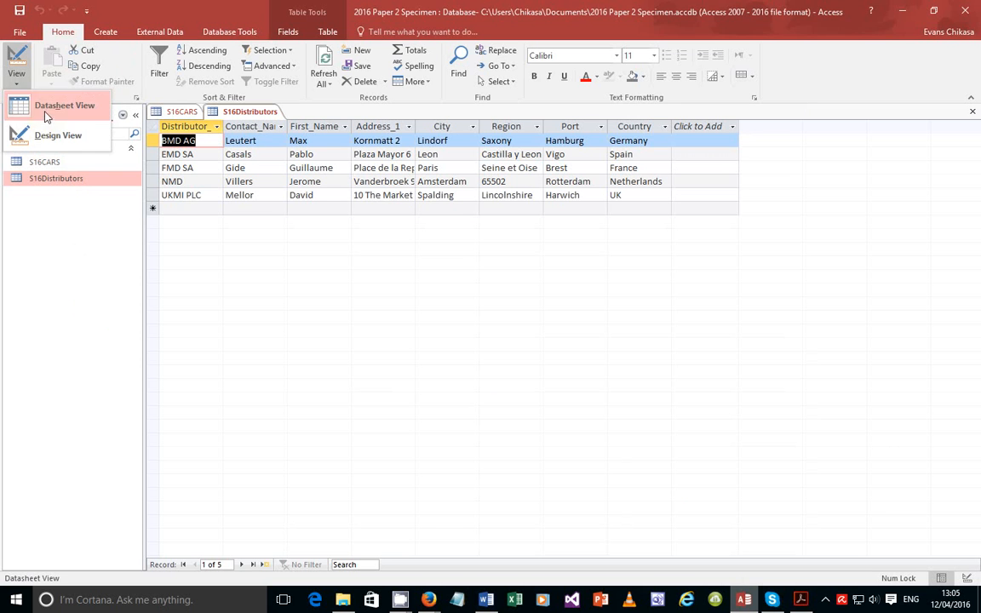
pyautogui.click(53, 138)
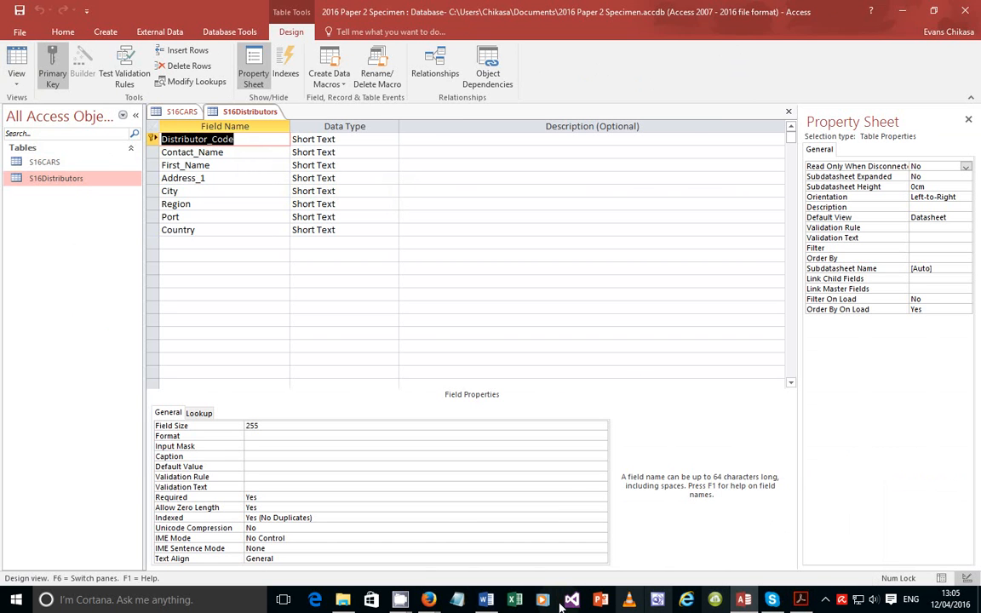
# Switch to Word and paste the screenshot of the S16Distributors table design beneath the Step 29 Distributors table heading
pyautogui.click(485, 600)
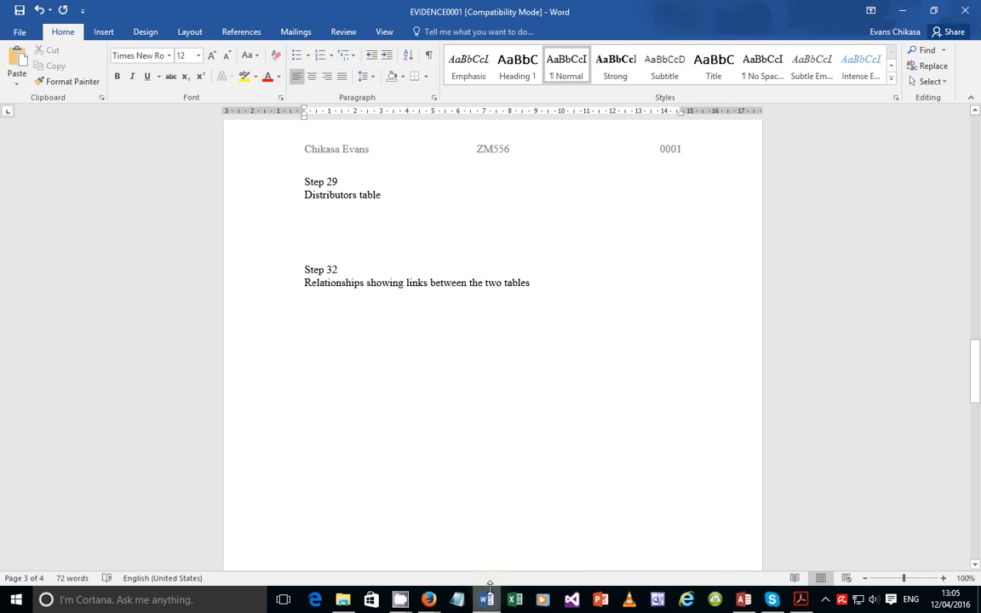
pyautogui.click(357, 210)
pyautogui.hotkey('ctrl', 'v')
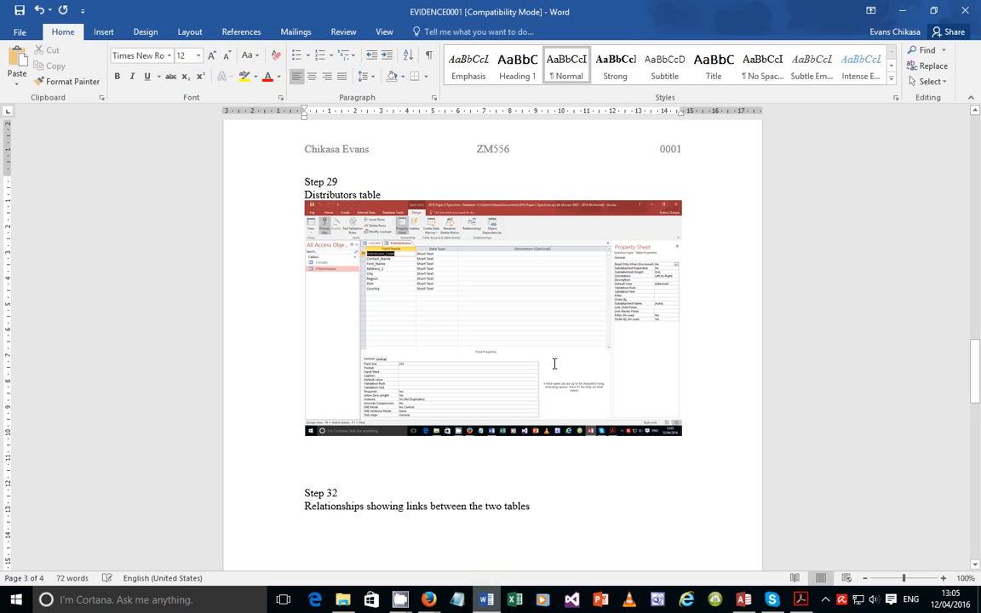
# Switch to the Acrobat Reader PDF and read the question 25 instruction on the relationship between the two tables
pyautogui.click(801, 596)
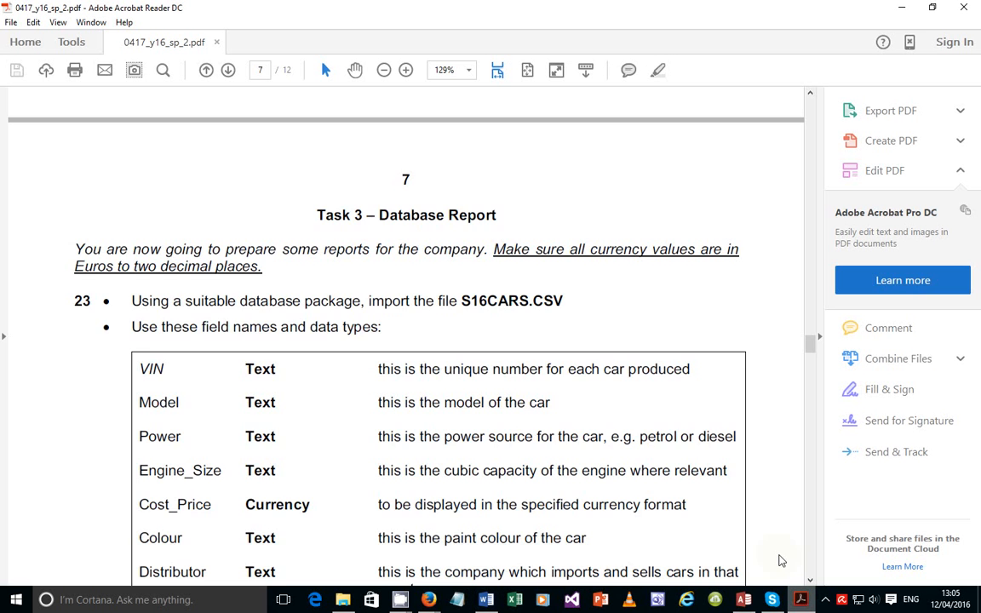
pyautogui.scroll(-10, 257, 306)
pyautogui.scroll(-4, 262, 300)
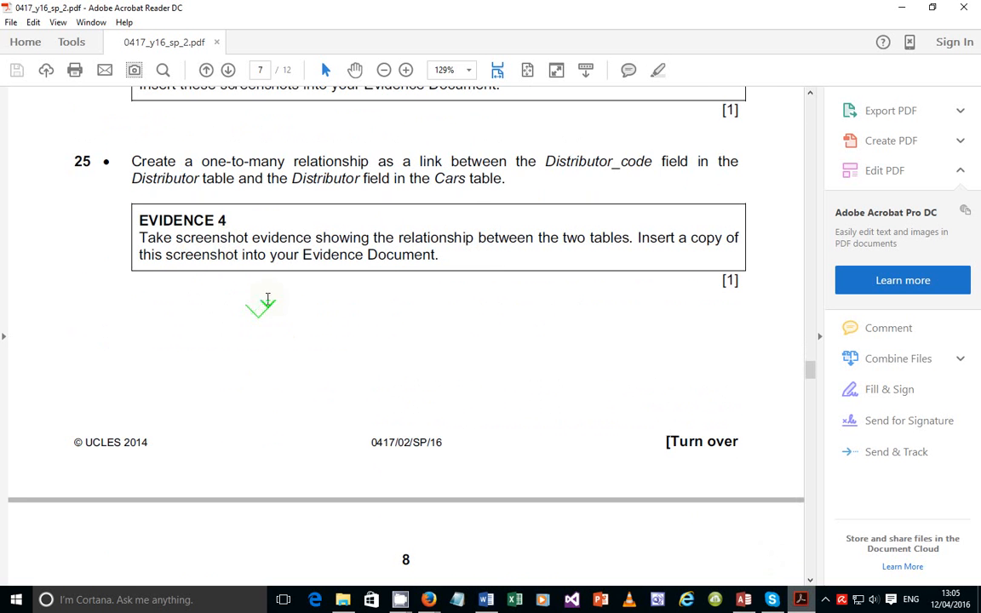
pyautogui.scroll(3, 162, 171)
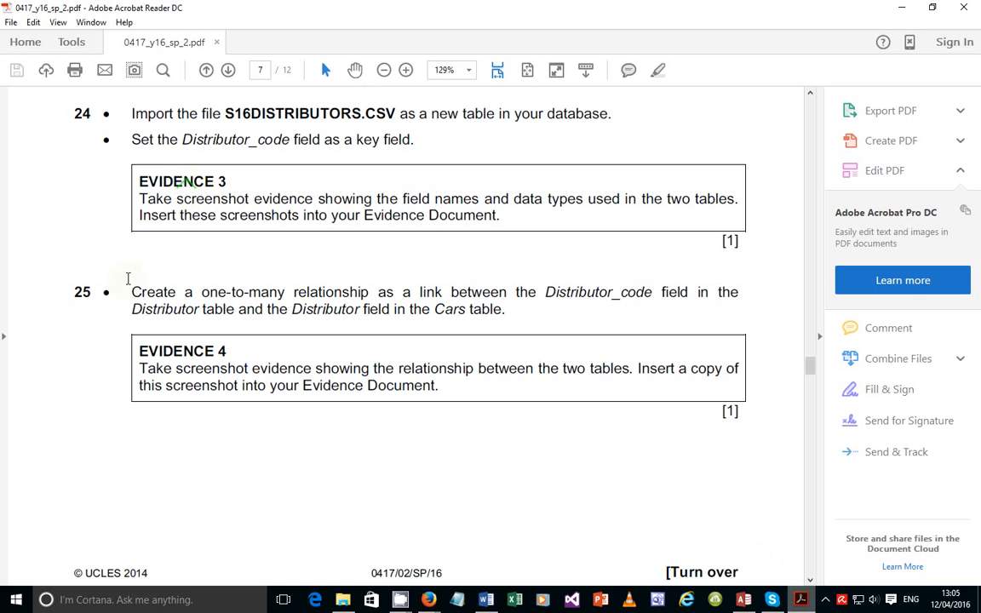
pyautogui.moveTo(131, 291); pyautogui.dragTo(642, 307)
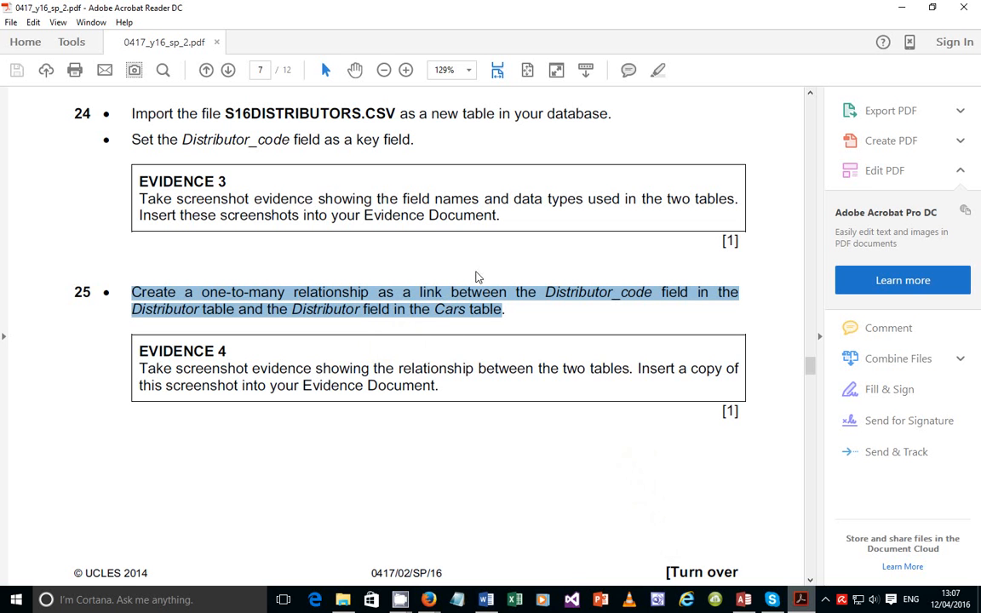
# Switch to Access and close both open table designs, saving the design changes to S16CARS
pyautogui.click(744, 600)
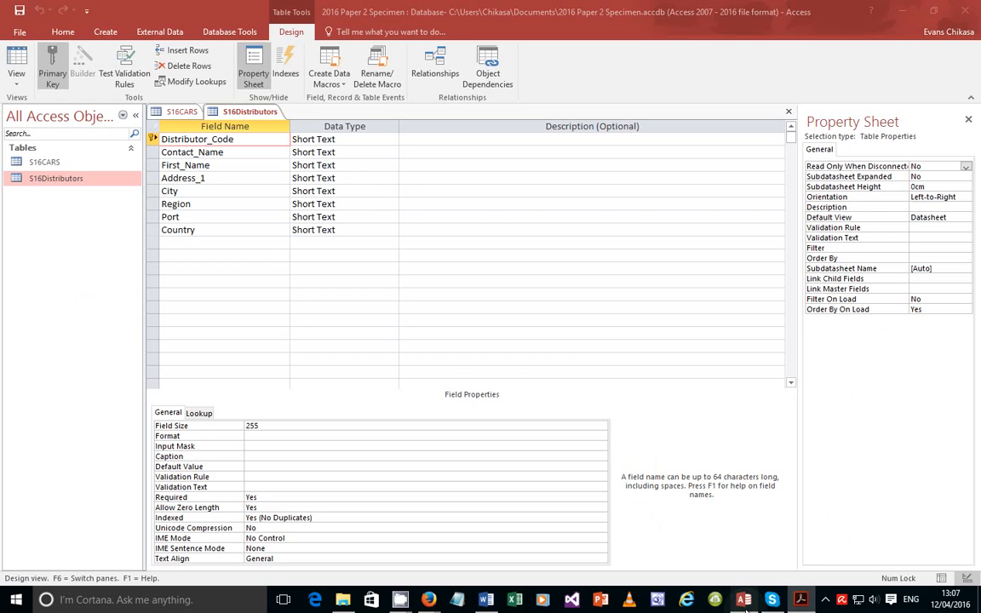
pyautogui.click(44, 163)
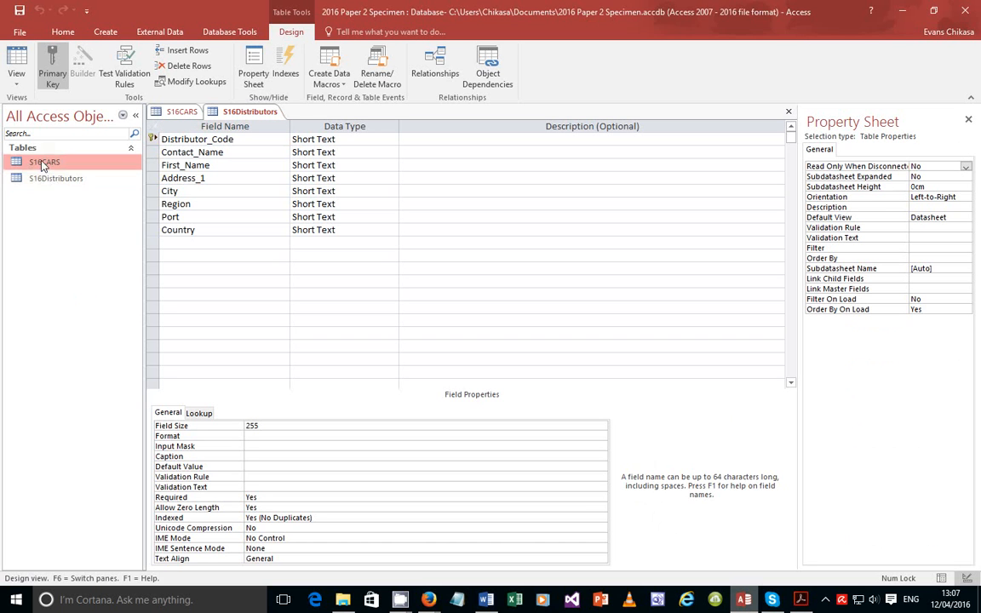
pyautogui.click(54, 176)
pyautogui.click(44, 163)
pyautogui.click(58, 179)
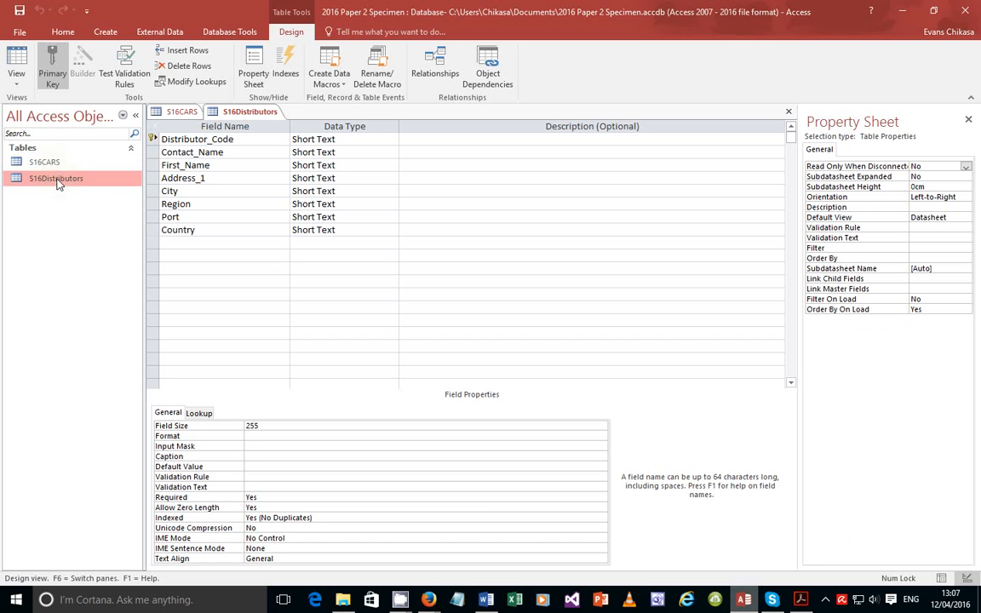
pyautogui.click(47, 162)
pyautogui.click(61, 180)
pyautogui.click(46, 163)
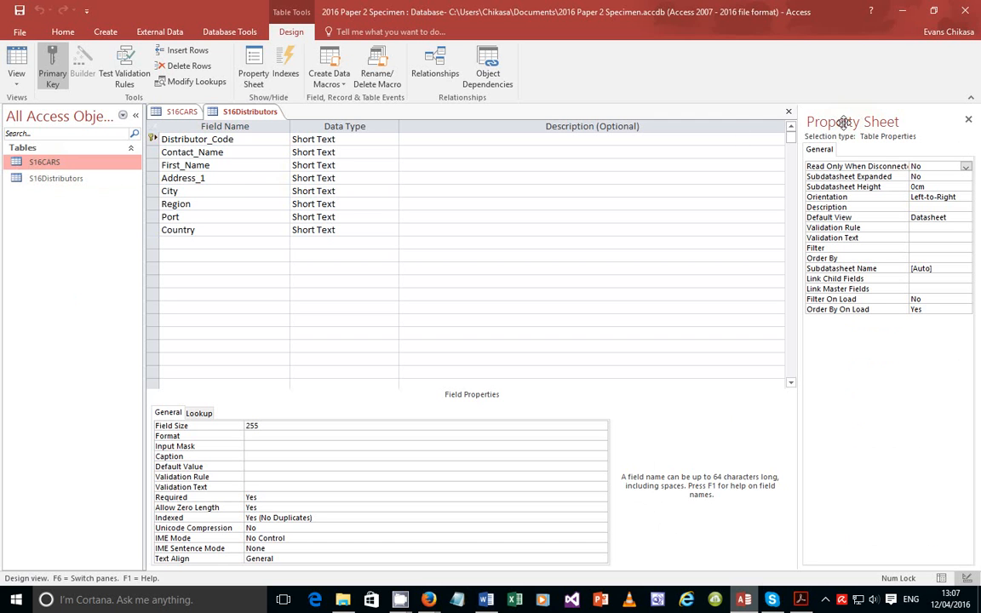
pyautogui.click(789, 111)
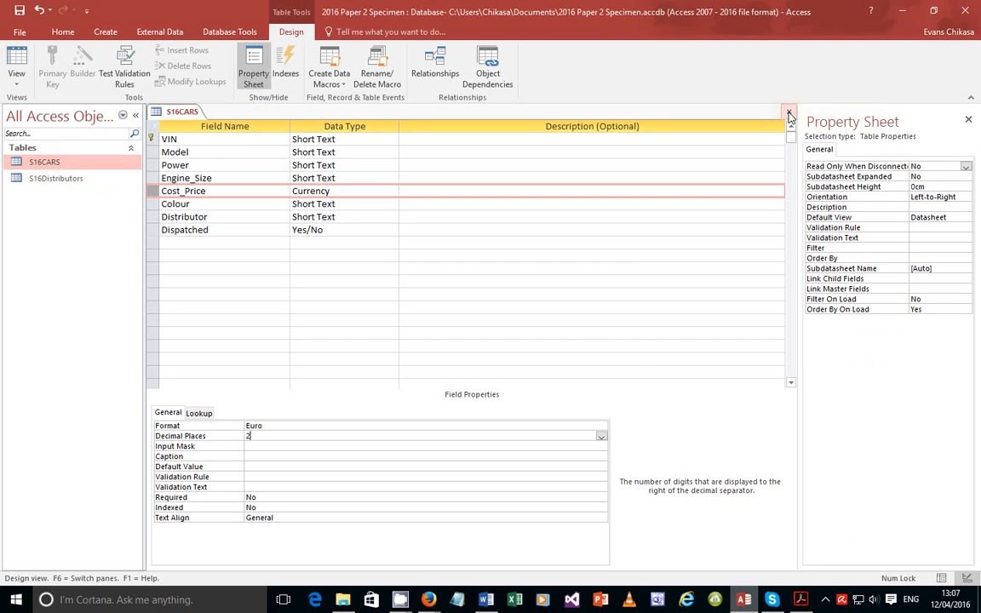
pyautogui.click(789, 111)
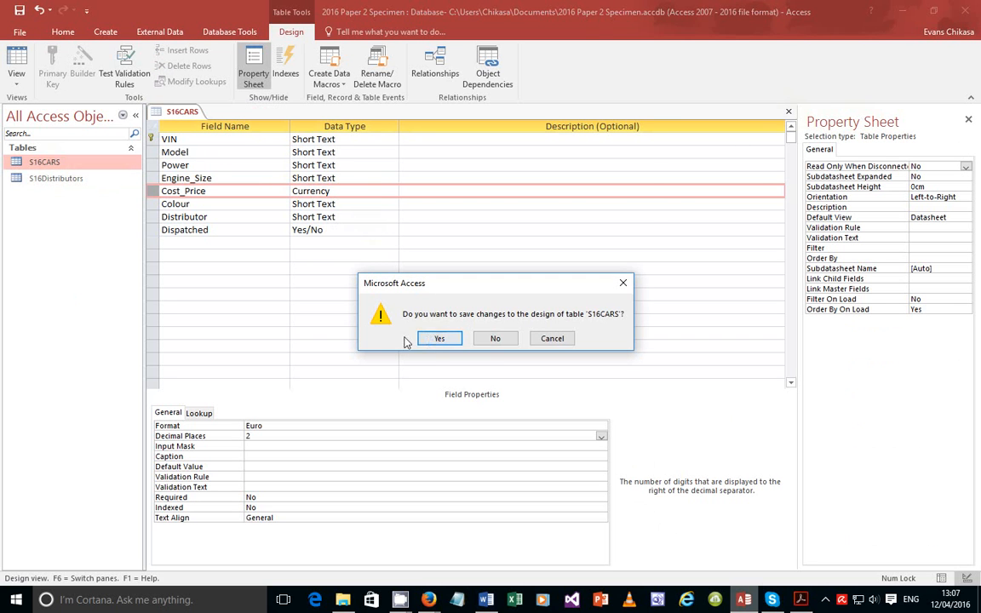
pyautogui.click(435, 339)
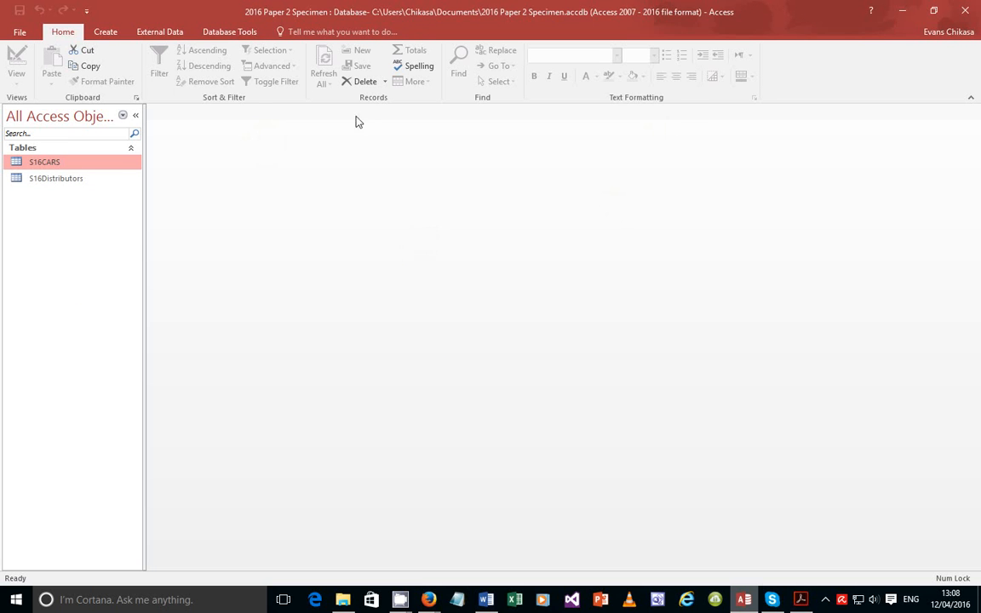
# Open the database relationships layout and add the S16CARS and S16Distributors tables to it
pyautogui.click(230, 31)
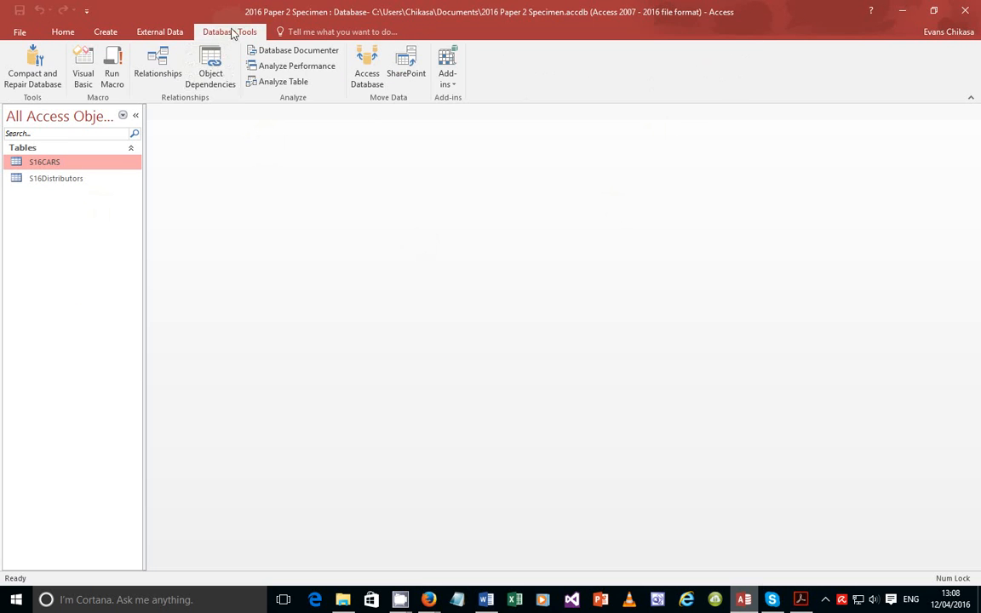
pyautogui.click(159, 68)
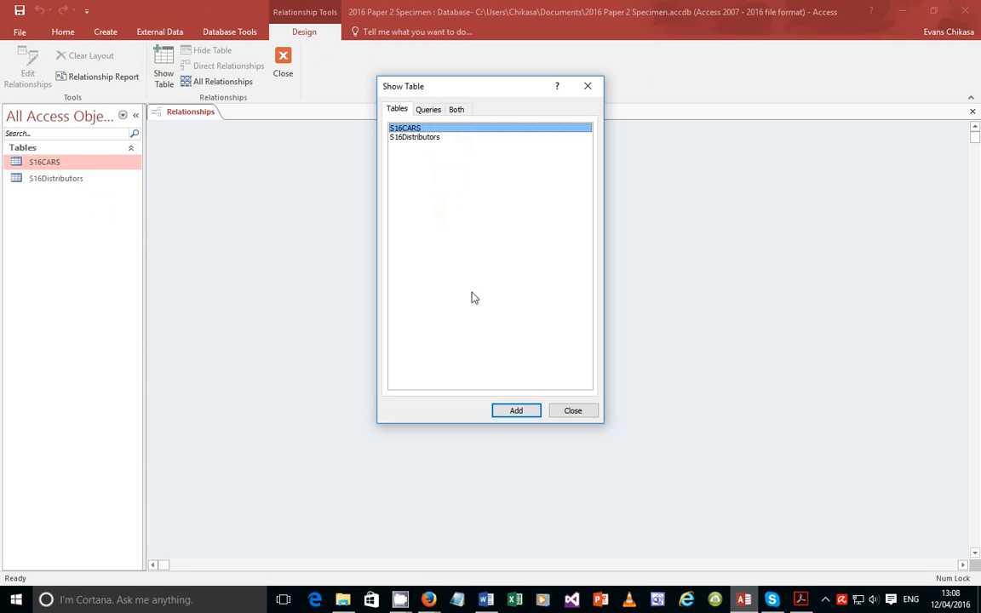
pyautogui.click(516, 412)
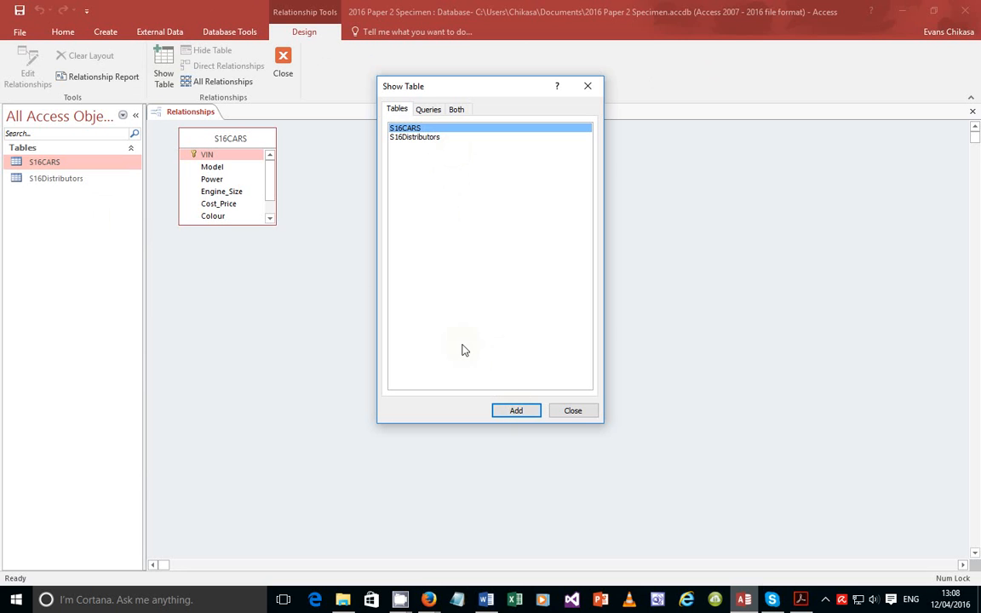
pyautogui.click(448, 138)
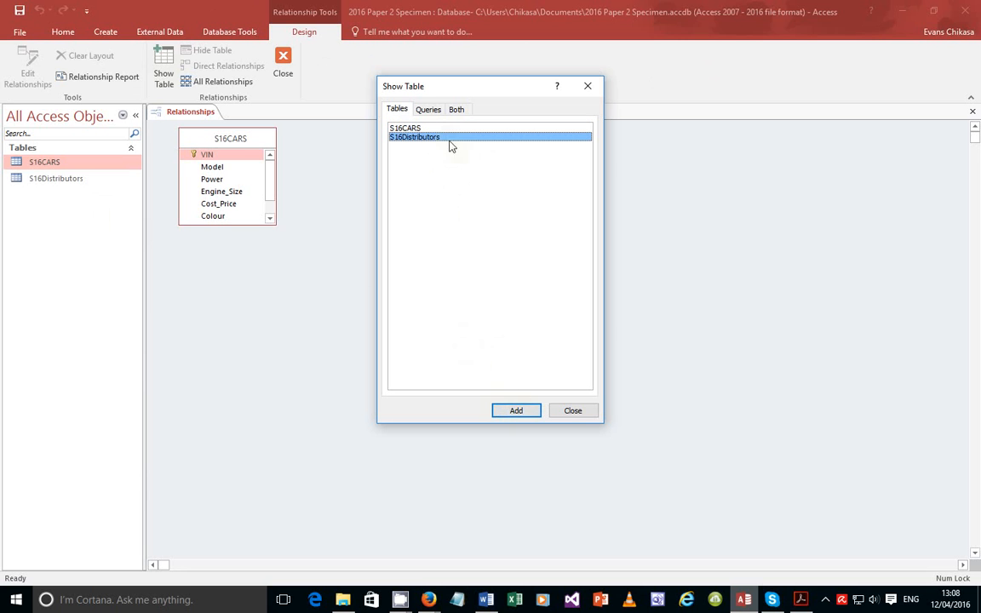
pyautogui.click(521, 411)
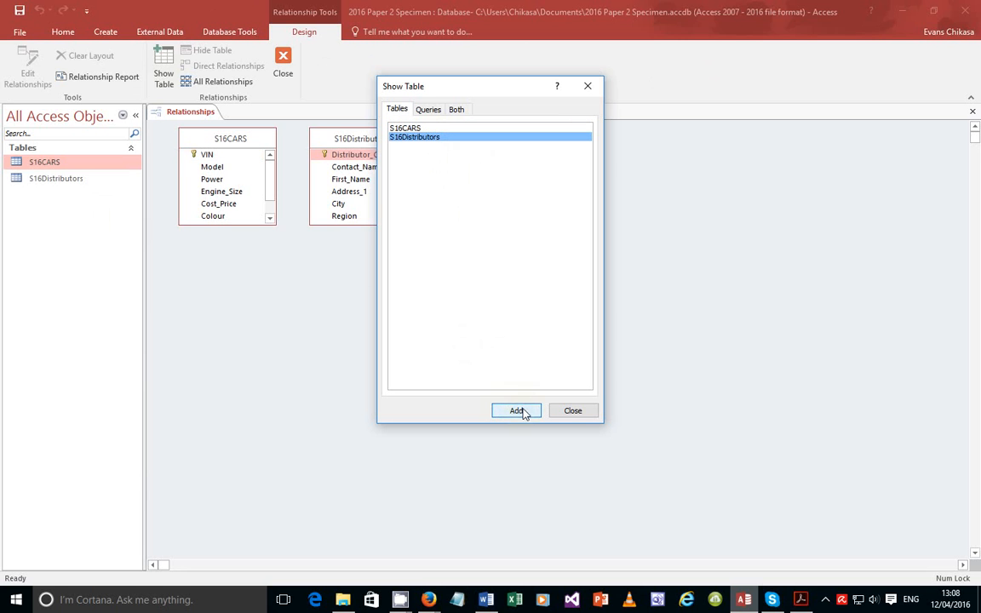
pyautogui.click(577, 415)
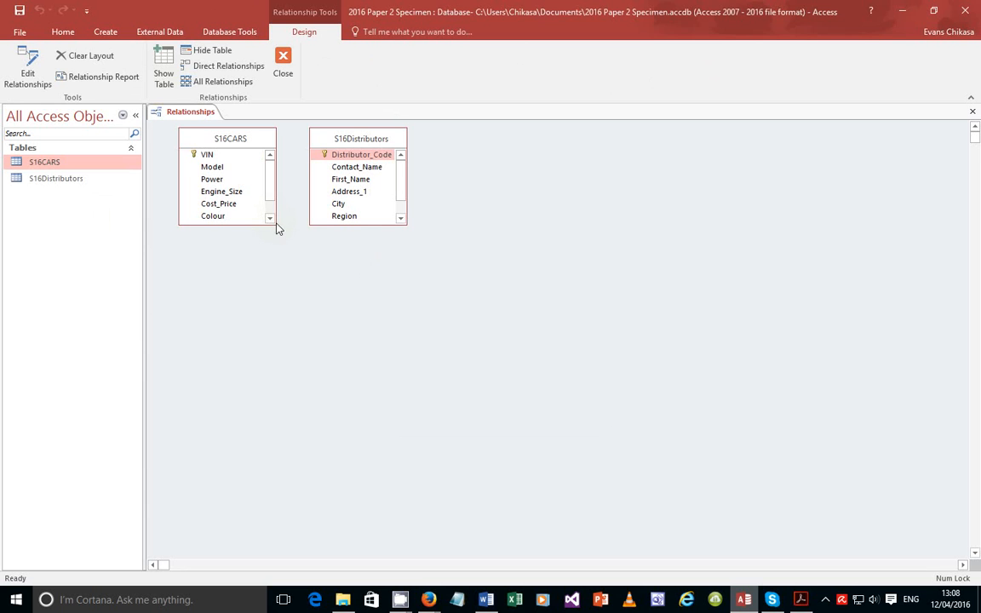
# Enlarge the S16CARS and S16Distributors boxes in the relationships layout until each shows all its fields without scrolling
pyautogui.moveTo(278, 227); pyautogui.dragTo(278, 272)
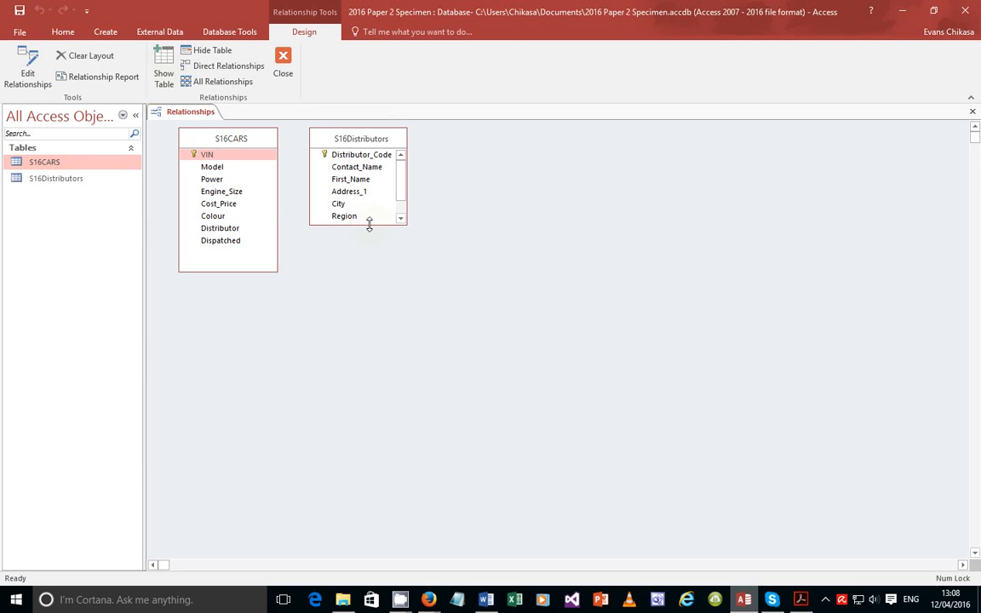
pyautogui.moveTo(368, 220); pyautogui.dragTo(367, 246)
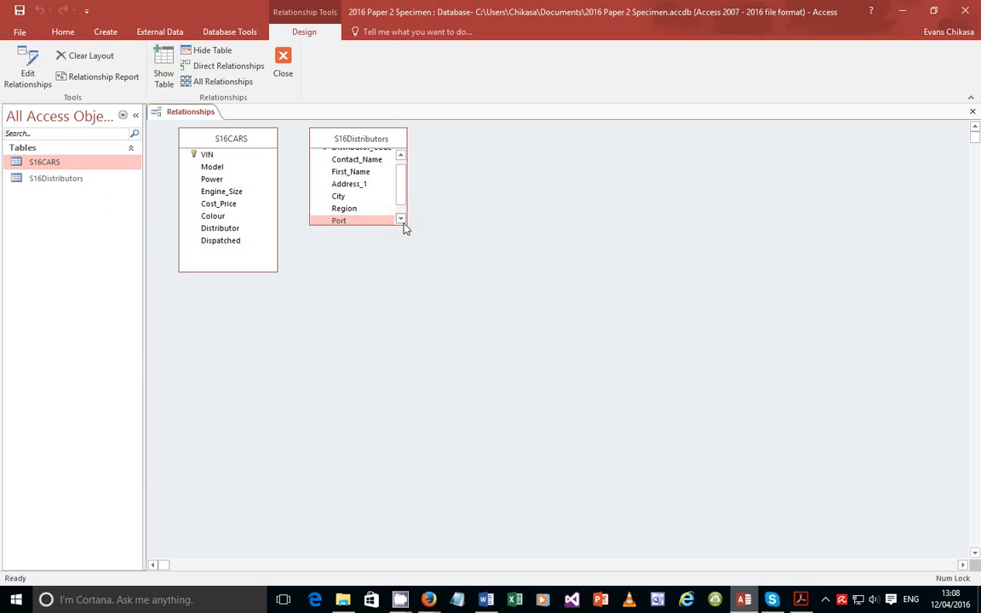
pyautogui.click(401, 219)
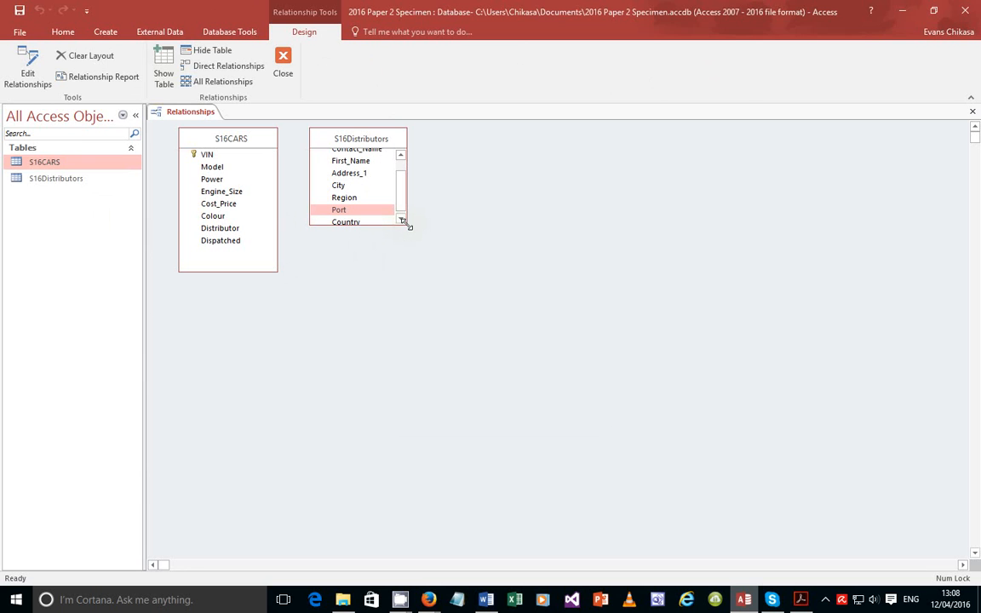
pyautogui.click(401, 220)
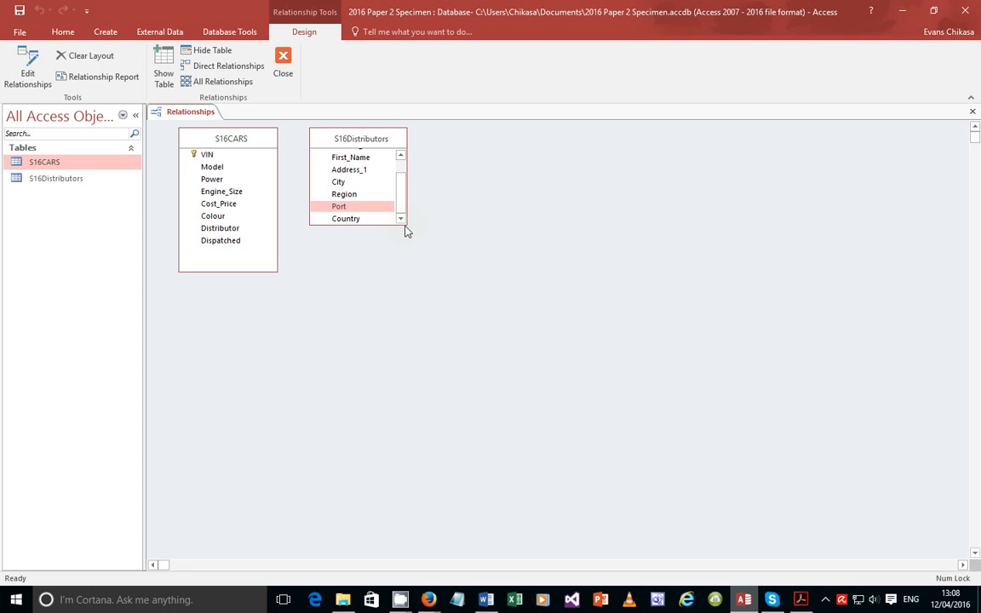
pyautogui.moveTo(407, 225); pyautogui.dragTo(402, 273)
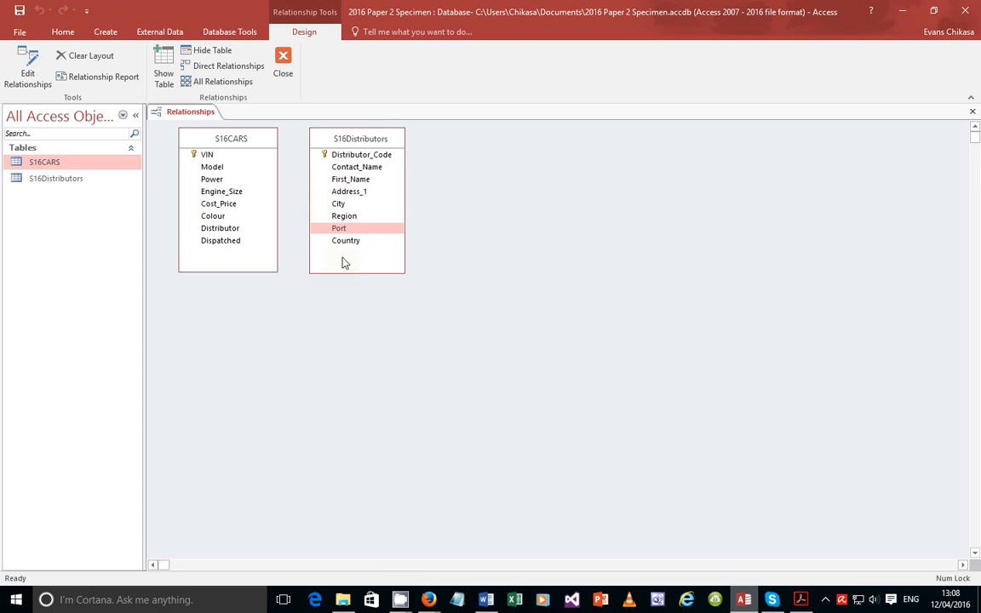
# Examine the key and linking fields of both tables, then check them against the question 25 instruction in the Acrobat Reader PDF
pyautogui.click(361, 156)
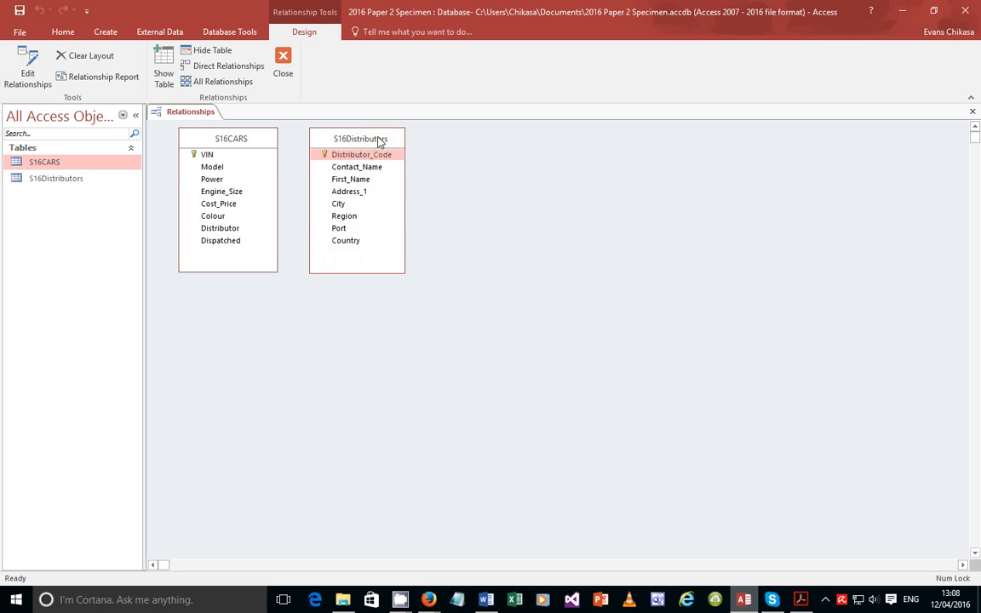
pyautogui.click(210, 156)
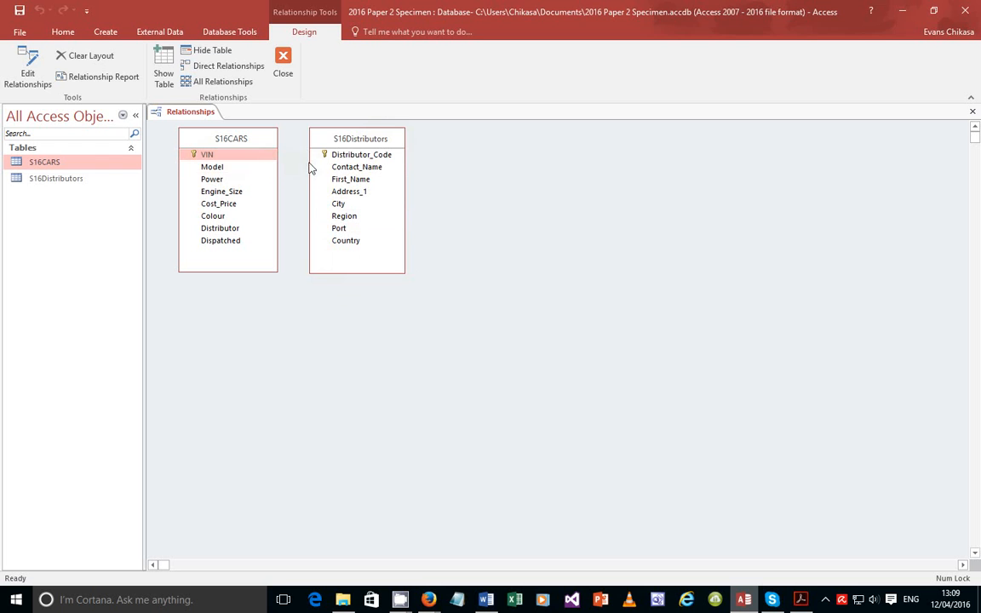
pyautogui.click(223, 229)
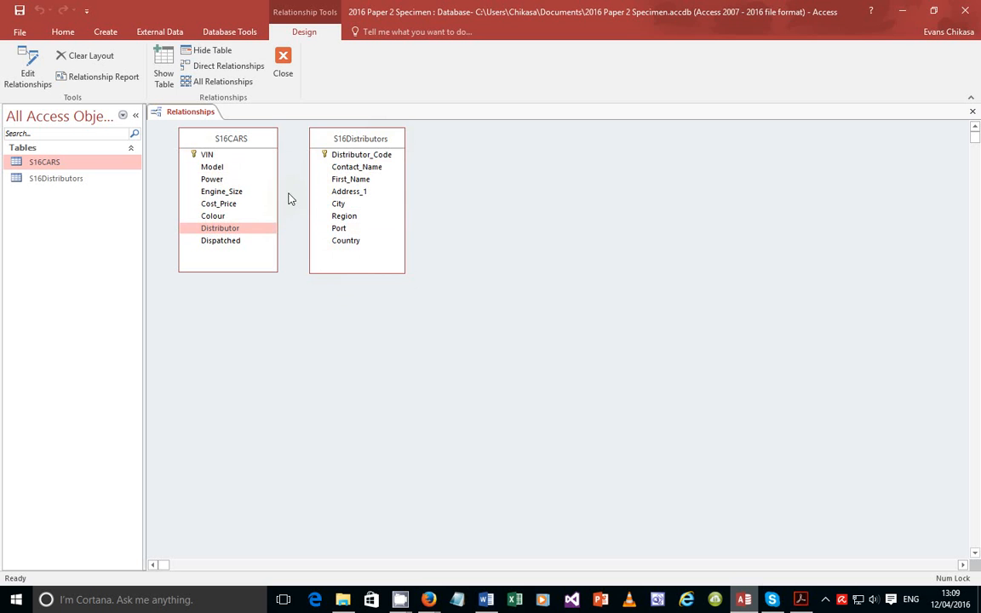
pyautogui.click(317, 153)
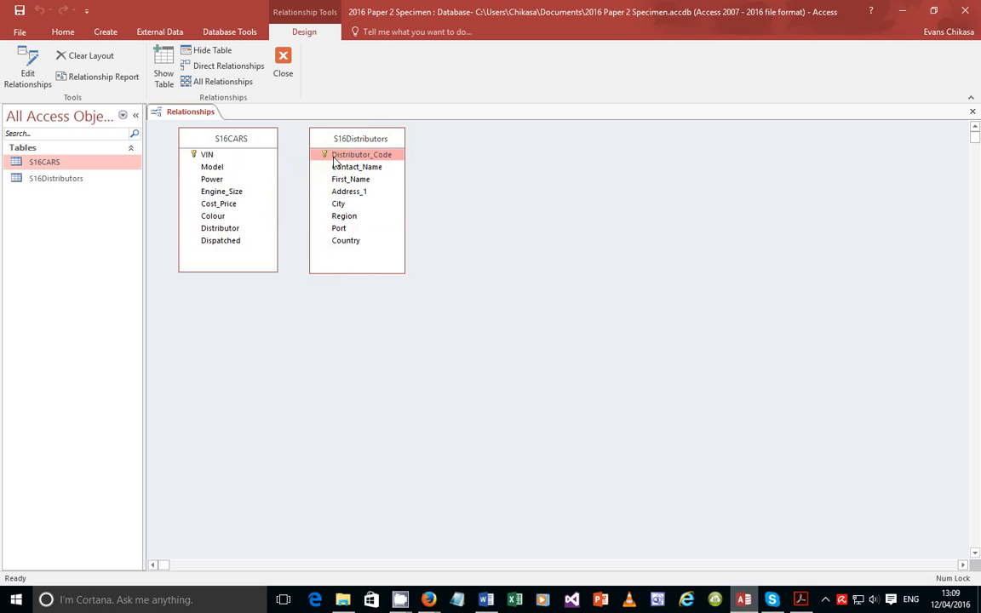
pyautogui.click(791, 600)
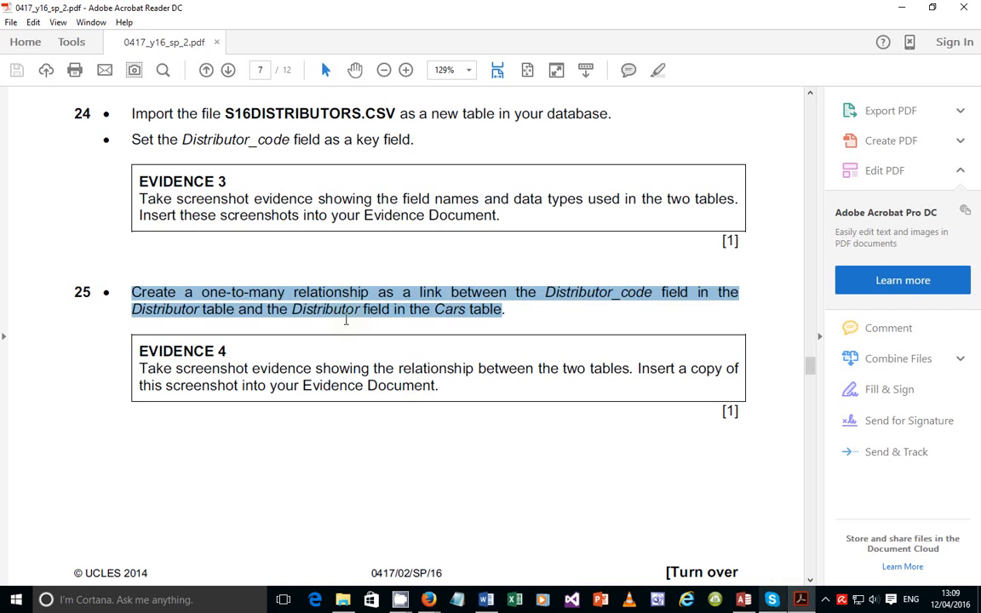
pyautogui.click(311, 287)
pyautogui.moveTo(545, 292); pyautogui.dragTo(709, 294)
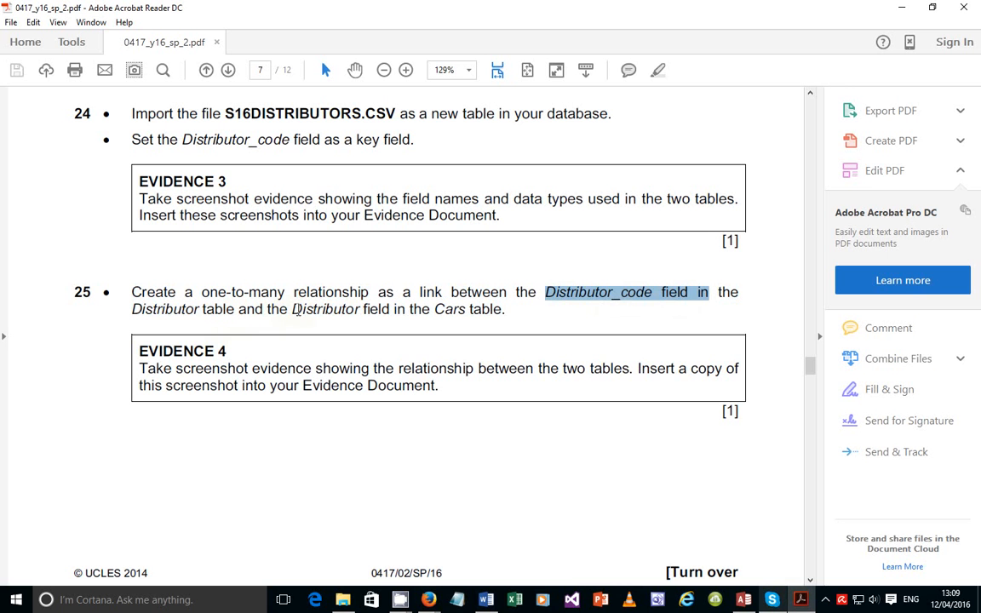
pyautogui.moveTo(293, 309); pyautogui.dragTo(406, 312)
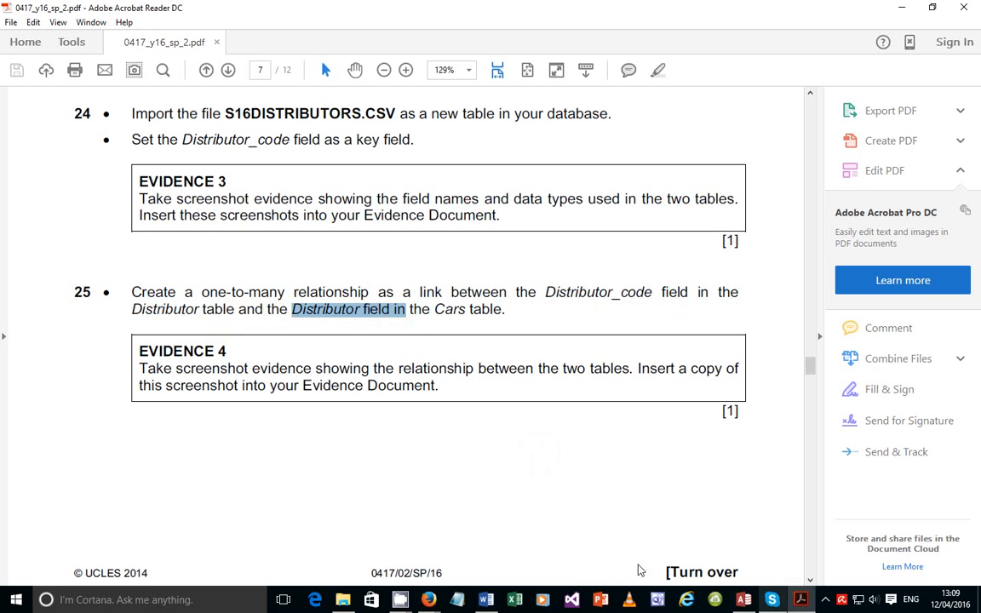
# Switch to Access and create a one-to-many relationship from Distributor_Code in S16Distributors to Distributor in S16CARS, enforcing referential integrity
pyautogui.click(744, 599)
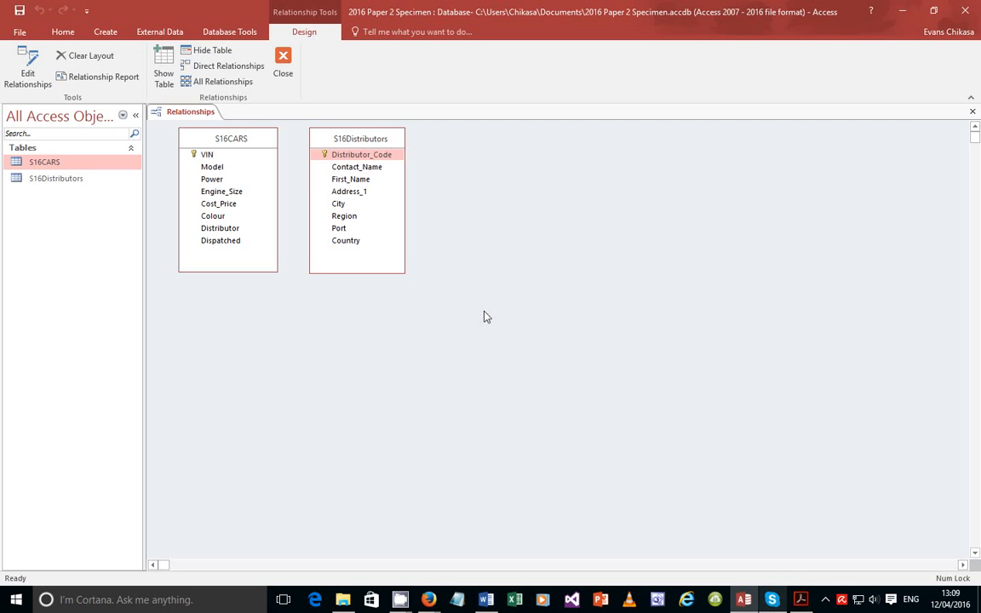
pyautogui.click(322, 158)
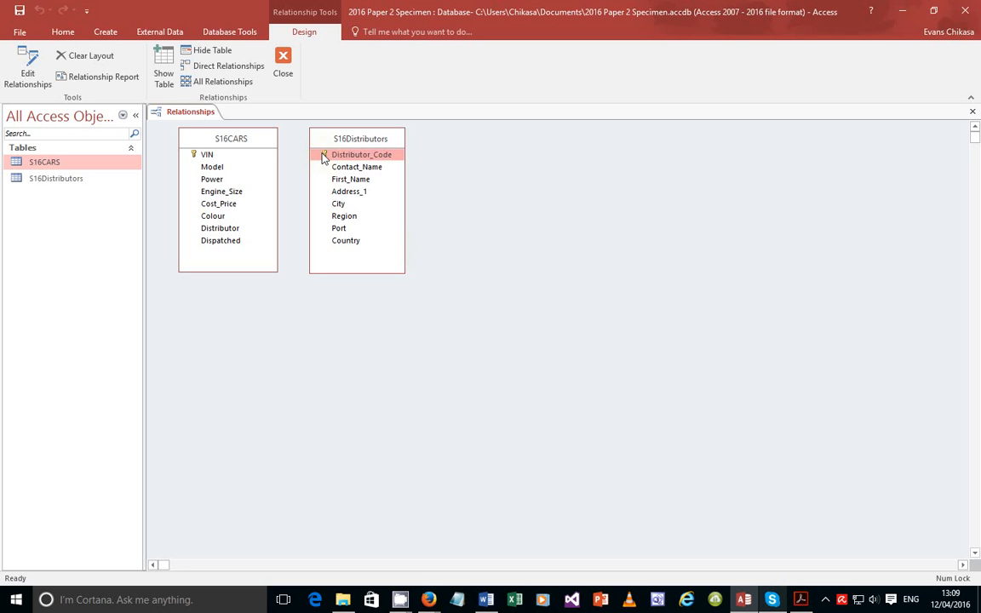
pyautogui.moveTo(323, 158); pyautogui.dragTo(237, 231)
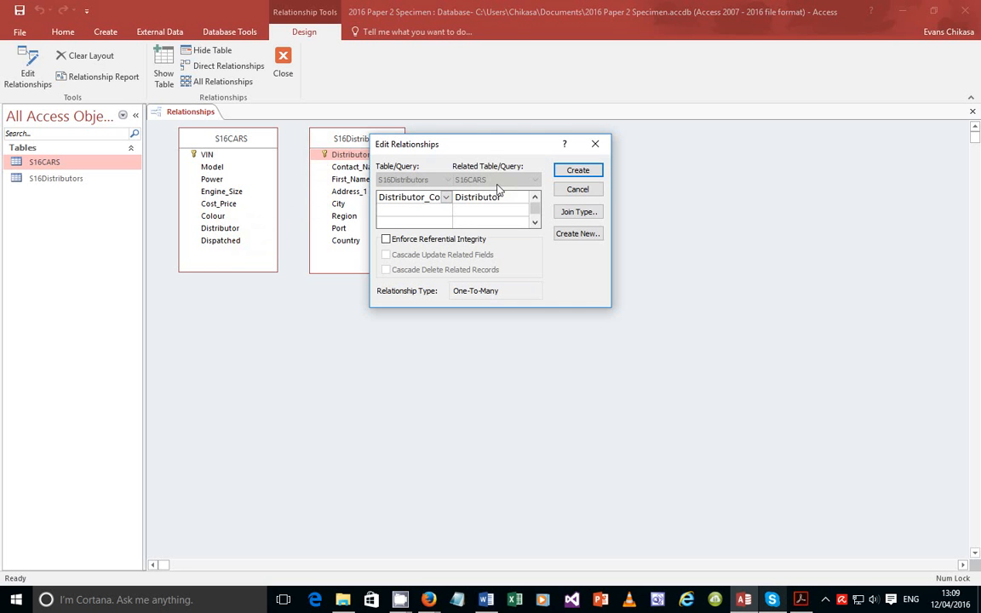
pyautogui.click(407, 243)
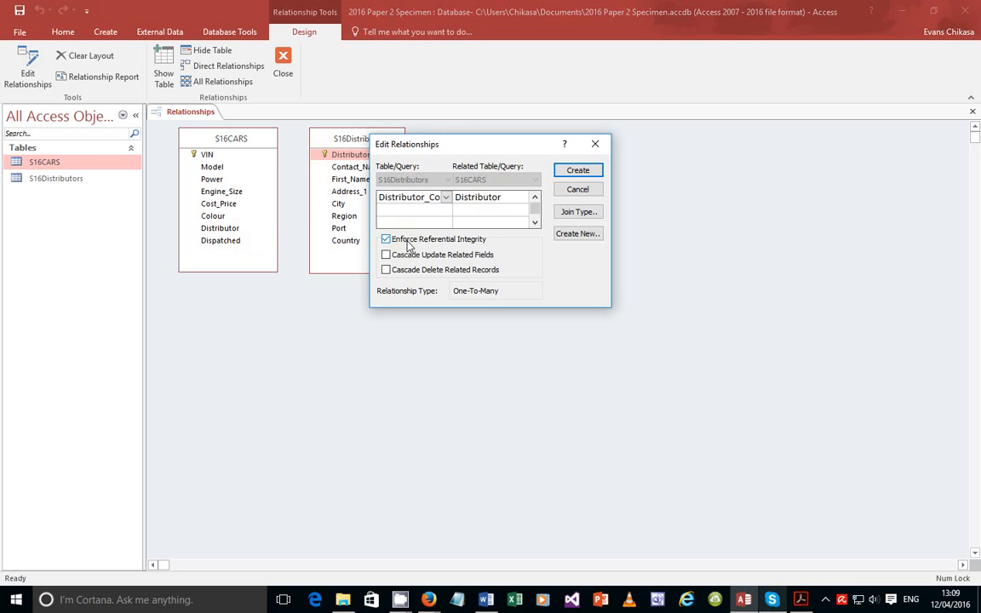
pyautogui.click(577, 171)
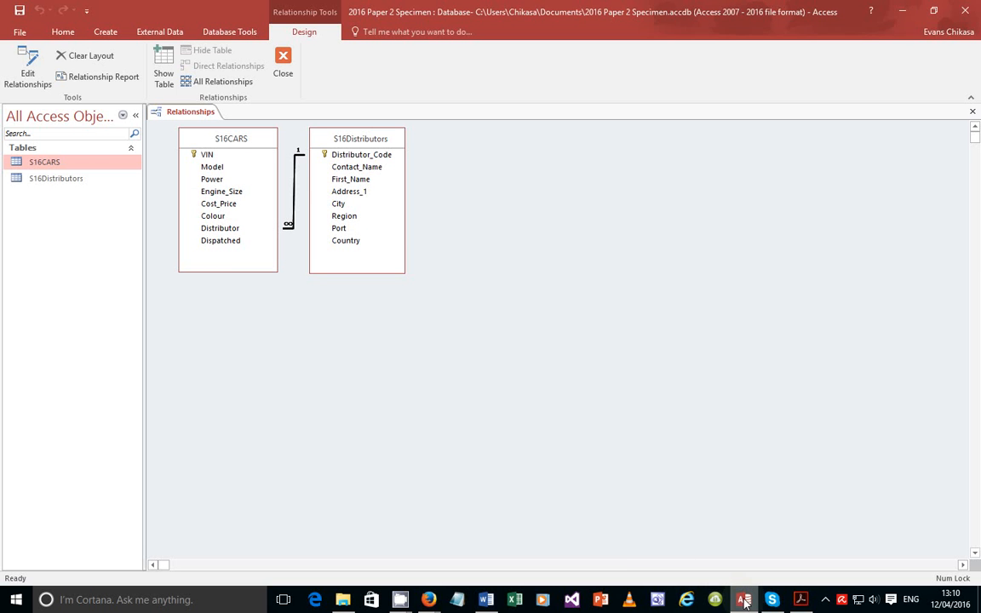
# Read the Evidence 4 screenshot instruction in the Acrobat Reader PDF and return to the table relationships in Access
pyautogui.moveTo(732, 586)
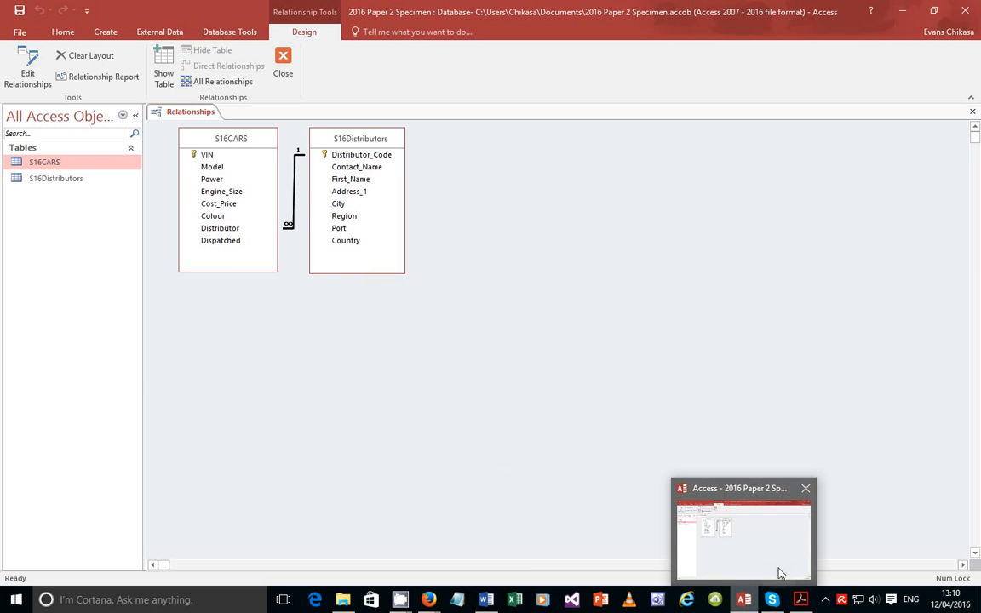
pyautogui.click(800, 600)
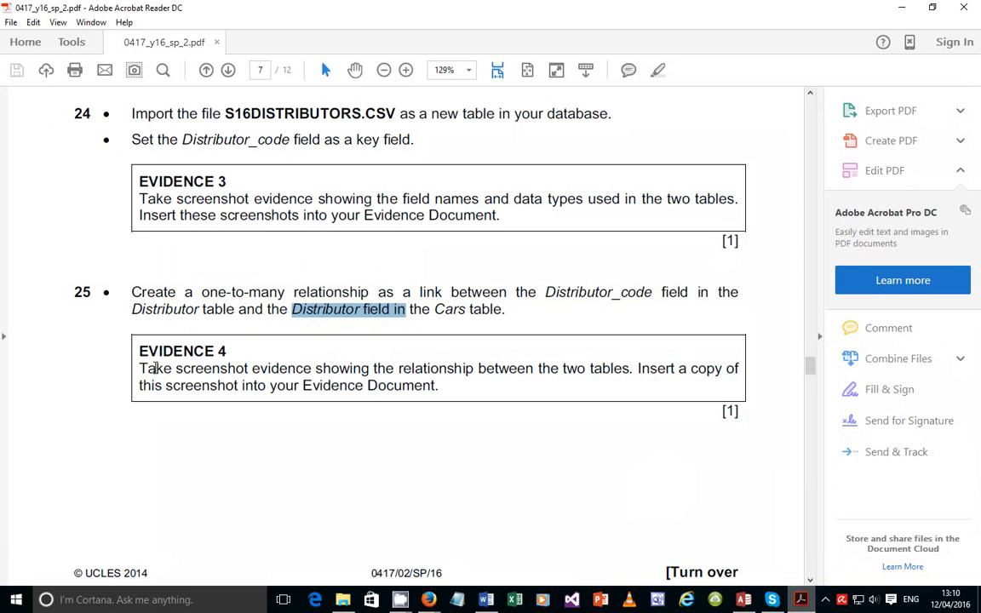
pyautogui.moveTo(147, 347); pyautogui.dragTo(465, 382)
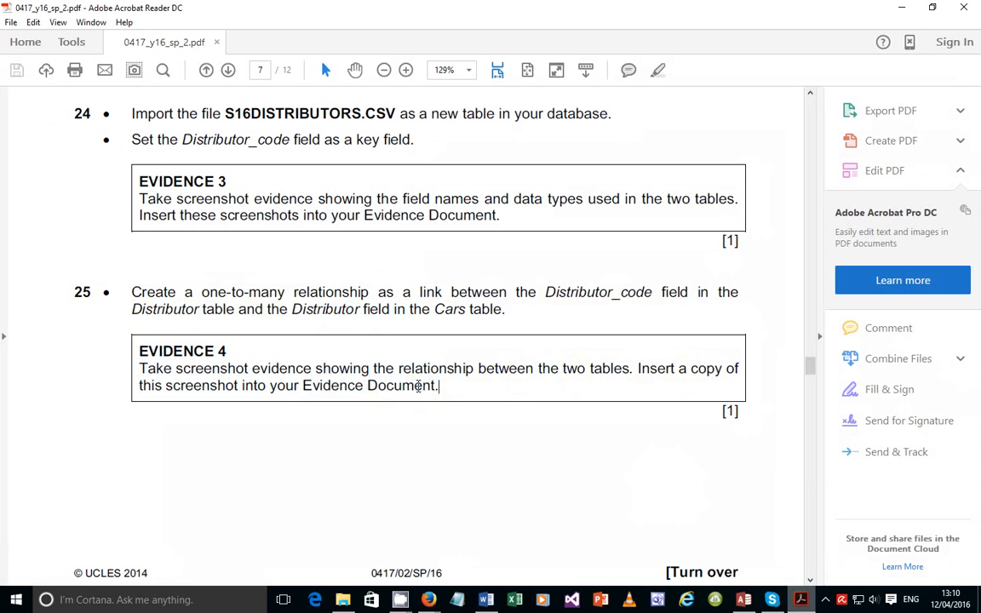
pyautogui.doubleClick(429, 385)
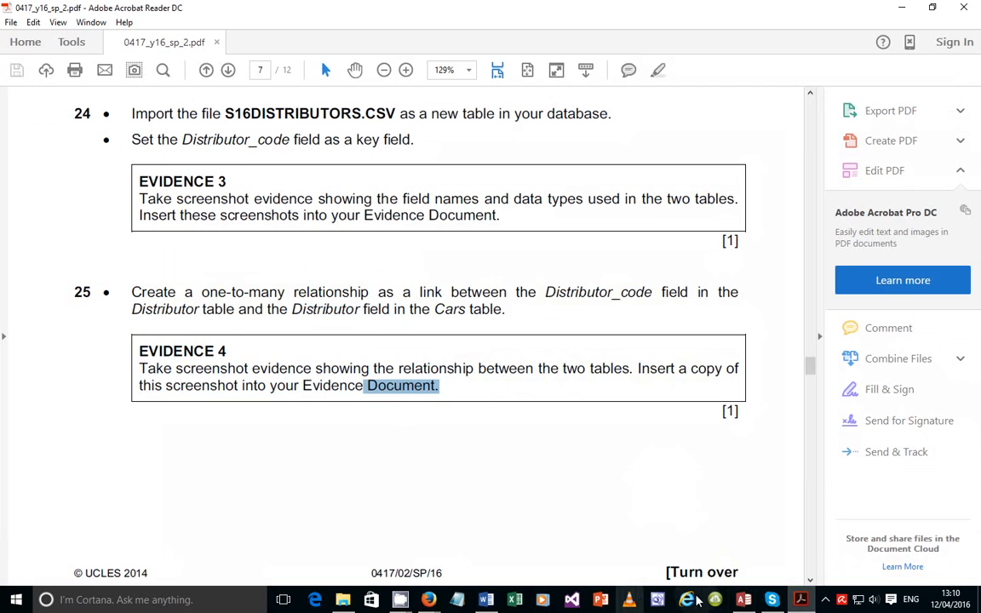
pyautogui.click(744, 599)
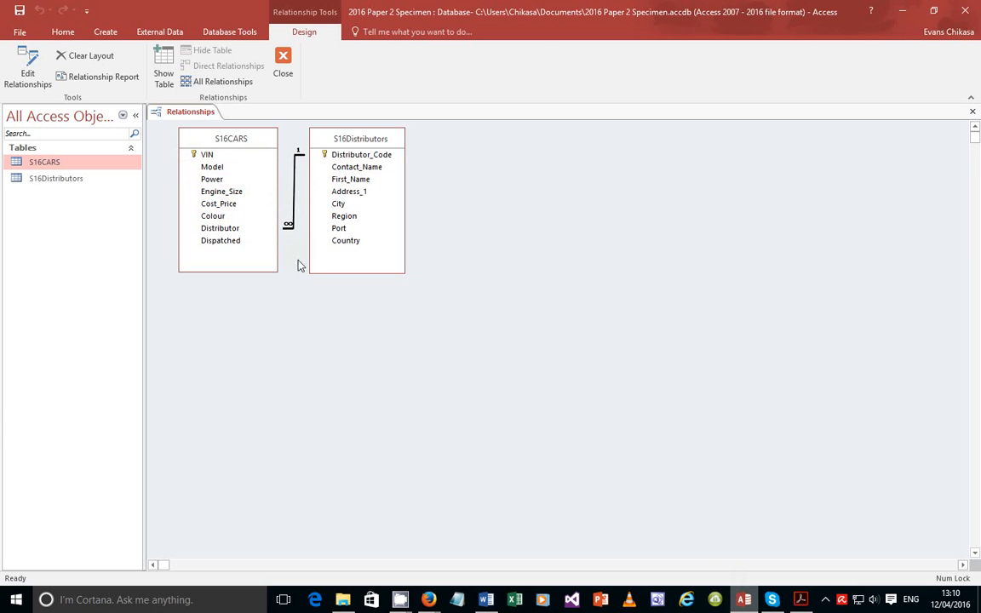
# Switch to the Word evidence document and paste the relationships screenshot under the Step 32 heading
pyautogui.click(486, 600)
pyautogui.scroll(-5, 451, 392)
pyautogui.click(394, 277)
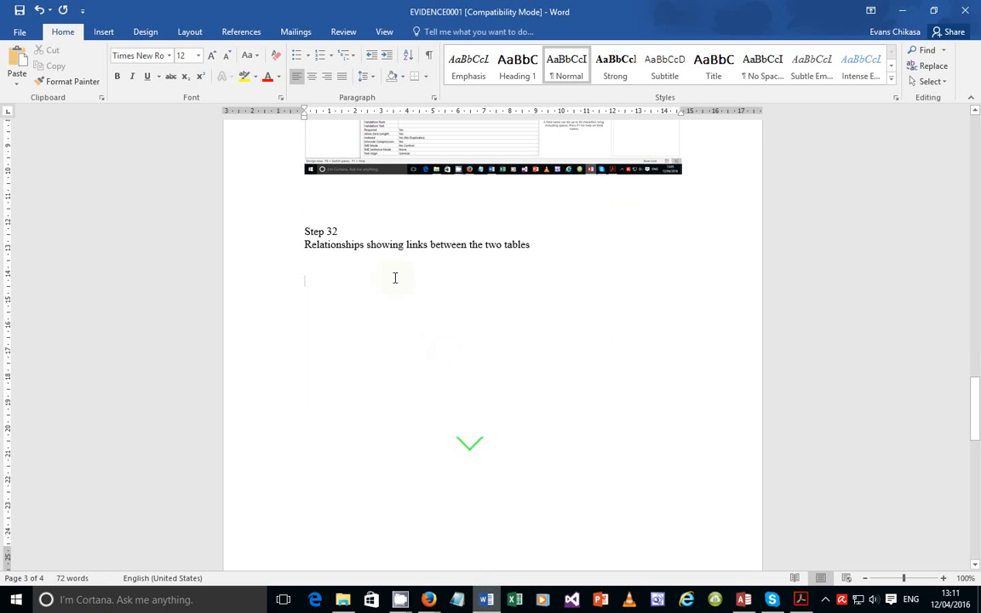
pyautogui.hotkey('ctrl', 'v')
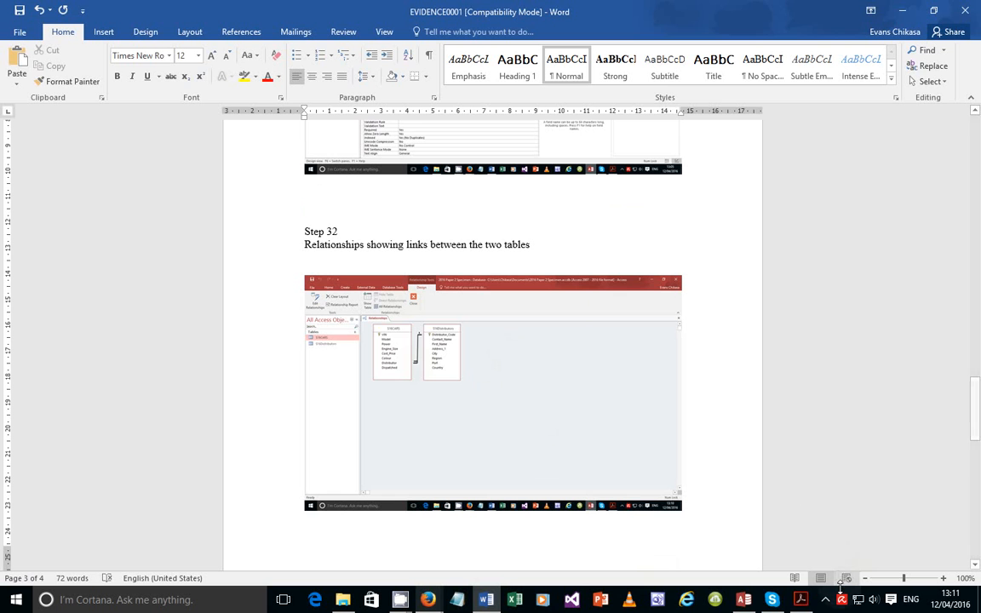
# Switch to the Acrobat Reader PDF and copy VIN 376C15423002 from the first record listed in question 26
pyautogui.click(801, 600)
pyautogui.scroll(-10, 479, 396)
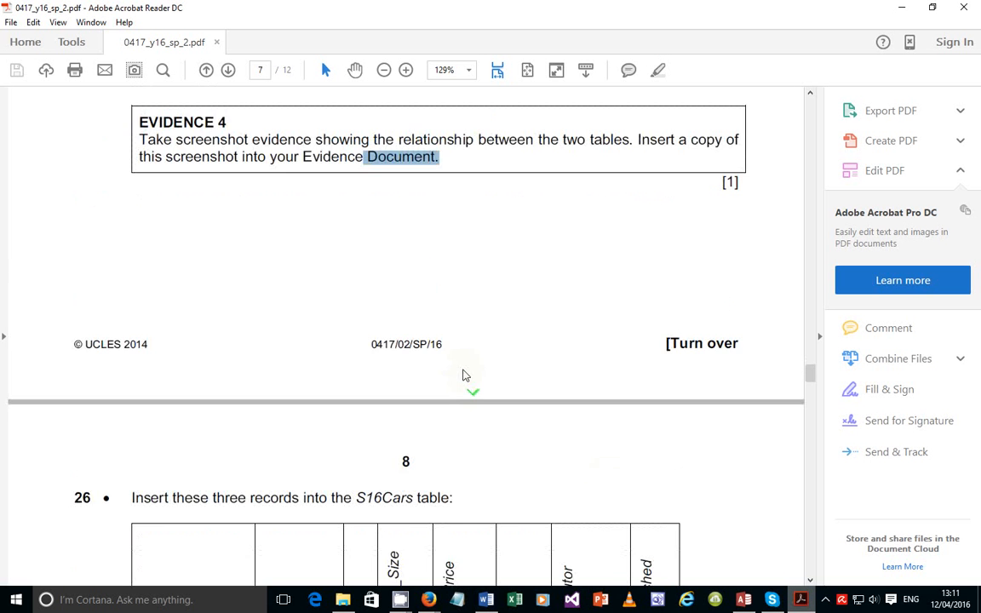
pyautogui.scroll(-3, 460, 372)
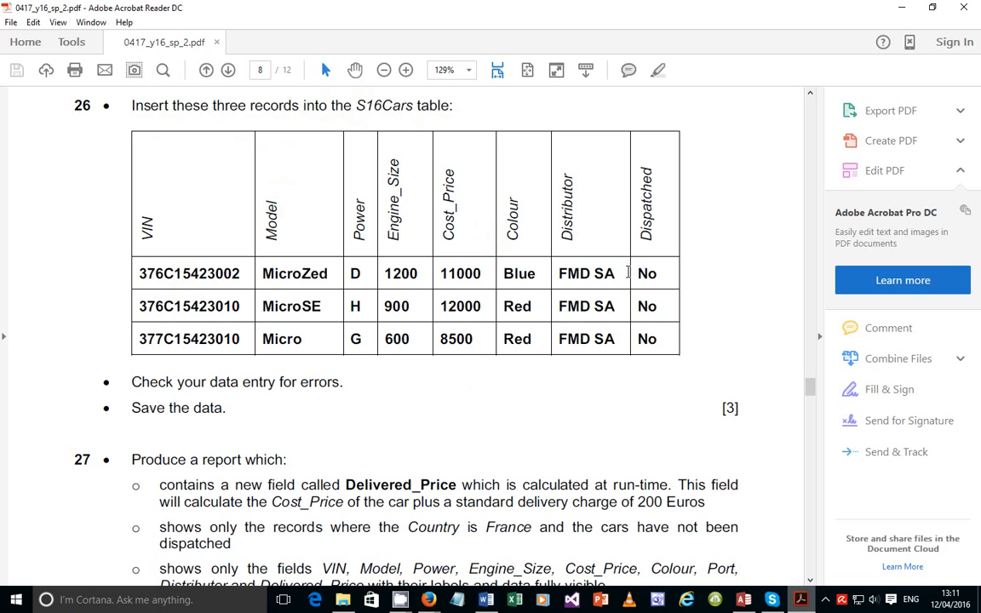
pyautogui.doubleClick(196, 274)
pyautogui.hotkey('ctrl', 'c')
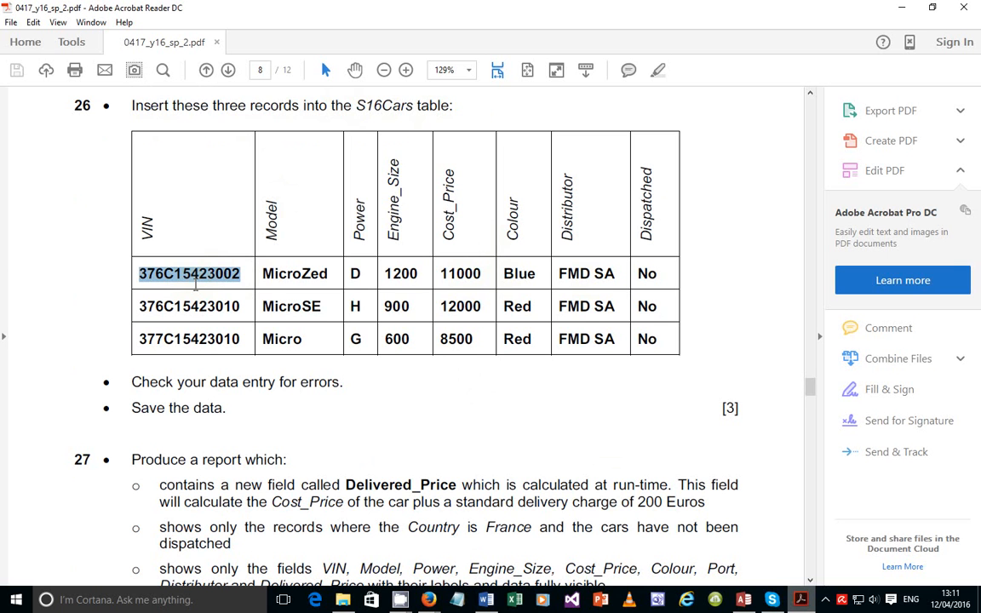
# Switch to Access, open the S16CARS table and paste VIN 376C15423002 into a new record after the last row
pyautogui.click(743, 599)
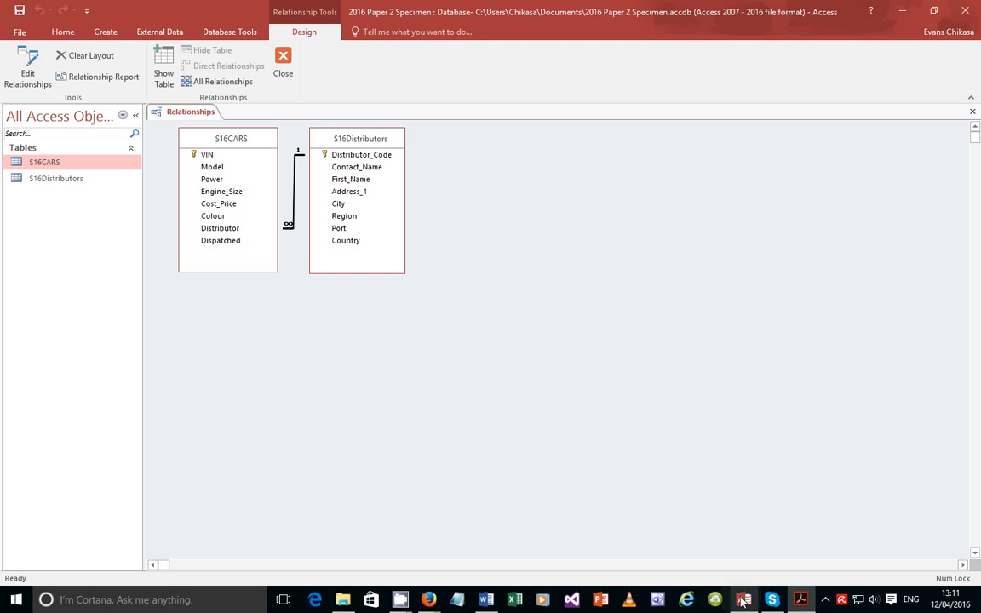
pyautogui.doubleClick(51, 170)
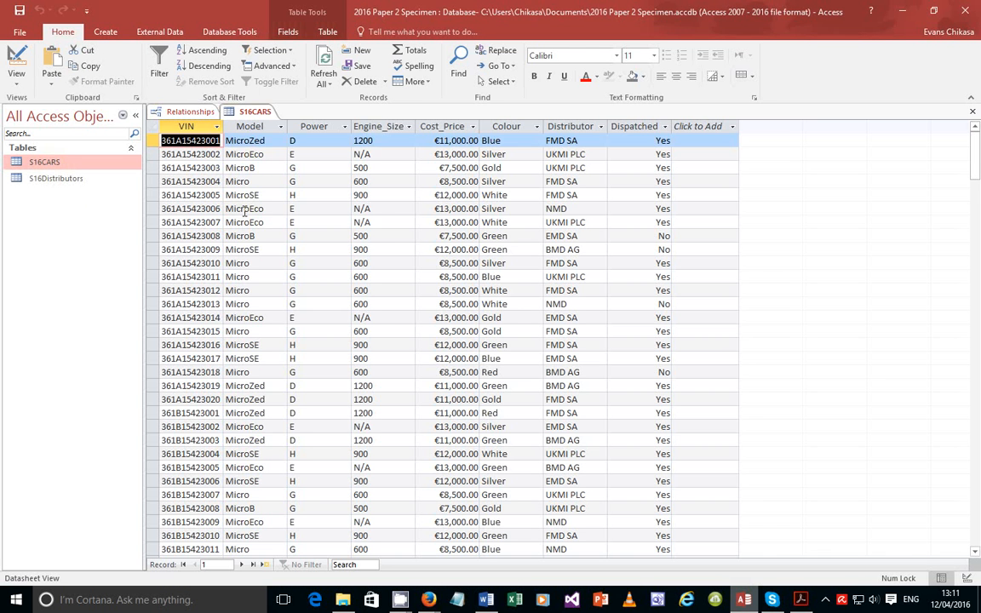
pyautogui.scroll(-7, 871, 368)
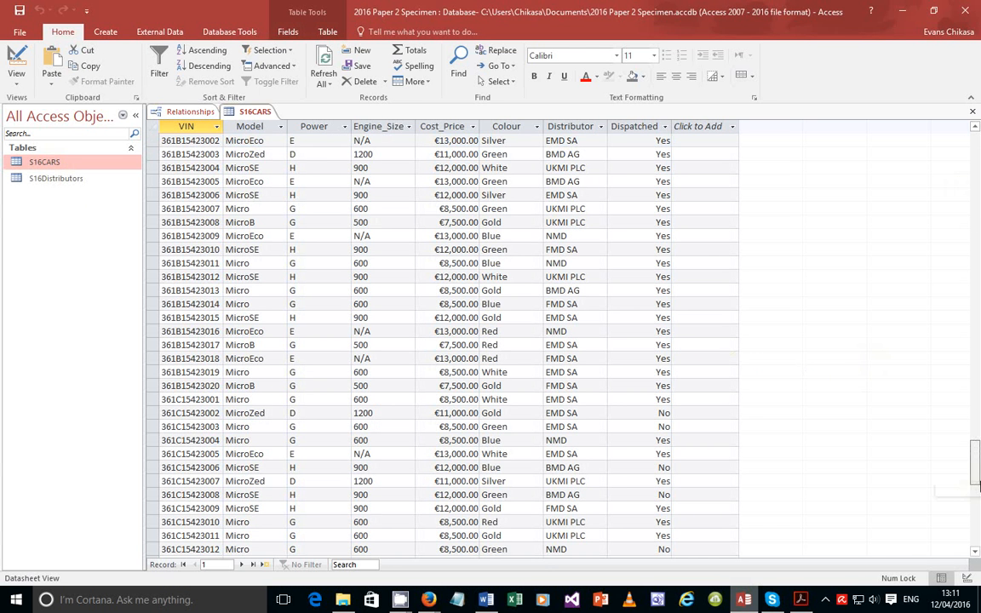
pyautogui.scroll(-20, 861, 477)
pyautogui.scroll(-19, 869, 340)
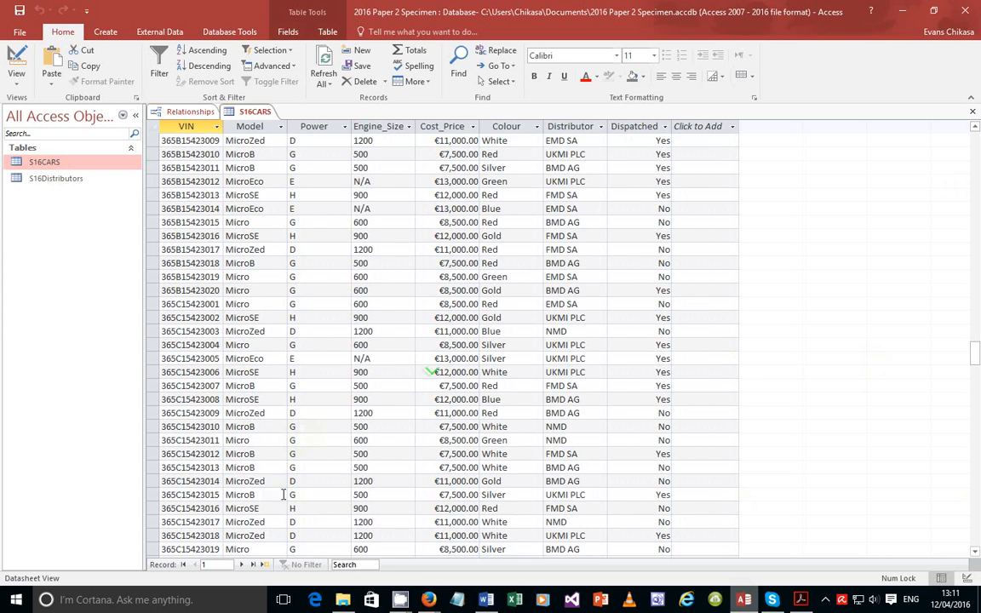
pyautogui.moveTo(975, 370); pyautogui.dragTo(976, 547)
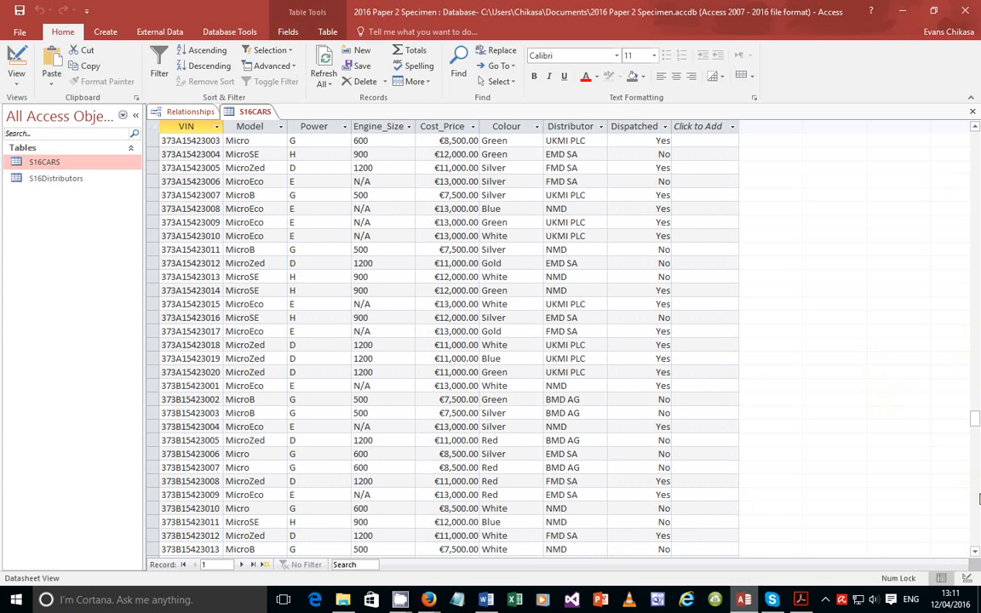
pyautogui.scroll(-20, 956, 461)
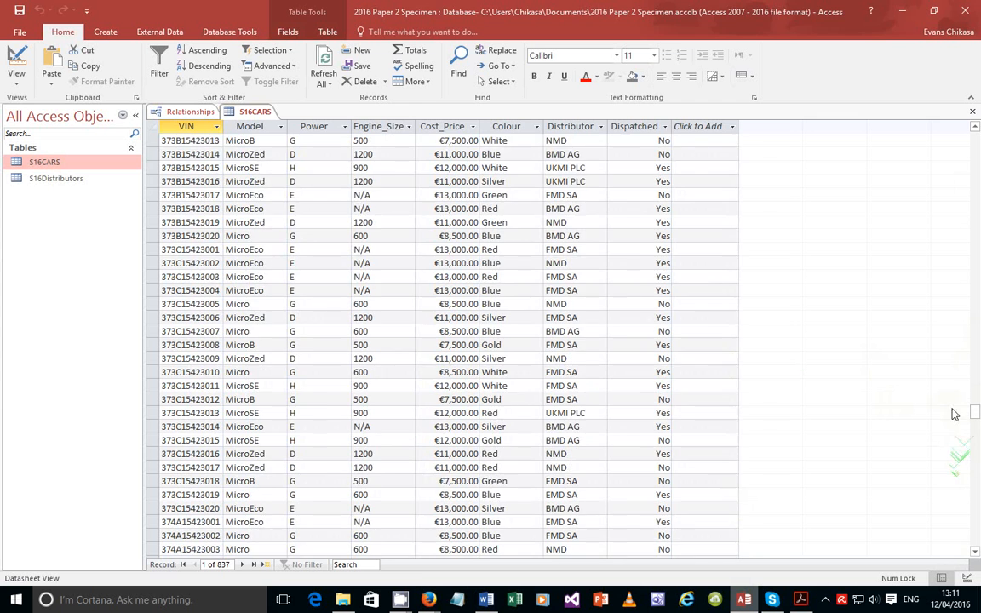
pyautogui.scroll(-20, 970, 456)
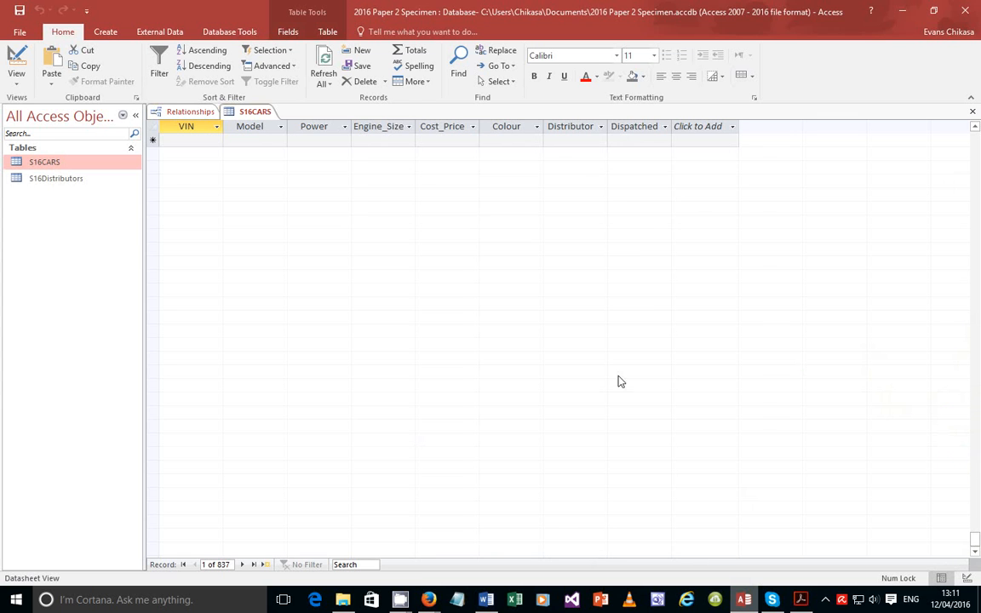
pyautogui.click(204, 223)
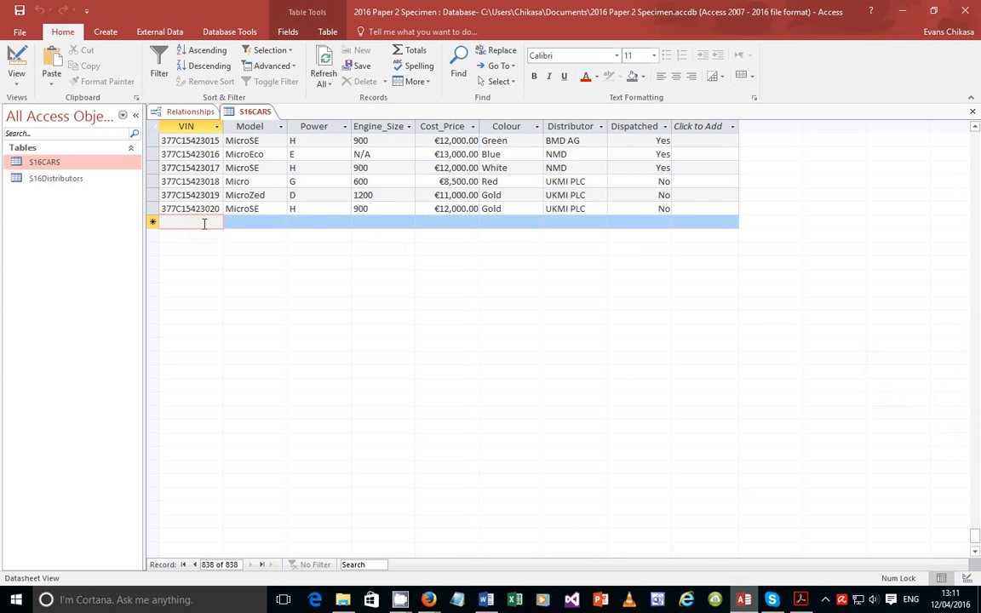
pyautogui.hotkey('ctrl', 'v')
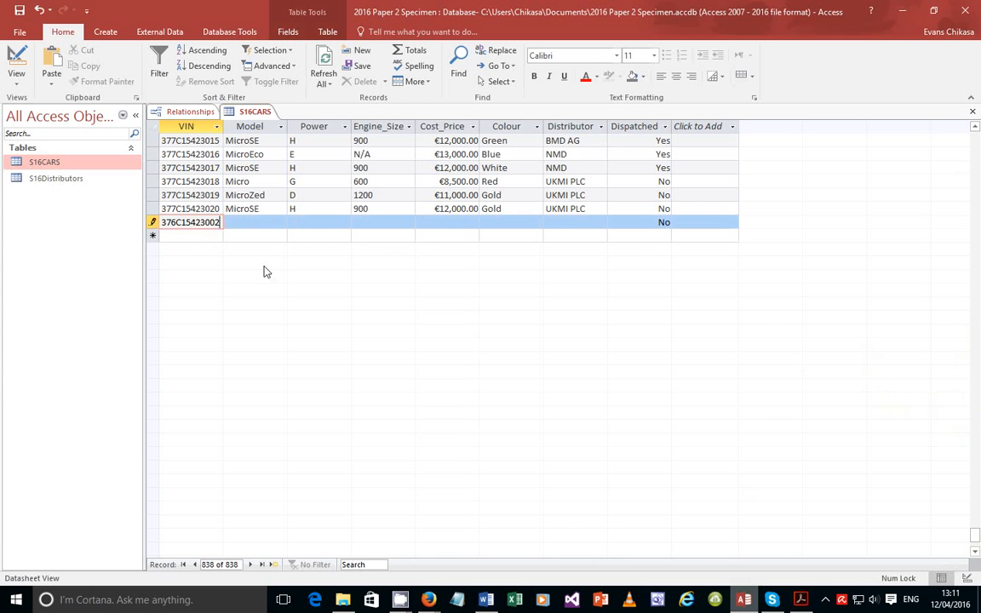
# Copy the model name MicroZed from the PDF into the Model field of the new S16CARS record in Access
pyautogui.click(800, 600)
pyautogui.doubleClick(322, 274)
pyautogui.hotkey('ctrl', 'c')
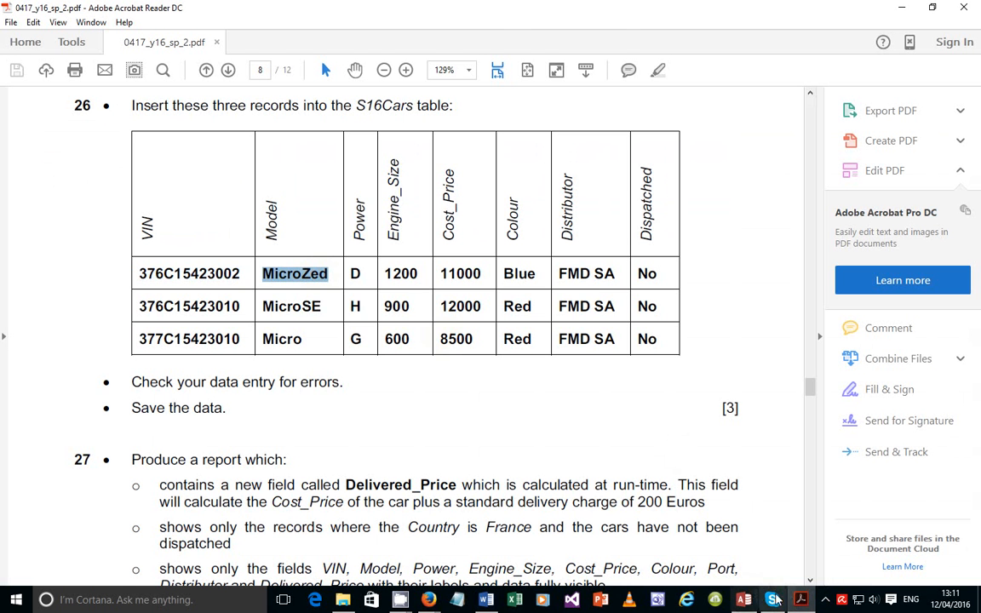
pyautogui.click(743, 599)
pyautogui.click(256, 221)
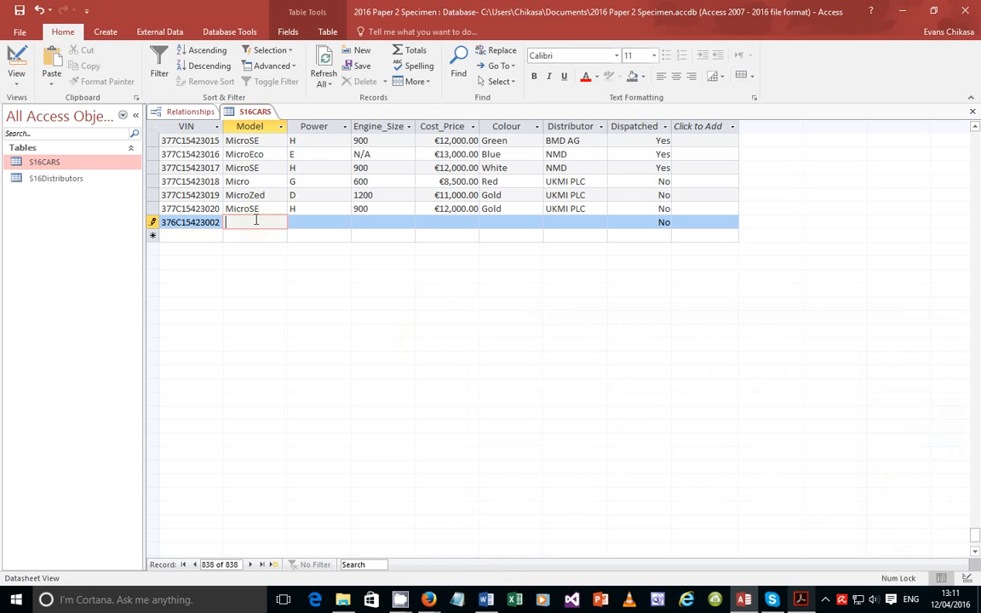
pyautogui.hotkey('ctrl', 'v')
# Check the PDF values and fill the MicroZed record in Access with Power D, Engine_Size 1200, Cost_Price 11000 and Colour Blue
pyautogui.hotkey('alt', 'Tab')
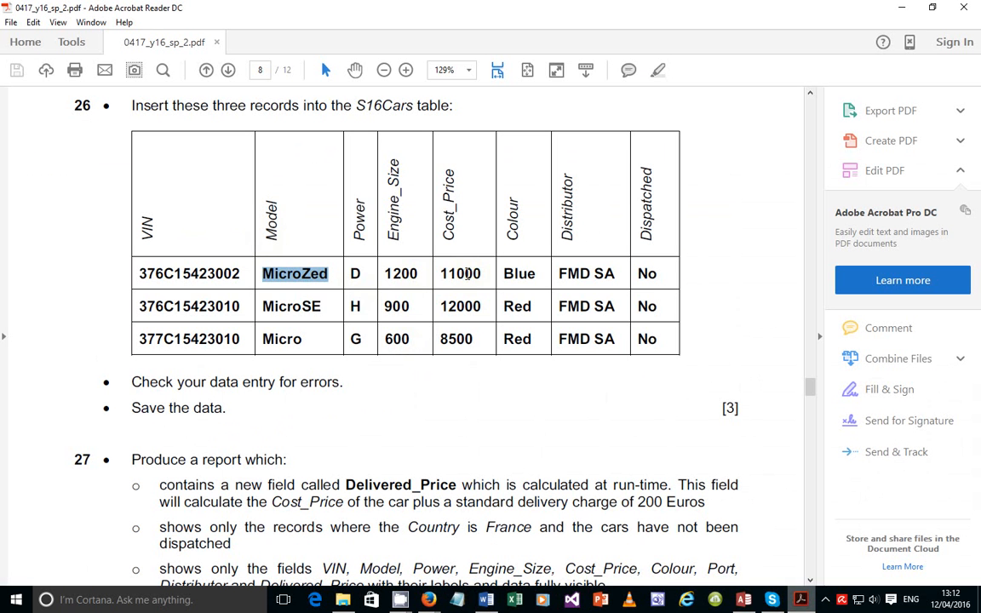
pyautogui.click(801, 605)
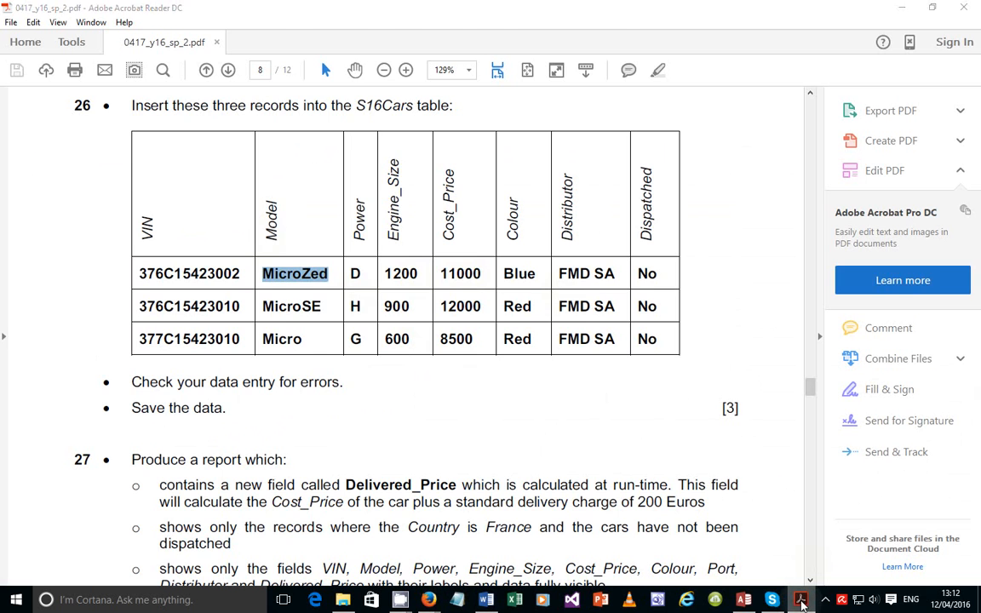
pyautogui.click(320, 222)
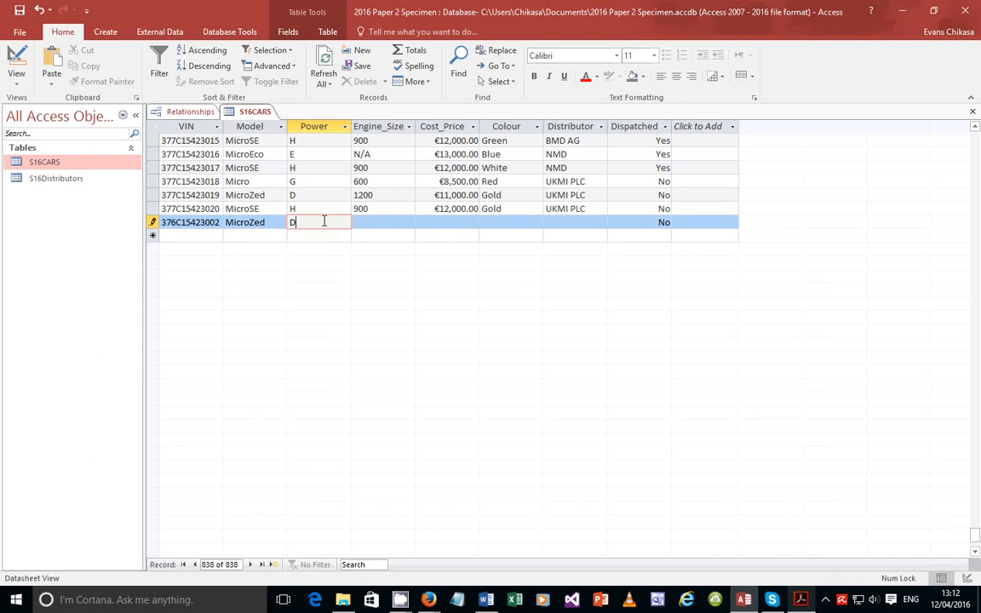
pyautogui.press('Tab')
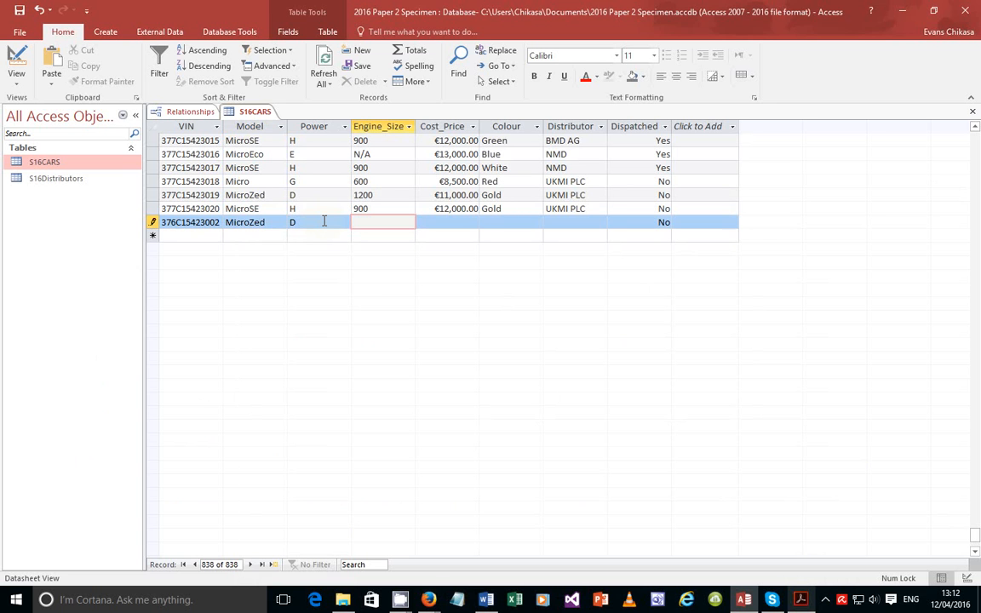
pyautogui.write('1200')
pyautogui.press('Tab')
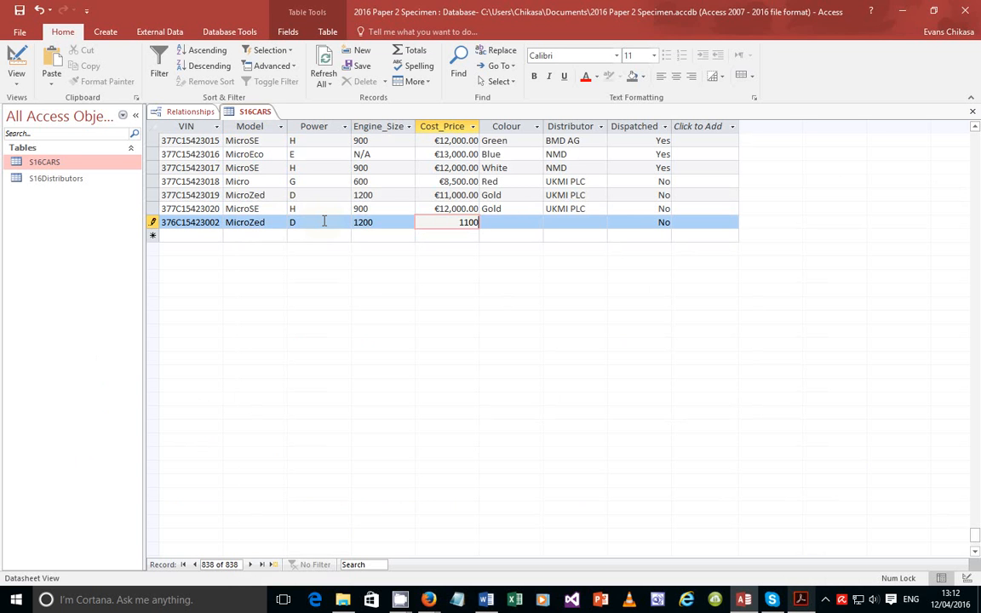
pyautogui.press('Tab')
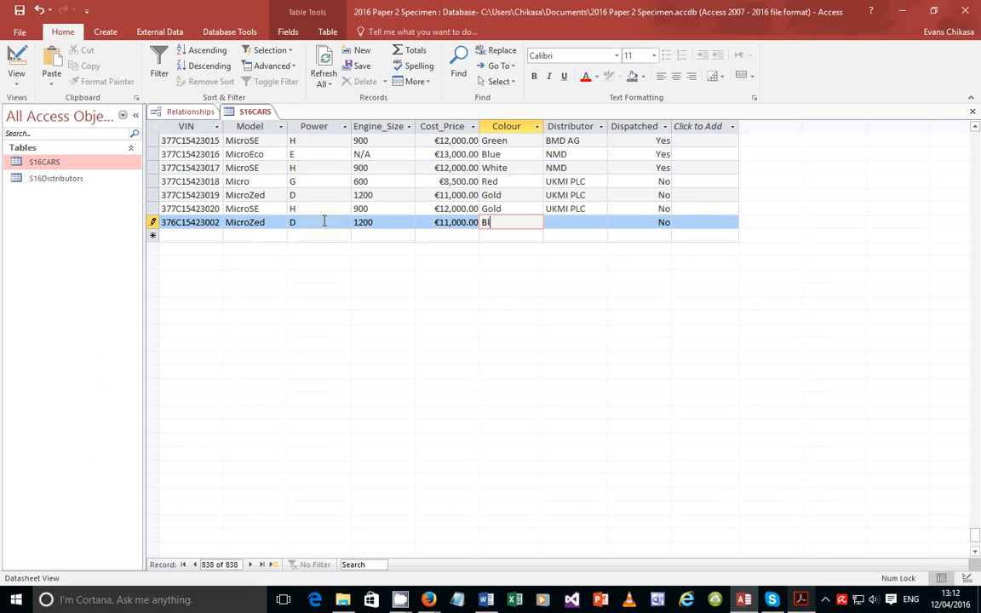
pyautogui.press('Tab')
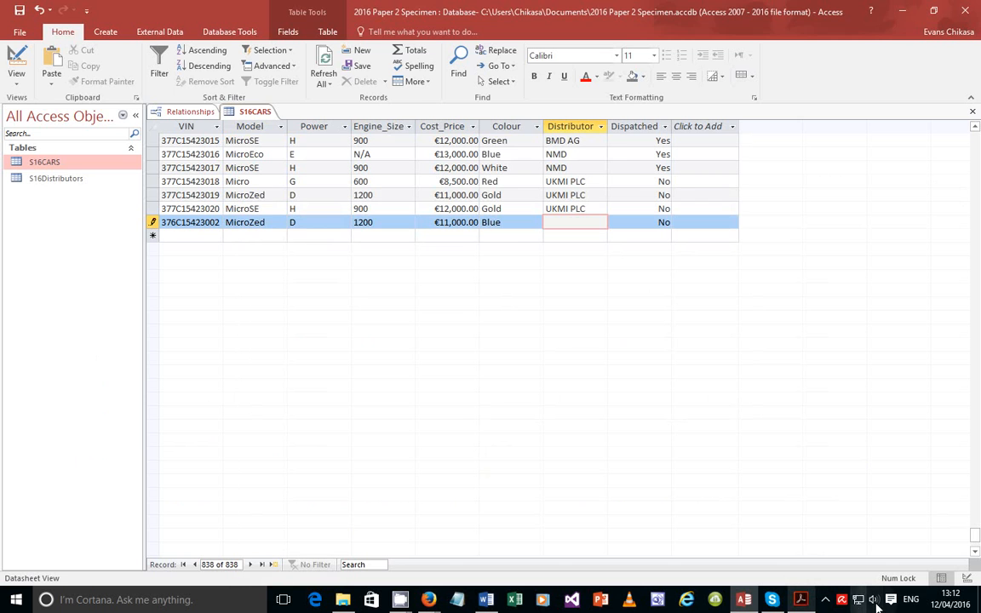
# Check the distributor in the PDF, enter FMD SA for the MicroZed record in Access and complete the record
pyautogui.click(801, 600)
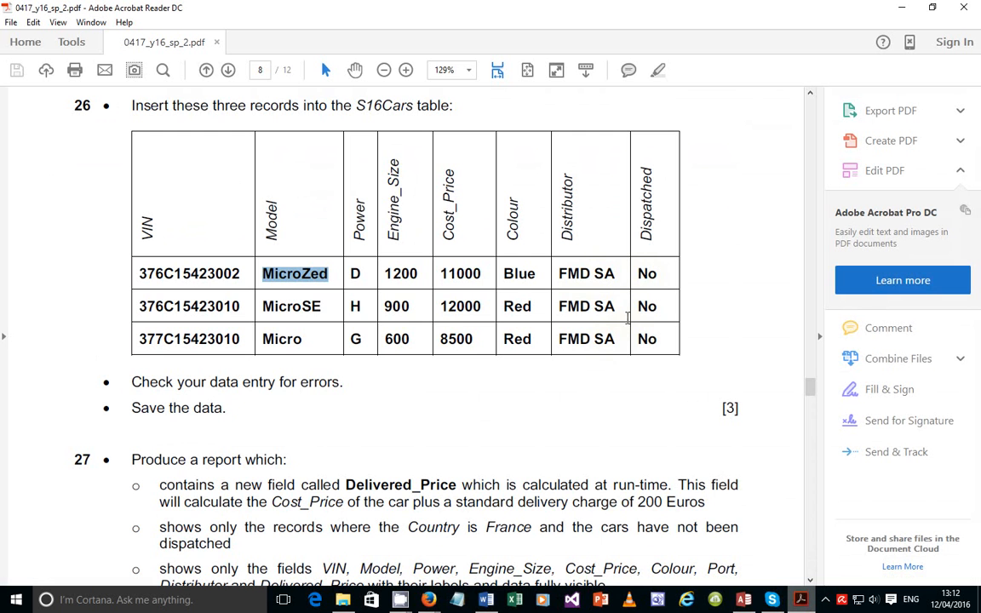
pyautogui.click(802, 601)
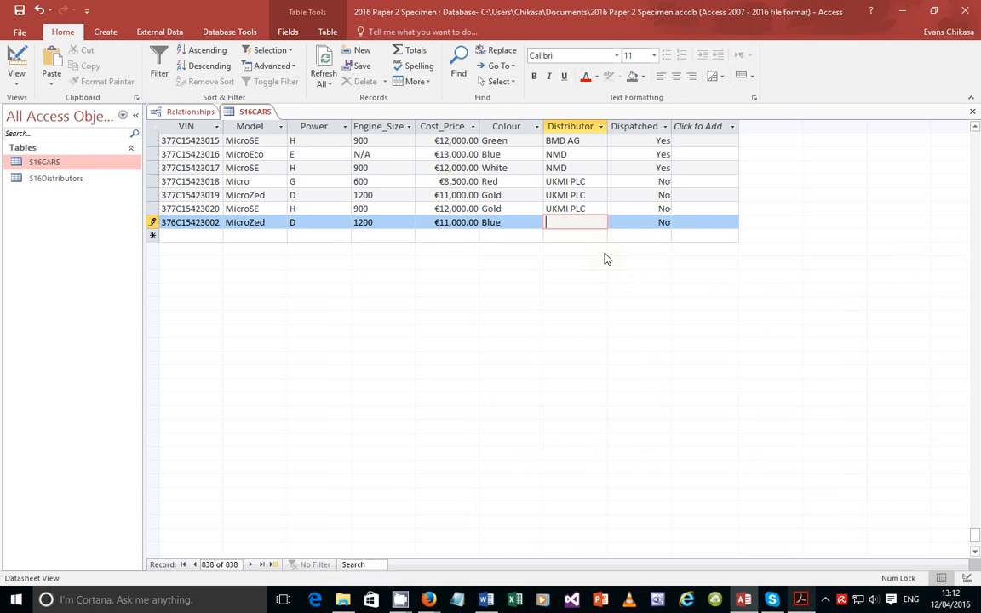
pyautogui.write('FMD SA')
pyautogui.press('Tab')
pyautogui.press('Tab')
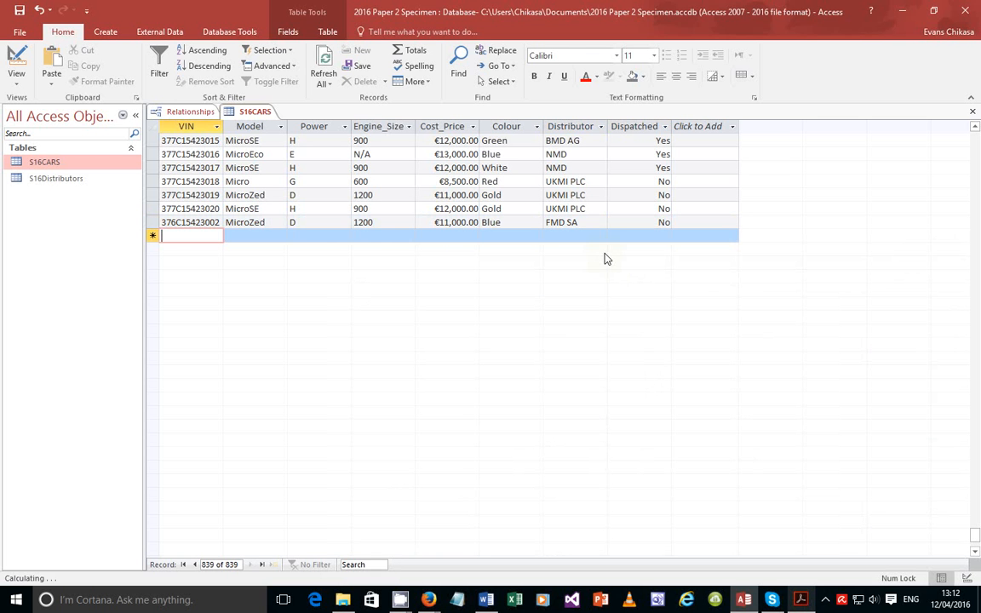
# Copy VIN 376C15423010 from the second record in the PDF into a new S16CARS record in Access
pyautogui.hotkey('alt', 'Tab')
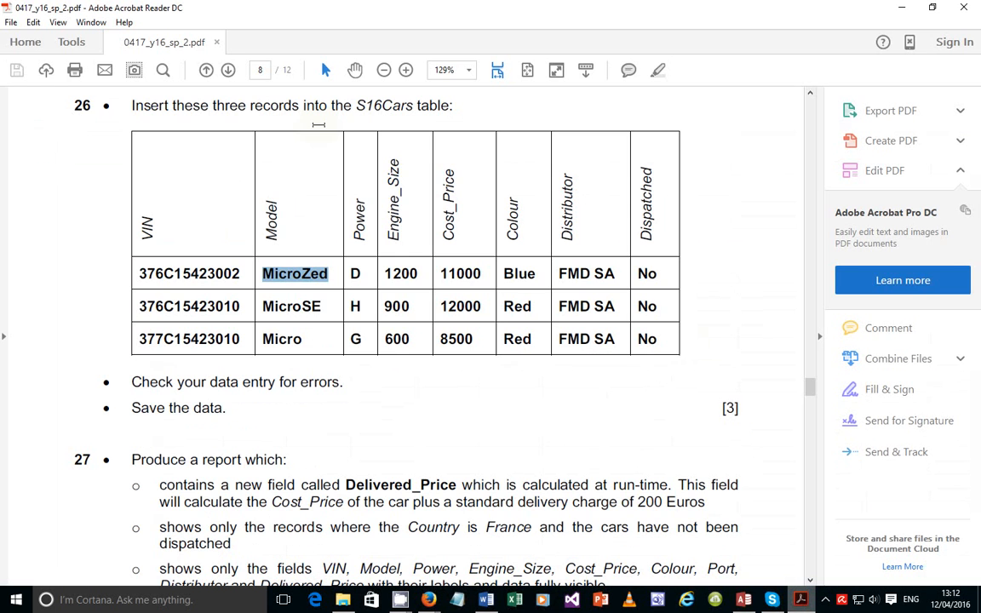
pyautogui.doubleClick(224, 310)
pyautogui.hotkey('ctrl', 'c')
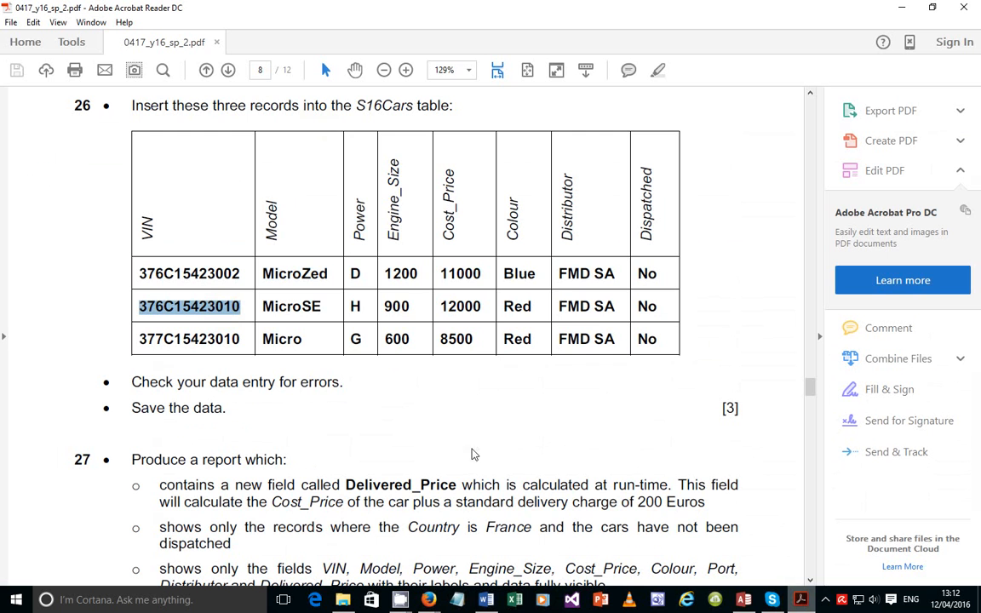
pyautogui.click(809, 601)
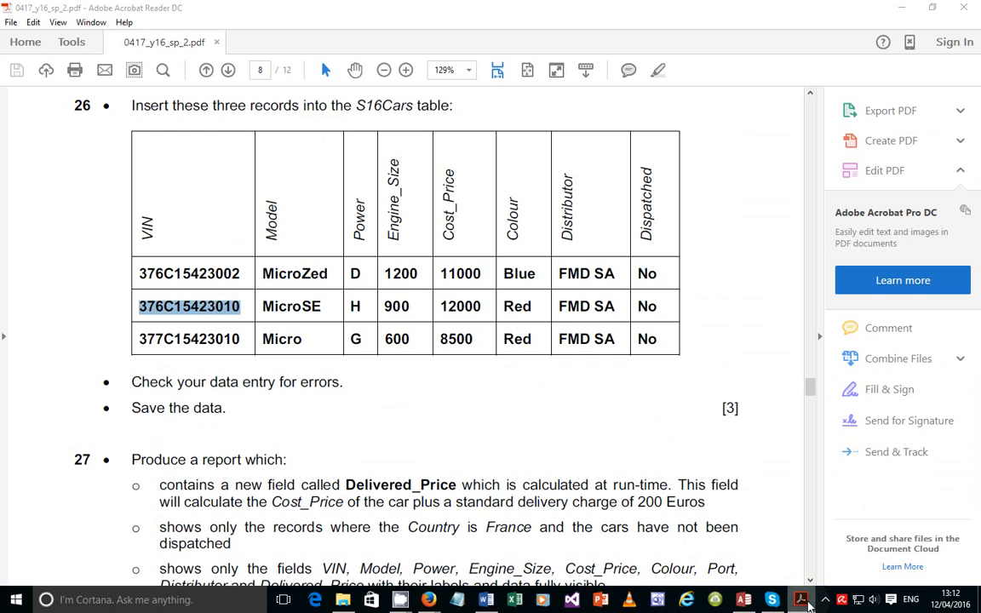
pyautogui.hotkey('ctrl', 'v')
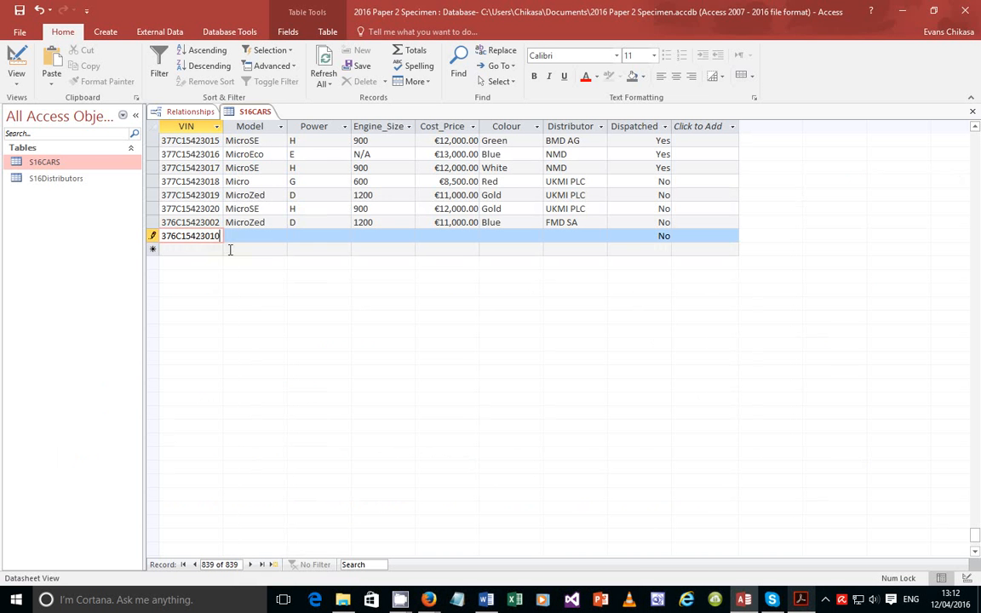
# Copy the model name MicroSE from the PDF into the Model field of record 376C15423010 in Access, and return to the PDF
pyautogui.click(802, 600)
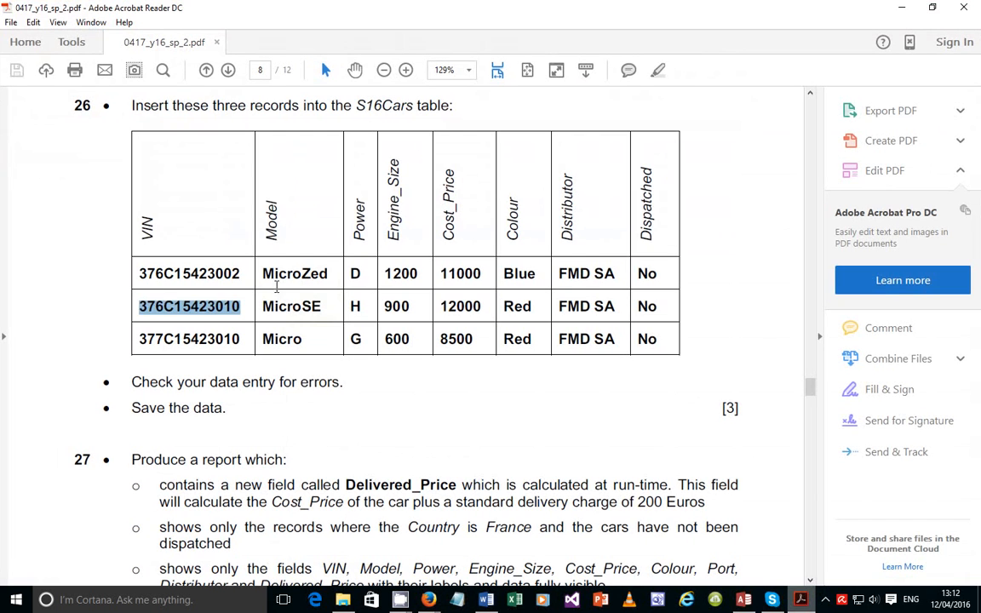
pyautogui.doubleClick(307, 306)
pyautogui.hotkey('ctrl', 'c')
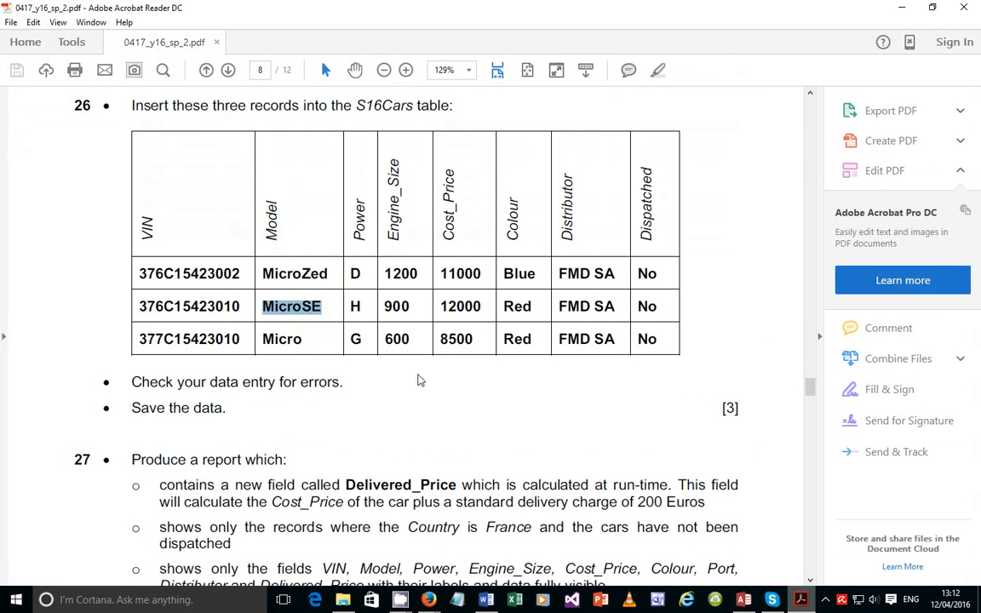
pyautogui.click(800, 600)
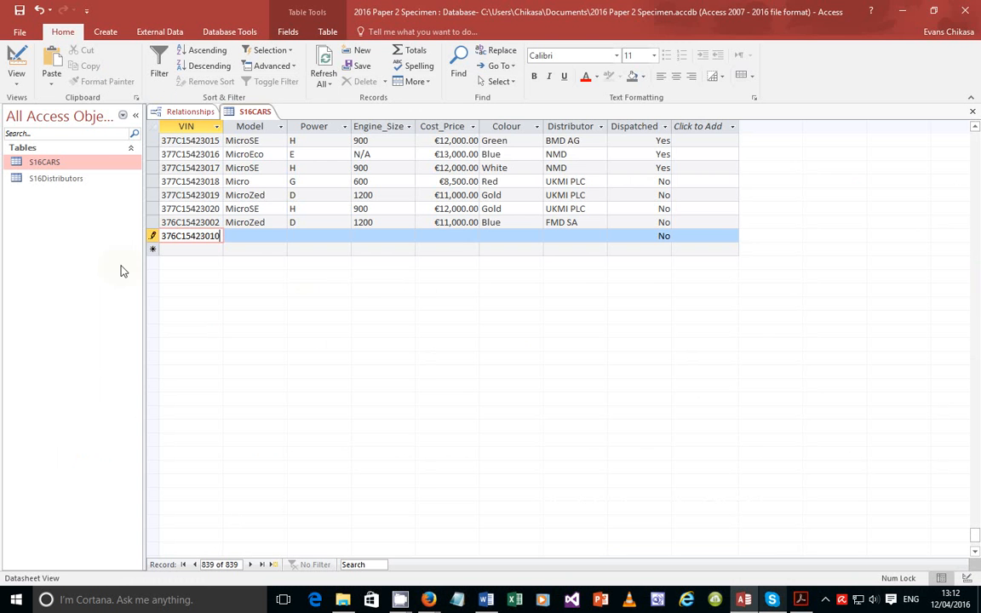
pyautogui.click(240, 236)
pyautogui.hotkey('ctrl', 'v')
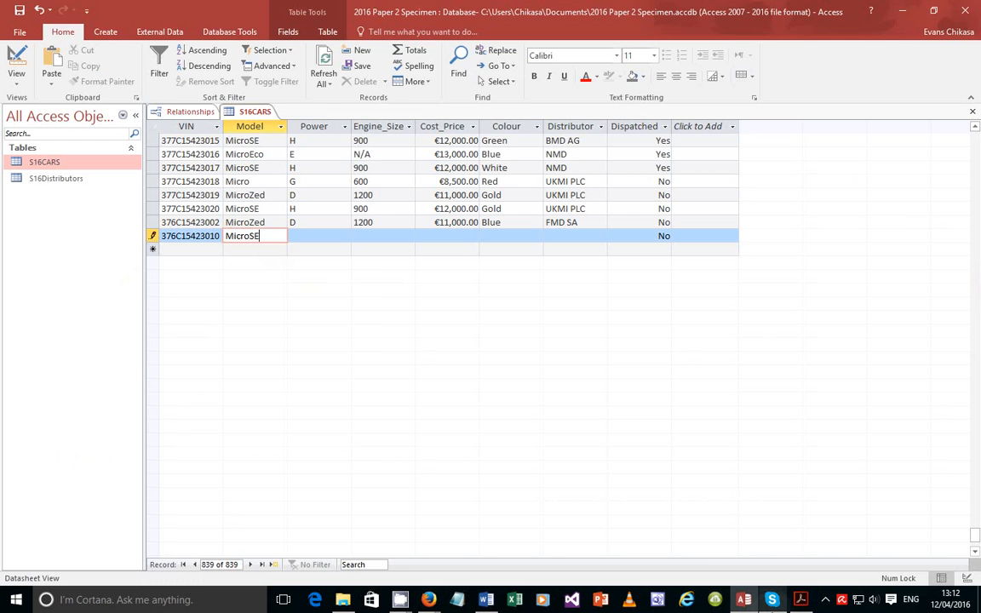
pyautogui.click(801, 599)
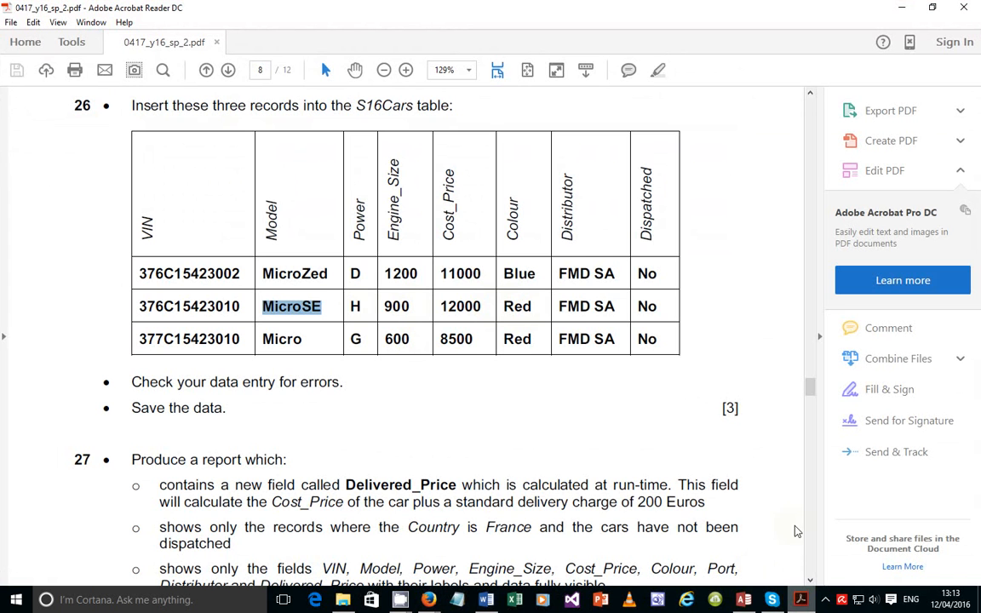
# Switch to Access and enter Power H and Engine_Size 900 for the MicroSE record 376C15423010
pyautogui.click(803, 601)
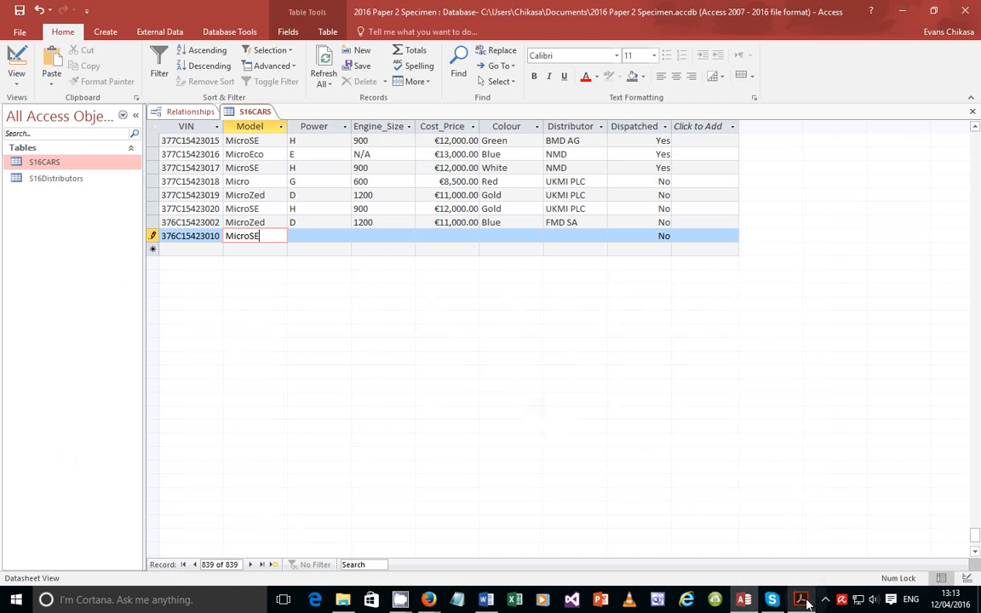
pyautogui.click(326, 240)
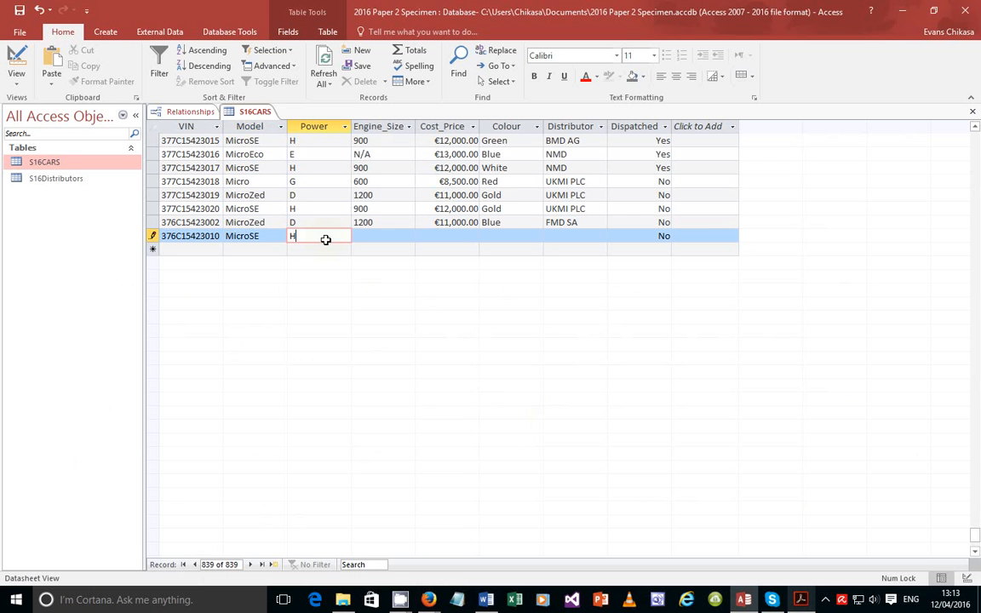
pyautogui.write('H')
pyautogui.press('Tab')
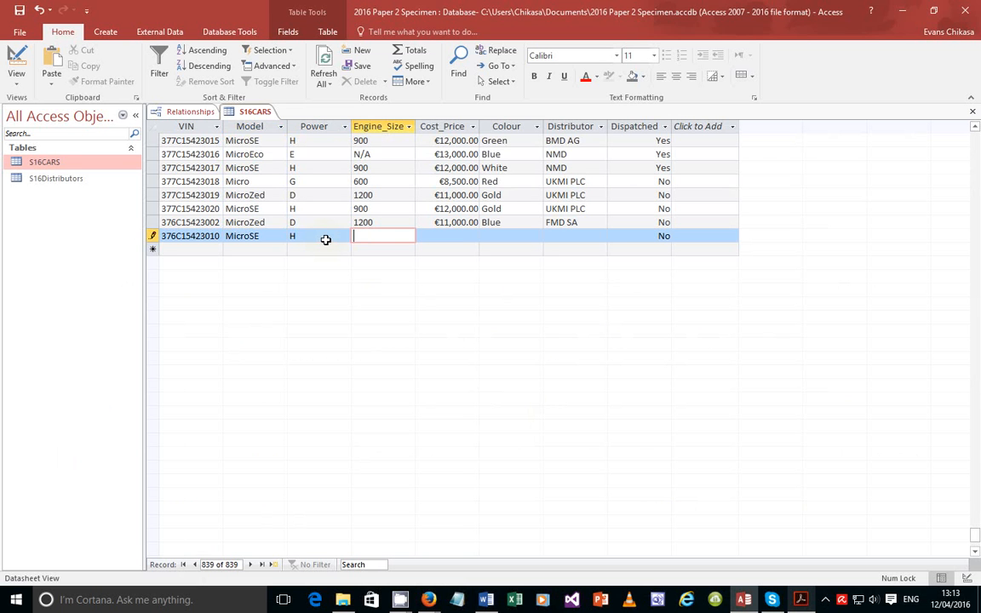
pyautogui.write('900')
pyautogui.press('Tab')
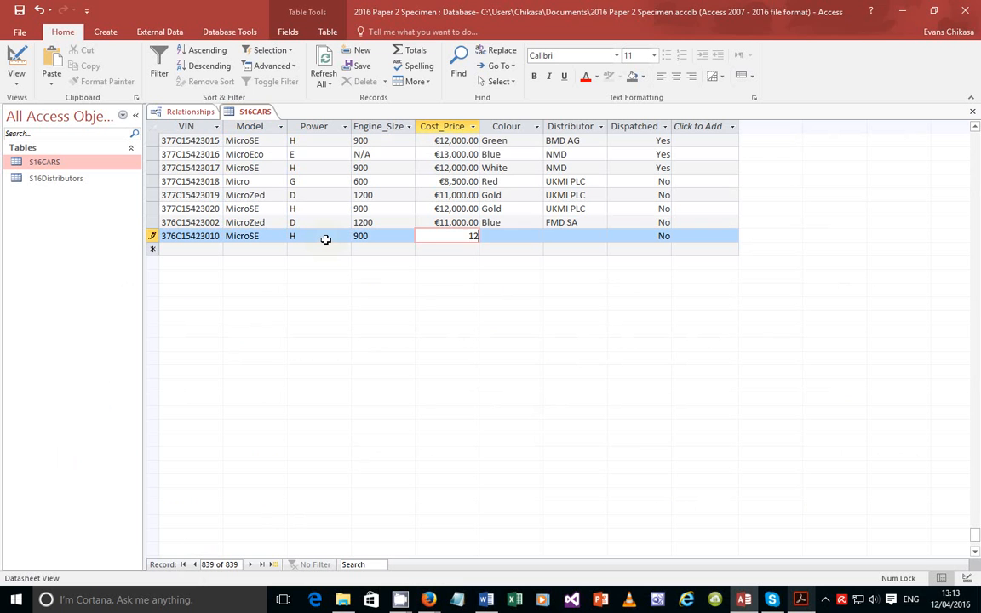
# Enter Cost_Price 12000, Colour Red and Distributor FMD SA for the MicroSE record and complete the record
pyautogui.write('12000')
pyautogui.press('Tab')
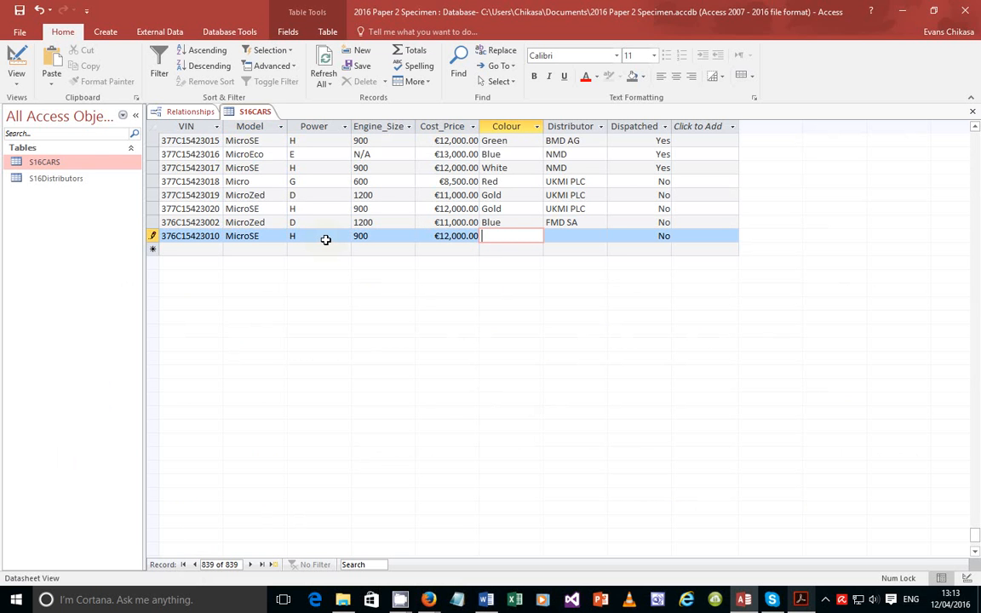
pyautogui.write('Red')
pyautogui.press('Tab')
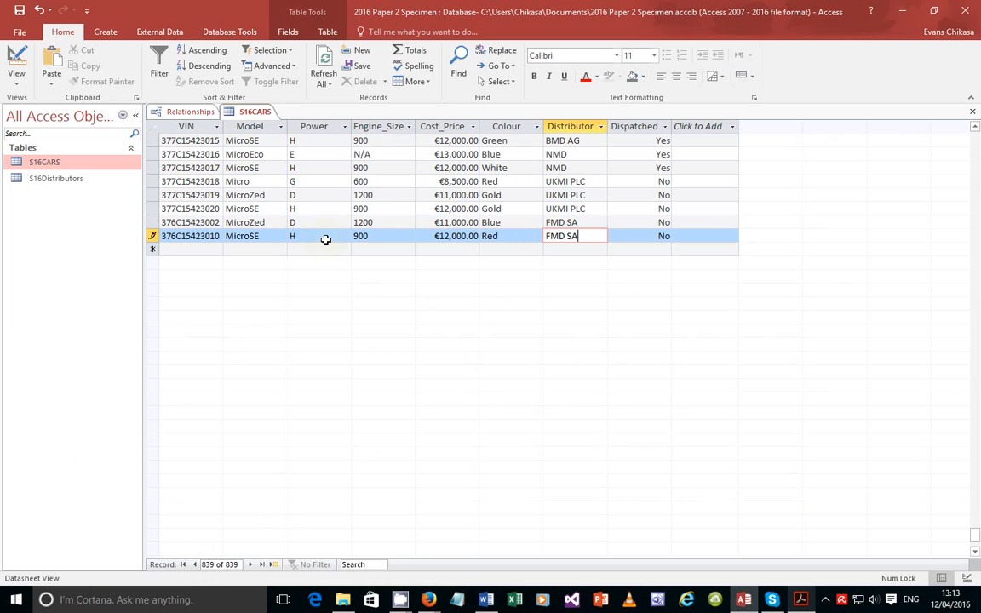
pyautogui.press('Tab')
pyautogui.press('Tab')
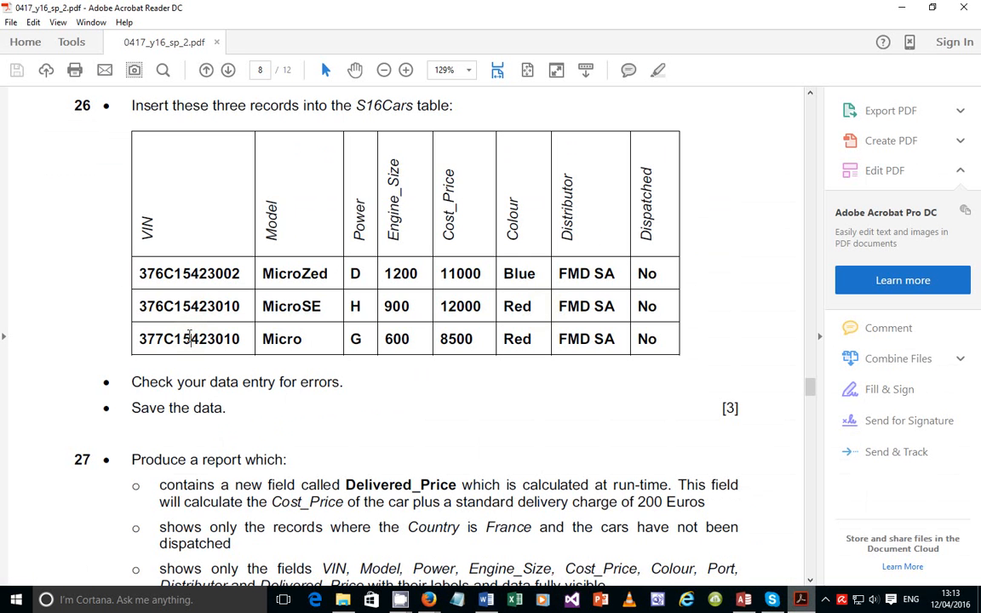
# Copy VIN 377C15423010 from the third record in the PDF into a new S16CARS record in Access
pyautogui.doubleClick(189, 338)
pyautogui.hotkey('ctrl', 'c')
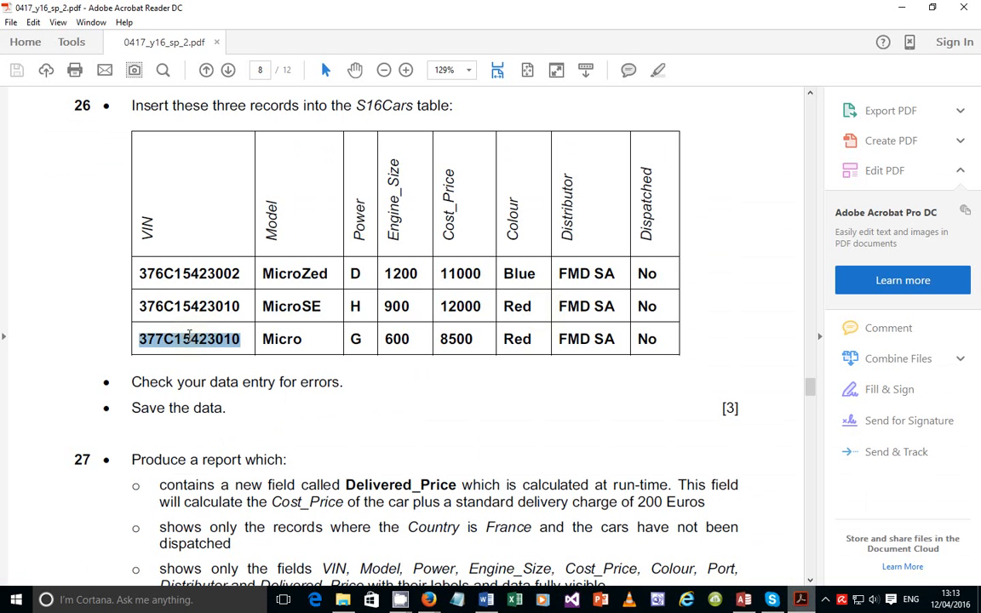
pyautogui.click(743, 600)
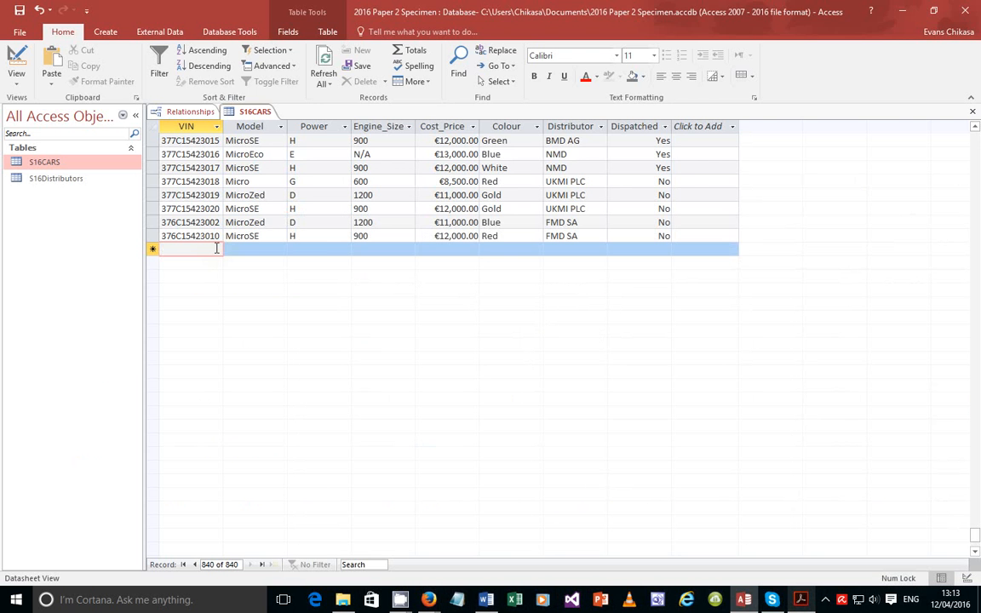
pyautogui.hotkey('ctrl', 'v')
pyautogui.click(801, 599)
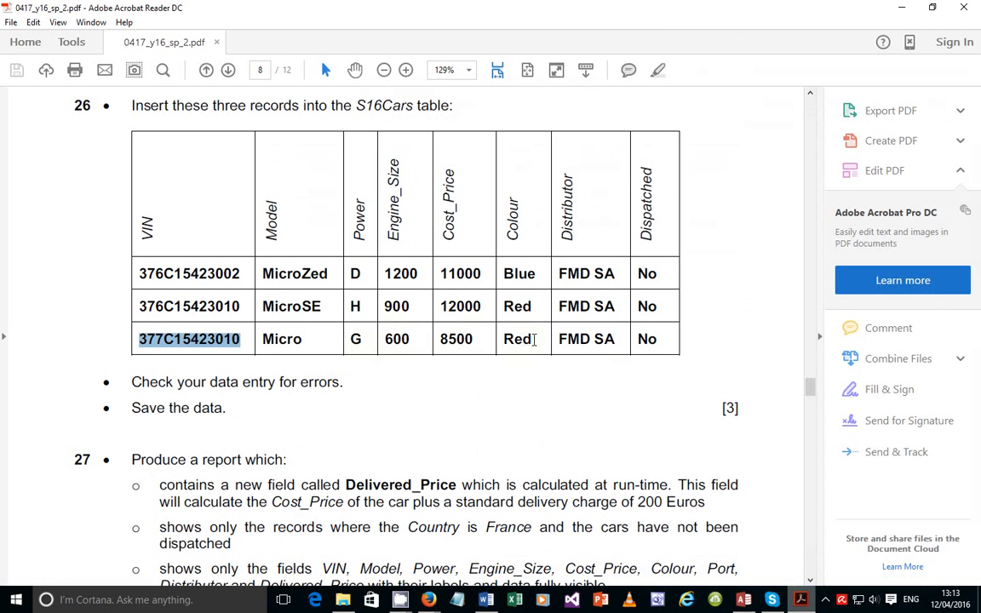
pyautogui.click(743, 599)
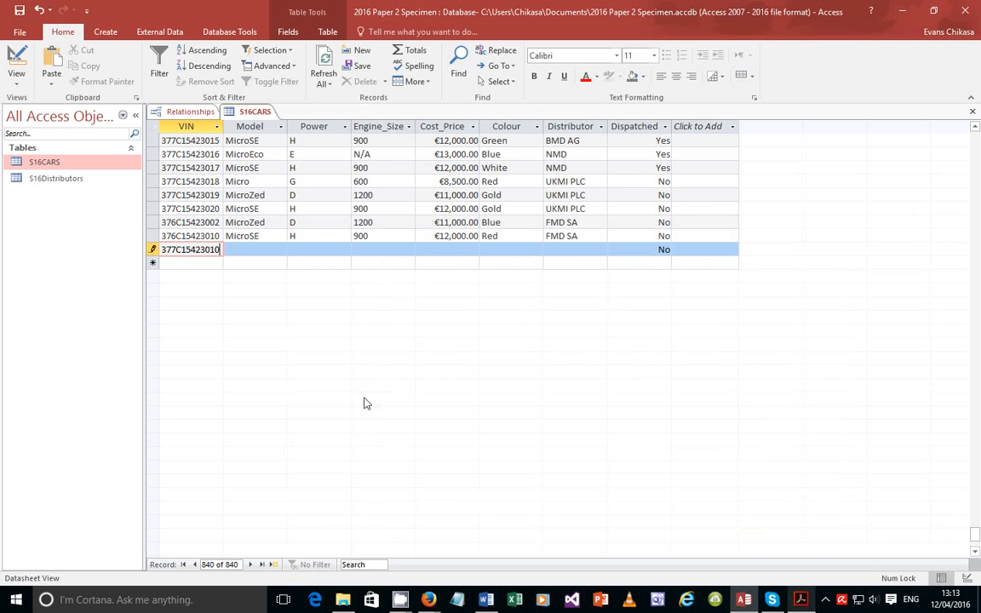
# Copy the model name Micro from record 377C15423018 into the Model field of record 377C15423010
pyautogui.click(245, 251)
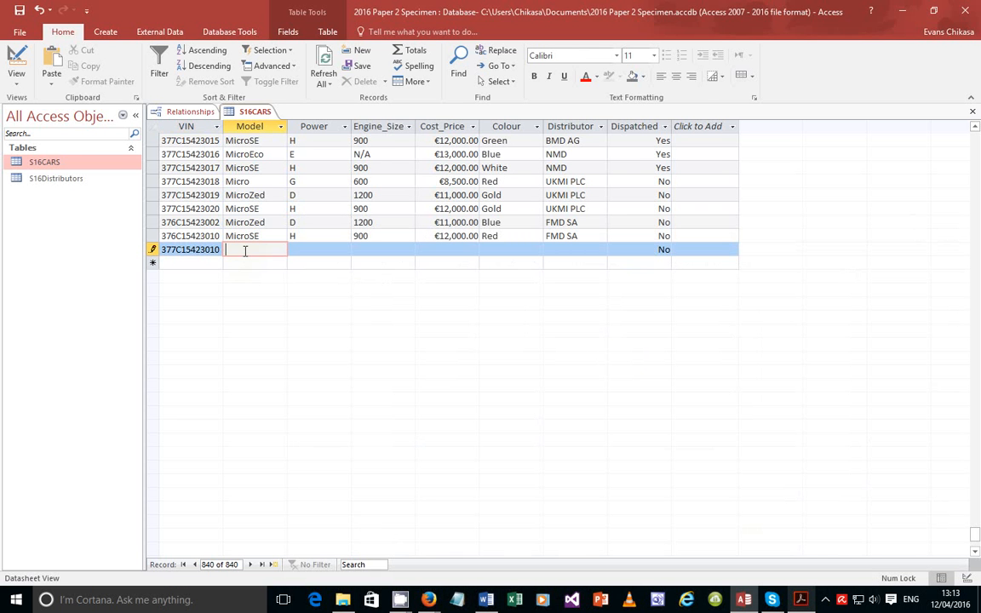
pyautogui.doubleClick(245, 181)
pyautogui.hotkey('ctrl', 'c')
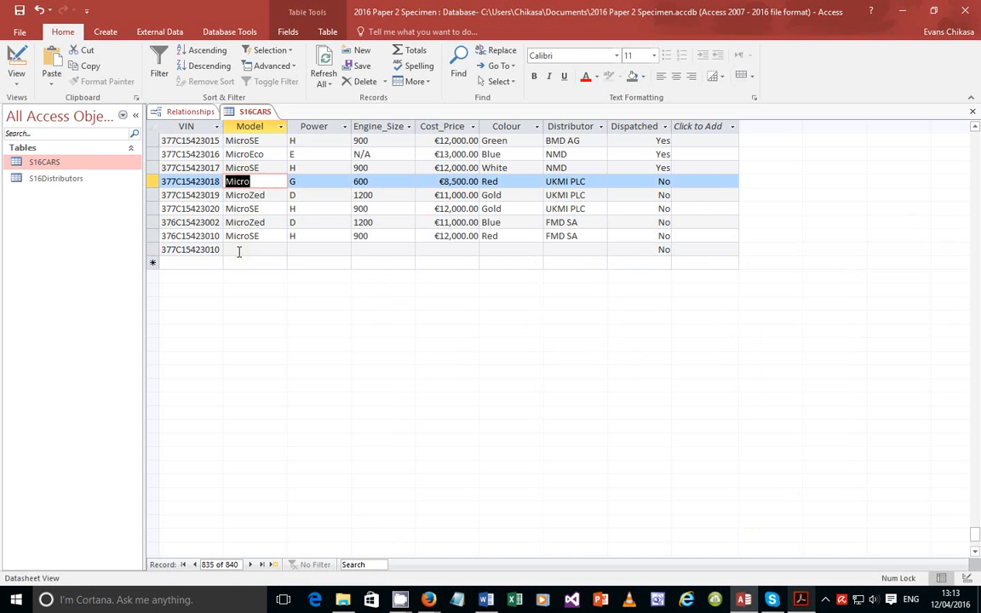
pyautogui.click(239, 250)
pyautogui.hotkey('ctrl', 'v')
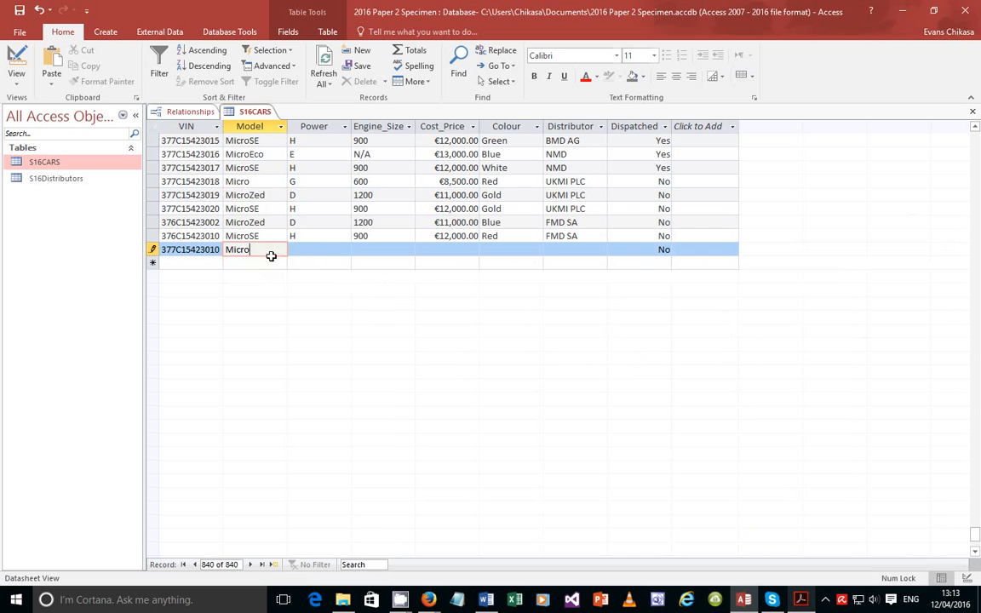
# Enter Power G, Engine_Size 600 and Cost_Price 8500 for the new Micro record 377C15423010
pyautogui.click(317, 248)
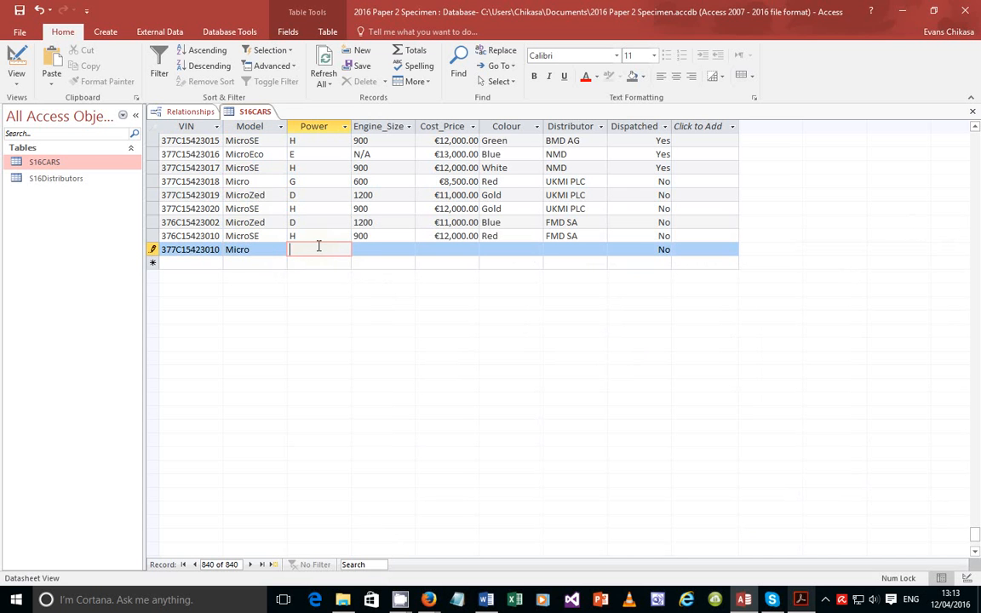
pyautogui.press('Tab')
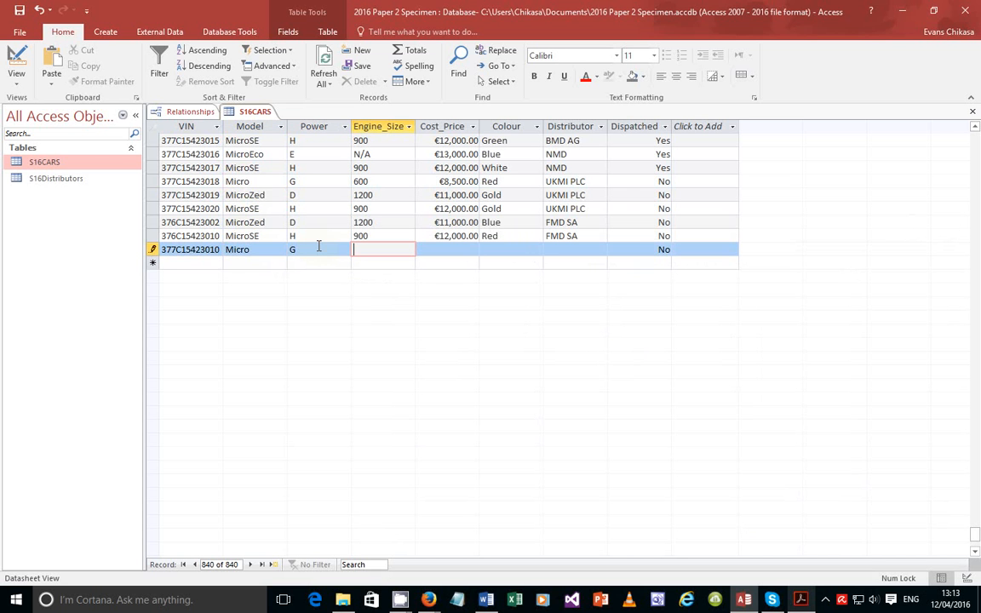
pyautogui.write('600')
pyautogui.press('Tab')
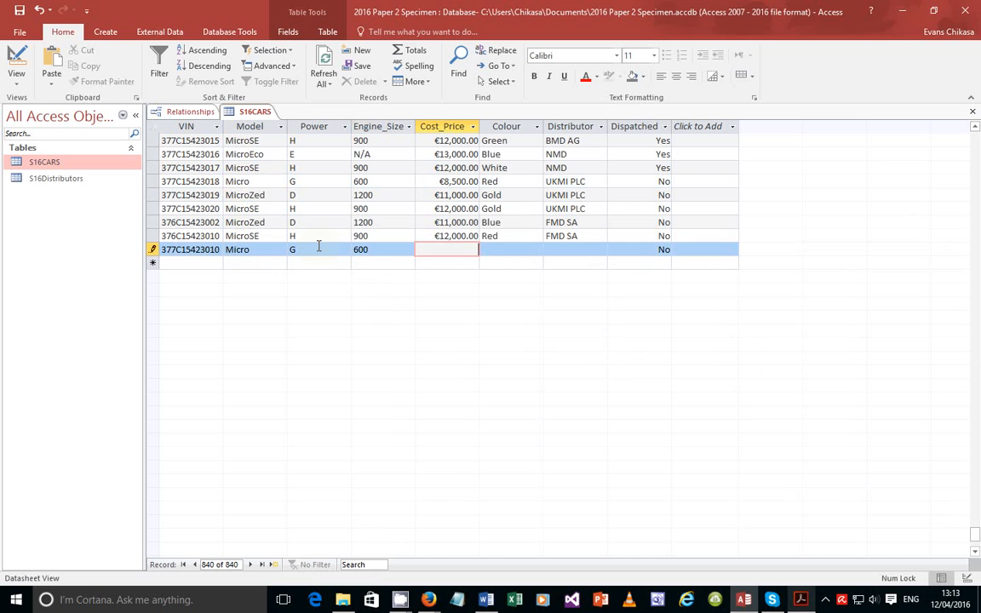
pyautogui.write('8,500')
pyautogui.press('Tab')
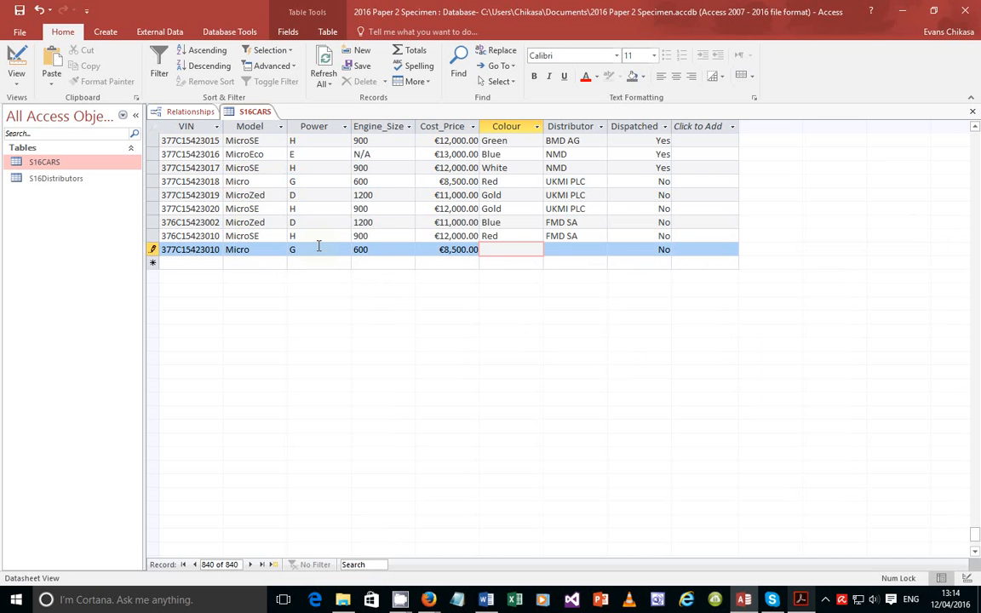
# Enter Colour Red and Distributor FMD SA for the new Micro record and save the table data
pyautogui.write('Red')
pyautogui.press('Tab')
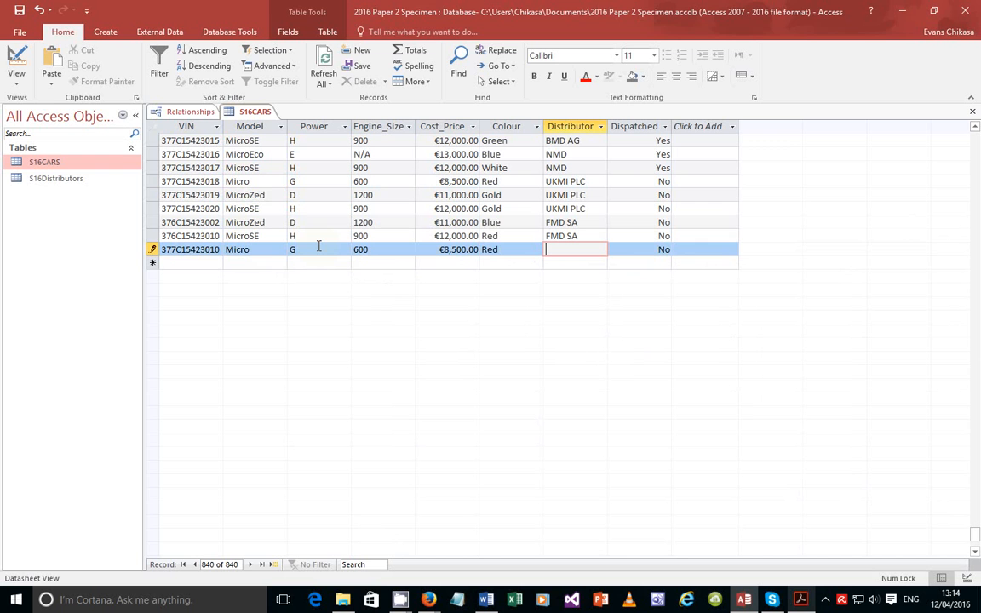
pyautogui.write('FMD SA')
pyautogui.click(17, 11)
# Check the three new S16CARS records in Access against the question 26 table in the PDF
pyautogui.click(800, 600)
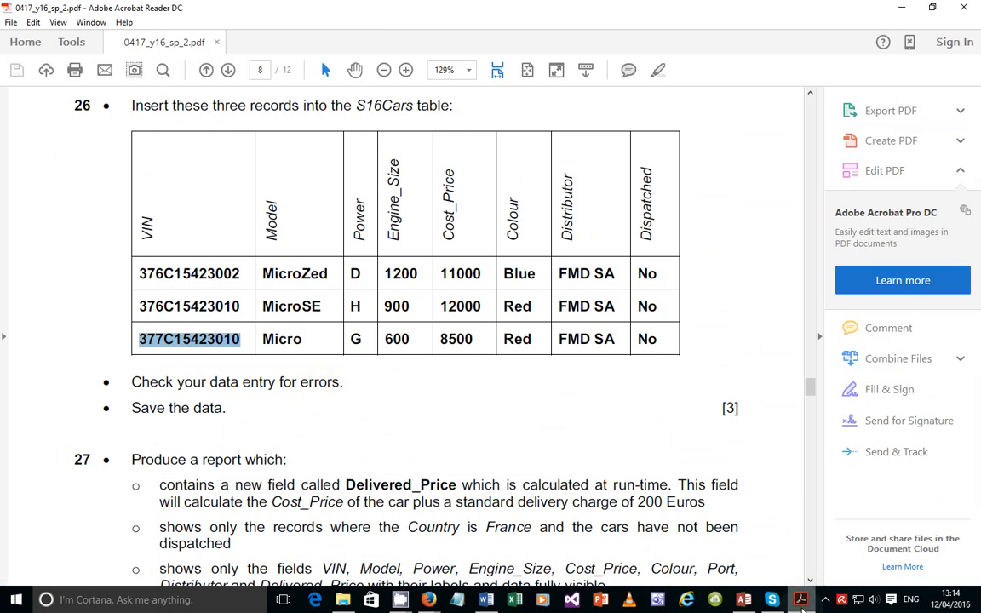
pyautogui.click(803, 601)
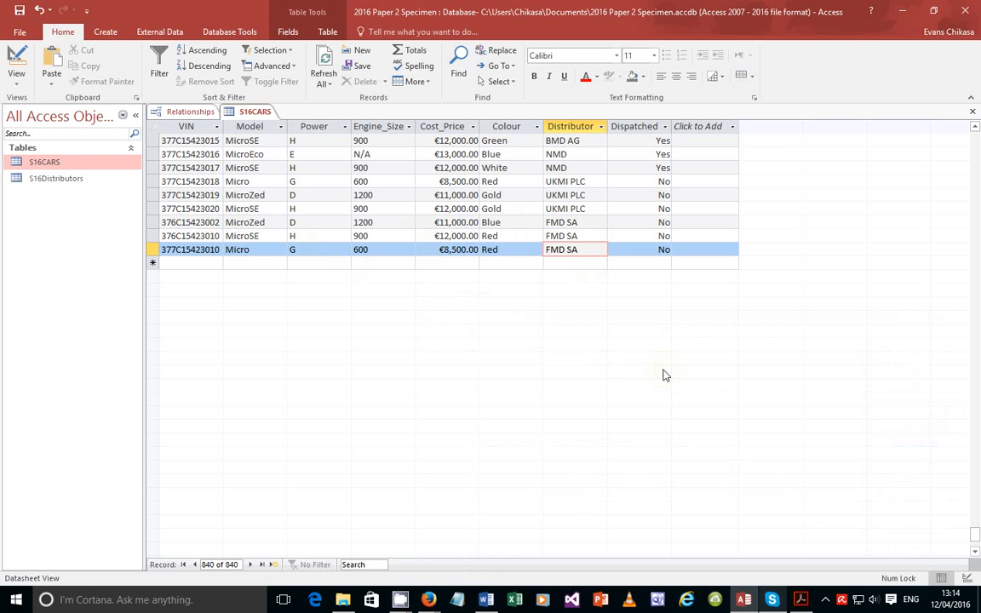
pyautogui.click(796, 601)
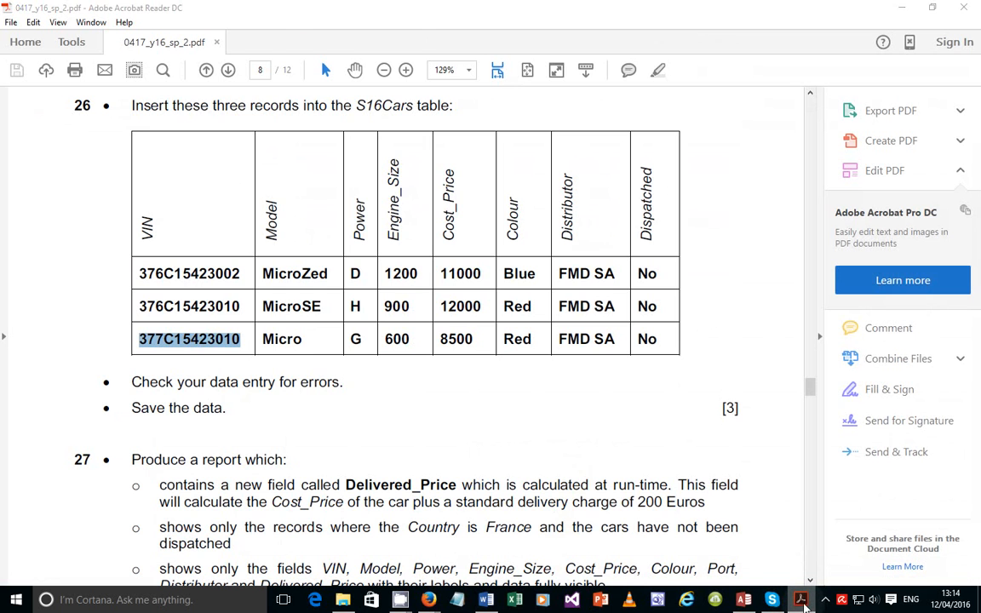
pyautogui.click(804, 603)
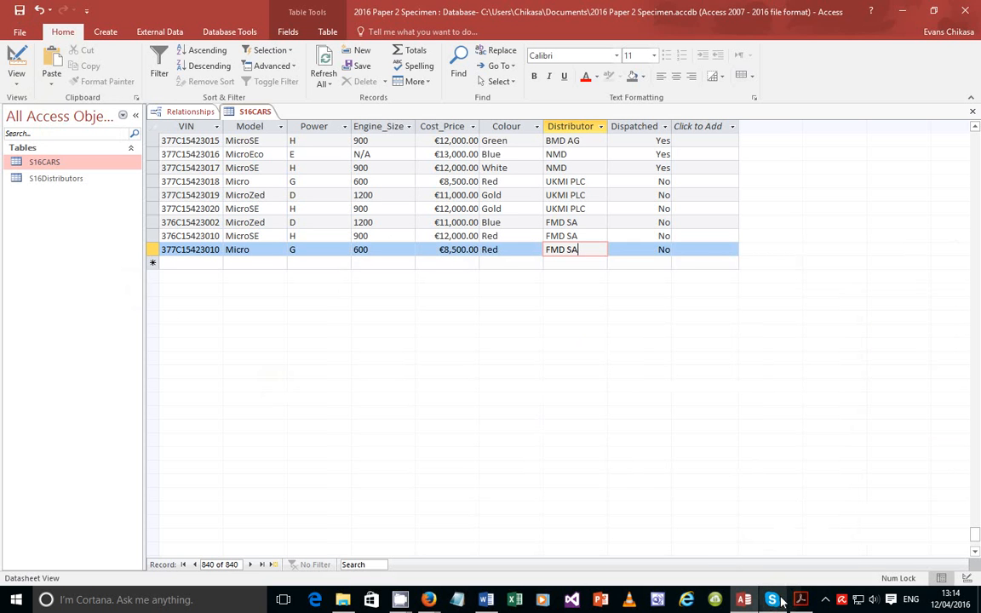
pyautogui.moveTo(772, 599)
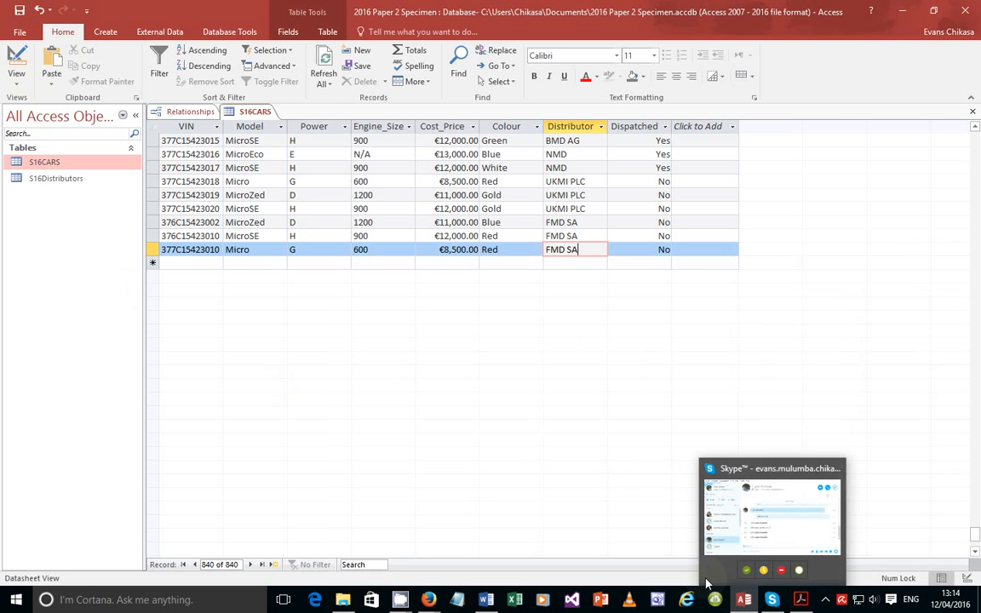
# Return to the PDF and read question 27's report requirements, including layout, sorting, total, label, heading and footer
pyautogui.click(800, 599)
pyautogui.scroll(-6, 191, 442)
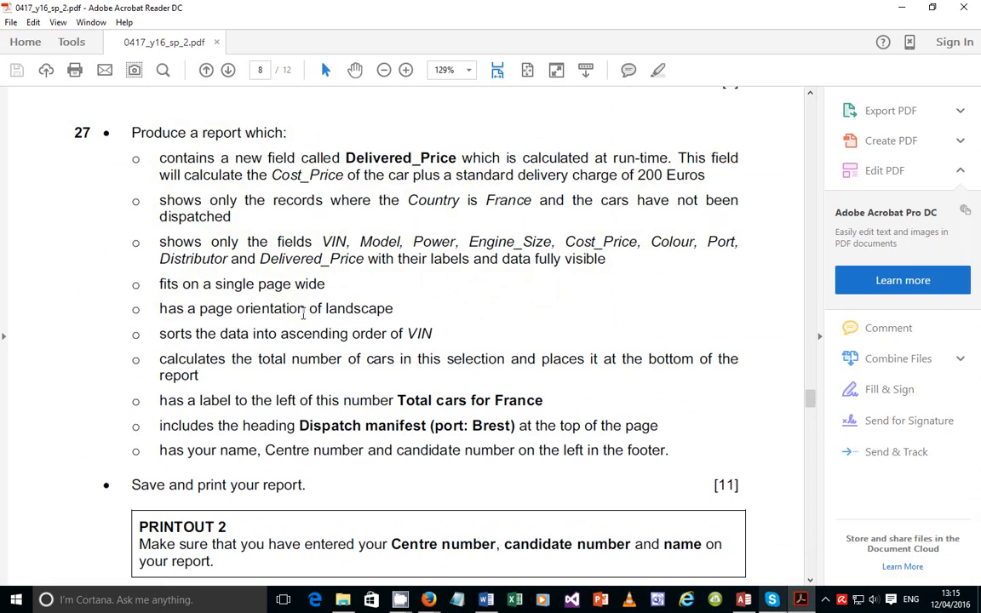
pyautogui.moveTo(329, 283); pyautogui.dragTo(294, 290)
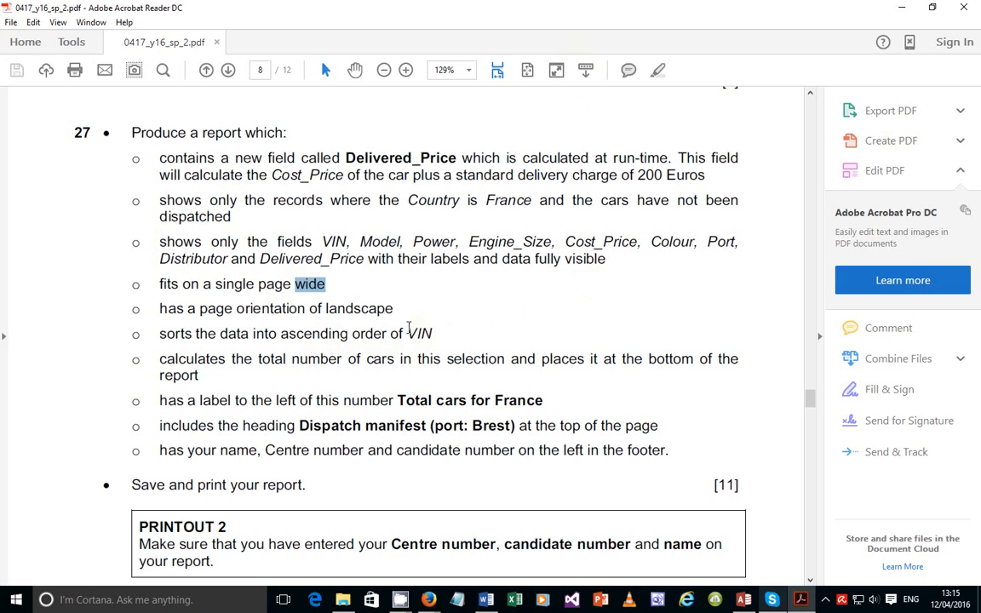
pyautogui.moveTo(160, 308); pyautogui.dragTo(237, 369)
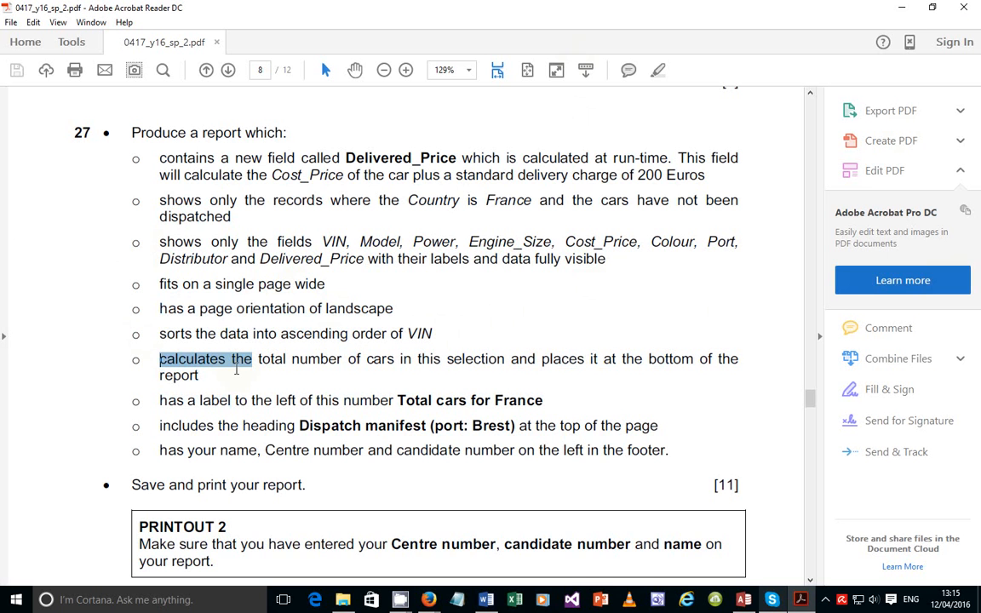
pyautogui.moveTo(186, 400); pyautogui.dragTo(430, 405)
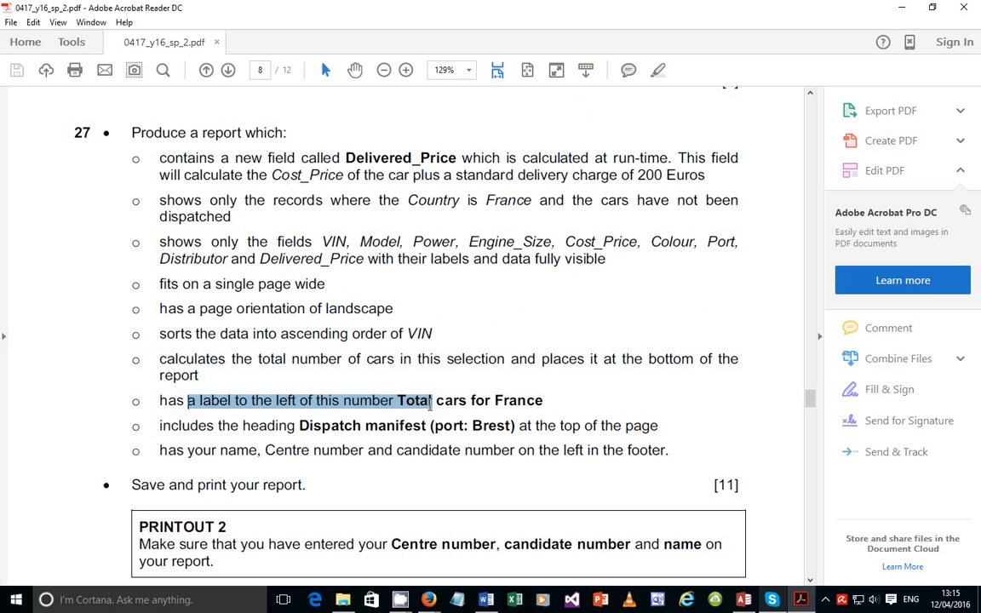
pyautogui.moveTo(430, 404); pyautogui.dragTo(368, 442)
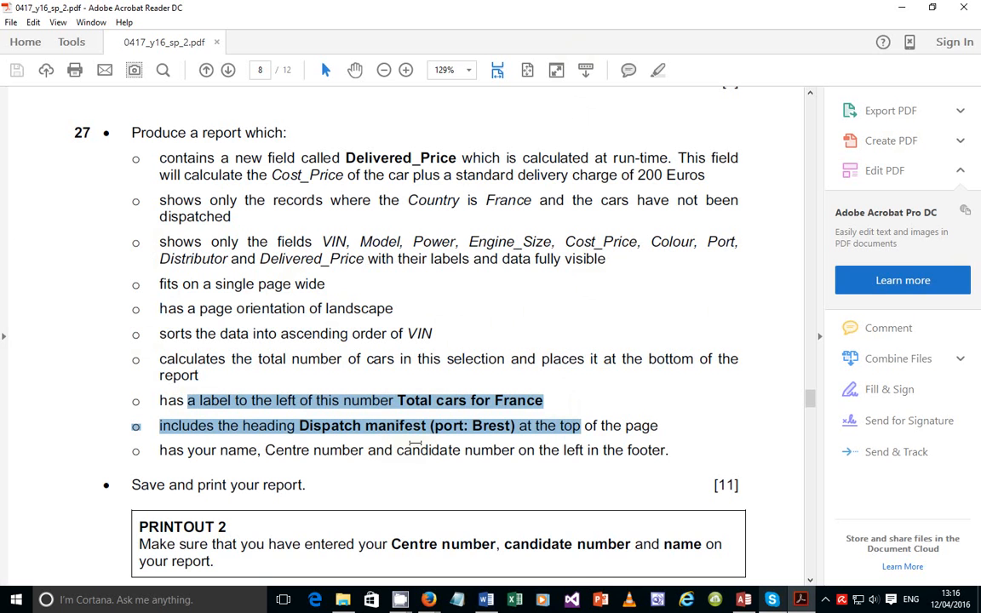
pyautogui.click(344, 451)
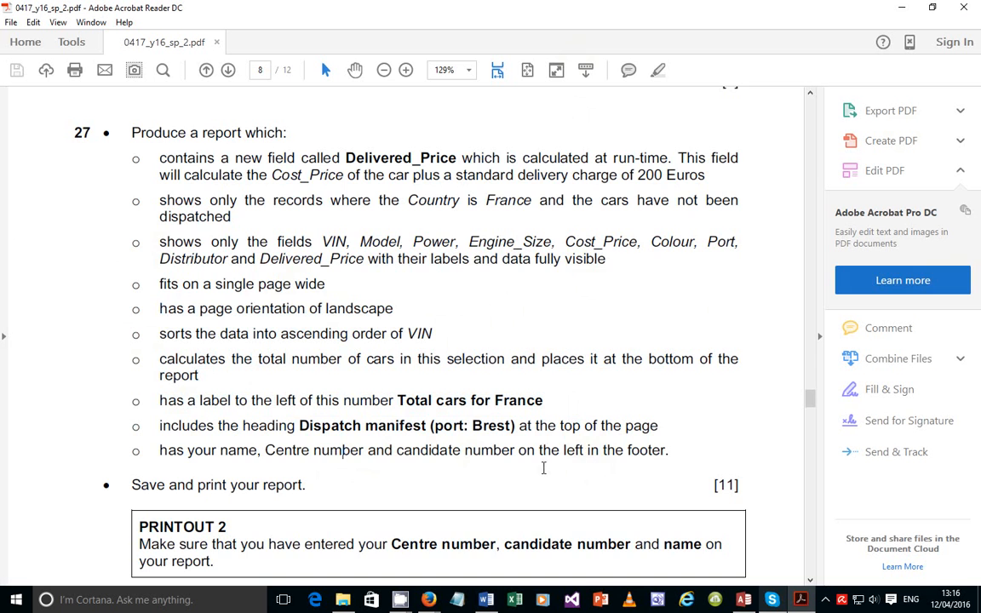
pyautogui.scroll(-3, 252, 365)
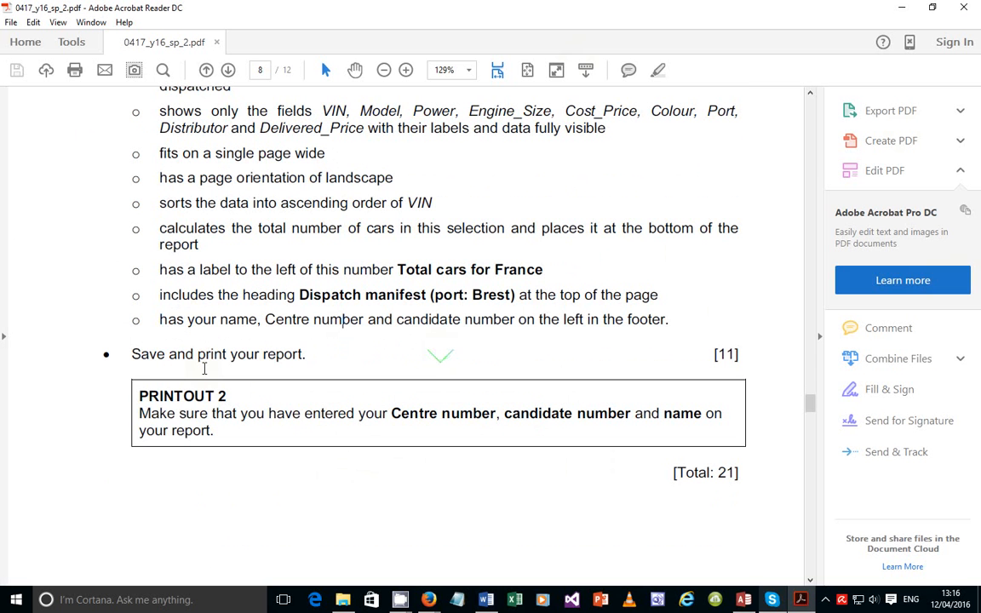
pyautogui.scroll(2, 260, 355)
pyautogui.scroll(1, 267, 358)
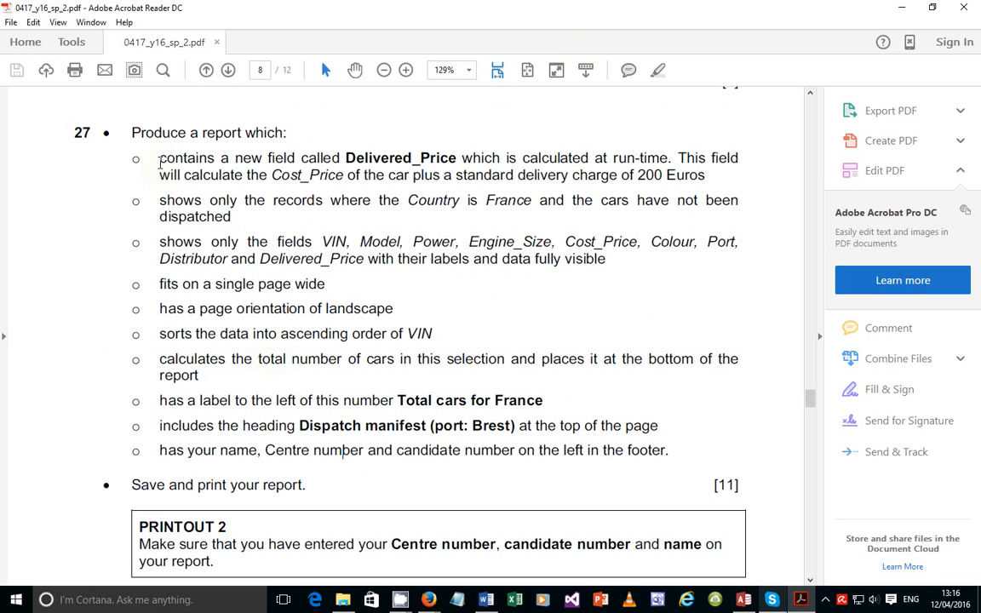
# Review question 27's requirements on the Delivered_Price calculation, the France and not-dispatched criteria, the fields shown and the ascending VIN sort
pyautogui.moveTo(146, 152); pyautogui.dragTo(658, 458)
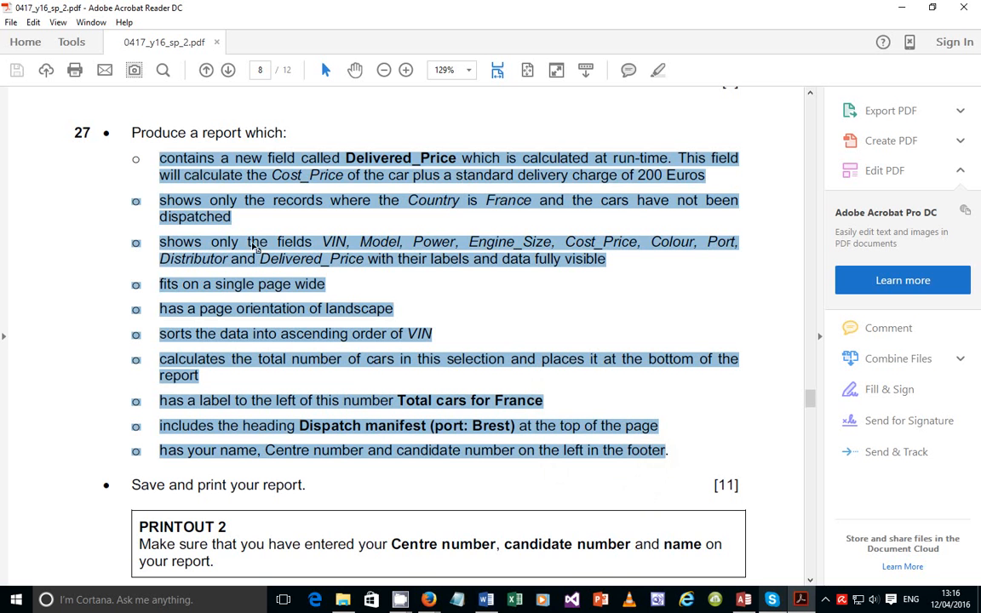
pyautogui.click(260, 187)
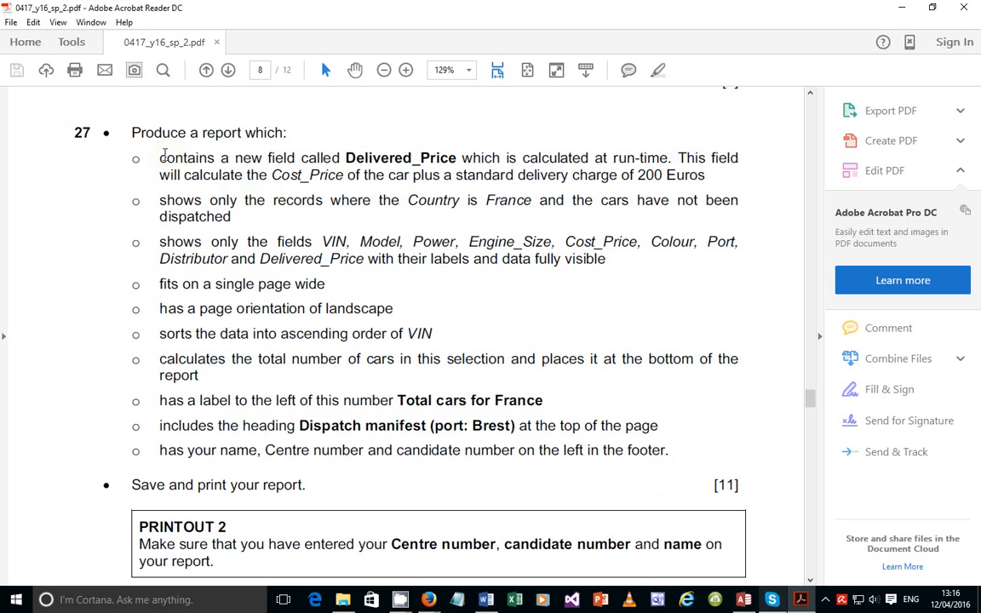
pyautogui.moveTo(161, 156); pyautogui.dragTo(706, 177)
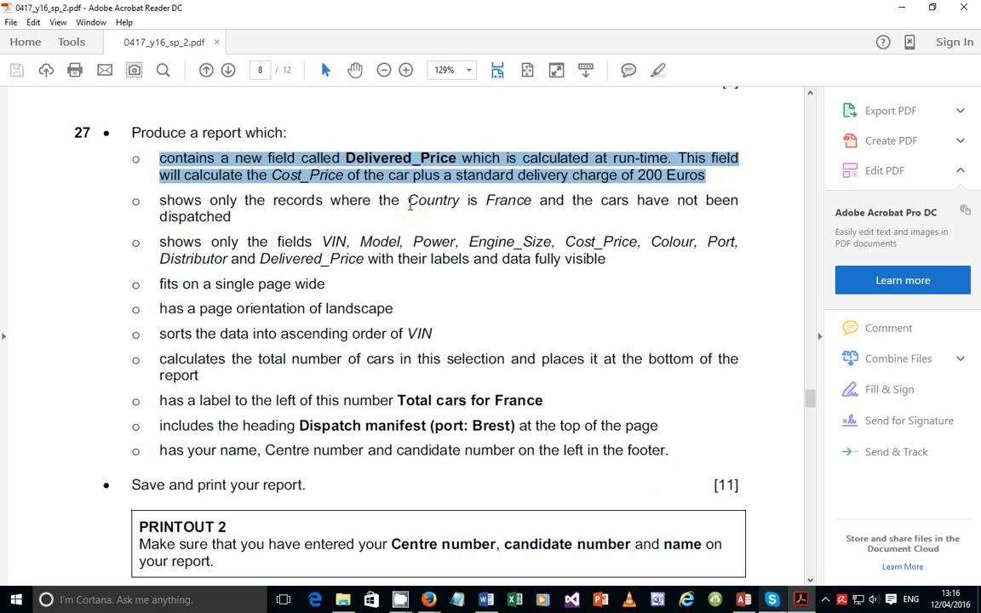
pyautogui.moveTo(160, 202); pyautogui.dragTo(237, 203)
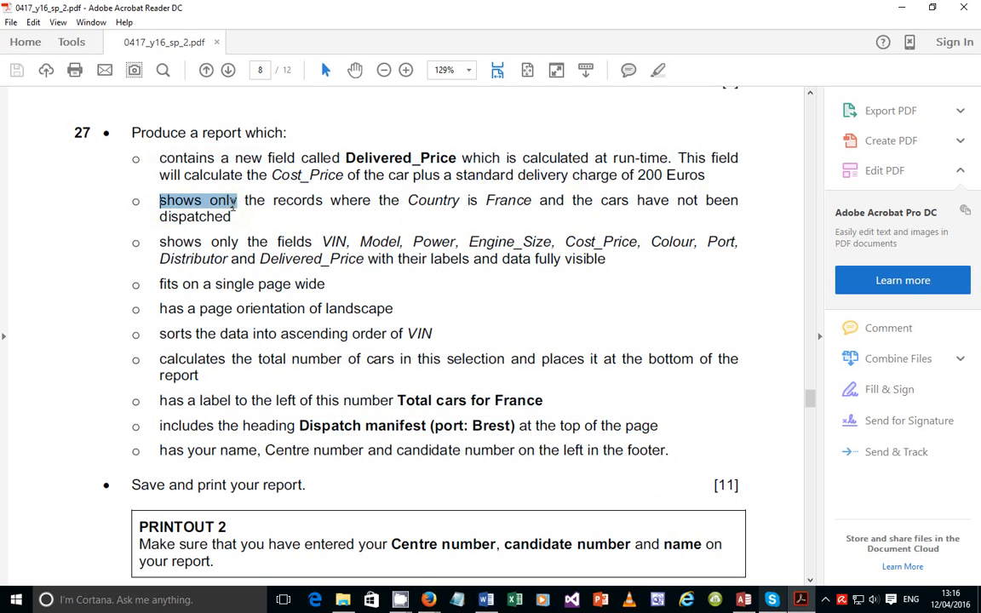
pyautogui.keyDown('shift'); pyautogui.click(233, 218); pyautogui.keyUp('shift')
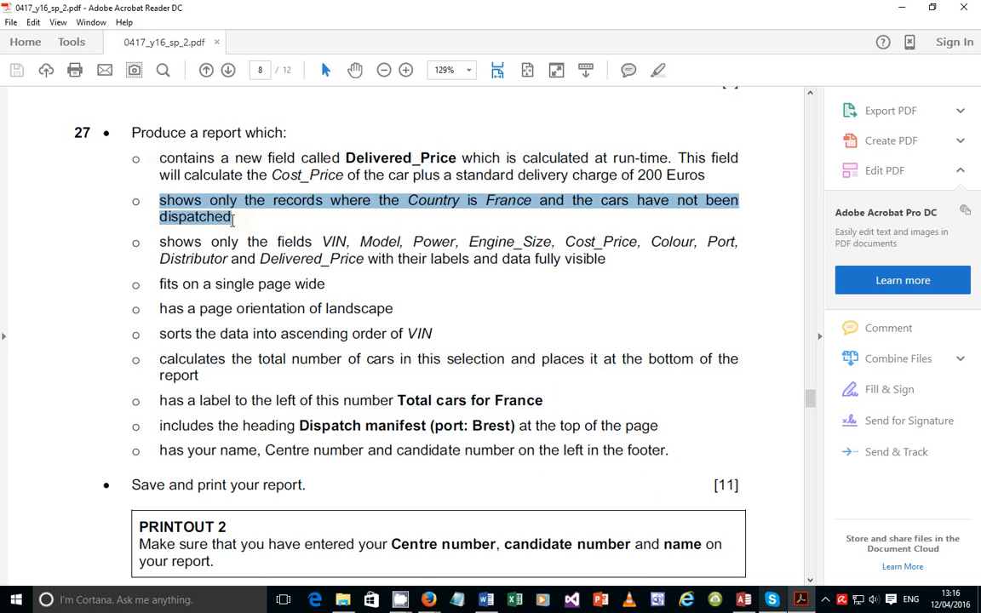
pyautogui.moveTo(160, 242); pyautogui.dragTo(616, 267)
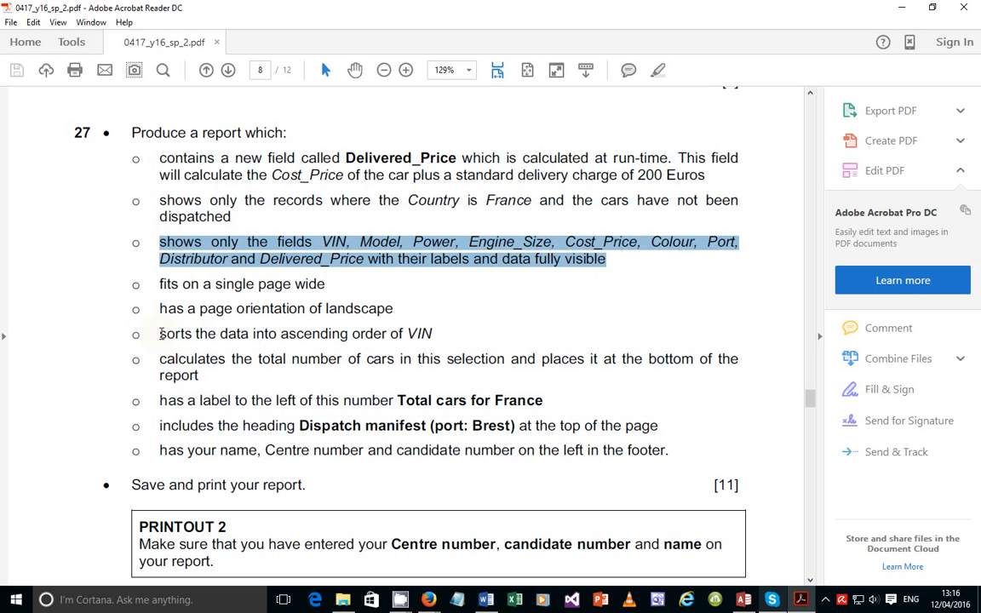
pyautogui.moveTo(161, 334); pyautogui.dragTo(433, 335)
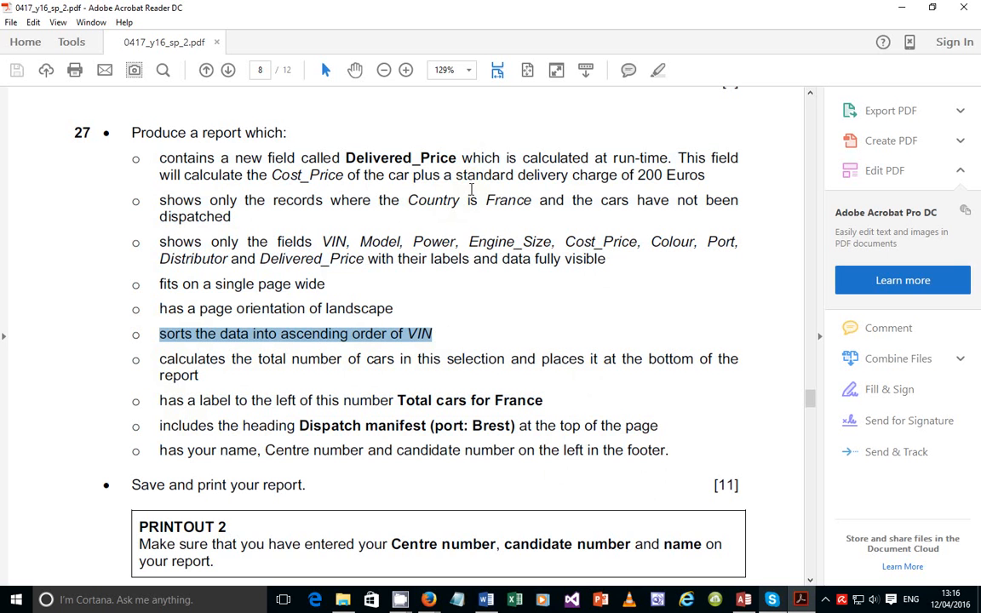
# Switch from the exam PDF to the Access database and save the open S16CARS table
pyautogui.click(398, 259)
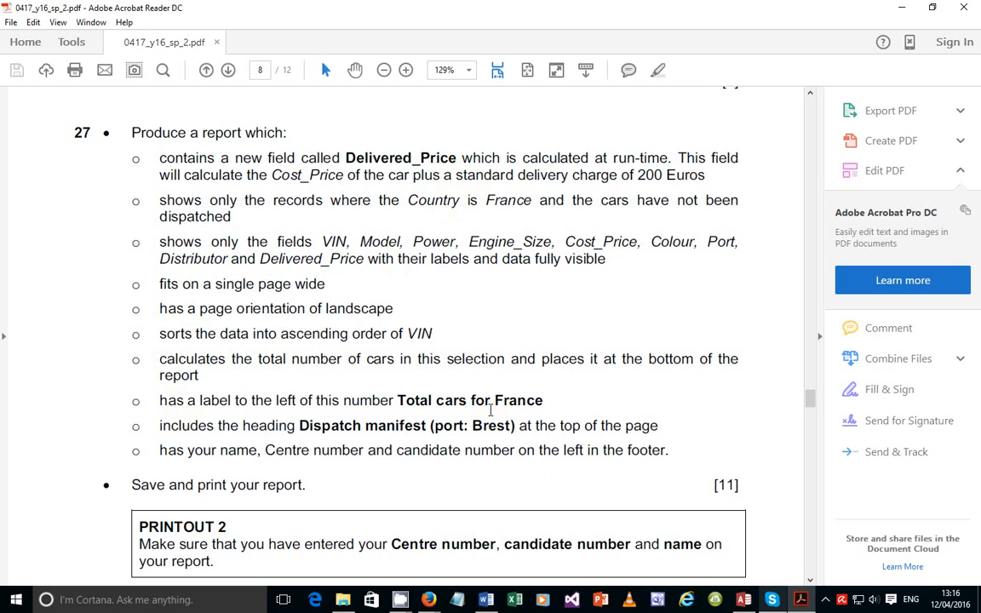
pyautogui.moveTo(803, 602)
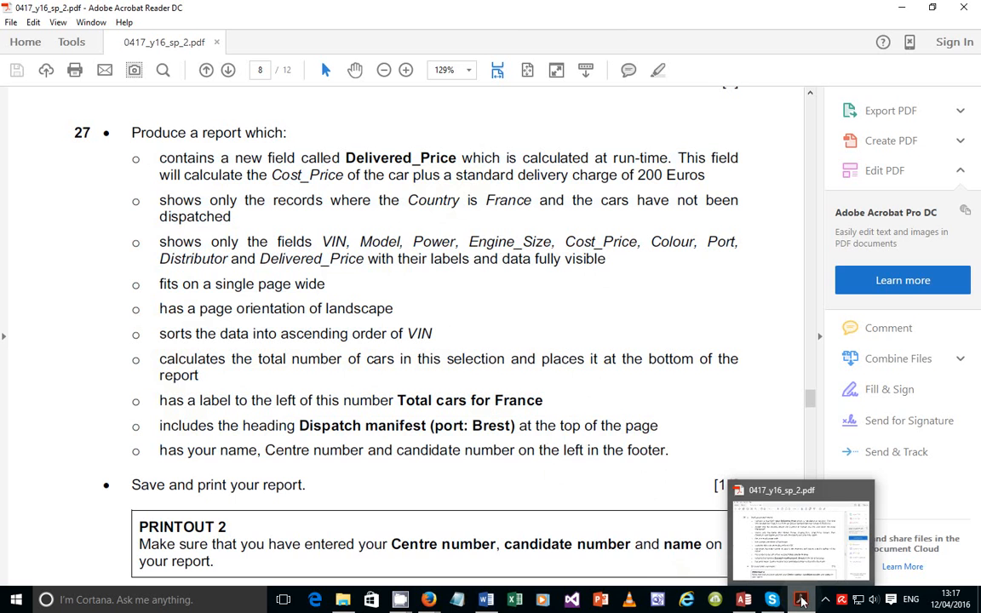
pyautogui.click(803, 602)
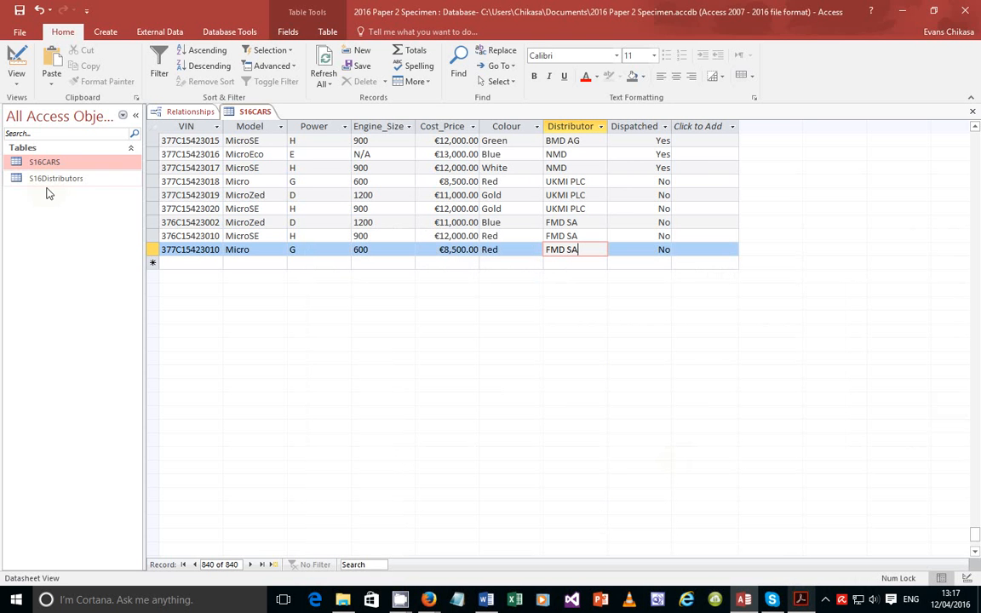
pyautogui.click(10, 14)
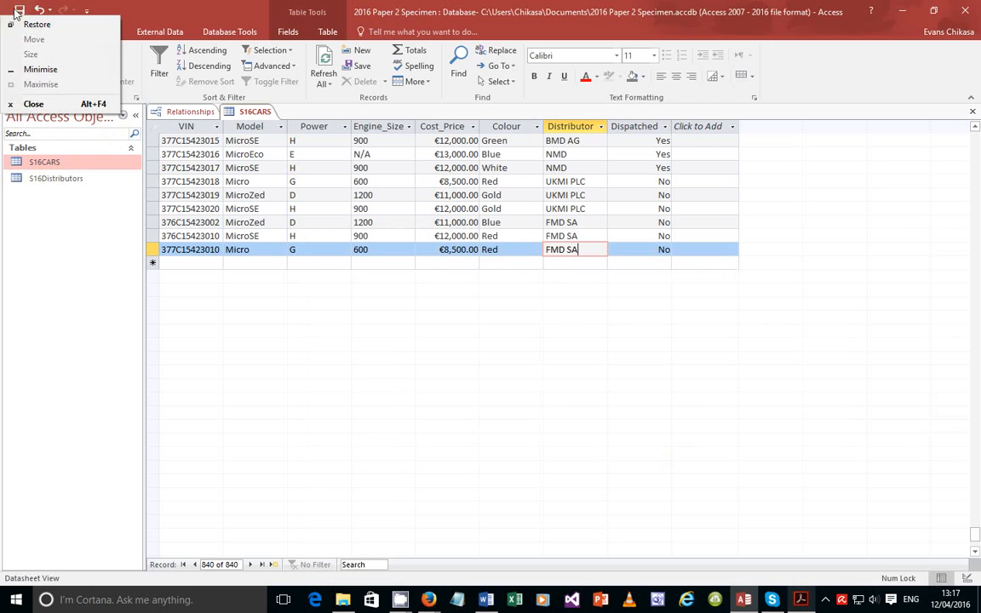
pyautogui.click(17, 13)
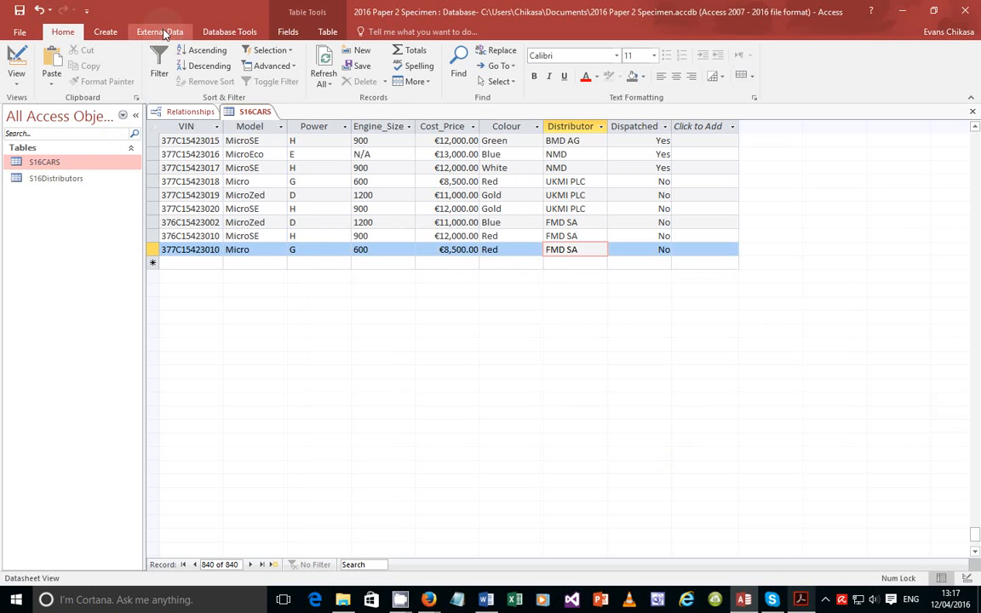
# Start a new query with the Simple Query Wizard
pyautogui.click(92, 32)
pyautogui.click(174, 75)
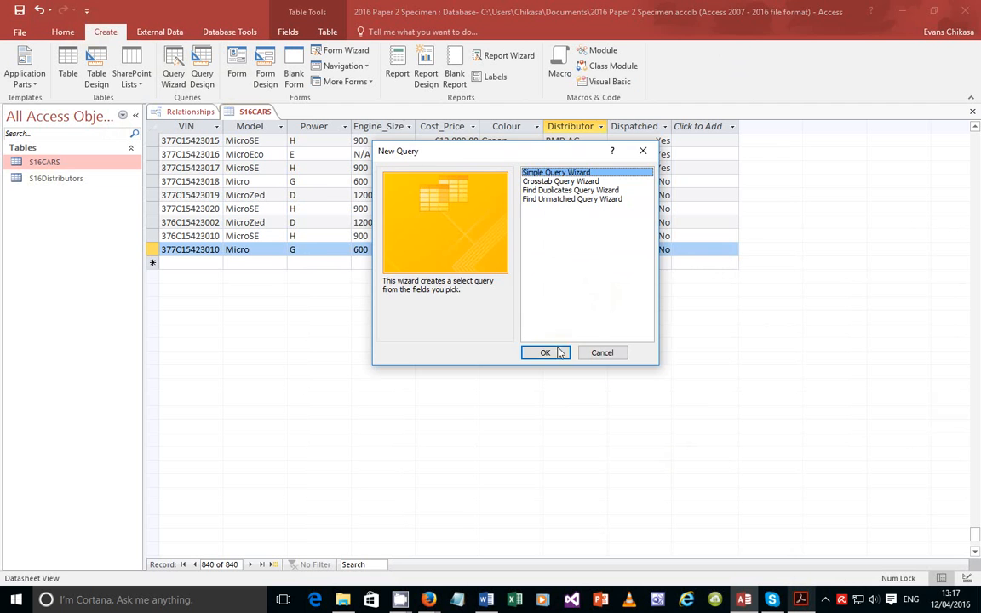
pyautogui.click(546, 353)
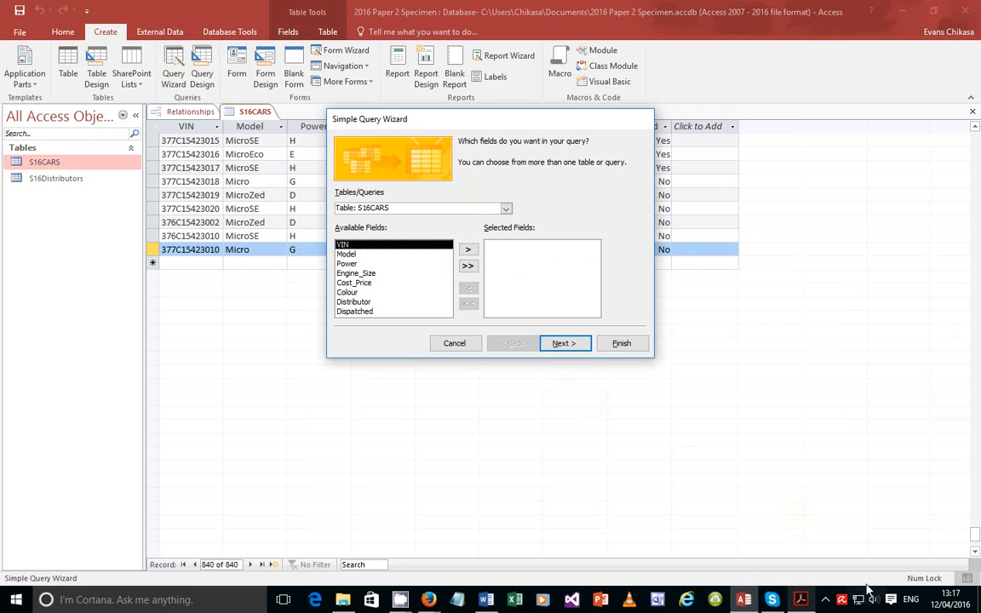
# Check the required fields in the exam PDF and add VIN, Model, Power, Engine_Size, Cost_Price and Colour from S16CARS to the query
pyautogui.click(801, 603)
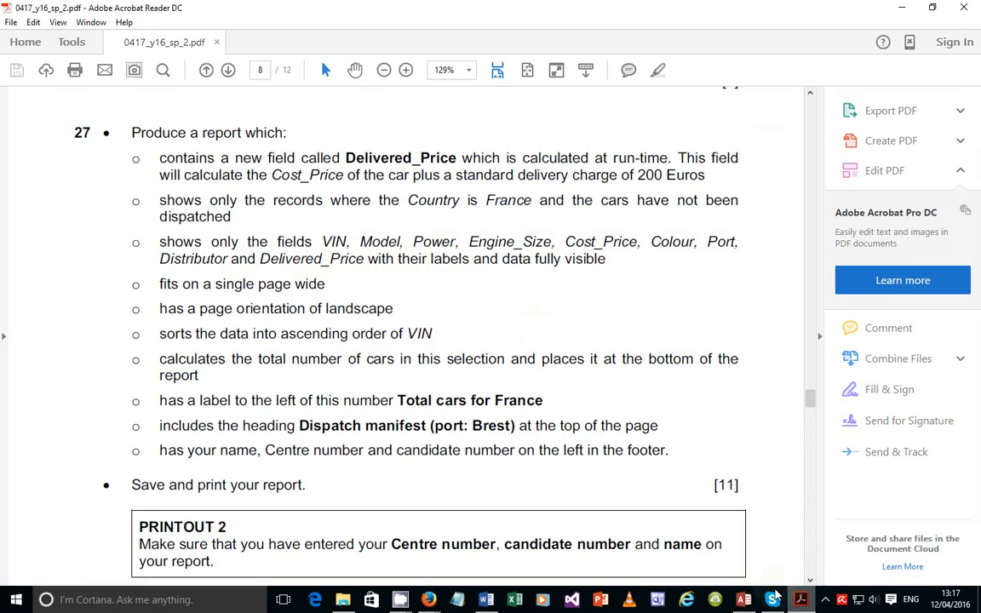
pyautogui.hotkey('alt', 'Tab')
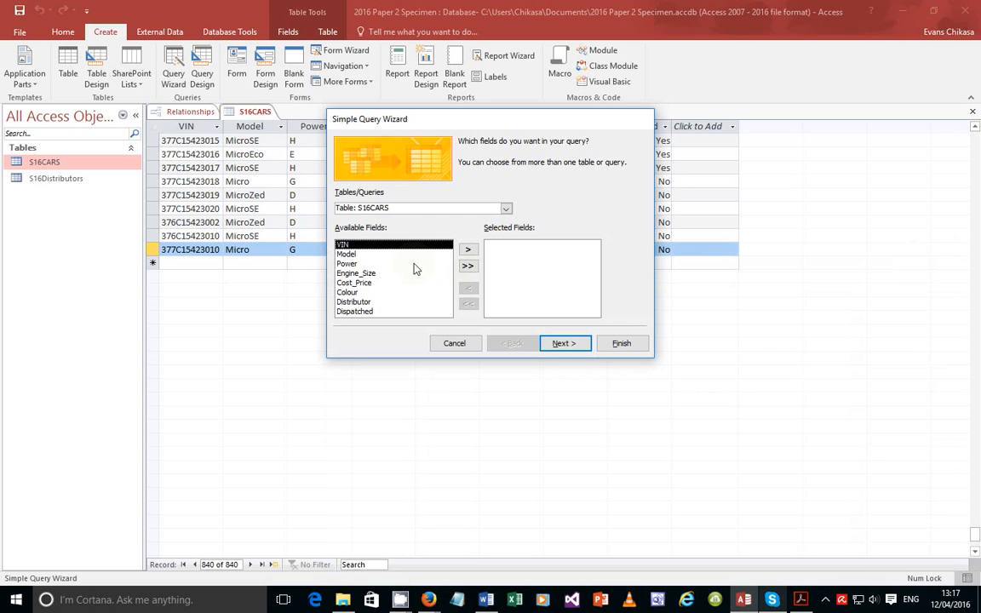
pyautogui.click(469, 251)
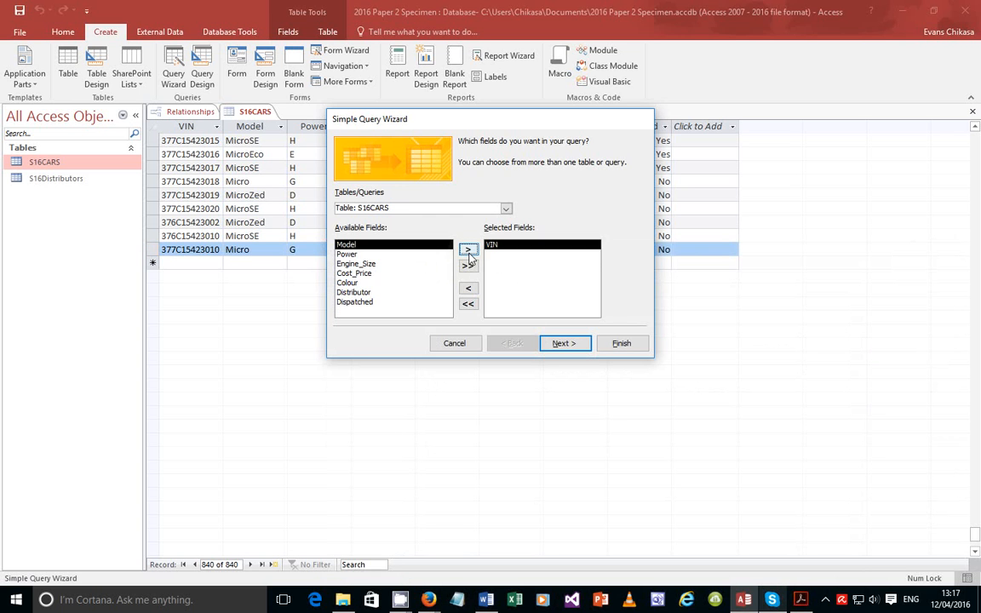
pyautogui.click(468, 251)
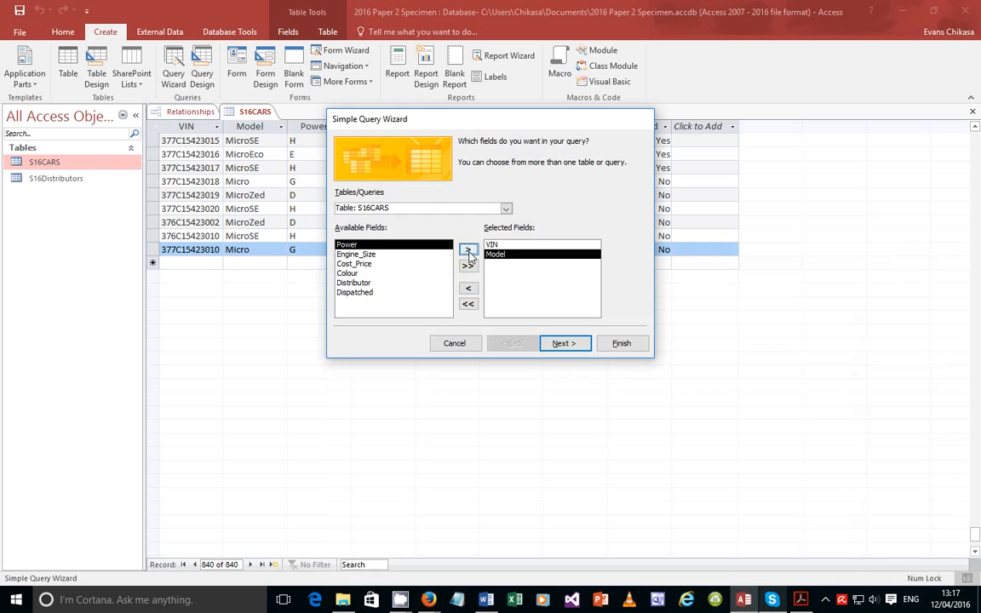
pyautogui.click(469, 251)
pyautogui.click(468, 251)
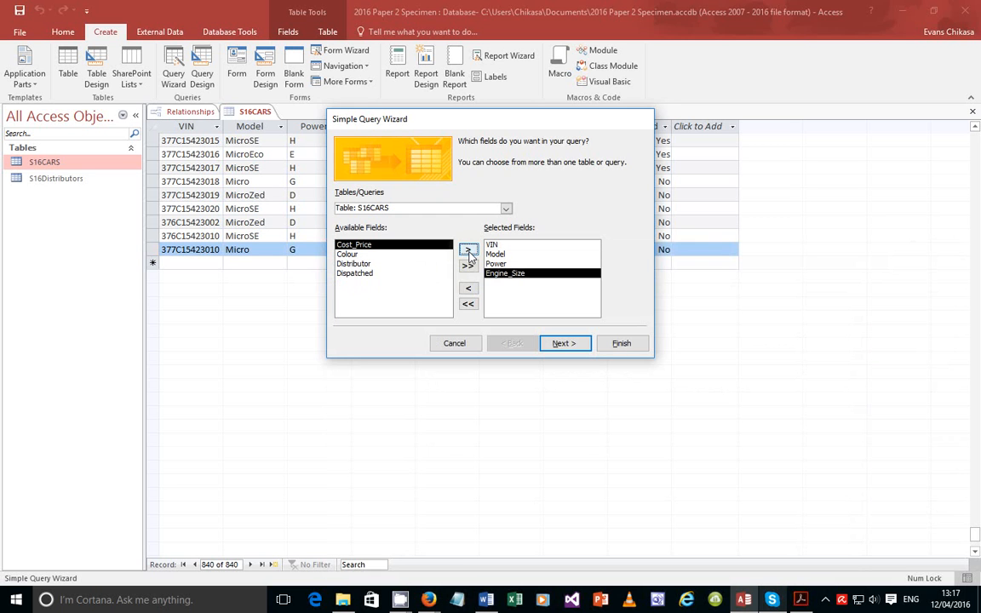
pyautogui.click(468, 252)
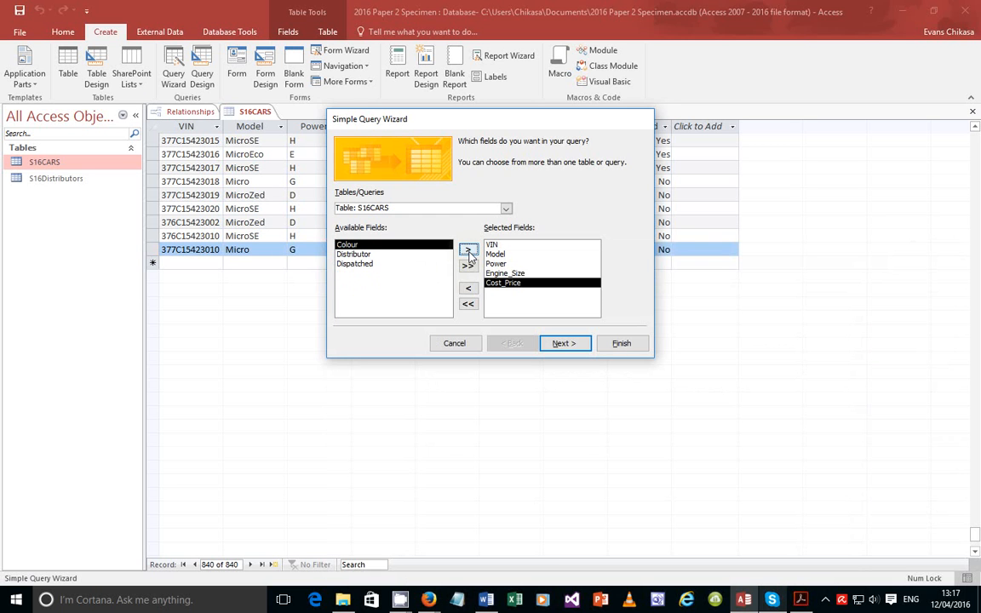
pyautogui.click(468, 252)
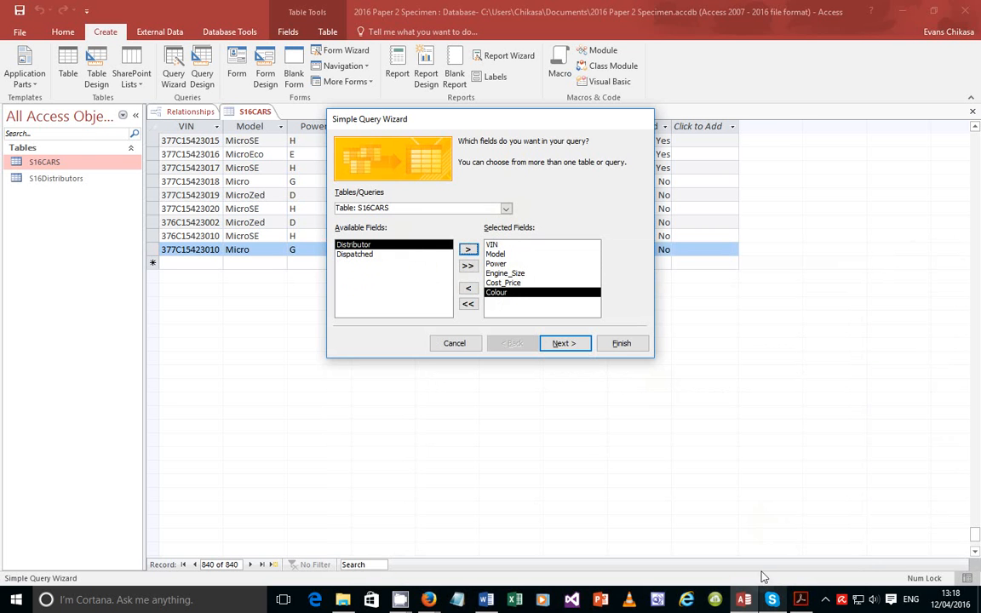
# Check the field after Colour in the exam PDF and add Port from the S16Distributors table to the query
pyautogui.click(802, 602)
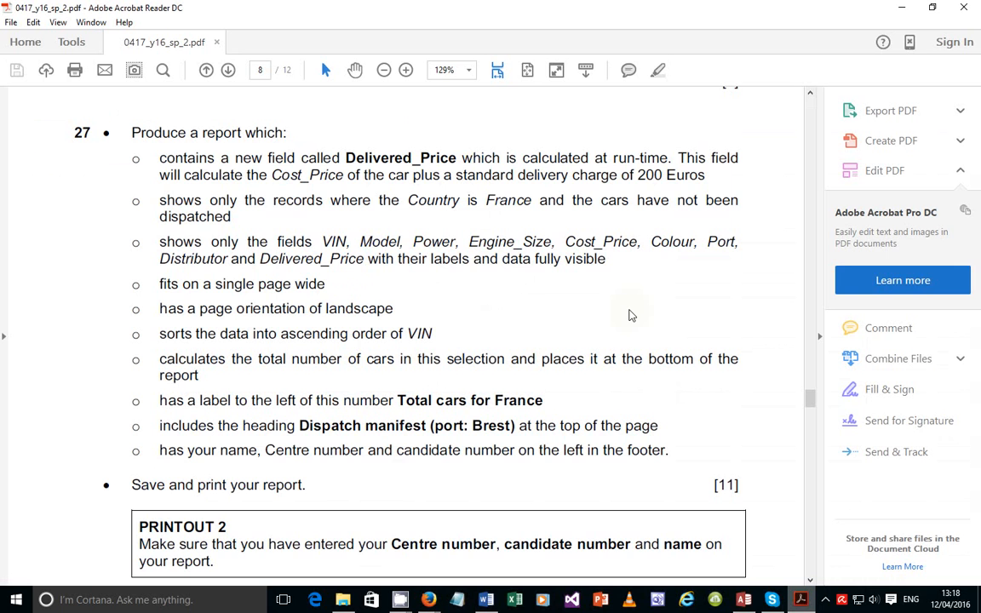
pyautogui.doubleClick(722, 242)
pyautogui.click(797, 600)
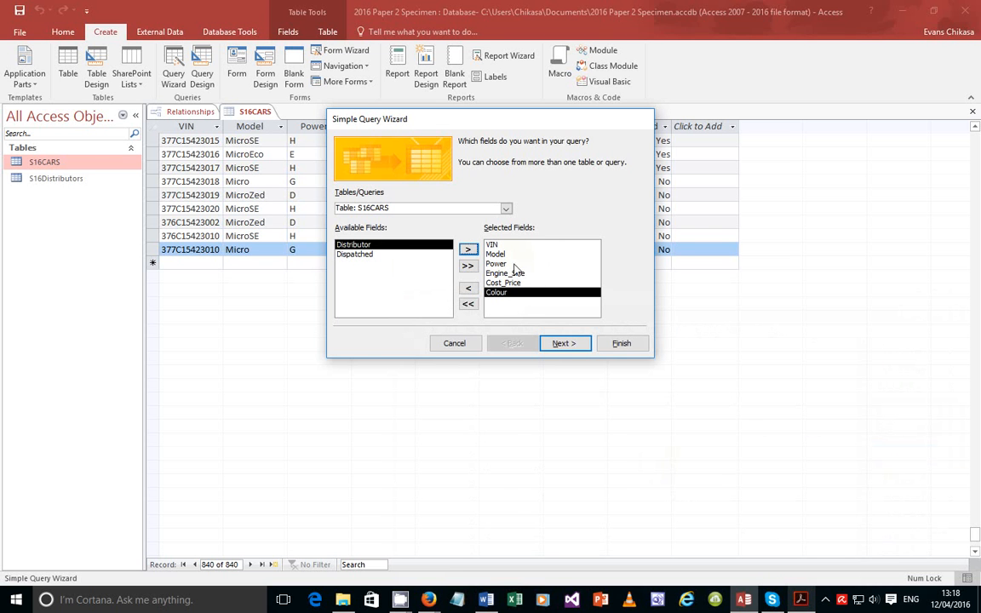
pyautogui.click(364, 208)
pyautogui.click(506, 208)
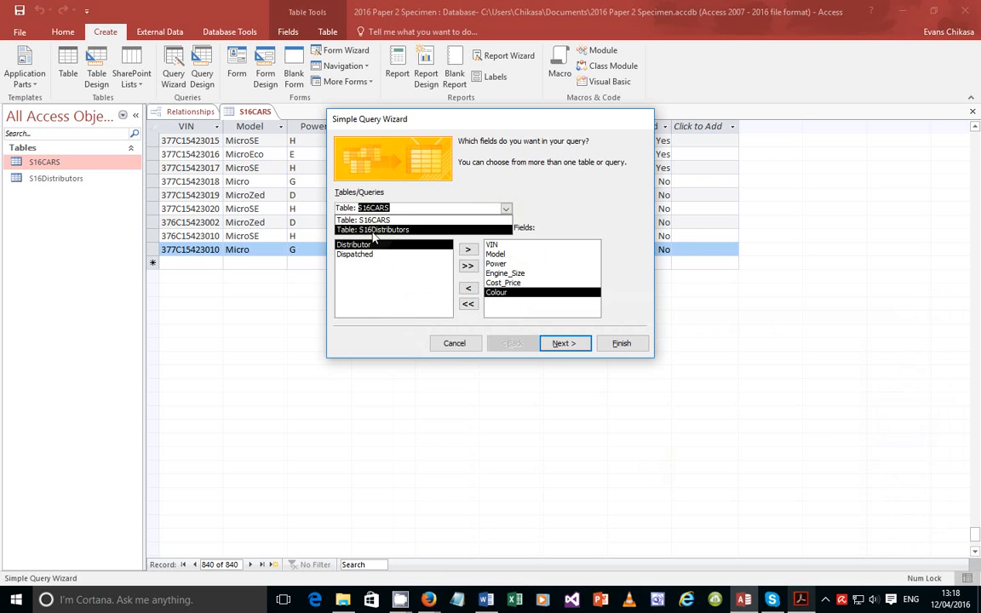
pyautogui.click(341, 229)
pyautogui.click(347, 303)
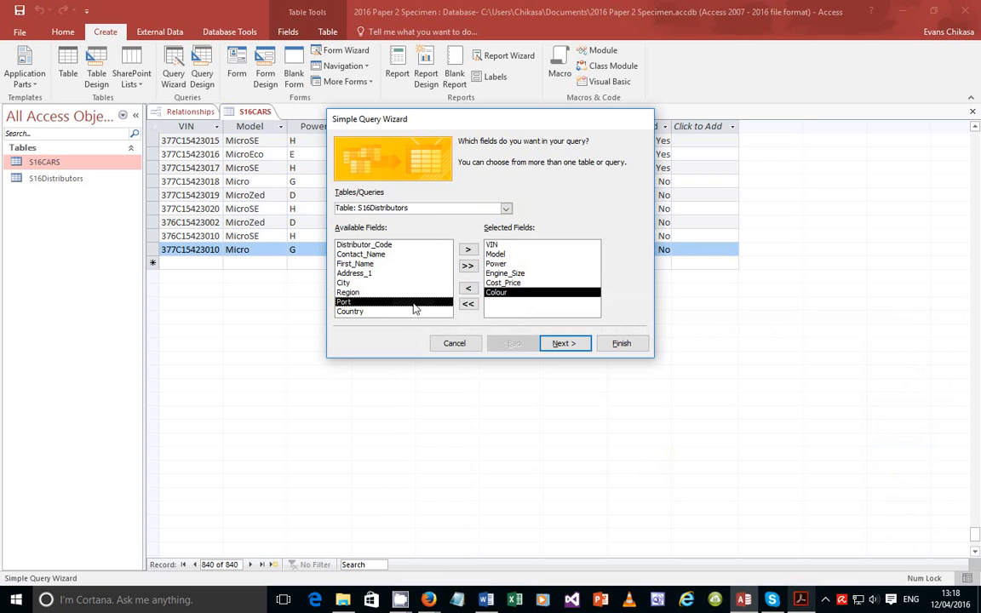
pyautogui.click(468, 250)
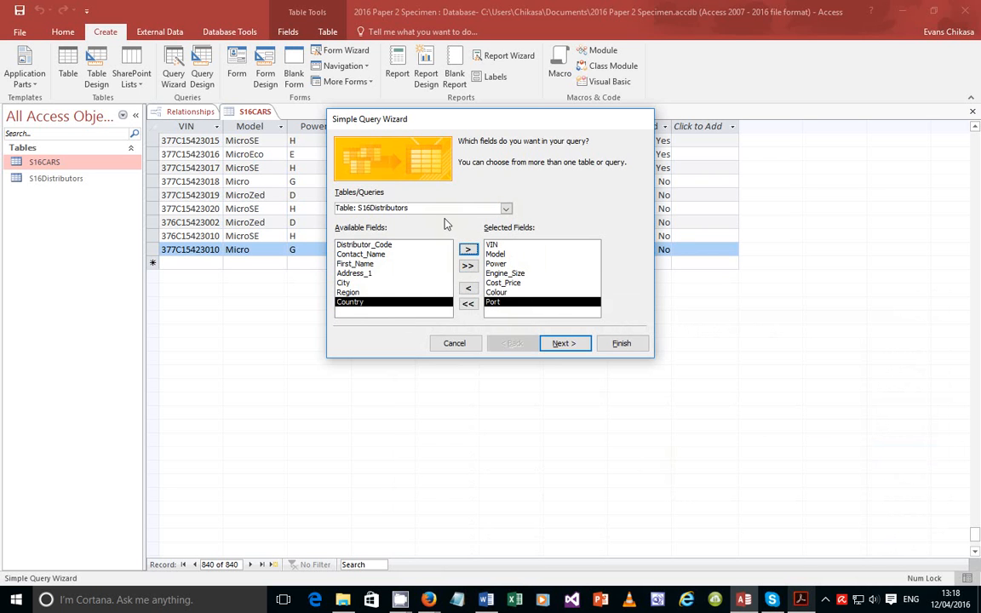
# Add the Distributor field from the S16CARS table to the query's selected fields
pyautogui.click(506, 207)
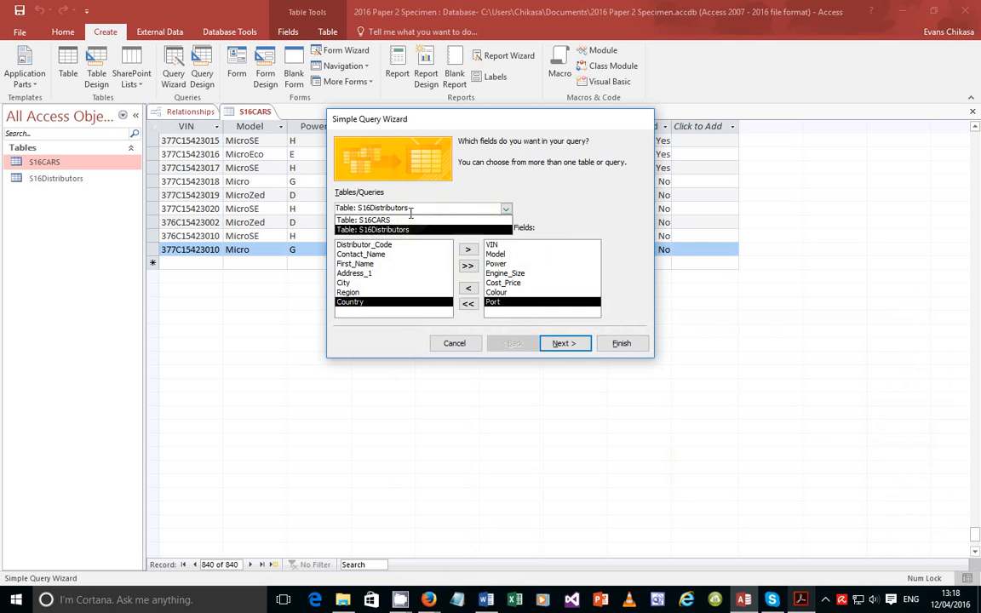
pyautogui.click(366, 219)
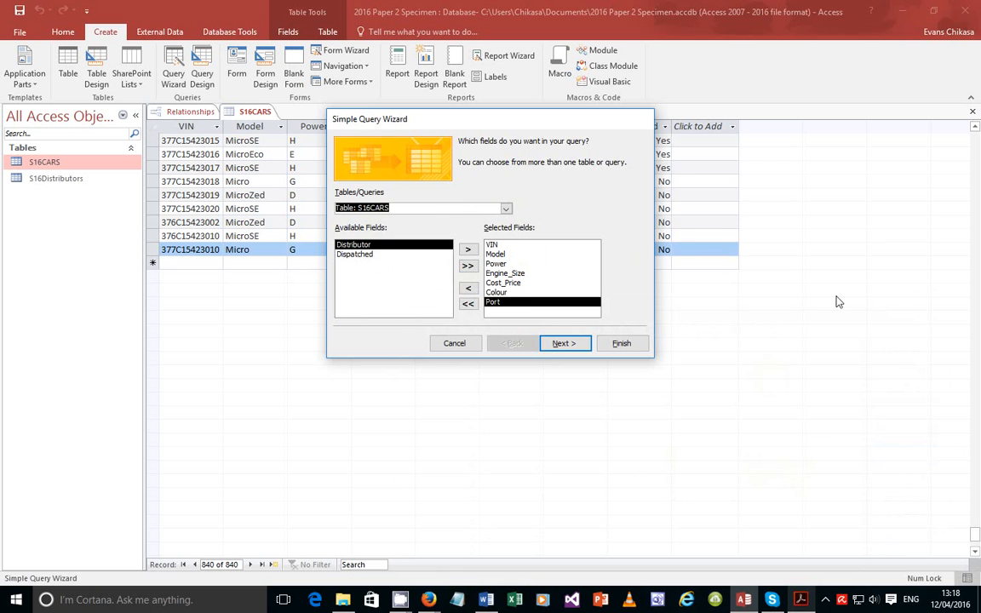
pyautogui.click(466, 250)
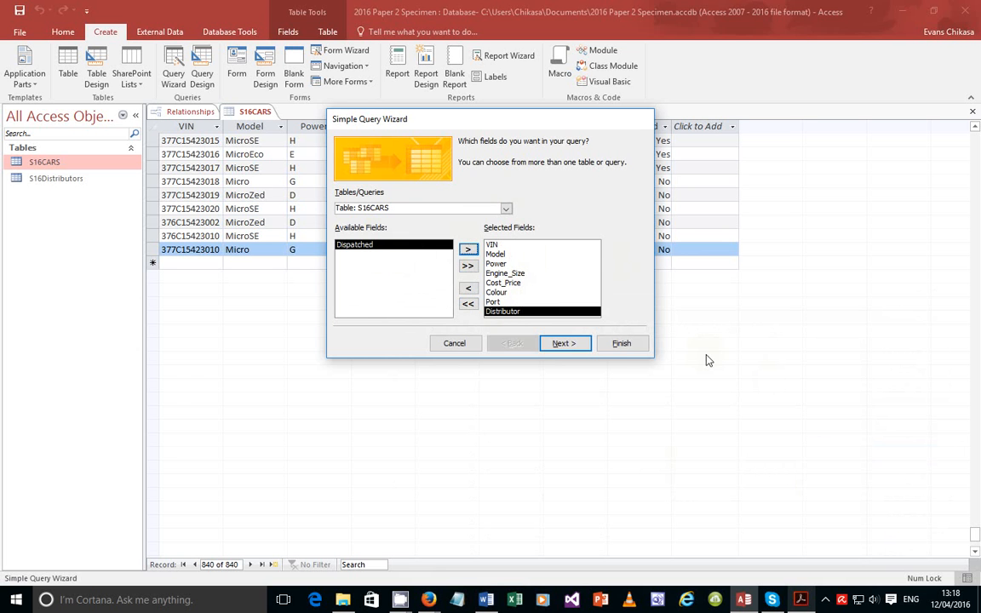
# Review question 27 in the exam PDF for the record conditions on country and dispatch and the list of fields to show
pyautogui.click(800, 599)
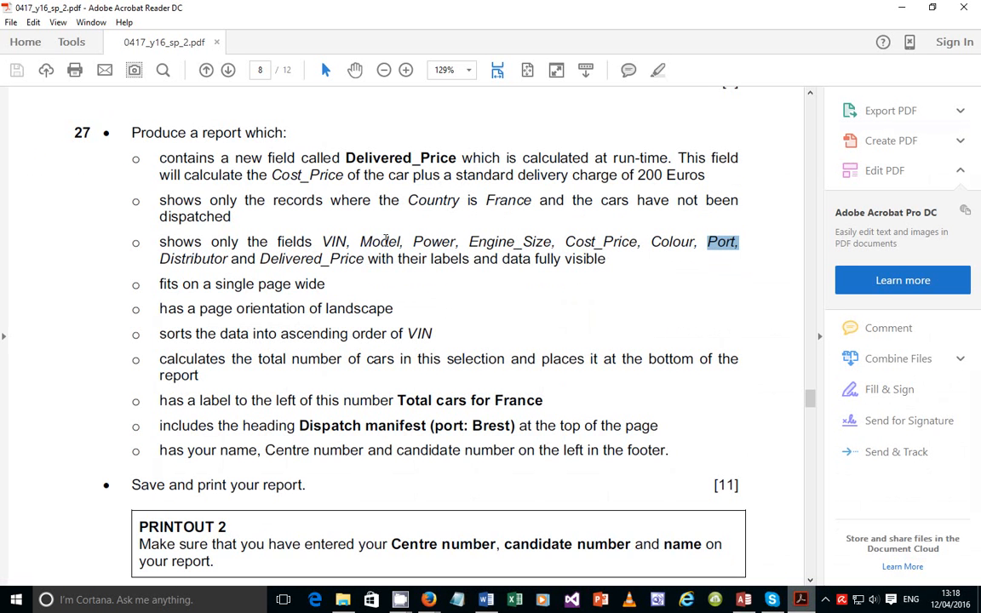
pyautogui.moveTo(232, 216); pyautogui.dragTo(696, 200)
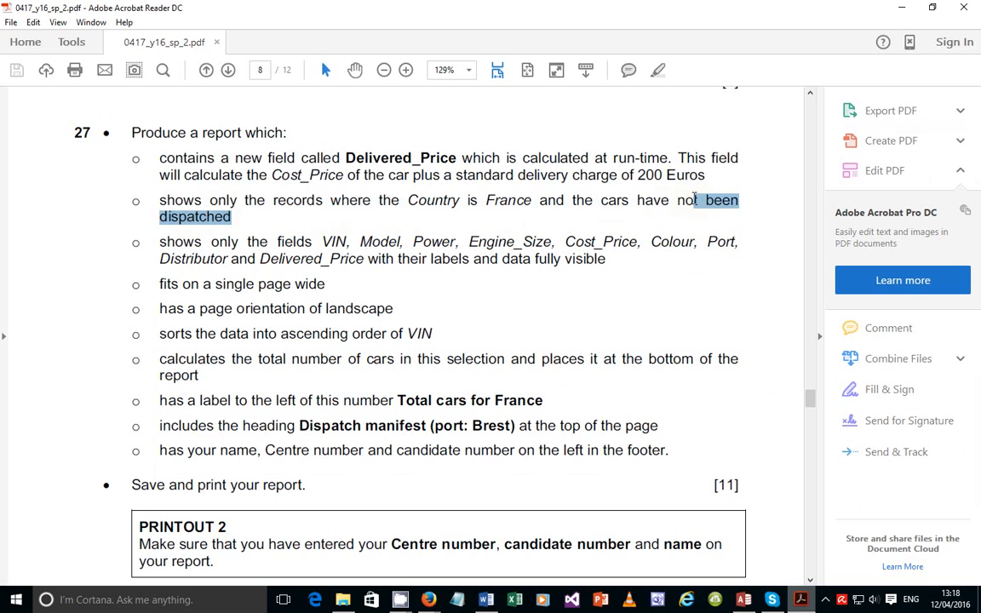
pyautogui.doubleClick(421, 202)
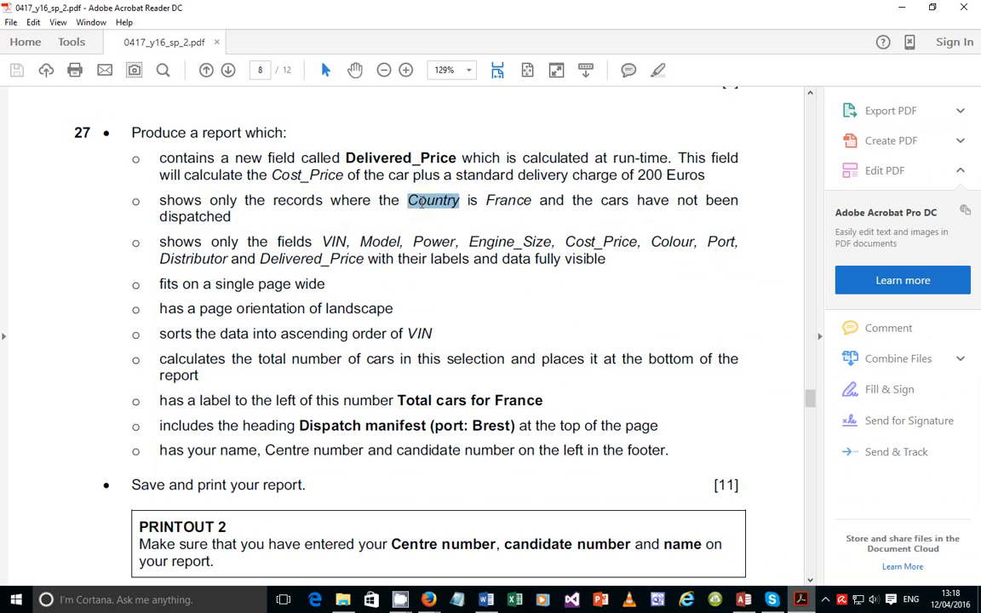
pyautogui.doubleClick(171, 218)
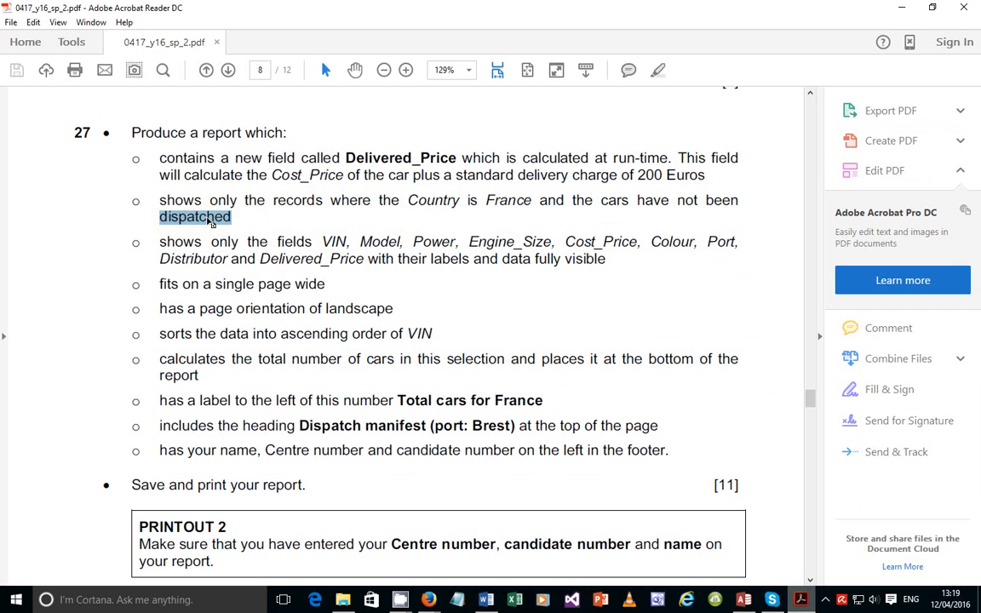
pyautogui.moveTo(322, 242); pyautogui.dragTo(556, 272)
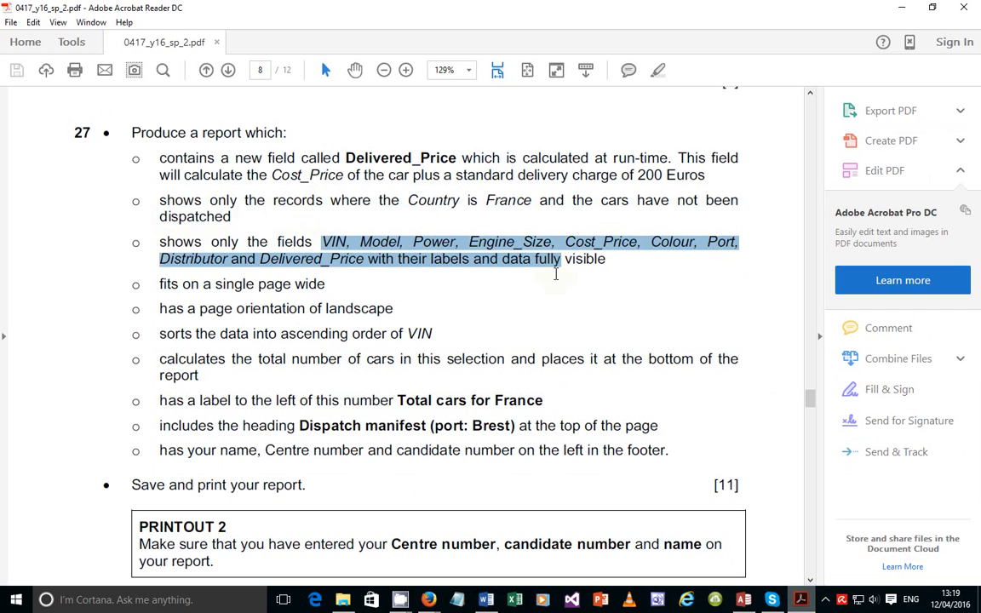
pyautogui.click(436, 200)
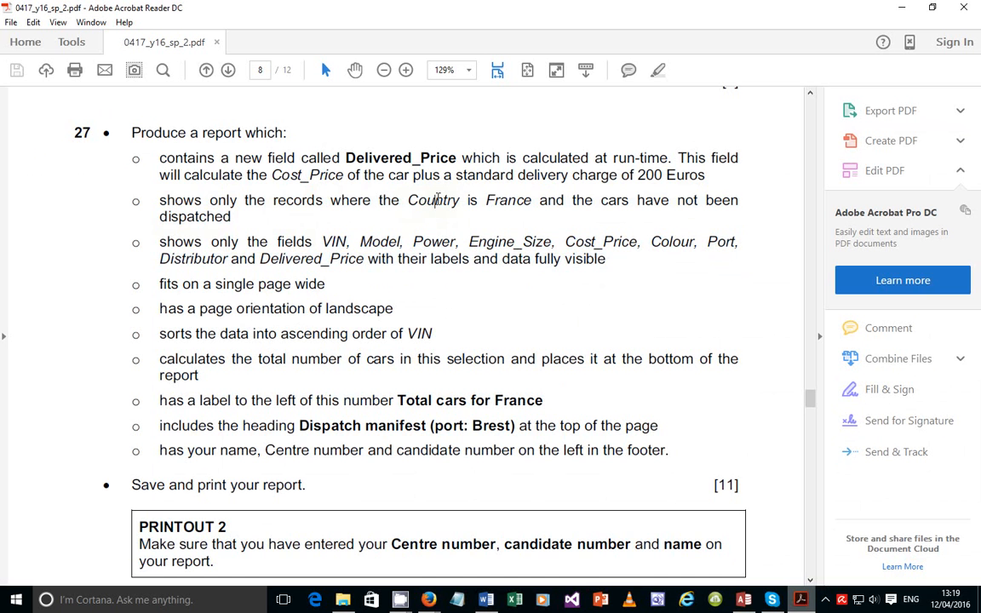
pyautogui.doubleClick(436, 200)
pyautogui.doubleClick(202, 218)
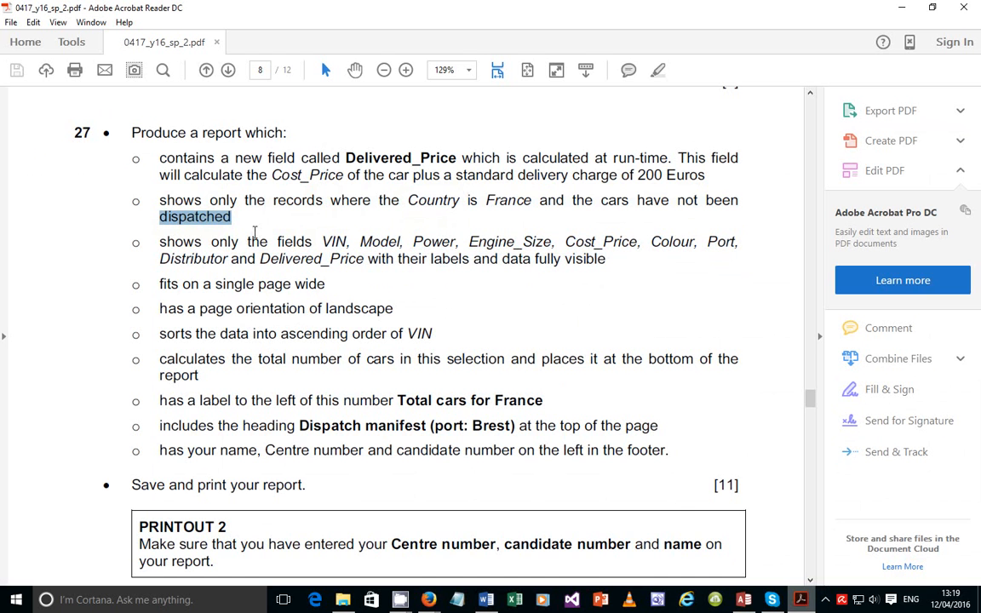
# Return to the Access query wizard and add Dispatched from S16CARS and Country from S16Distributors to the selected fields
pyautogui.hotkey('alt', 'Tab')
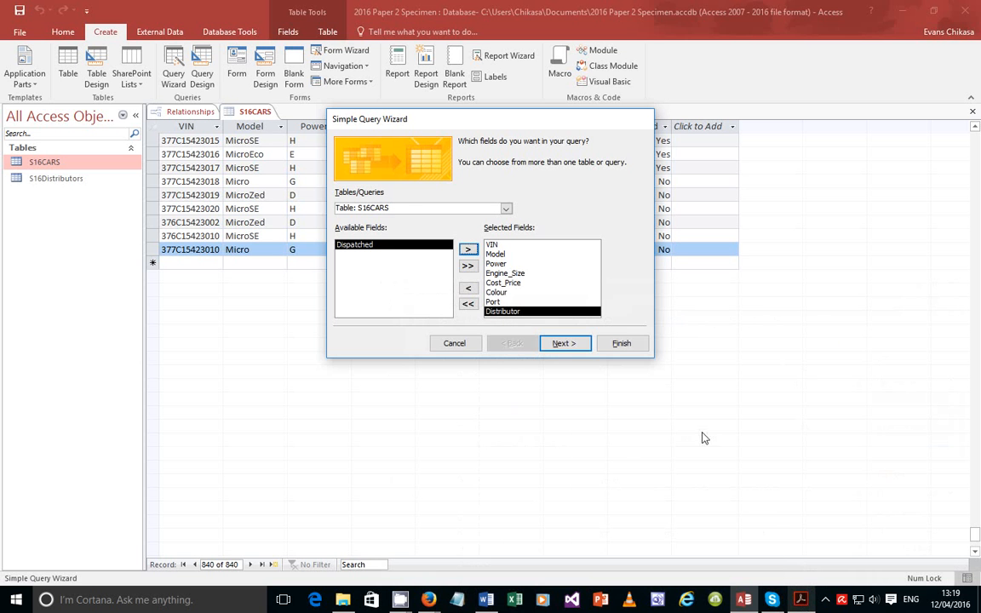
pyautogui.click(468, 249)
pyautogui.click(506, 208)
pyautogui.click(413, 228)
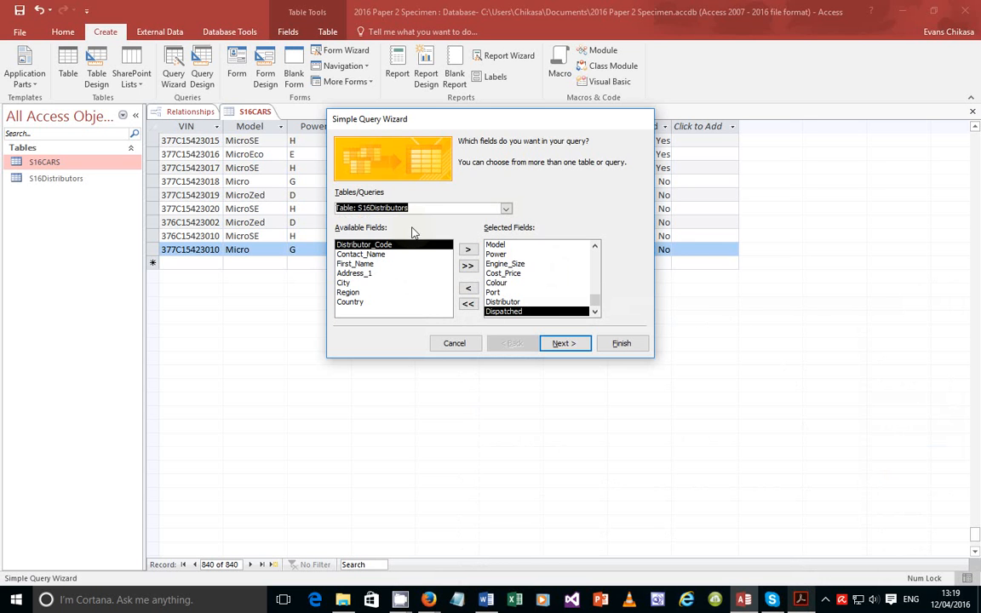
pyautogui.click(350, 302)
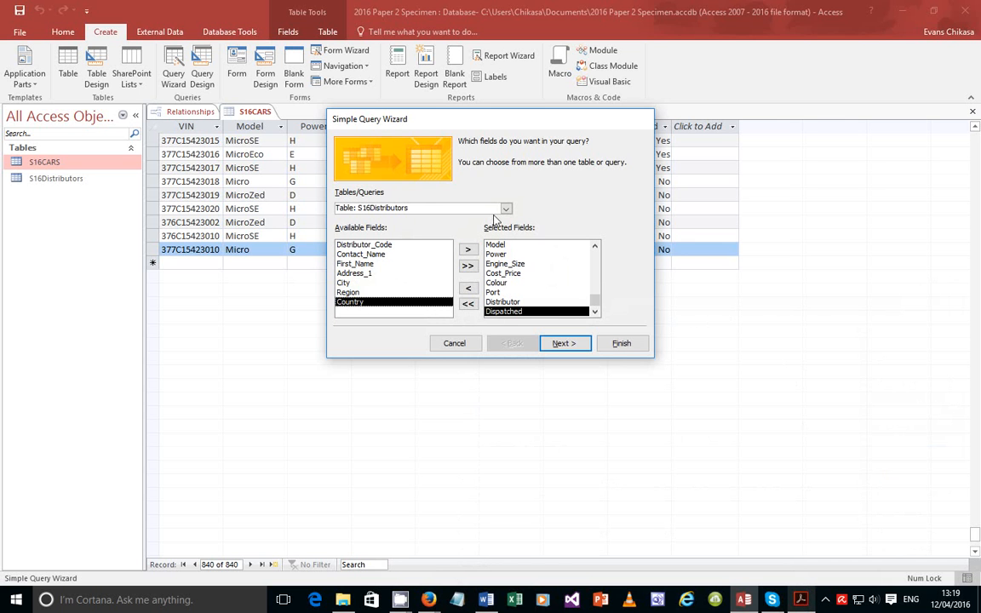
pyautogui.click(467, 249)
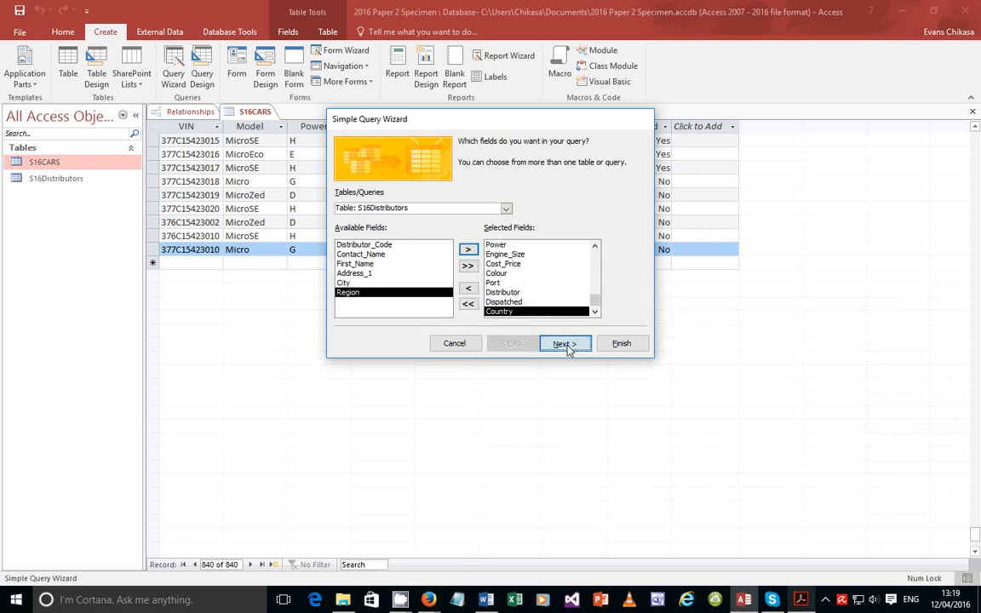
# Finish the query wizard with a detail query titled S16CARS Query and open its design for modification
pyautogui.click(565, 344)
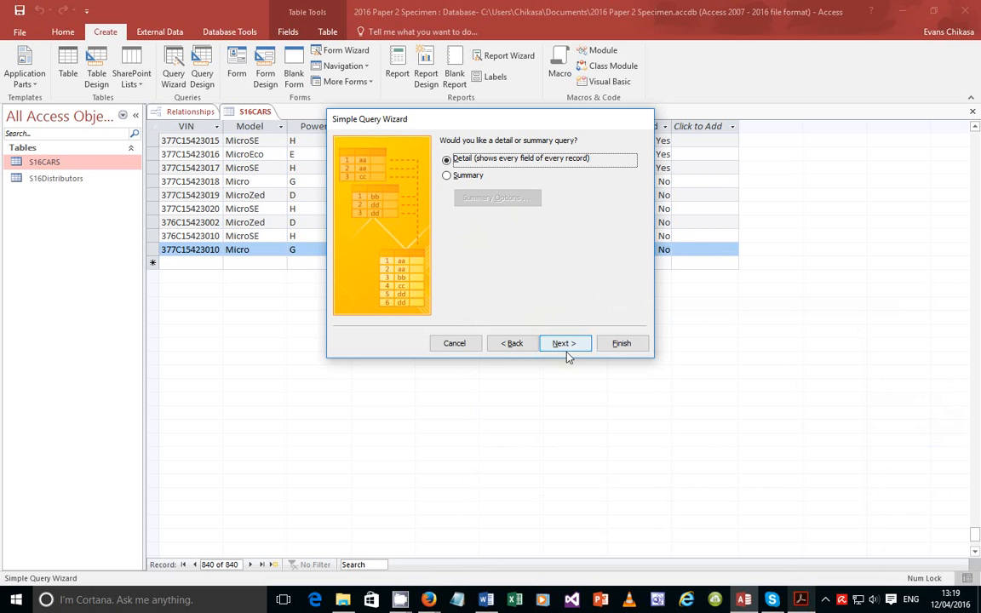
pyautogui.click(565, 344)
pyautogui.click(467, 270)
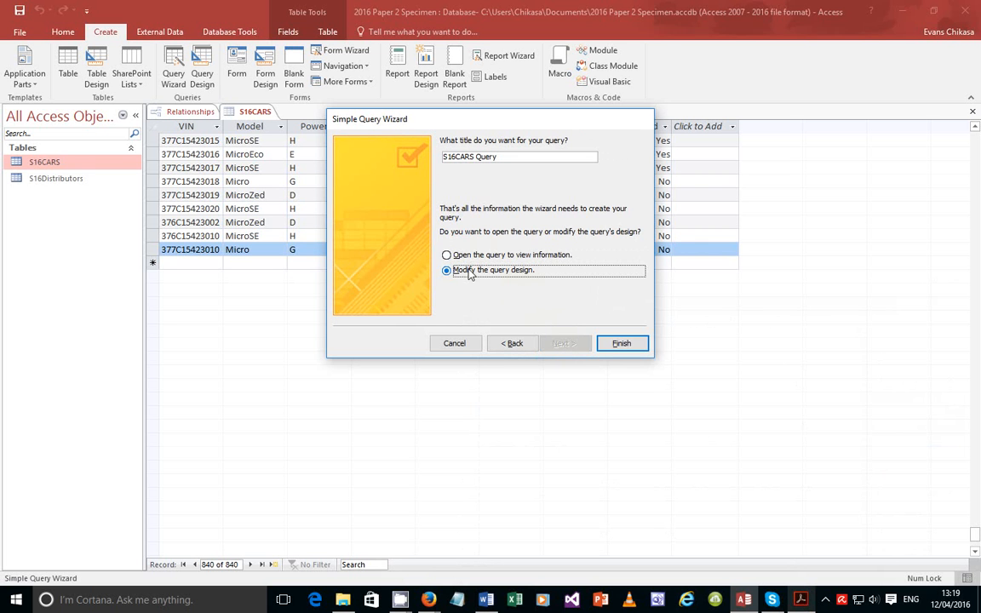
pyautogui.click(622, 343)
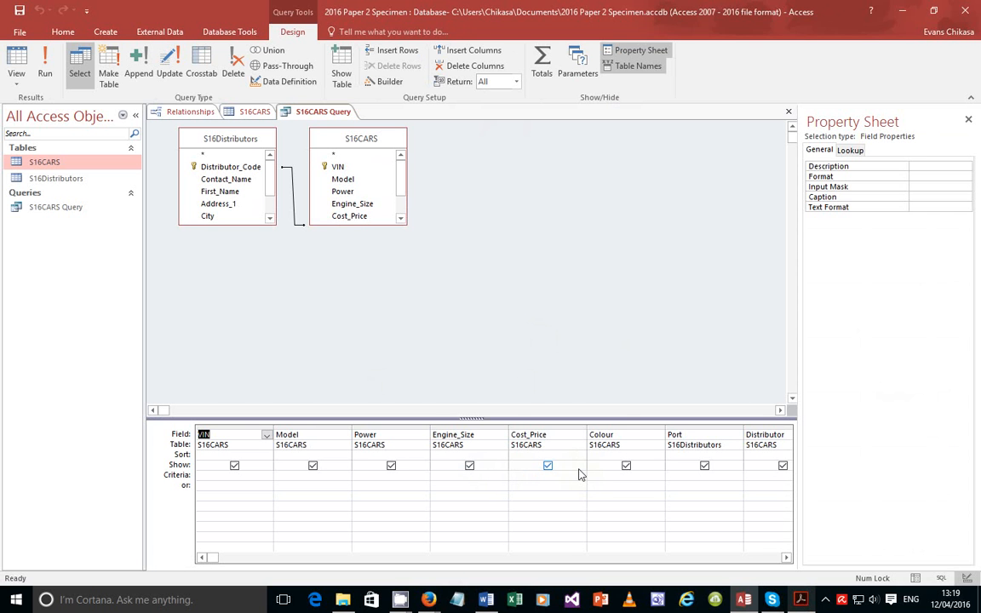
# Review question 27 in the exam PDF for how the new Delivered_Price field must be calculated
pyautogui.click(801, 600)
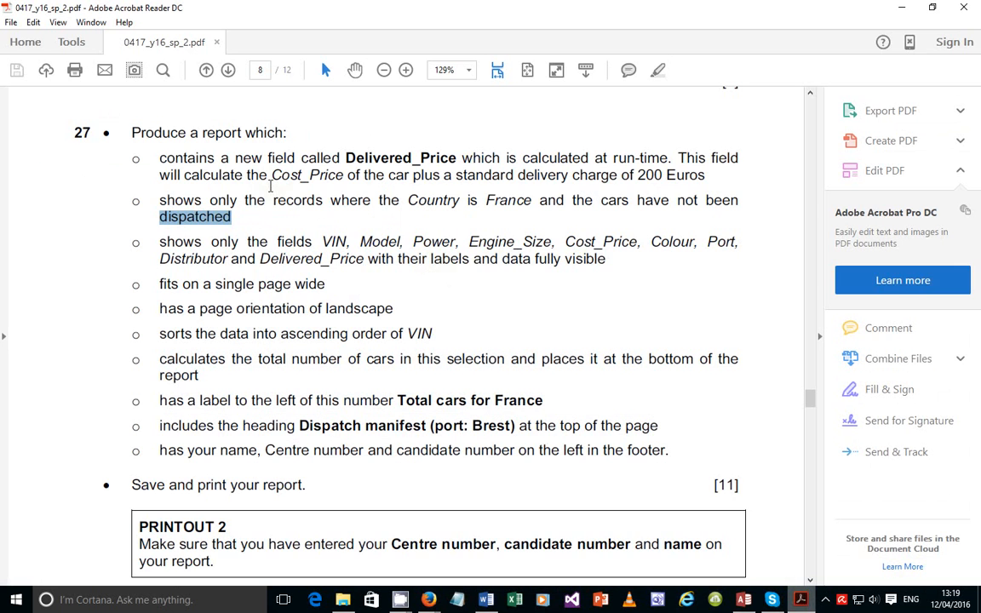
pyautogui.click(318, 162)
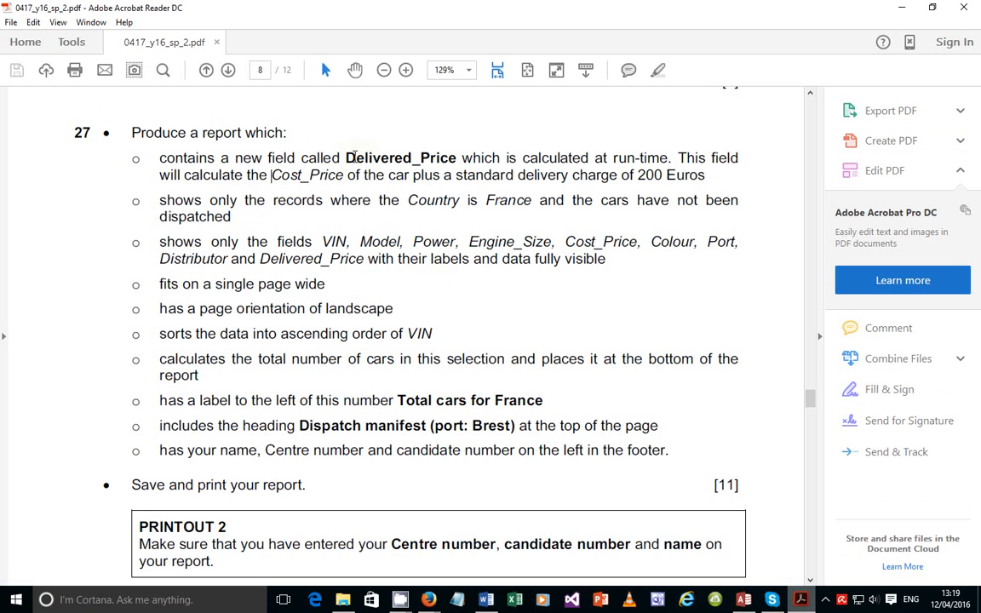
pyautogui.moveTo(355, 157); pyautogui.dragTo(449, 159)
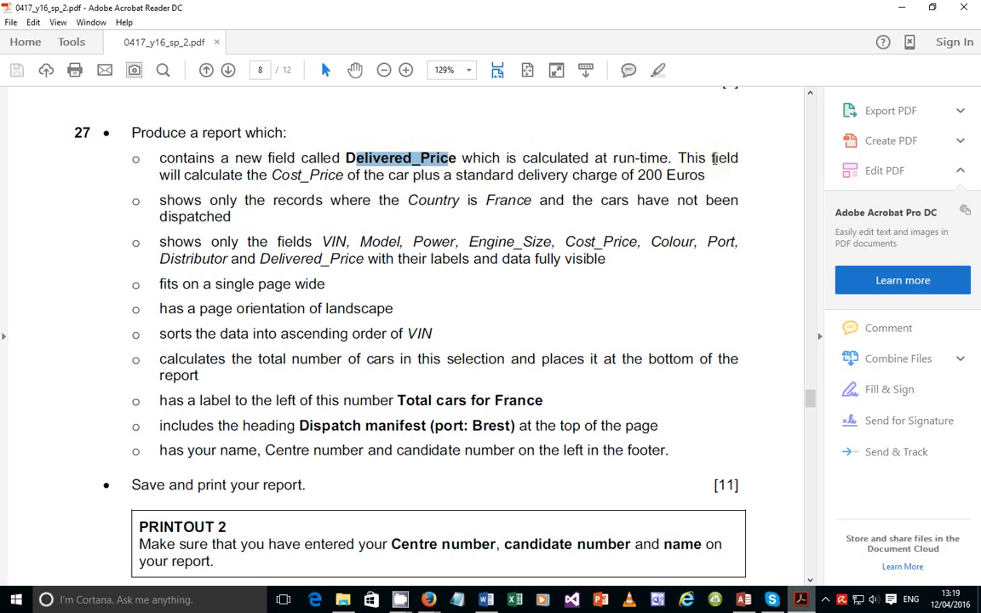
pyautogui.moveTo(700, 157); pyautogui.dragTo(694, 160)
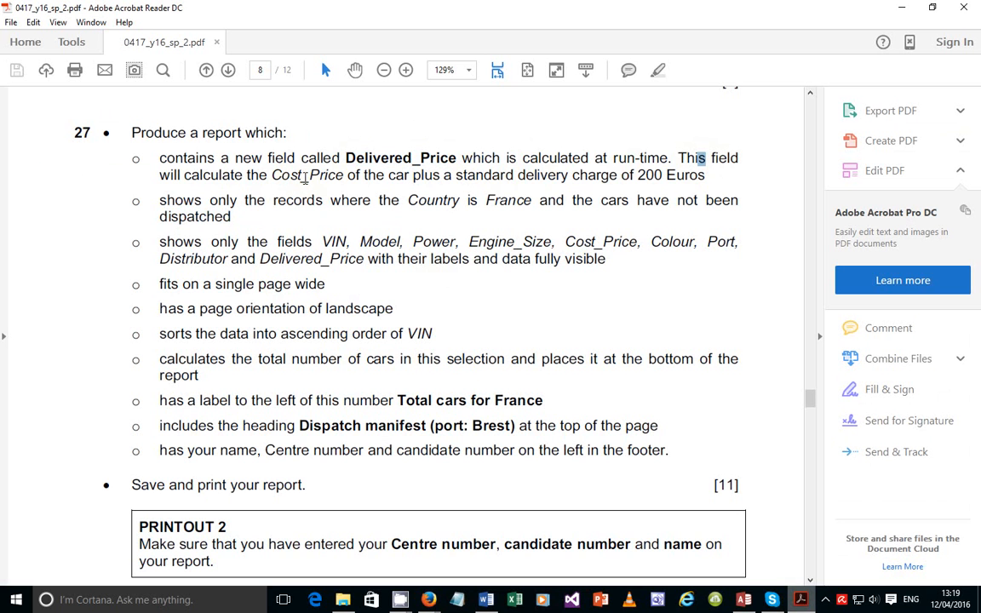
pyautogui.moveTo(412, 176); pyautogui.dragTo(682, 182)
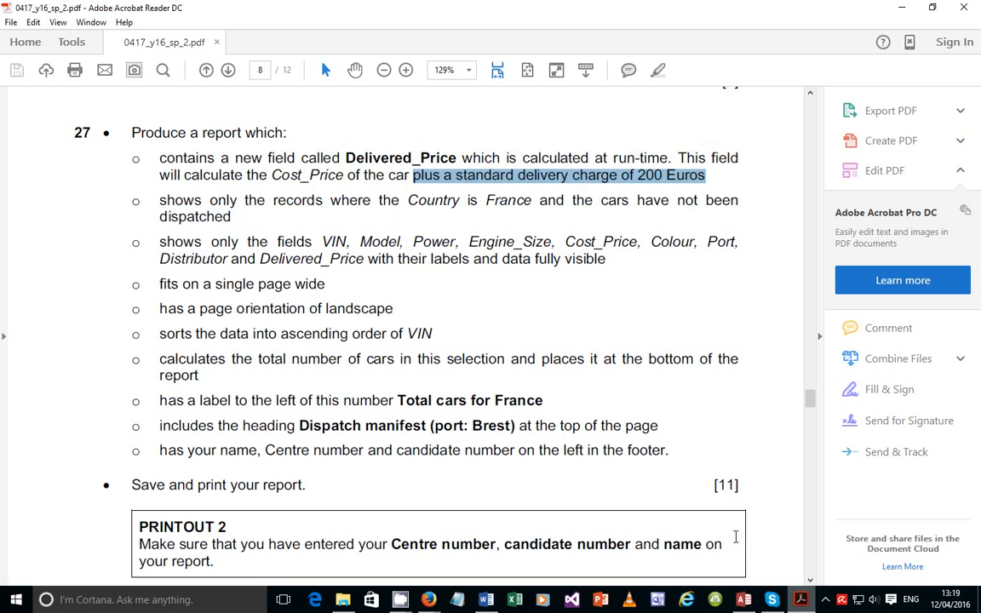
# Return to the Access query design and add a calculated field [Cost_Price]+200 in the empty column after Country
pyautogui.hotkey('alt', 'Tab')
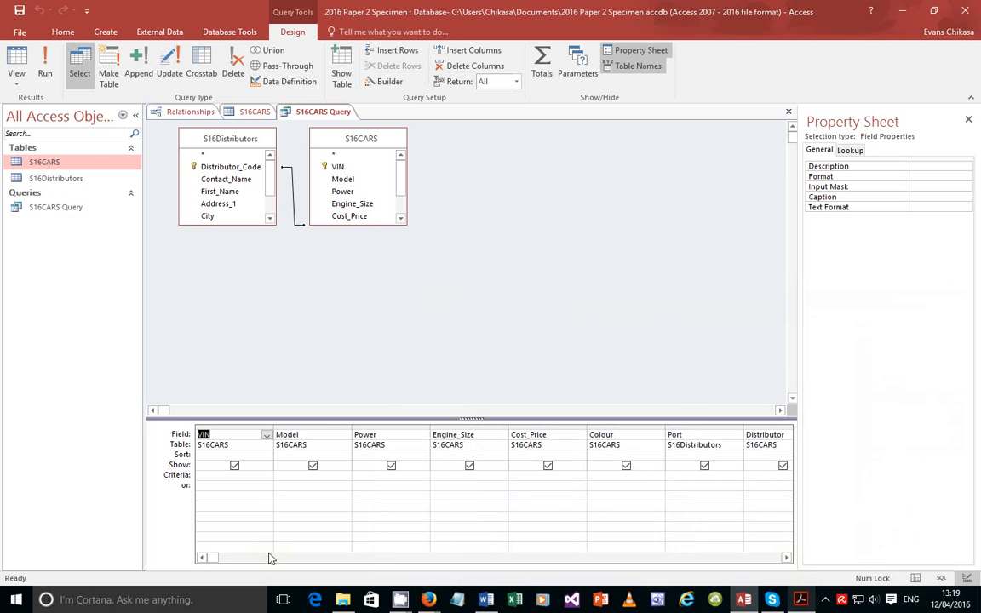
pyautogui.moveTo(219, 559); pyautogui.dragTo(467, 567)
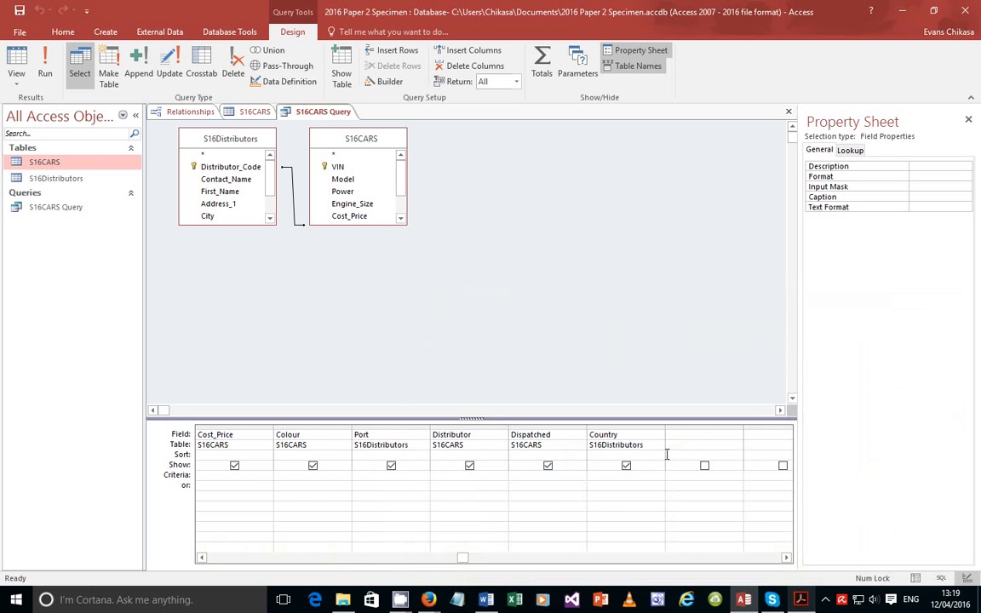
pyautogui.click(684, 434)
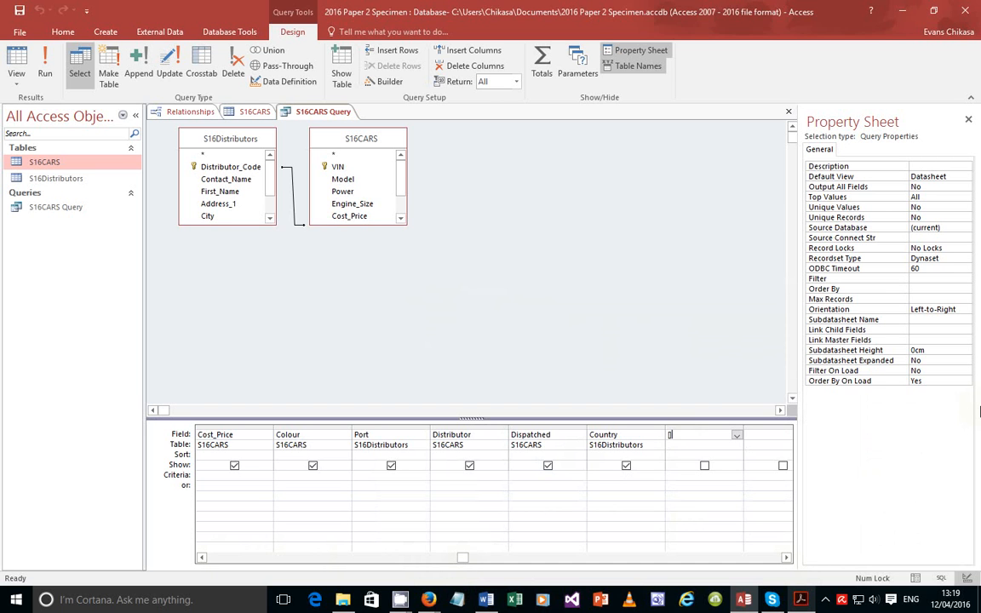
pyautogui.write('[Cost_Price]+')
pyautogui.write('200')
pyautogui.click(723, 454)
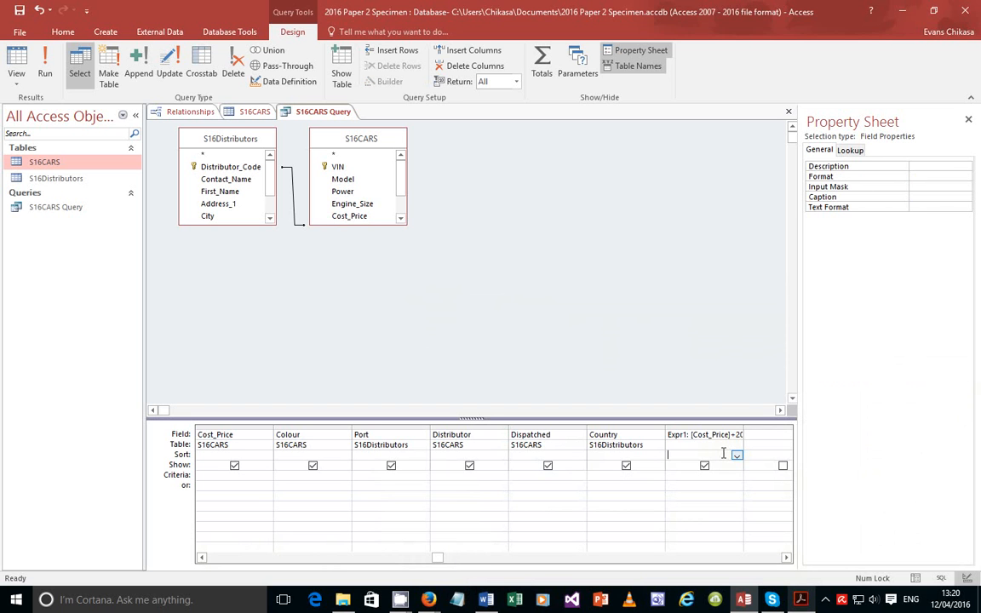
# Replace the calculated field's default name Expr1 with Delivered_Price, copied from question 27 in the exam PDF
pyautogui.doubleClick(675, 434)
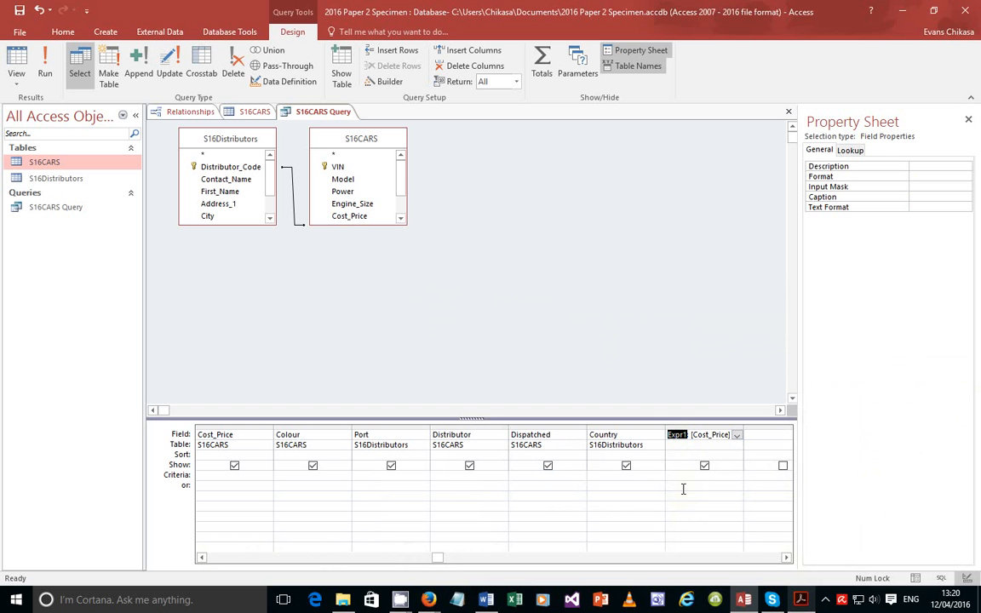
pyautogui.click(801, 597)
pyautogui.tripleClick(400, 158)
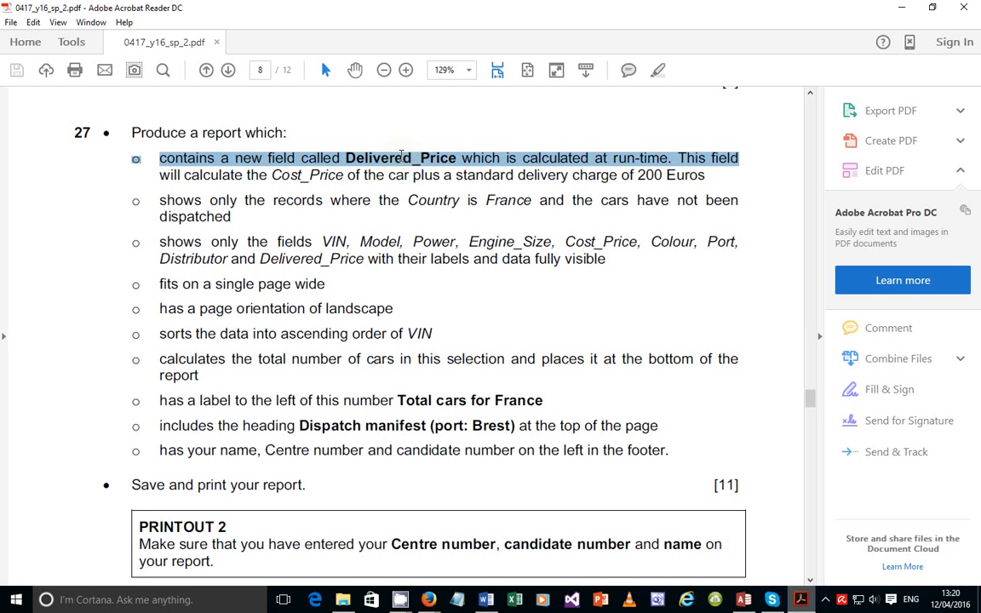
pyautogui.click(452, 154)
pyautogui.moveTo(454, 154); pyautogui.dragTo(345, 158)
pyautogui.rightClick(352, 159)
pyautogui.click(379, 172)
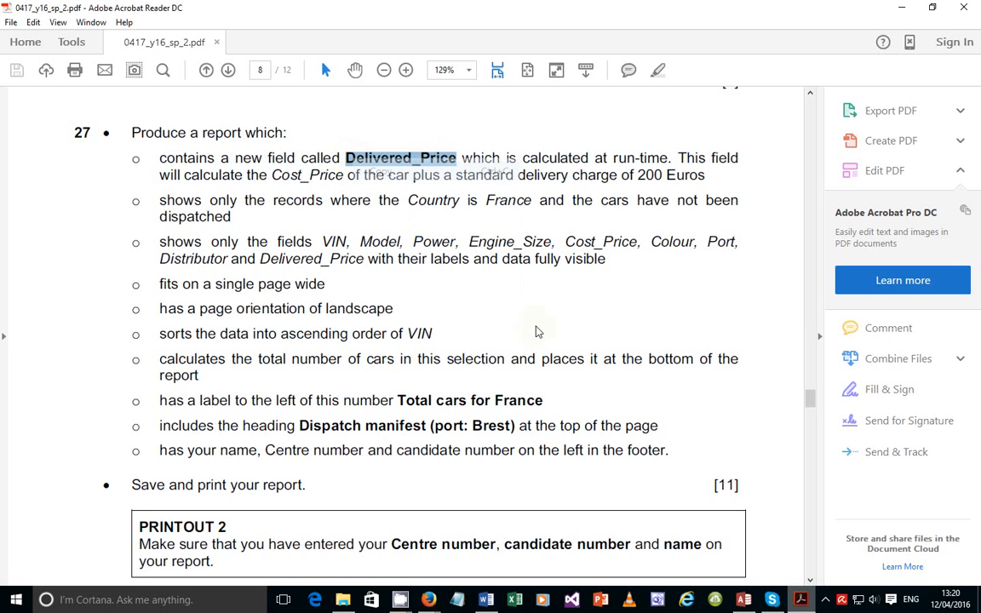
pyautogui.hotkey('alt', 'Tab')
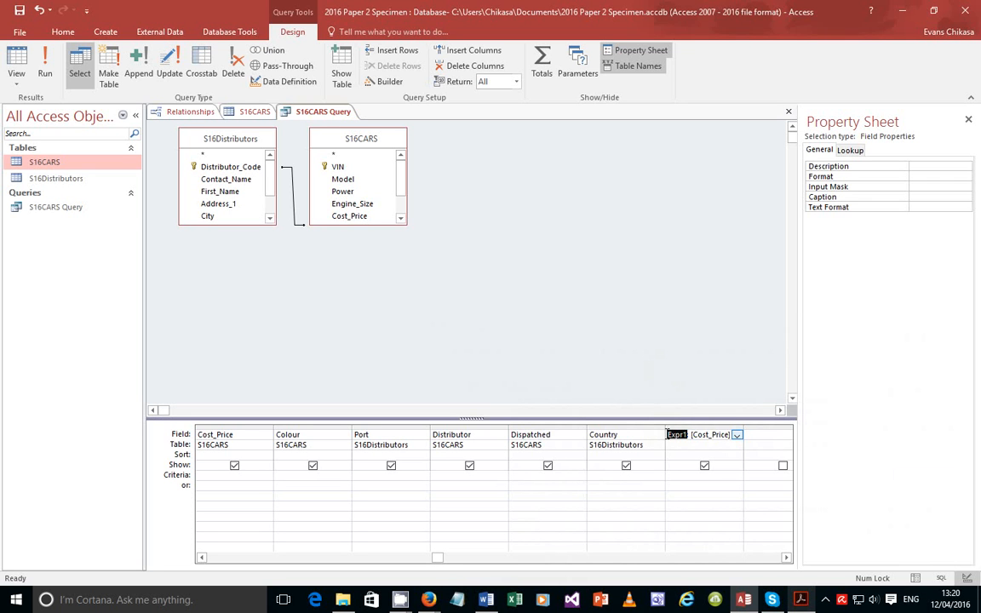
pyautogui.hotkey('ctrl', 'v')
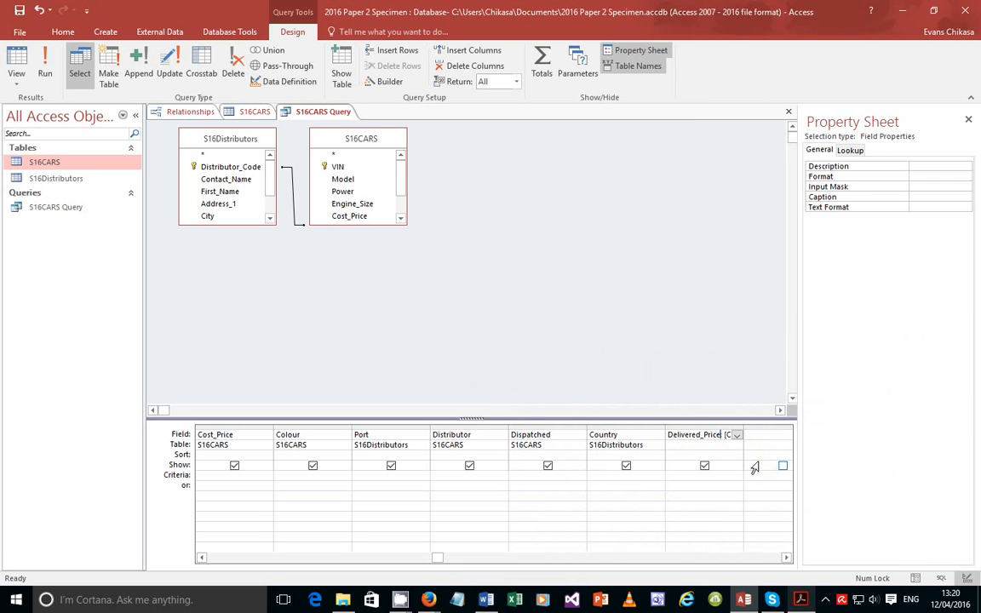
pyautogui.write(':')
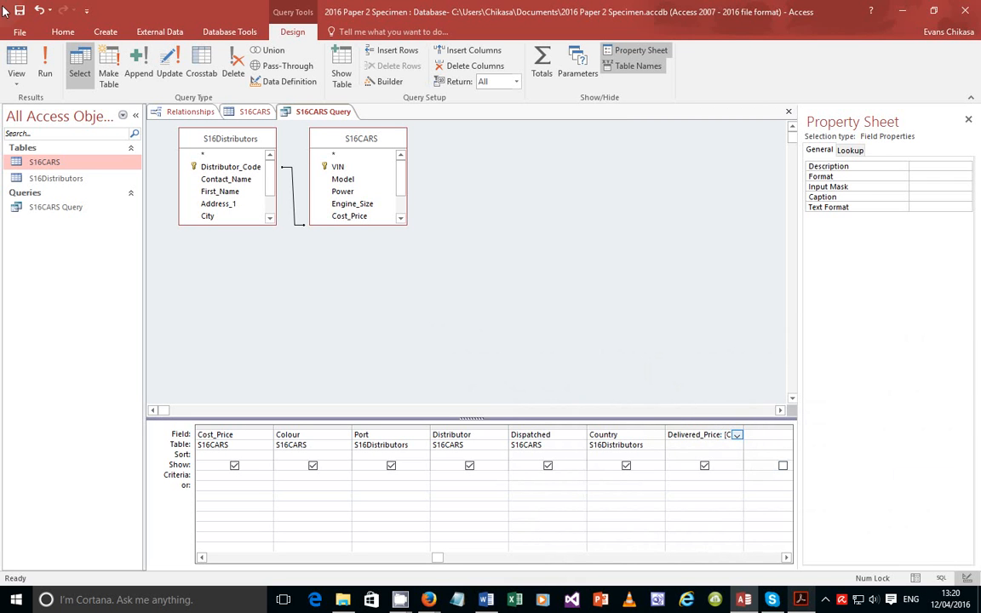
# Run the query and fit all datasheet column widths to their contents to check the Delivered_Price values
pyautogui.click(45, 68)
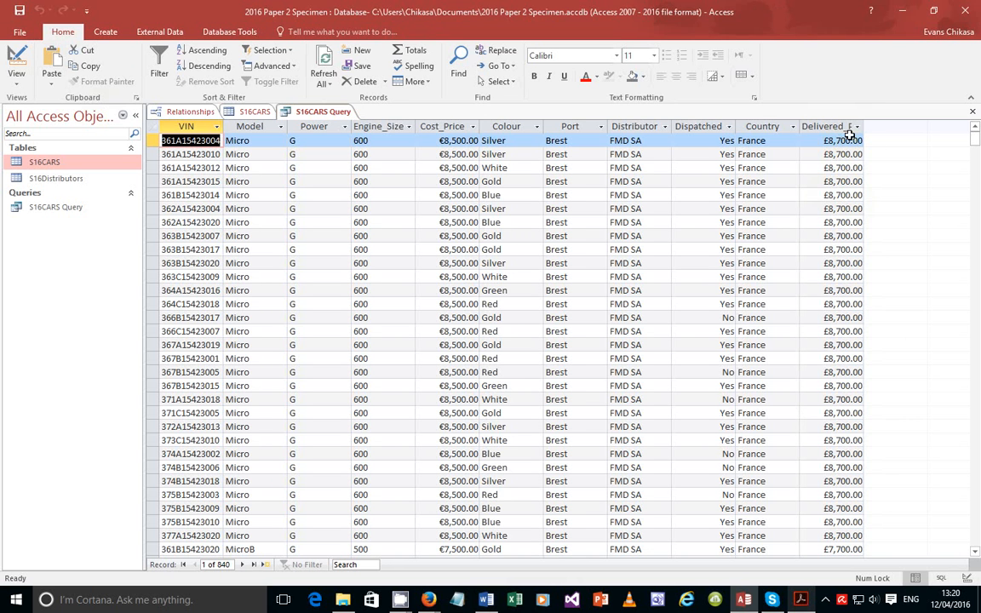
pyautogui.click(153, 126)
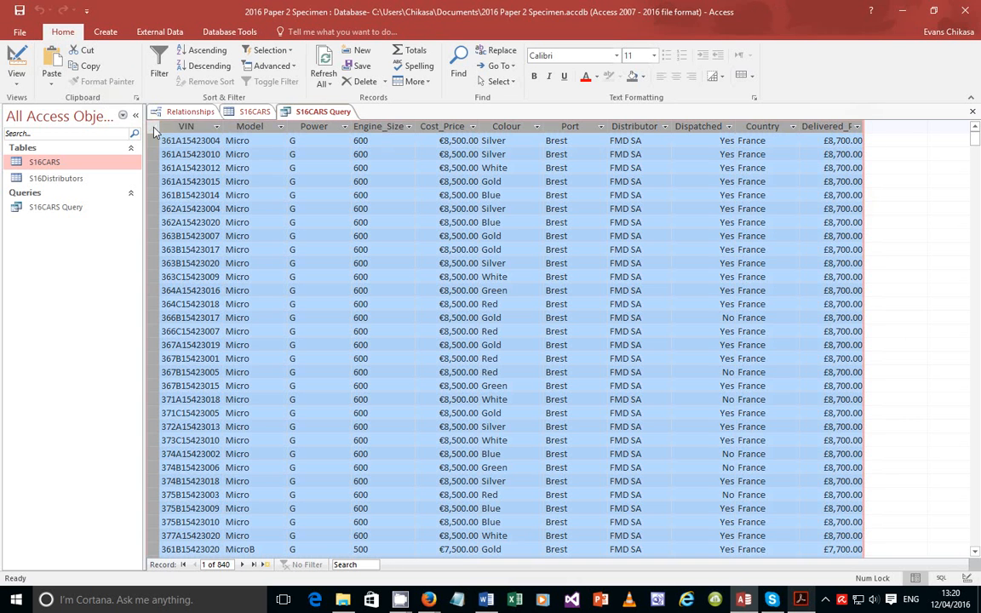
pyautogui.doubleClick(291, 126)
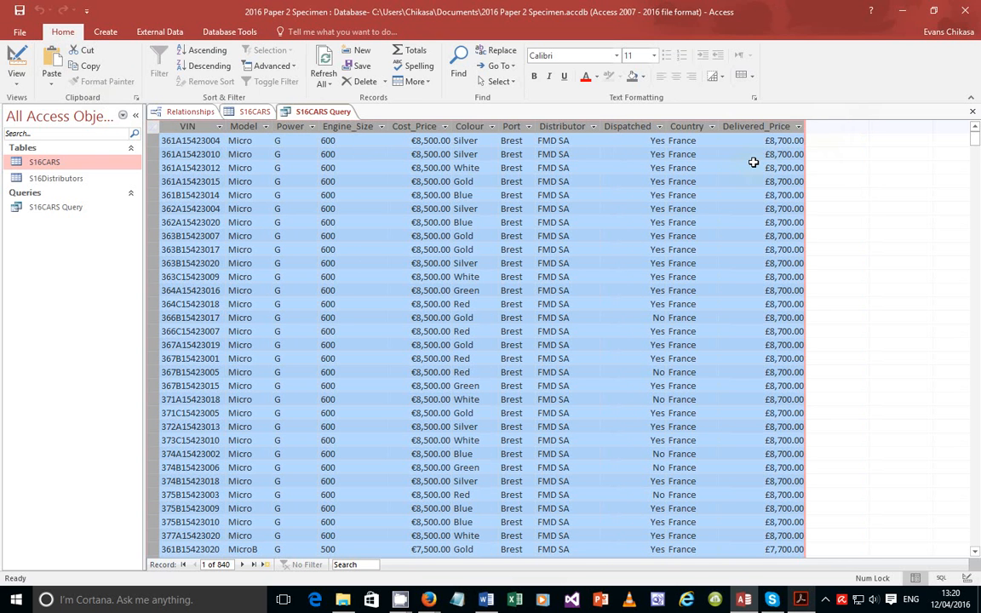
pyautogui.click(771, 141)
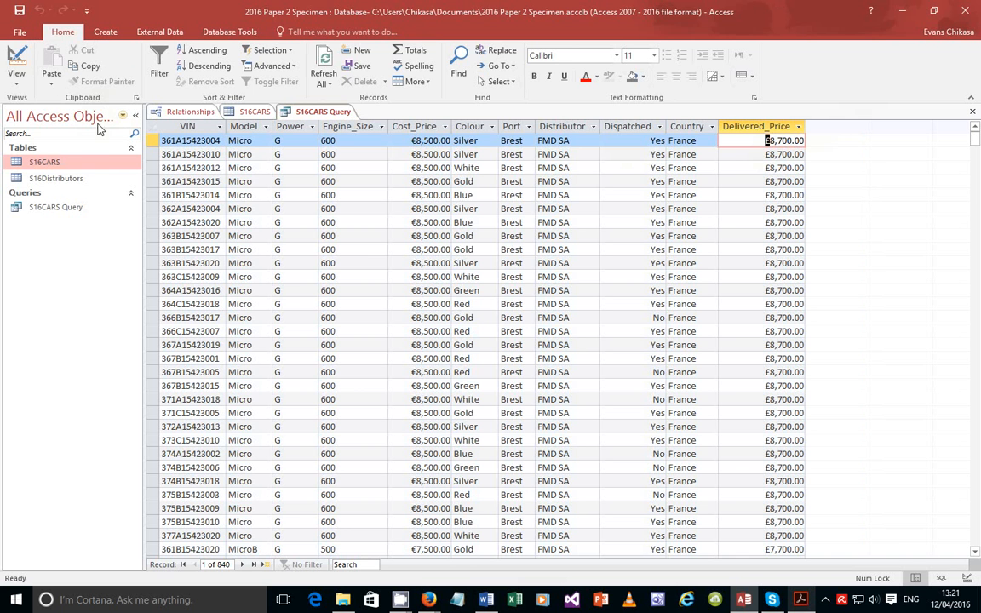
# In the query design, format the Delivered_Price field as Euro with two decimal places
pyautogui.click(16, 76)
pyautogui.click(42, 155)
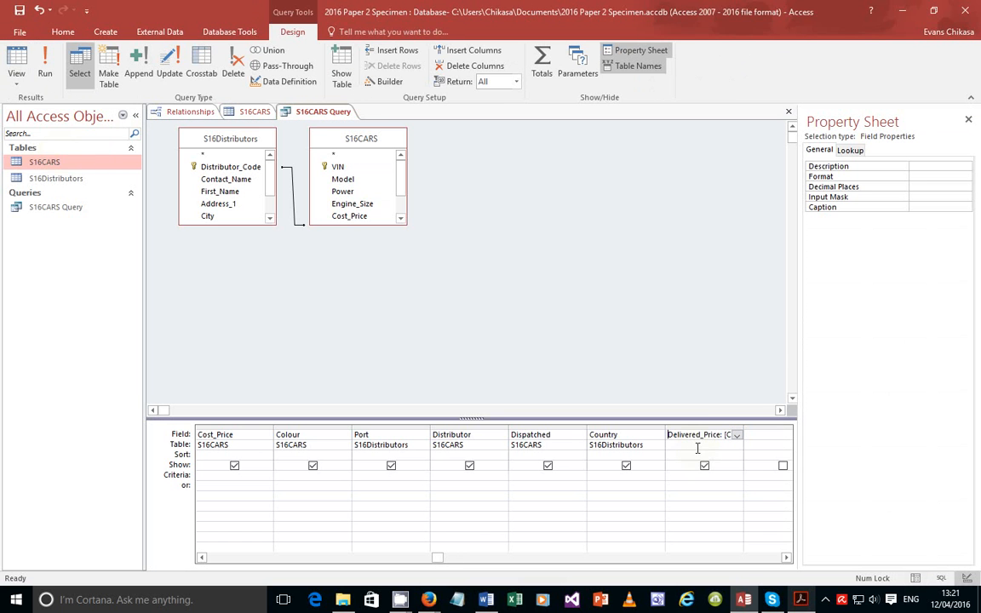
pyautogui.rightClick(699, 437)
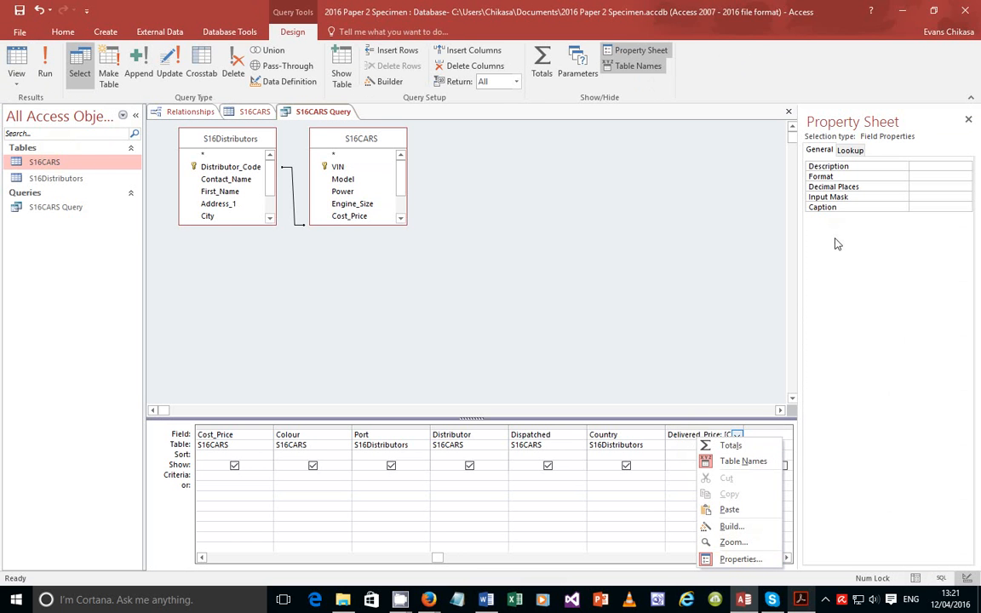
pyautogui.click(935, 178)
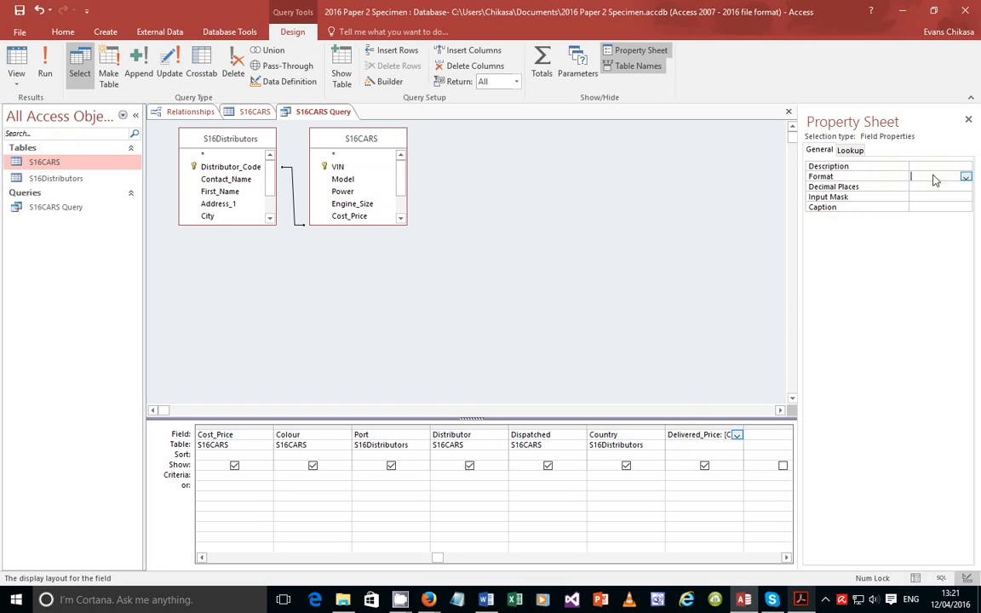
pyautogui.click(966, 176)
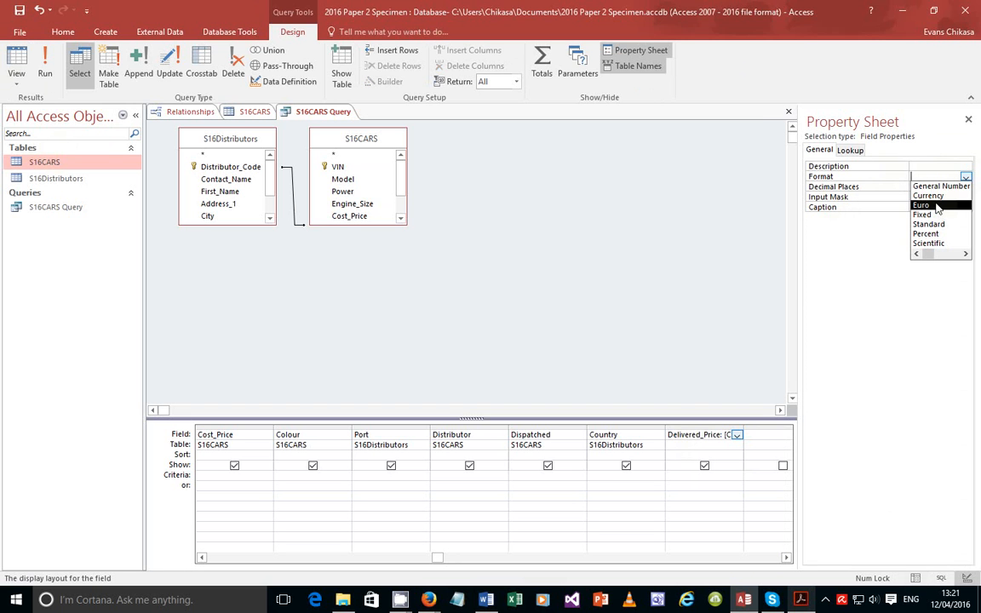
pyautogui.click(922, 205)
pyautogui.click(936, 187)
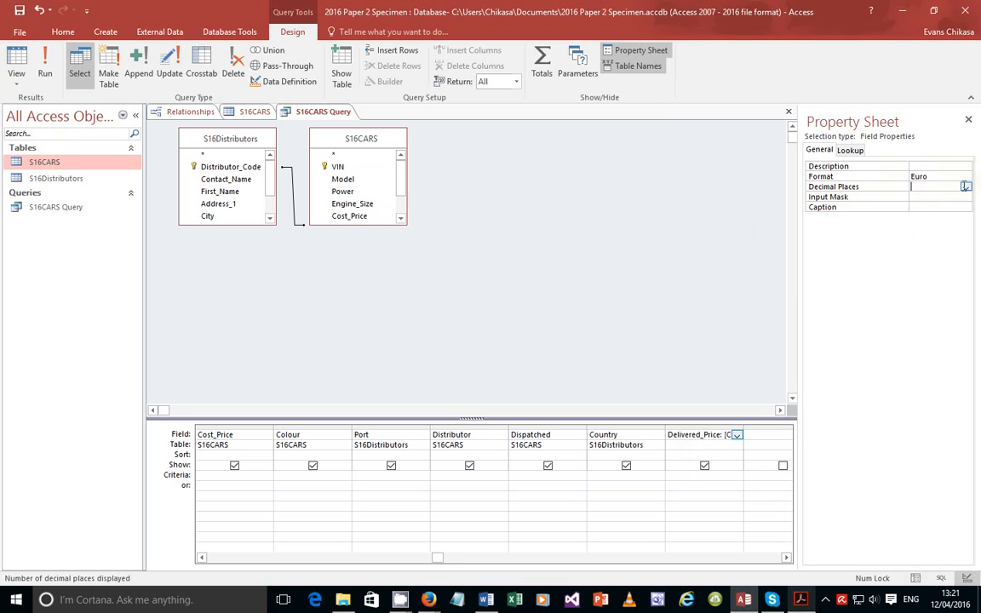
pyautogui.click(965, 187)
pyautogui.click(920, 228)
# Run the query again and compare the Delivered_Price values with Cost_Price across the records
pyautogui.click(55, 73)
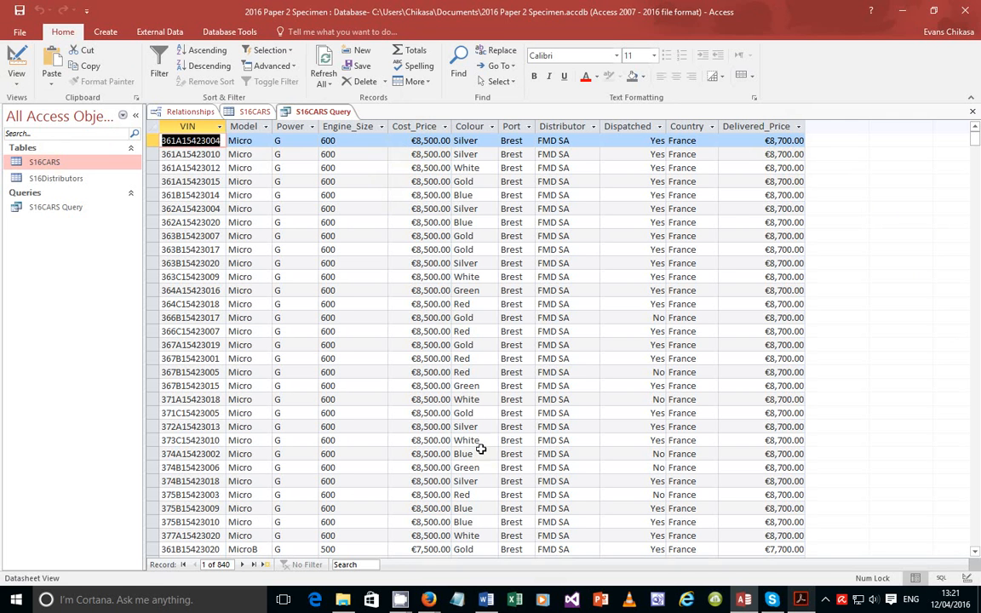
pyautogui.scroll(-10, 464, 471)
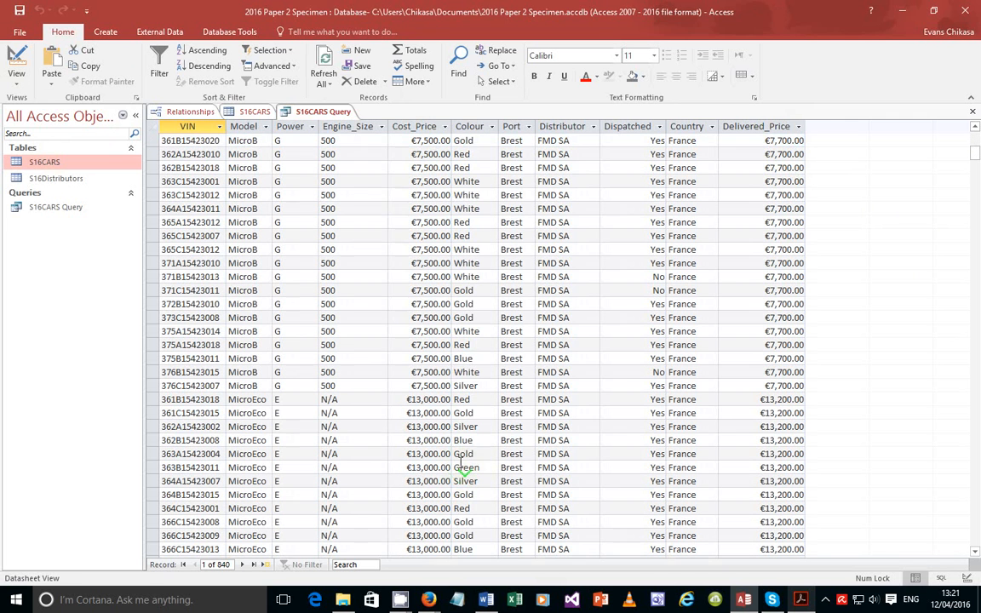
pyautogui.click(434, 400)
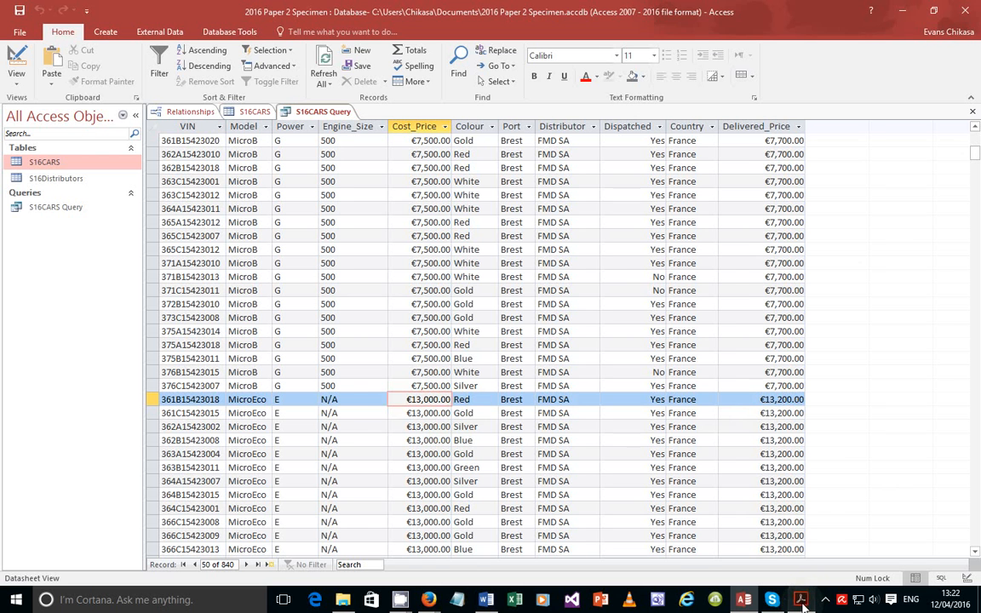
# Recheck the Delivered_Price requirement in the exam PDF and reopen S16CARS Query in Access design view
pyautogui.click(801, 600)
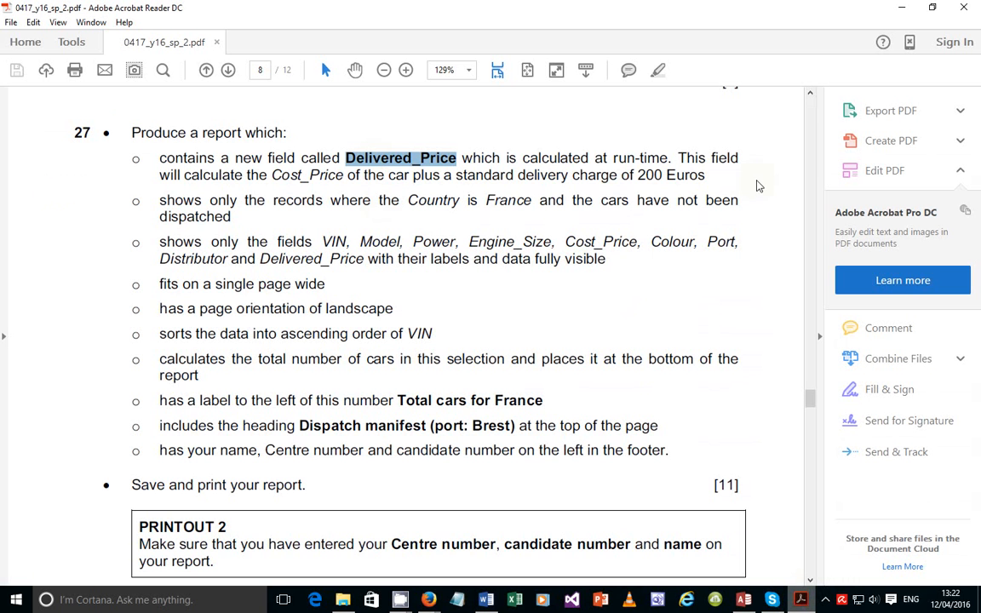
pyautogui.moveTo(714, 160); pyautogui.dragTo(280, 159)
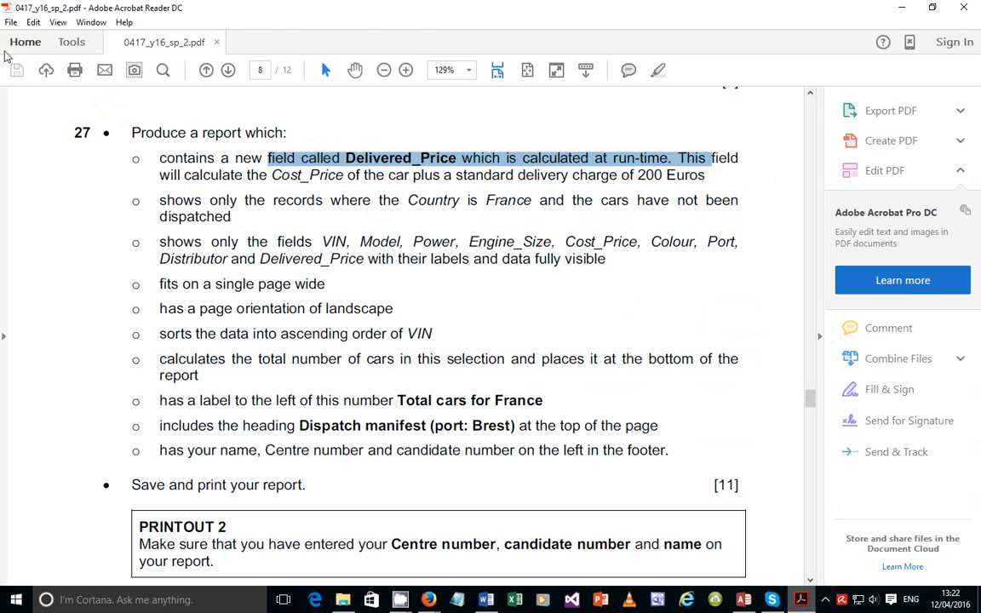
pyautogui.click(788, 602)
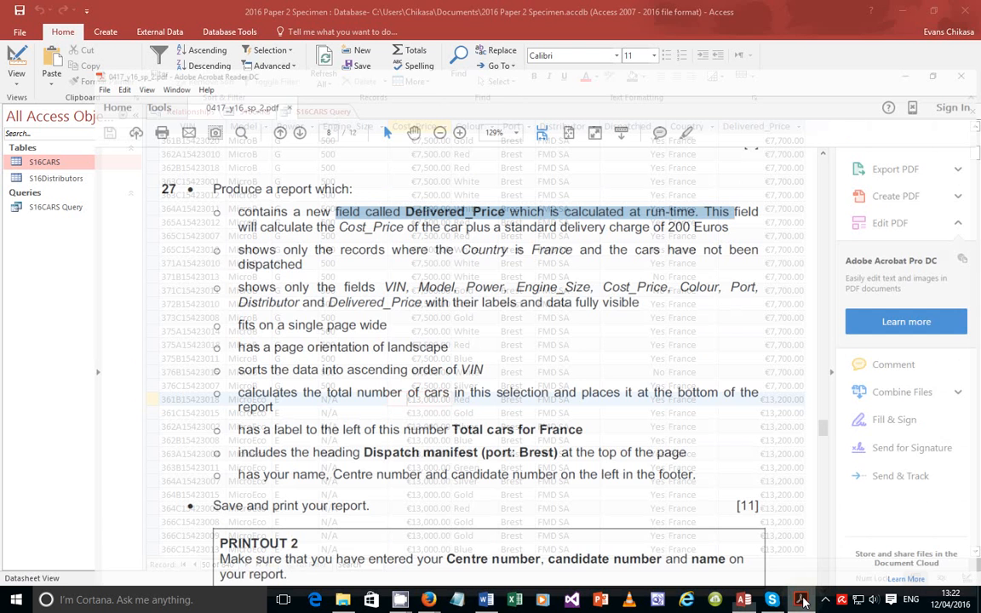
pyautogui.scroll(10, 766, 183)
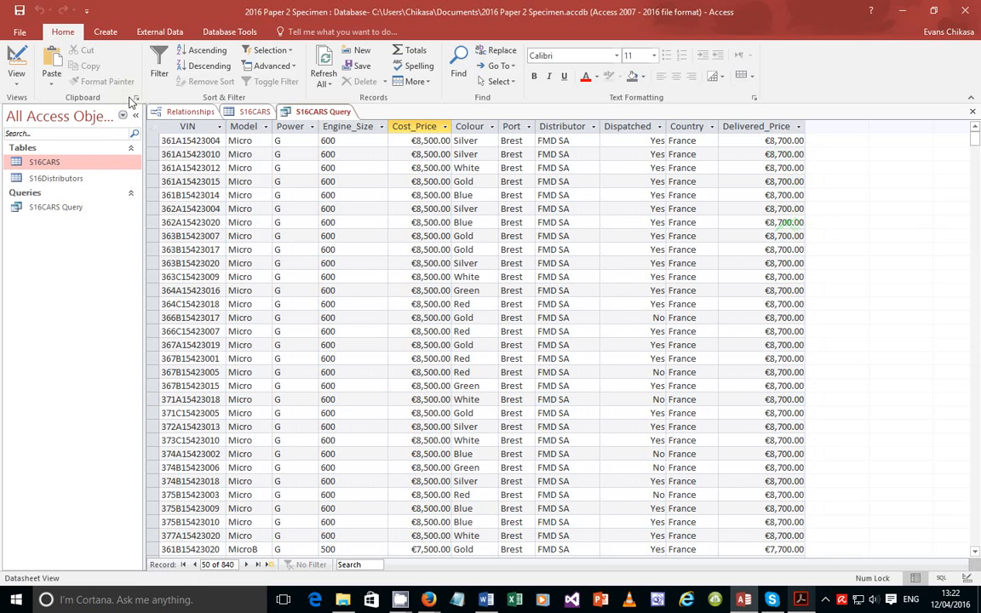
pyautogui.click(16, 72)
pyautogui.click(52, 164)
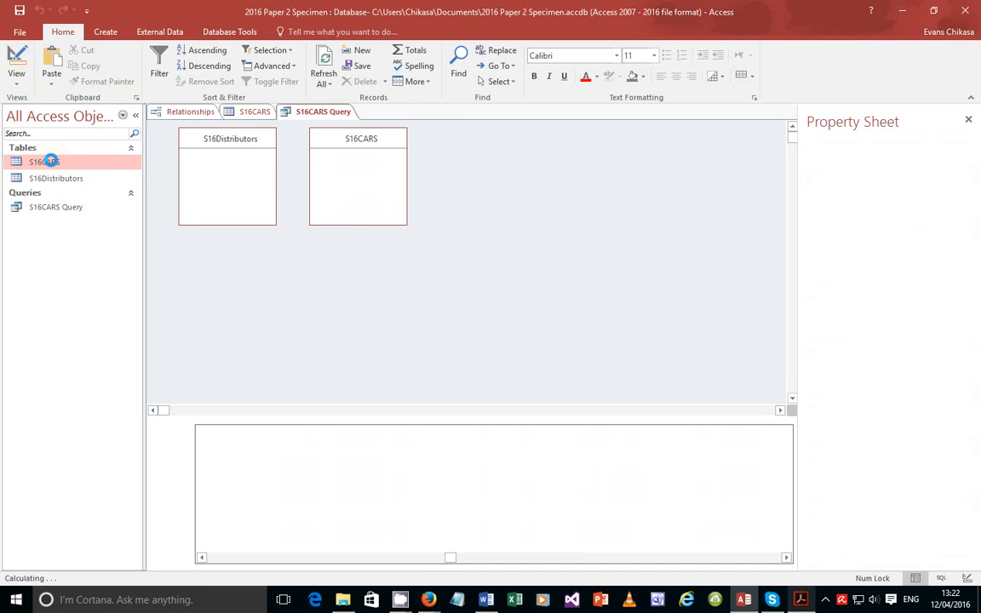
# Check the question 27 record criteria in the exam PDF, and set the Dispatched criterion to No in the Access query
pyautogui.click(801, 601)
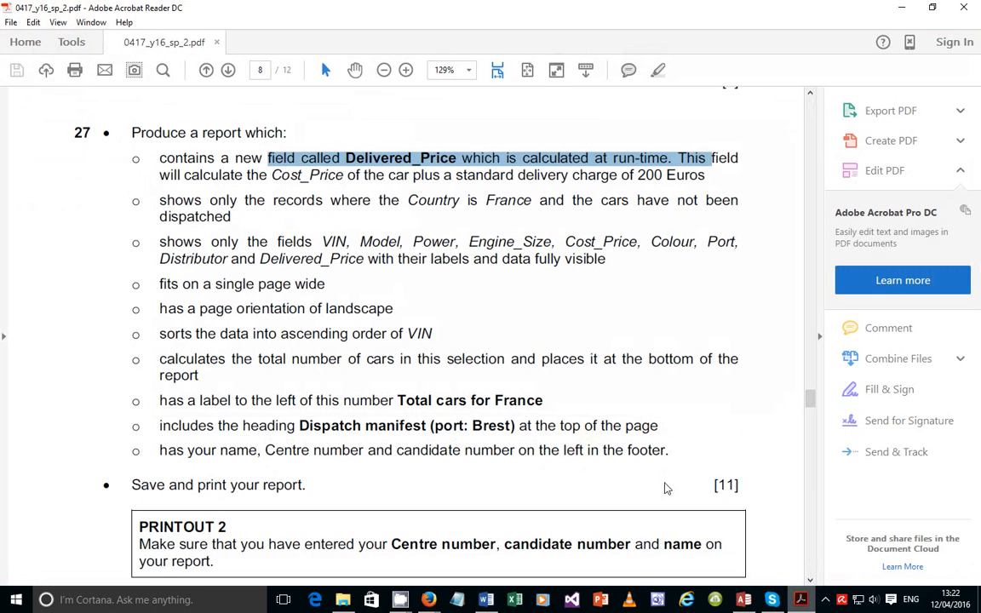
pyautogui.moveTo(208, 201); pyautogui.dragTo(483, 212)
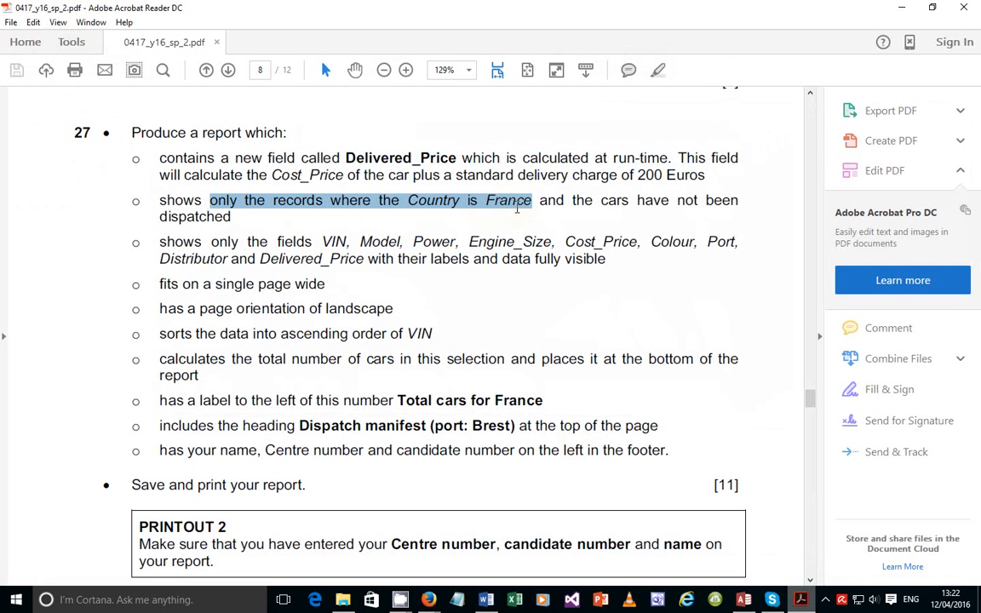
pyautogui.doubleClick(201, 217)
pyautogui.moveTo(639, 201); pyautogui.dragTo(739, 203)
pyautogui.hotkey('alt', 'Tab')
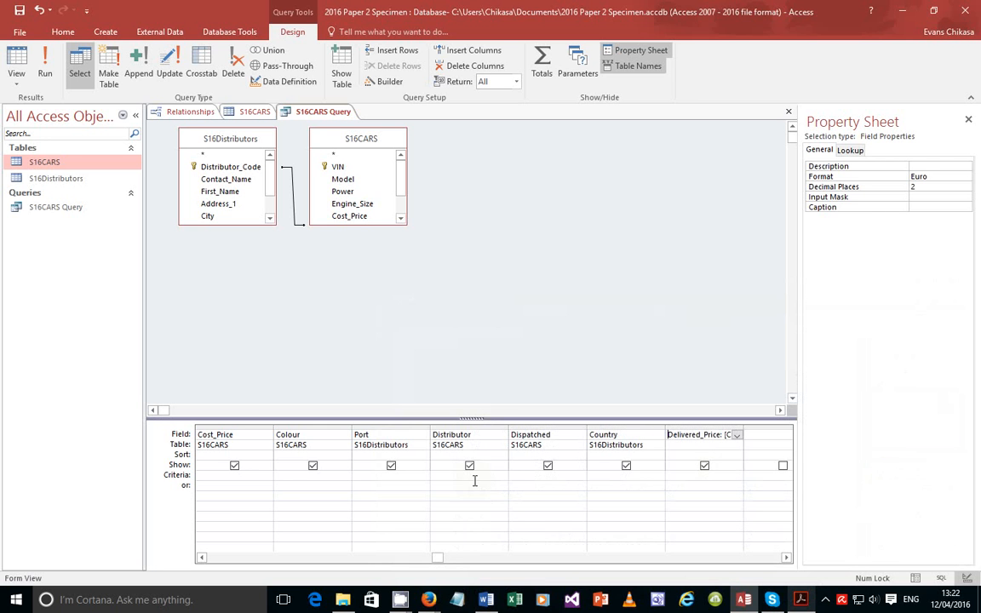
pyautogui.click(540, 477)
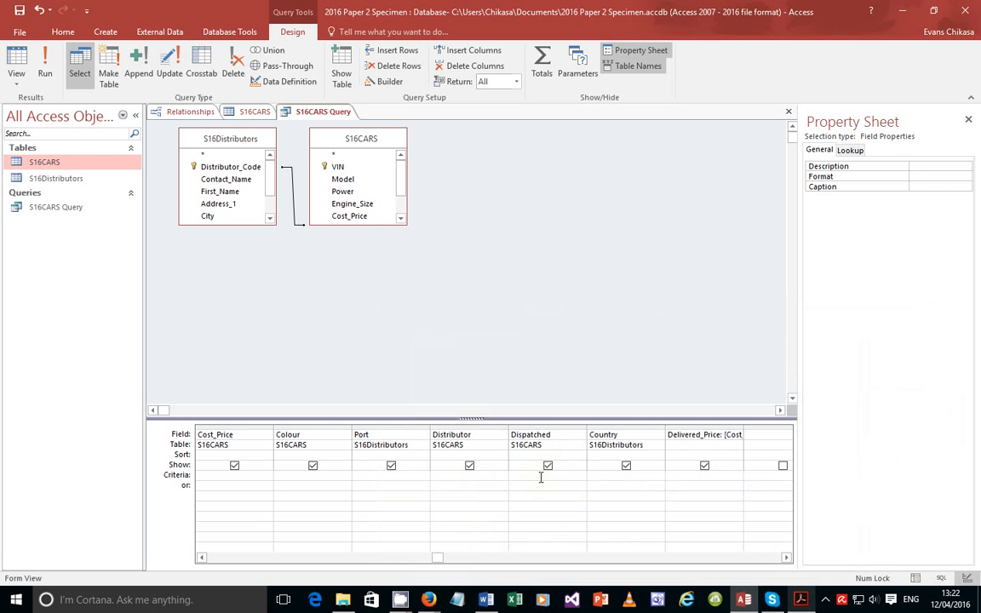
pyautogui.write('No')
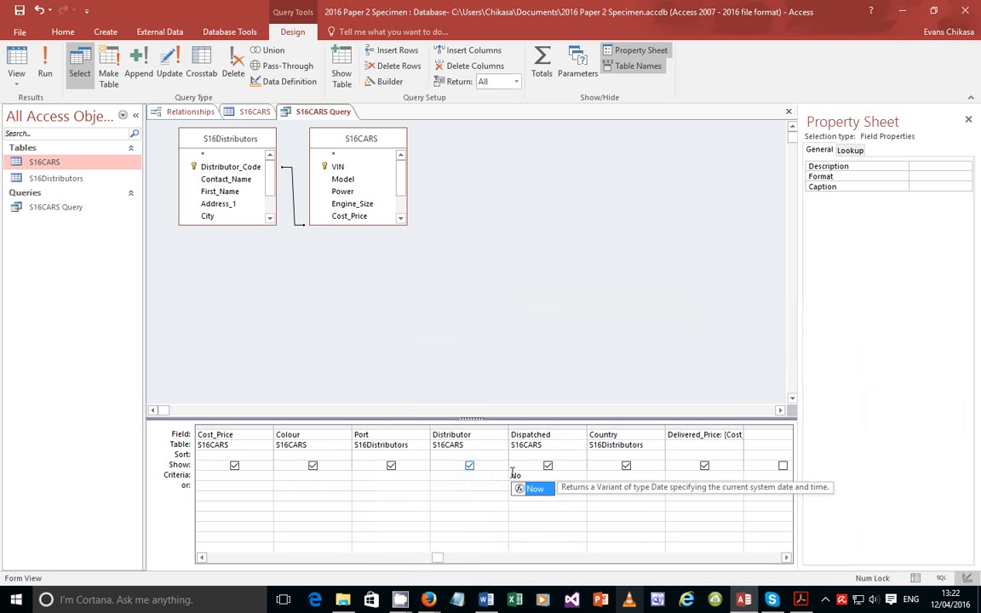
# Try Yes as the Country criterion, run the query and return to its design view
pyautogui.click(654, 476)
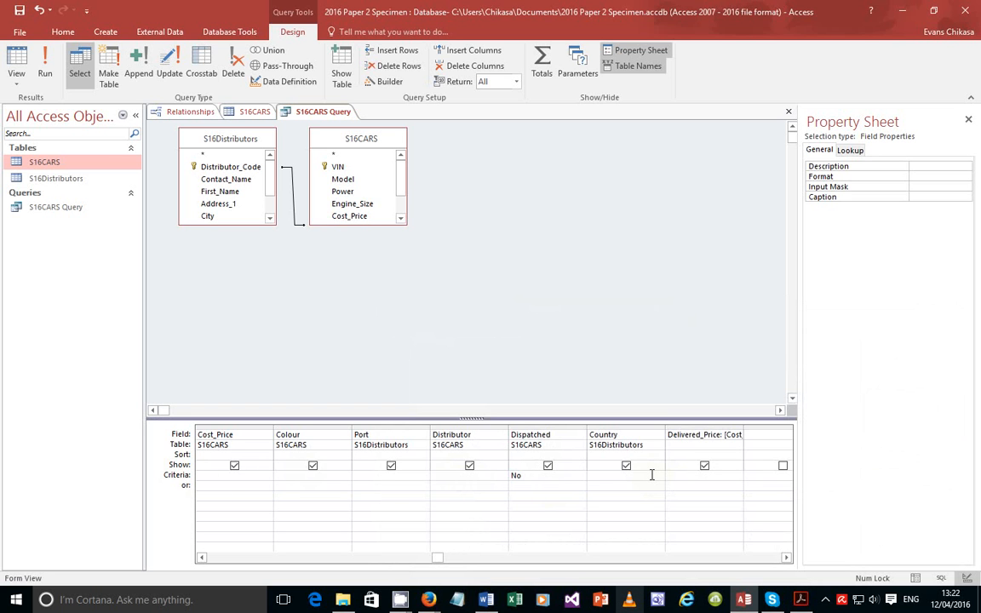
pyautogui.write('Yes')
pyautogui.click(597, 487)
pyautogui.moveTo(614, 478); pyautogui.dragTo(592, 480)
pyautogui.click(538, 480)
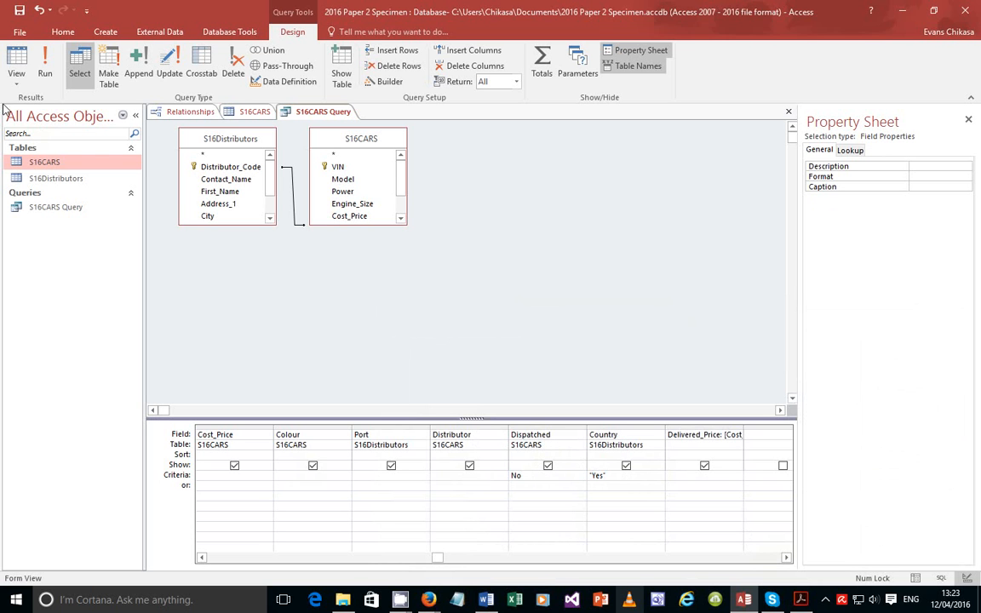
pyautogui.click(45, 73)
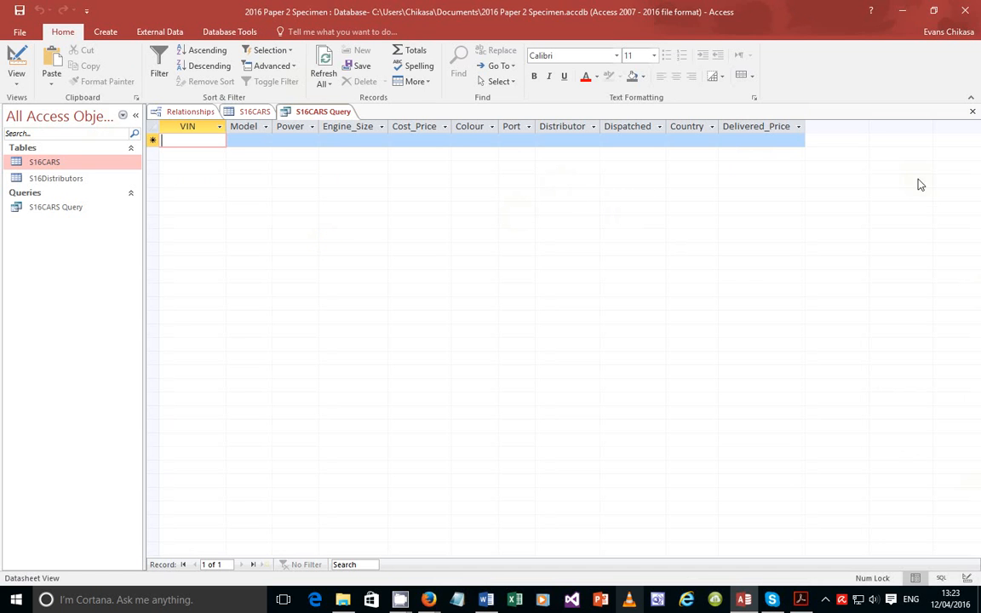
pyautogui.click(16, 79)
pyautogui.click(59, 167)
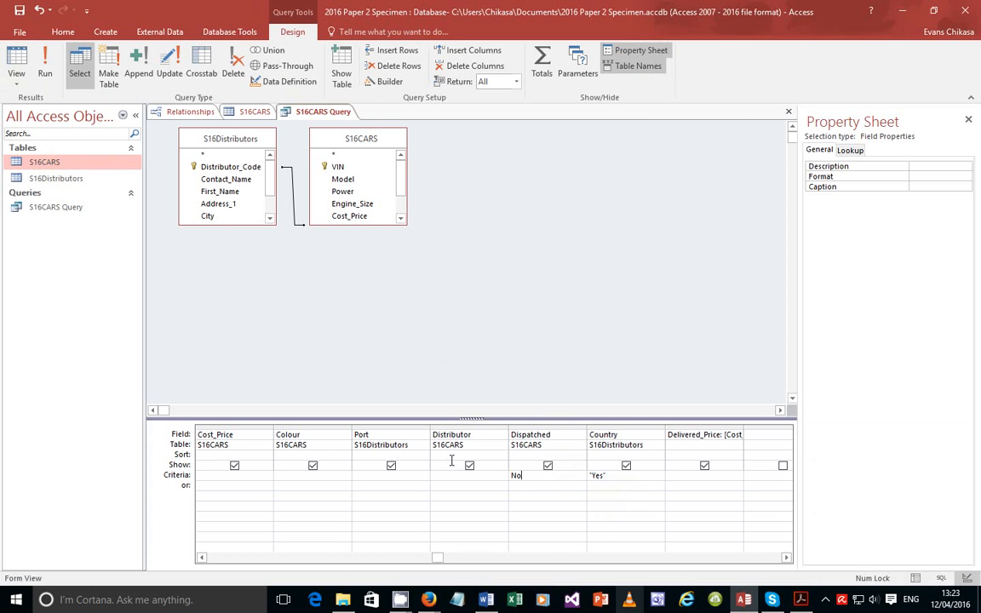
# Replace the Country criterion with France and run the query
pyautogui.click(532, 477)
pyautogui.moveTo(614, 476); pyautogui.dragTo(585, 476)
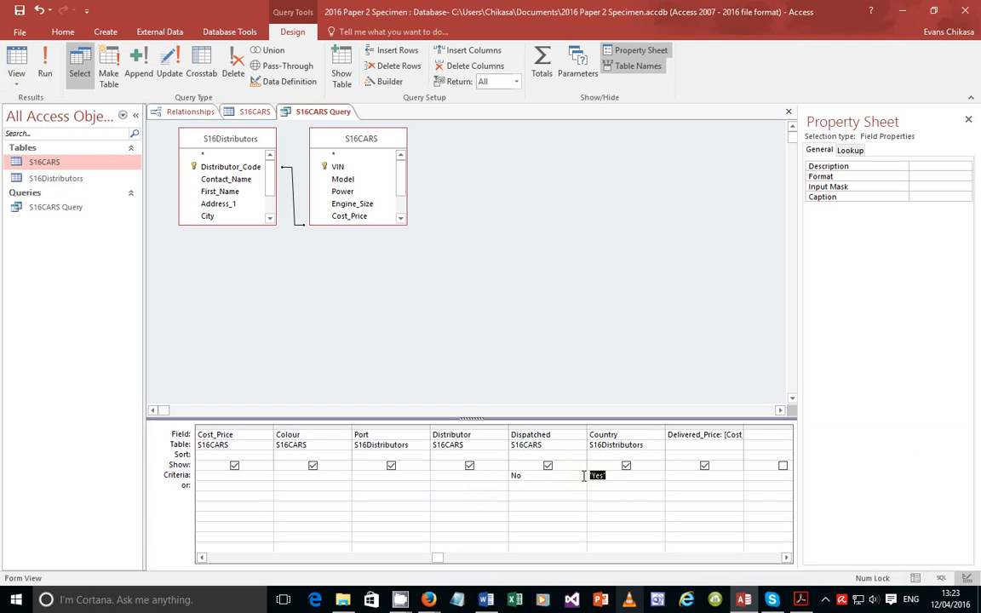
pyautogui.write('France')
pyautogui.click(616, 497)
pyautogui.click(38, 73)
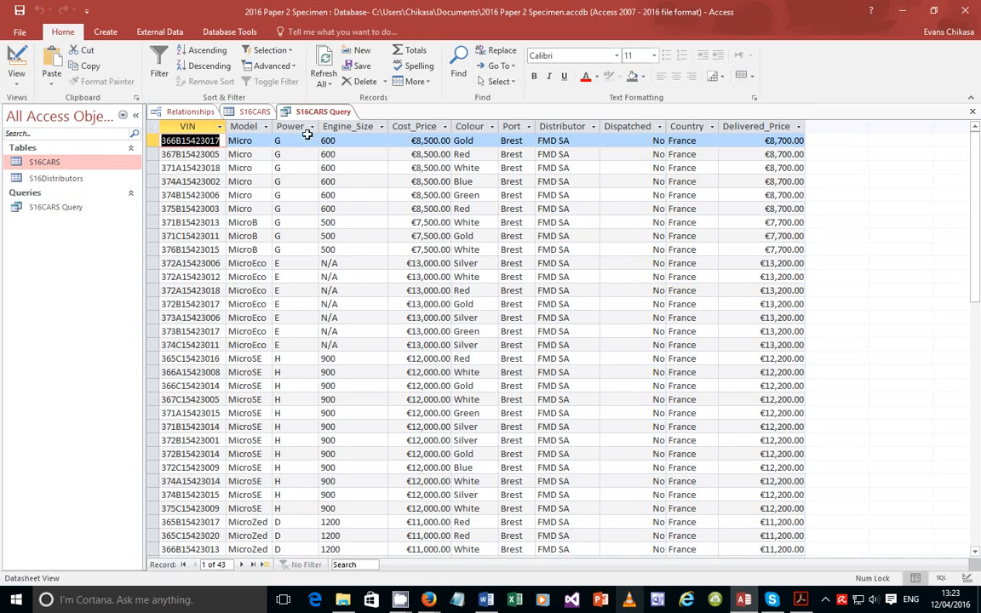
# Check the required field list in the exam PDF, then hide Country and Dispatched from the query output and run it
pyautogui.click(17, 75)
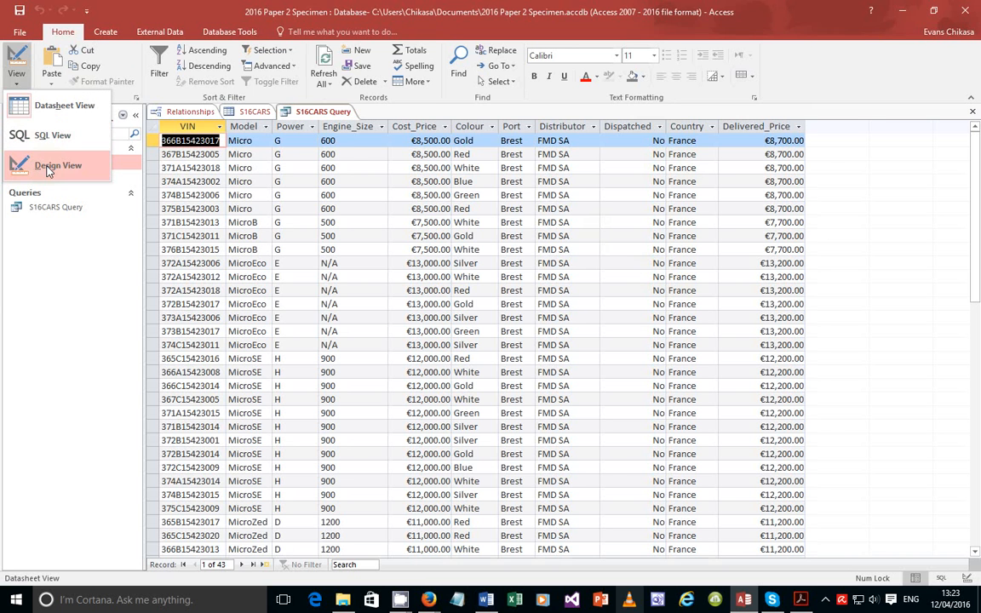
pyautogui.click(43, 163)
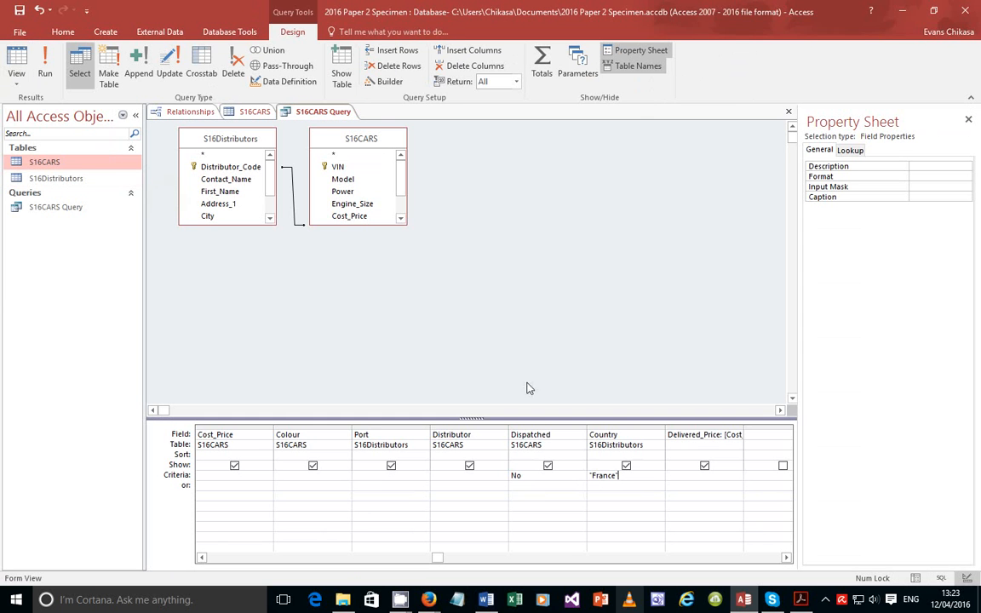
pyautogui.click(800, 602)
pyautogui.moveTo(279, 243); pyautogui.dragTo(587, 260)
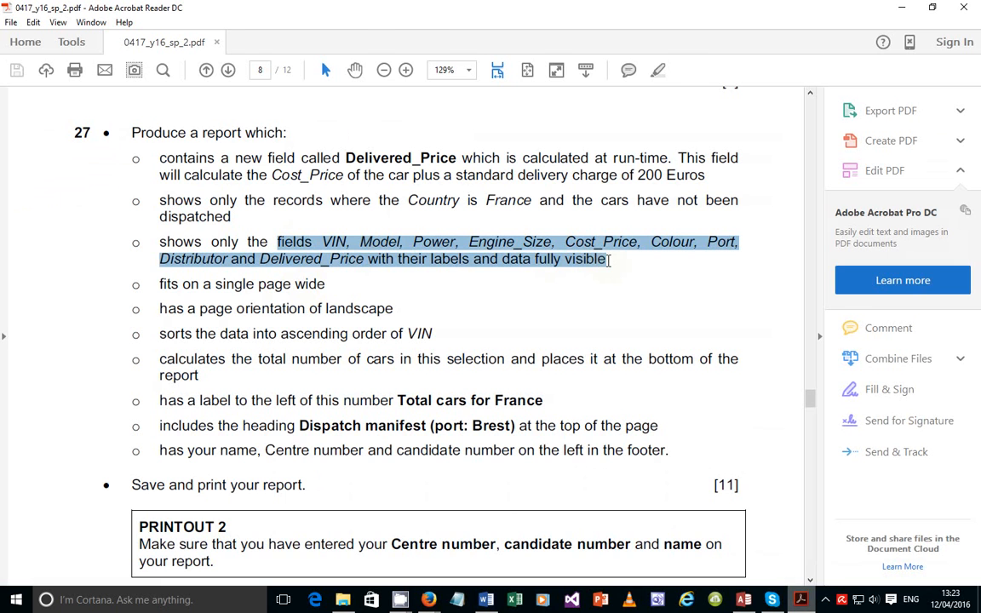
pyautogui.hotkey('alt', 'Tab')
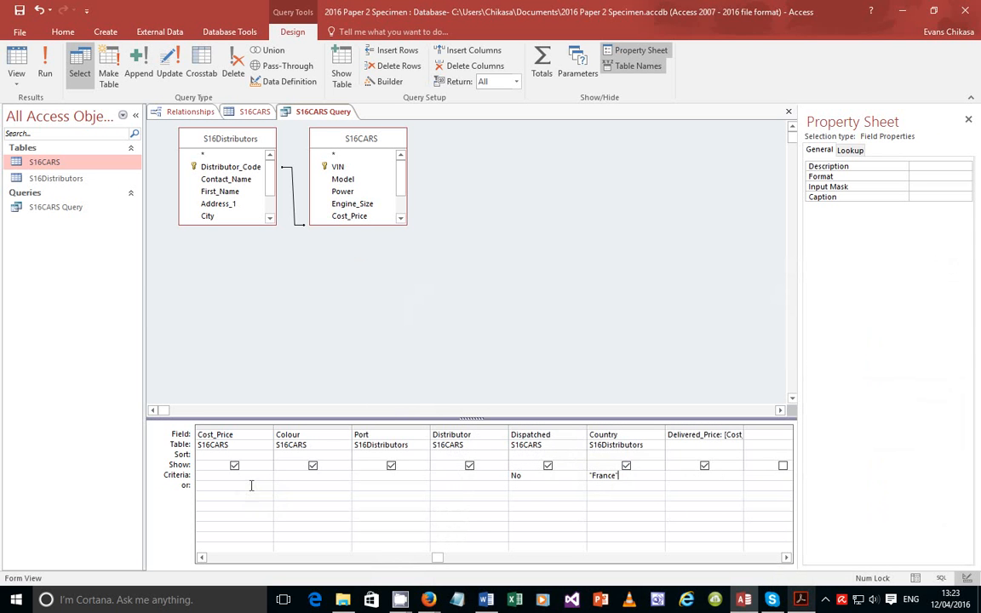
pyautogui.click(626, 466)
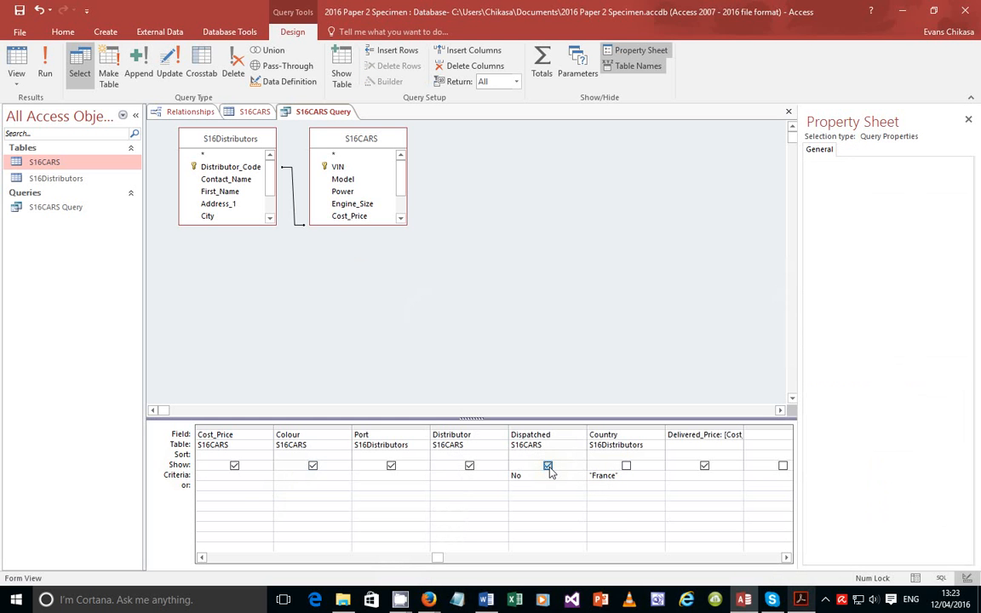
pyautogui.click(548, 466)
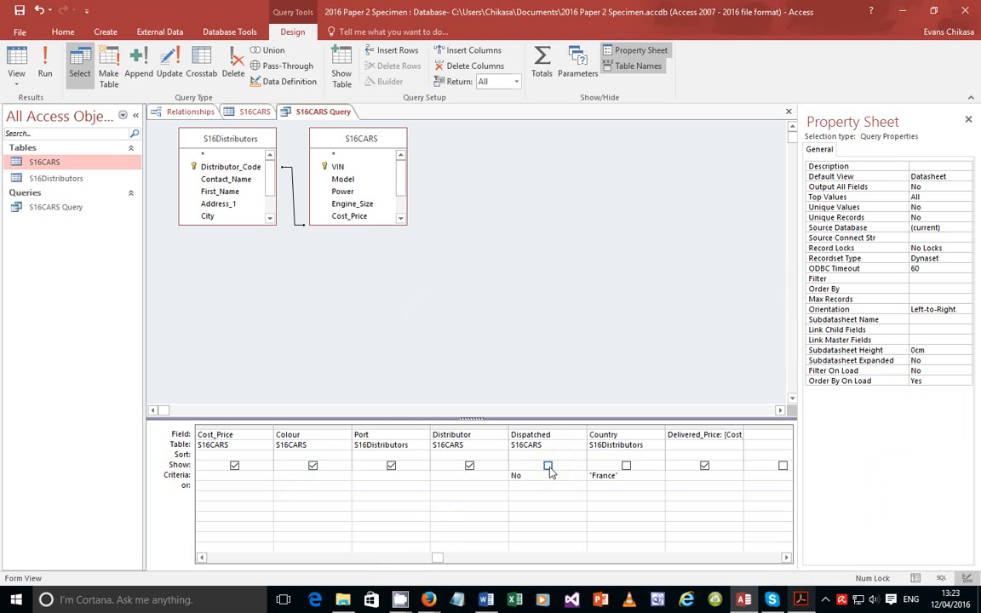
pyautogui.click(42, 60)
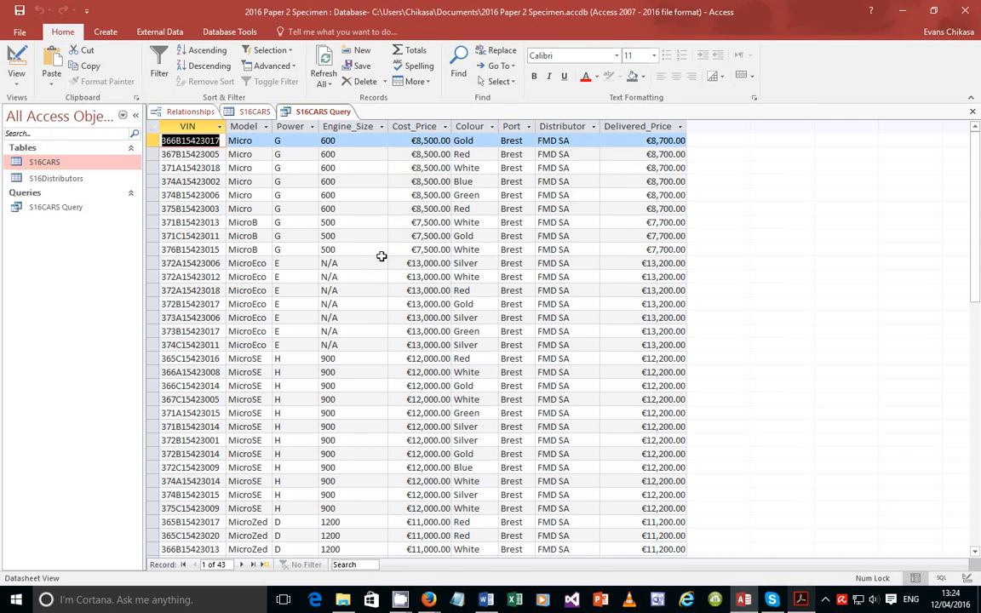
# Return to the query design and review the question 27 requirements in the exam PDF, including the sort order by VIN
pyautogui.click(16, 76)
pyautogui.click(62, 164)
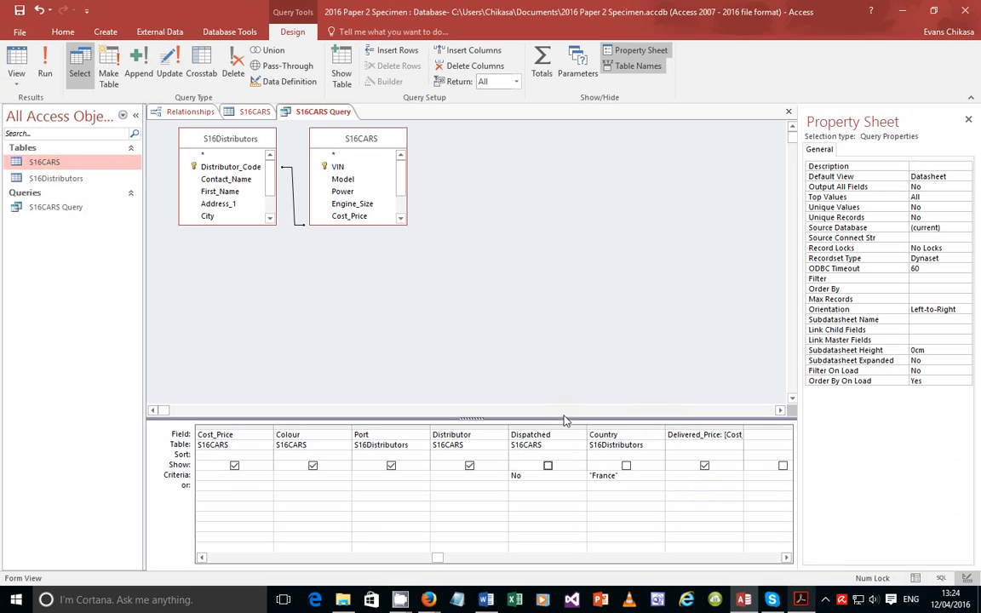
pyautogui.click(801, 601)
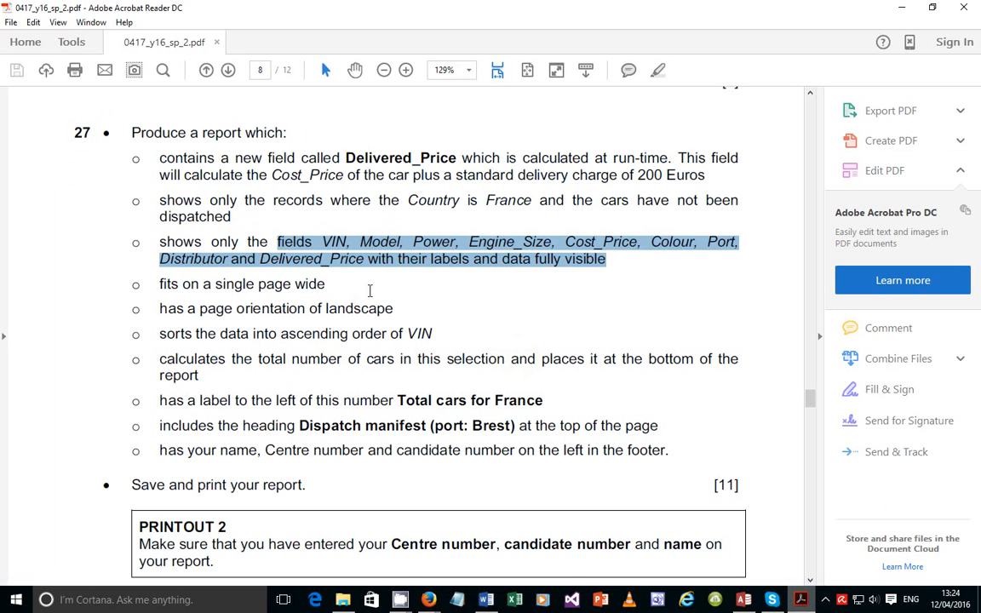
pyautogui.moveTo(158, 157); pyautogui.dragTo(628, 268)
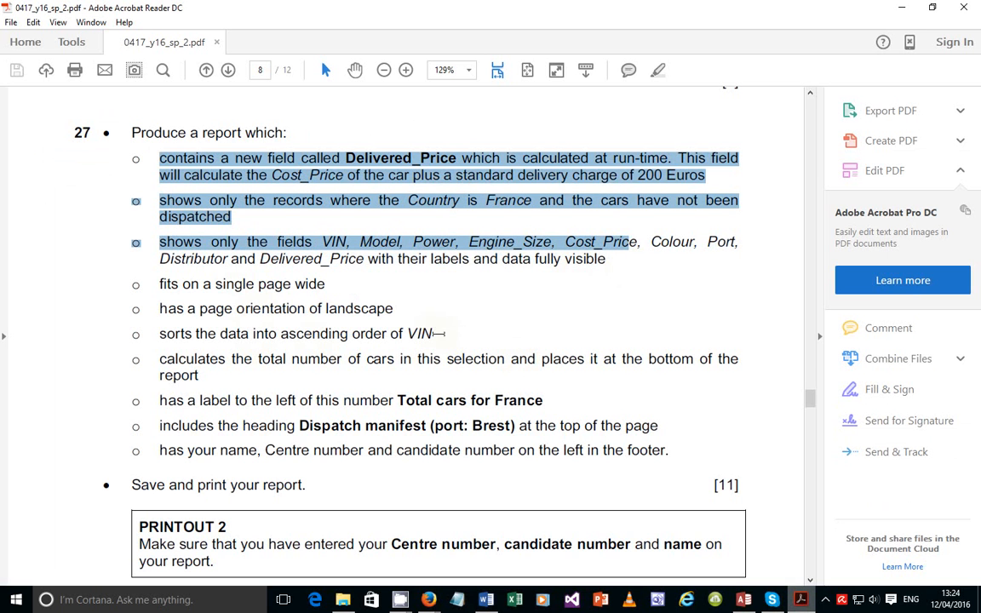
pyautogui.moveTo(436, 335); pyautogui.dragTo(188, 342)
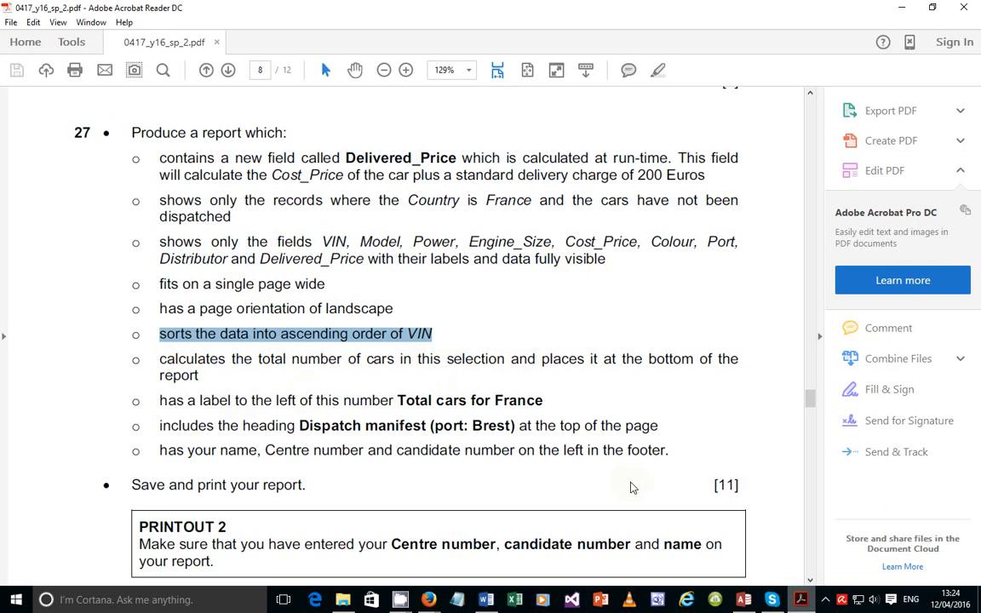
pyautogui.click(804, 600)
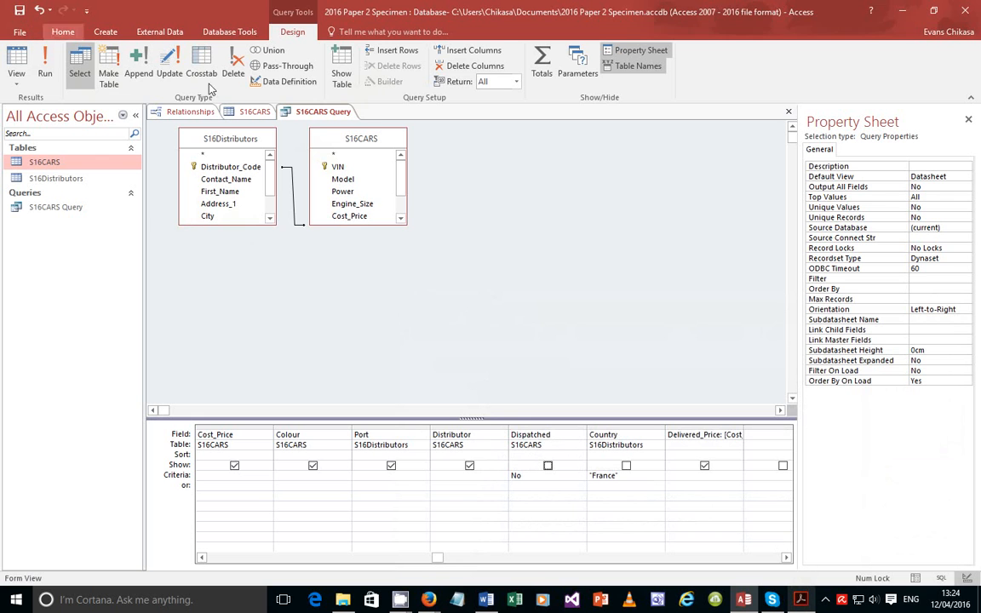
# Start a Report Wizard report from S16CARS Query with all available fields, viewed by S16CARS and without grouping levels
pyautogui.click(109, 34)
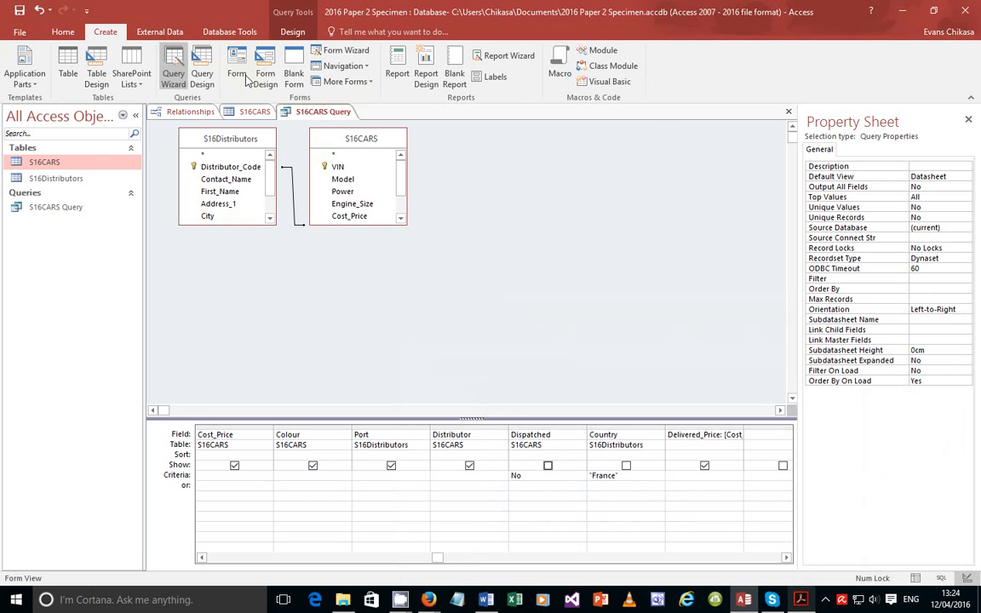
pyautogui.click(511, 56)
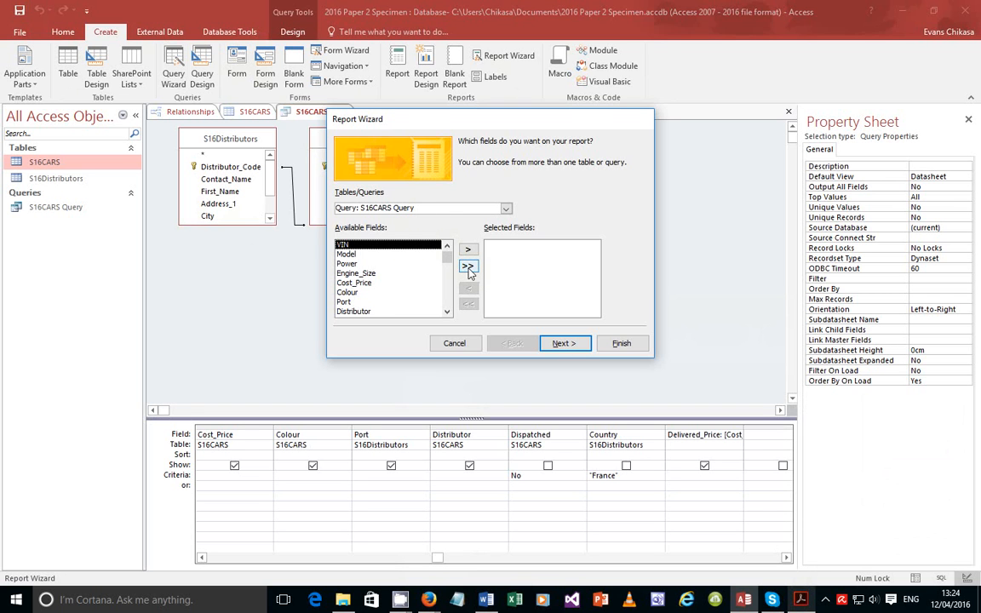
pyautogui.click(446, 312)
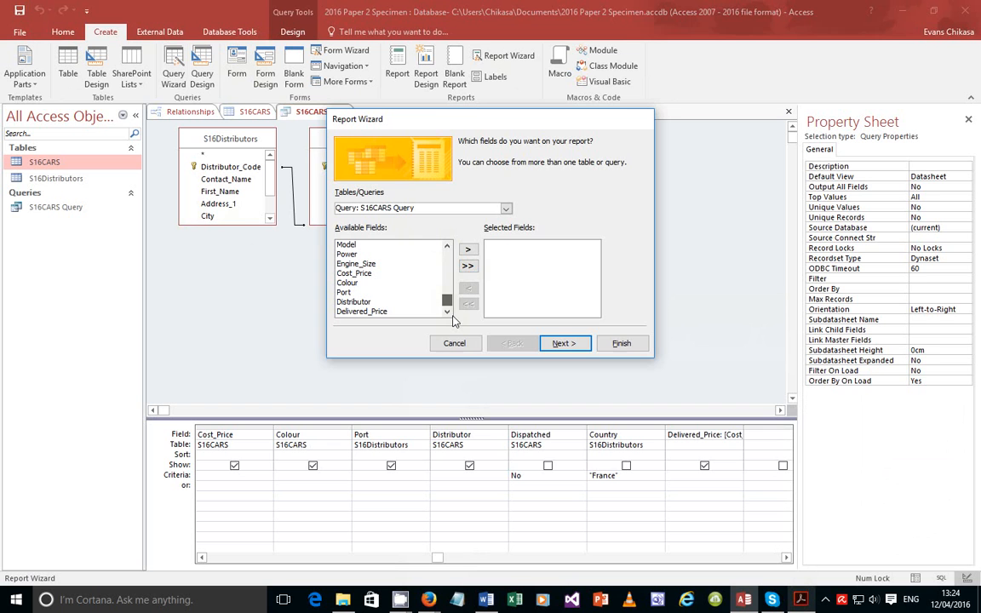
pyautogui.click(469, 268)
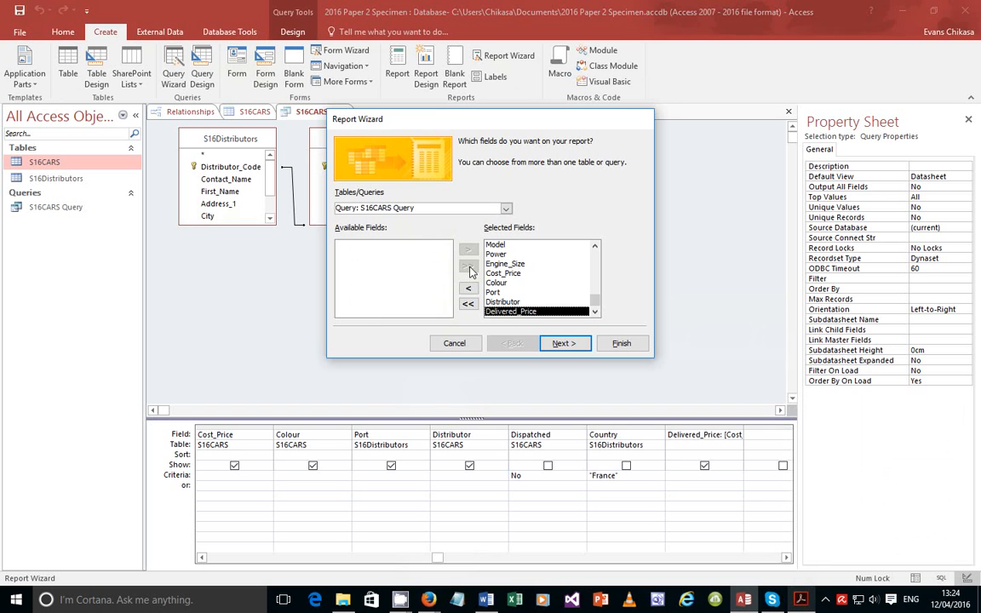
pyautogui.click(564, 345)
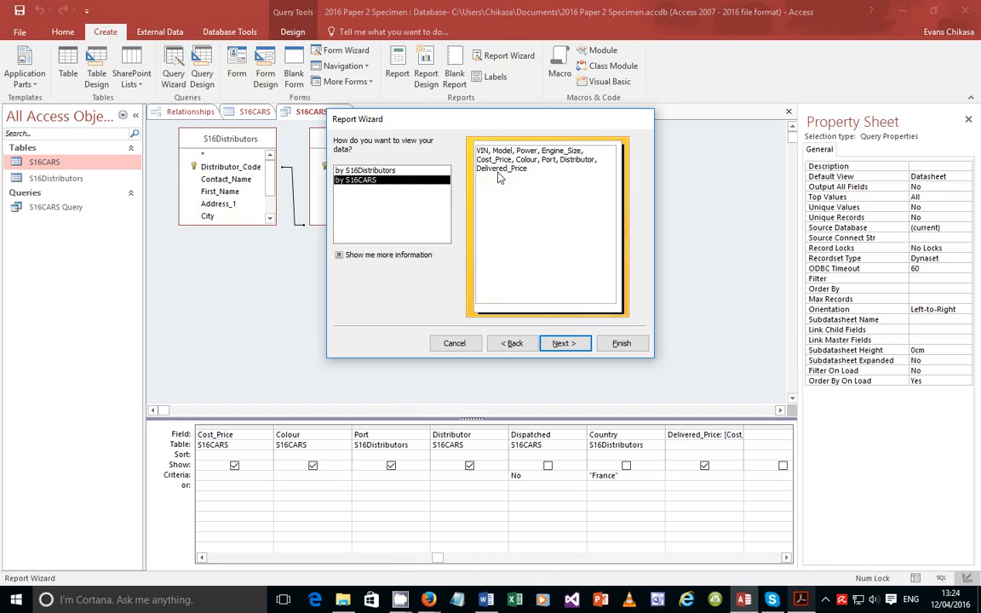
pyautogui.click(568, 344)
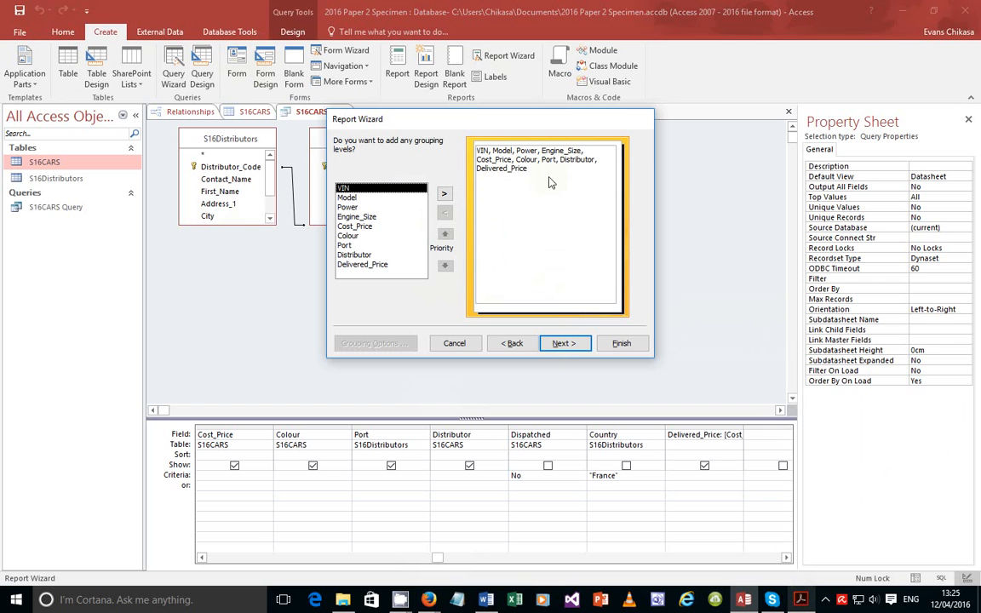
pyautogui.click(564, 343)
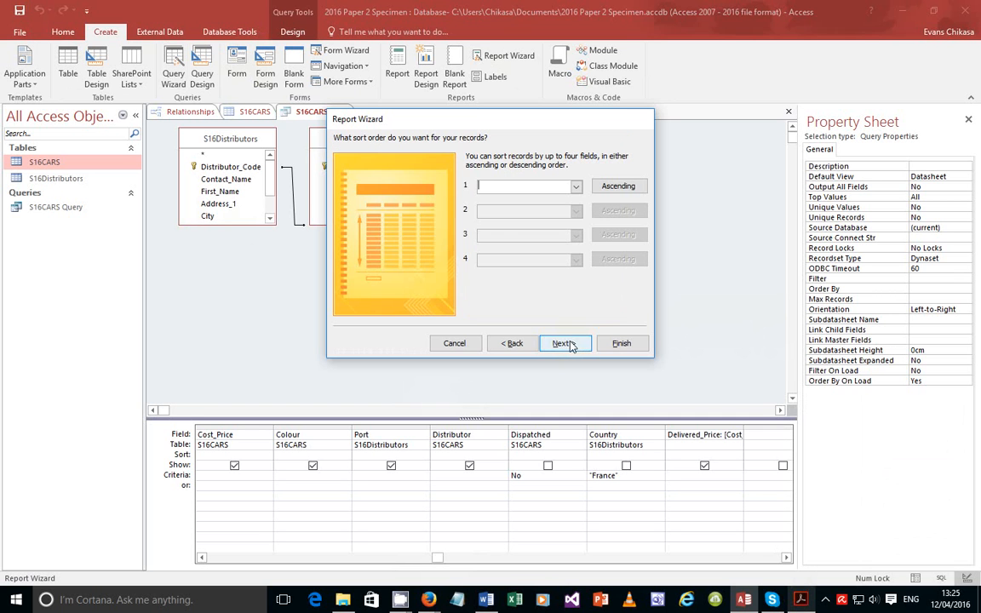
# Sort the report records by VIN in ascending order and proceed to the layout options
pyautogui.click(577, 187)
pyautogui.click(501, 204)
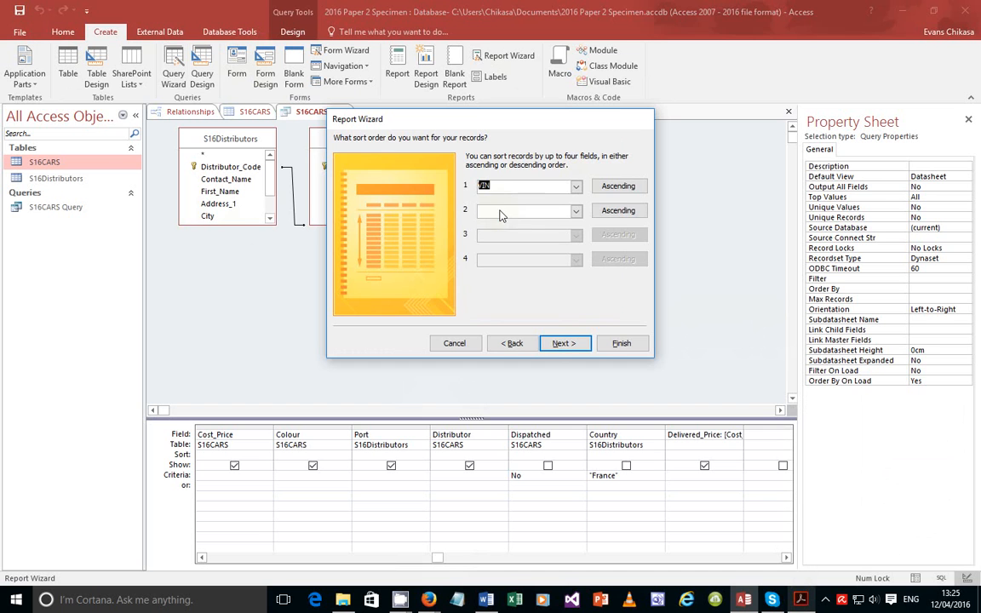
pyautogui.click(563, 345)
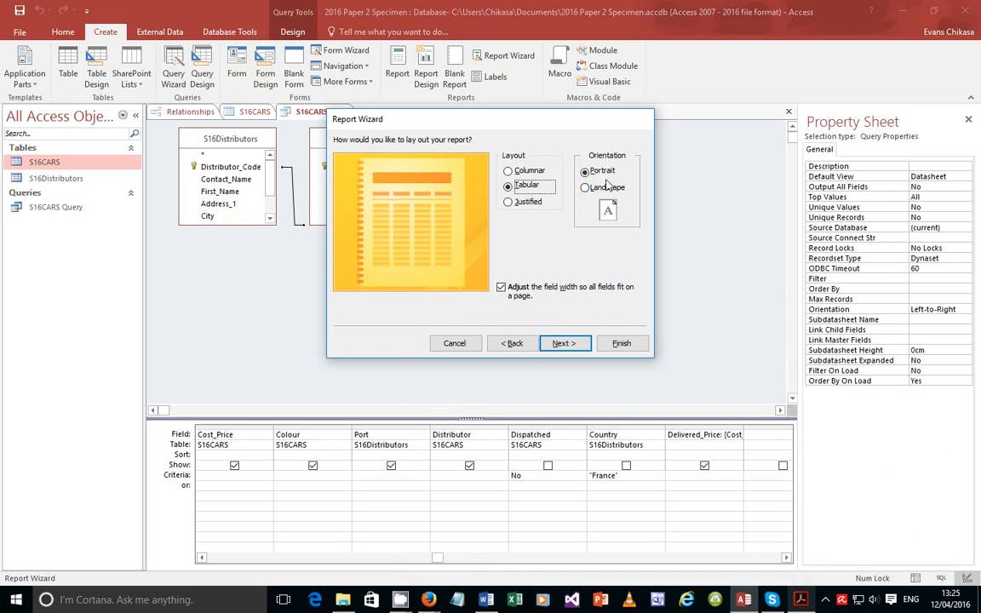
# Check the page orientation requirement in the exam PDF and return to the Report Wizard in Access
pyautogui.click(800, 600)
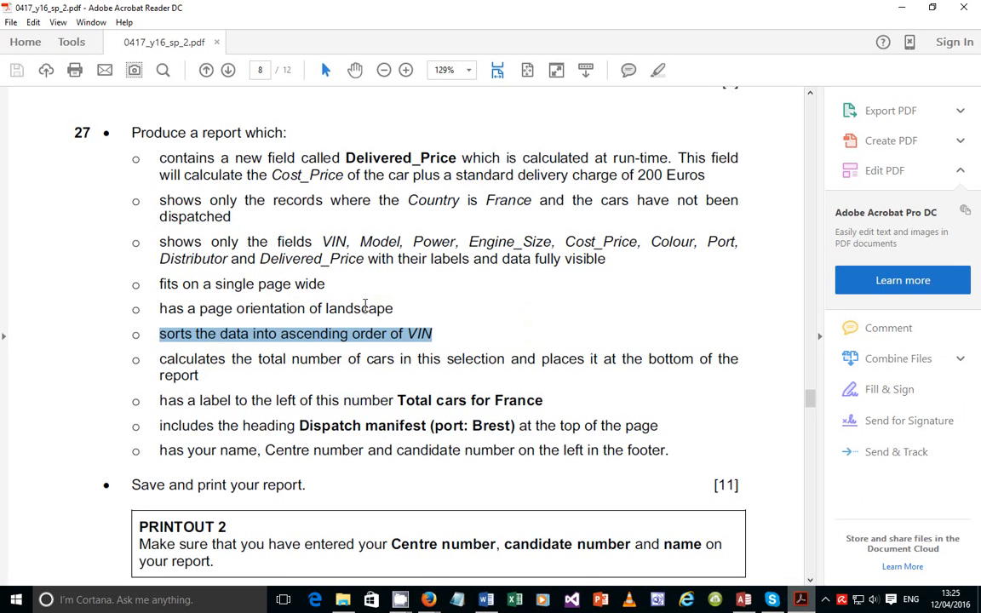
pyautogui.moveTo(394, 309); pyautogui.dragTo(169, 314)
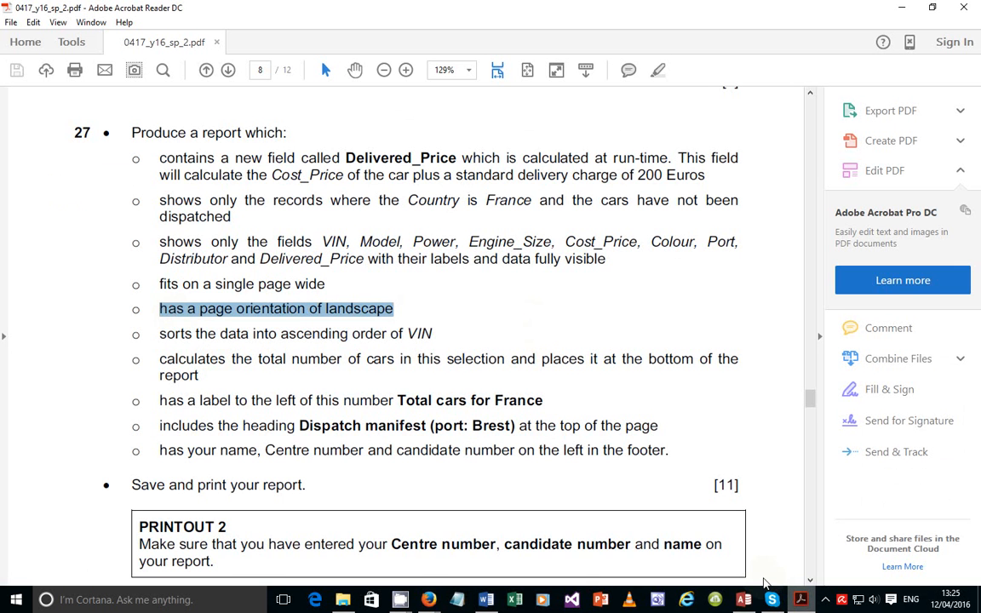
pyautogui.click(744, 599)
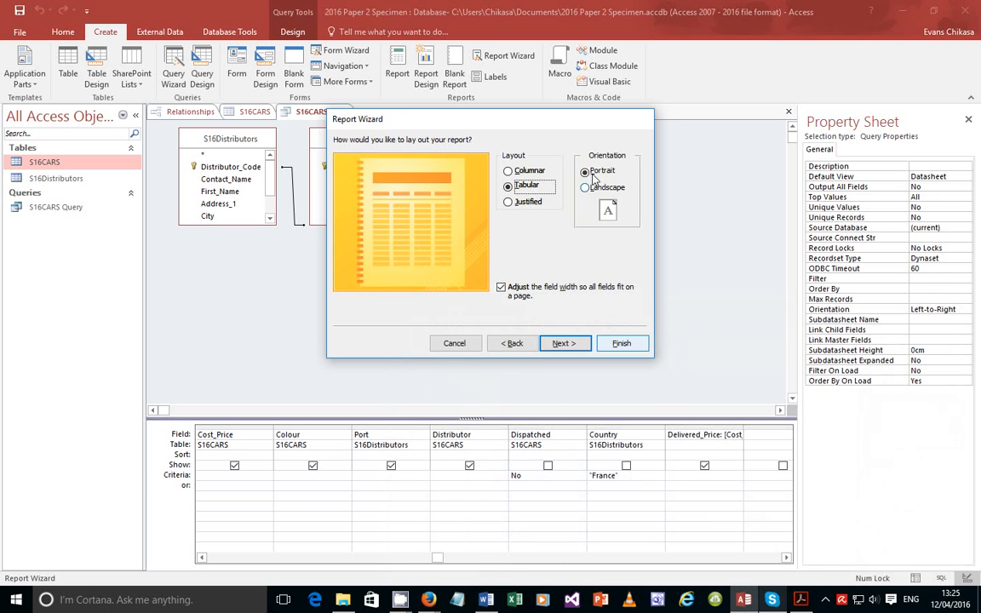
# Set the report orientation to landscape and check the single-page-wide requirement in the exam PDF, returning to the Report Wizard in Access
pyautogui.click(593, 188)
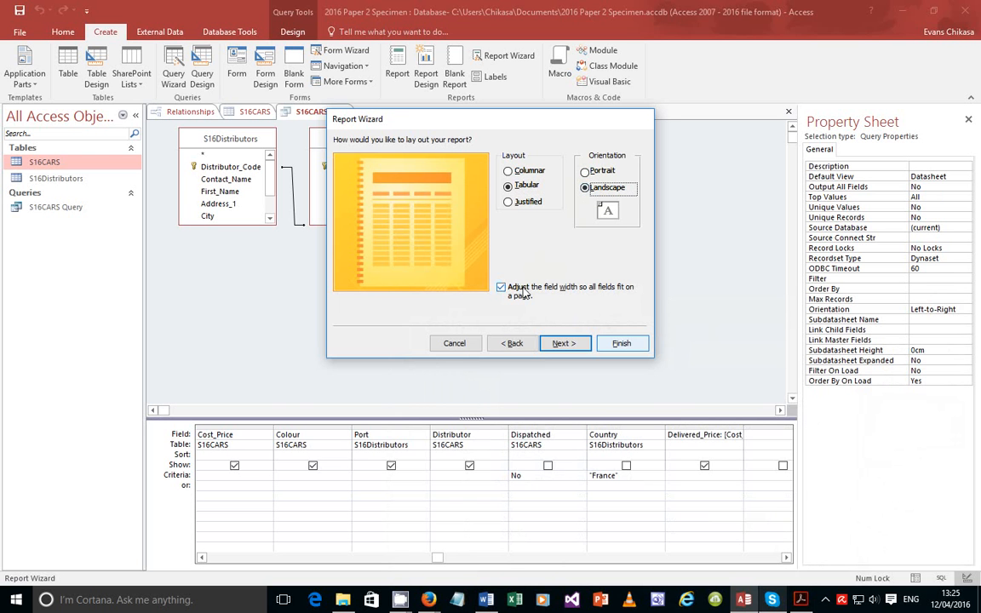
pyautogui.click(801, 601)
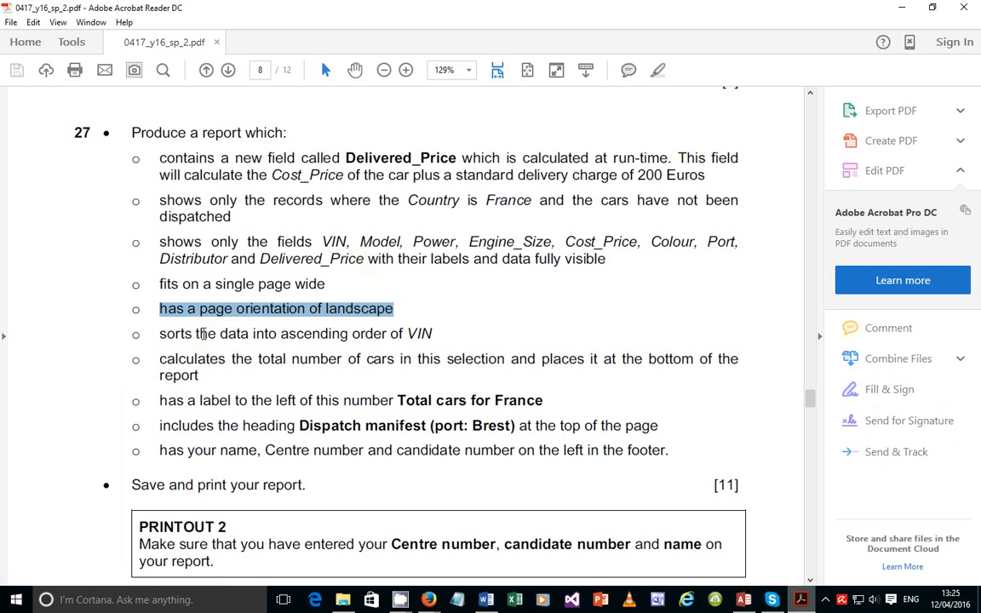
pyautogui.click(166, 314)
pyautogui.moveTo(182, 286); pyautogui.dragTo(329, 285)
pyautogui.click(800, 600)
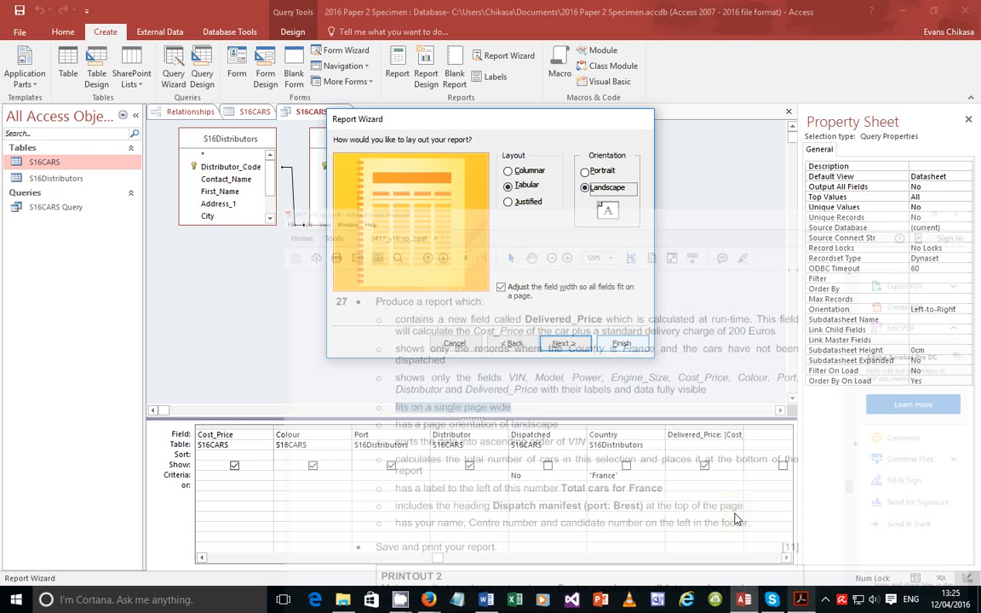
# Toggle the field-width adjustment option, keep the title S16CARS and finish the wizard with the report's design open for modification
pyautogui.click(501, 289)
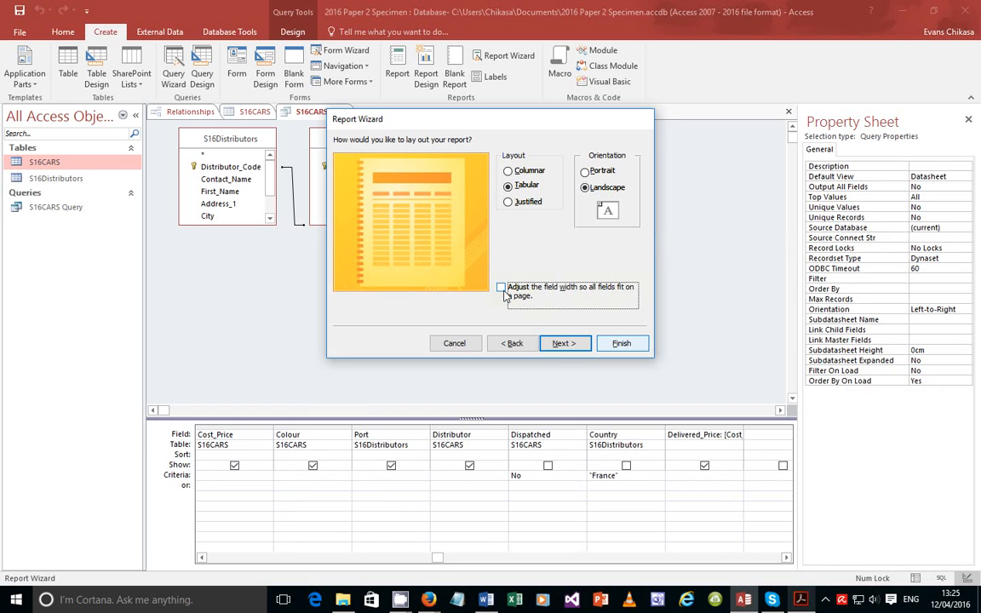
pyautogui.click(564, 343)
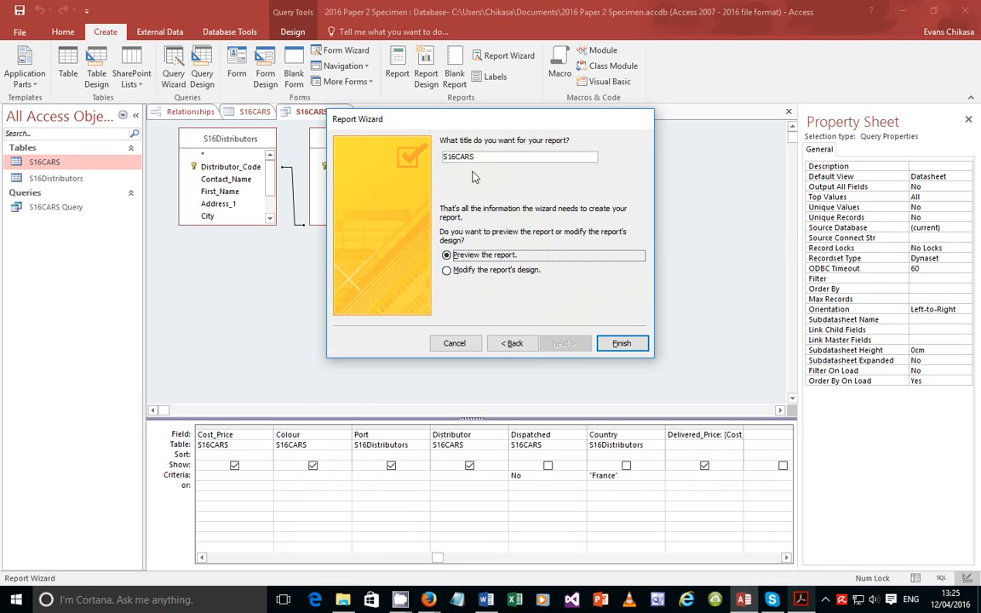
pyautogui.click(490, 270)
pyautogui.click(622, 343)
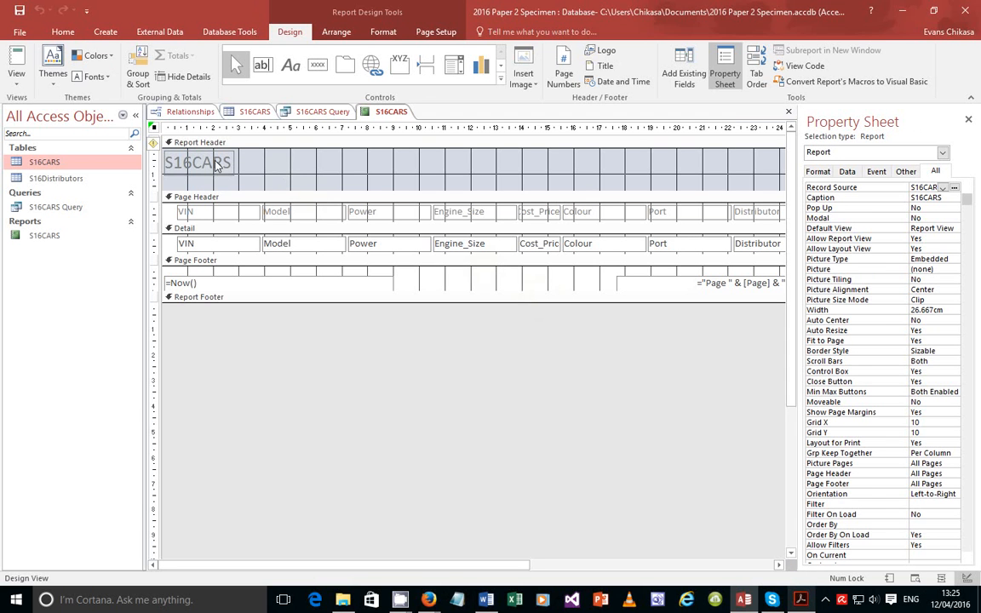
# Replace the report header title with "Dispatch manifest (port: Brest)" copied from question 27 in the exam PDF
pyautogui.doubleClick(210, 164)
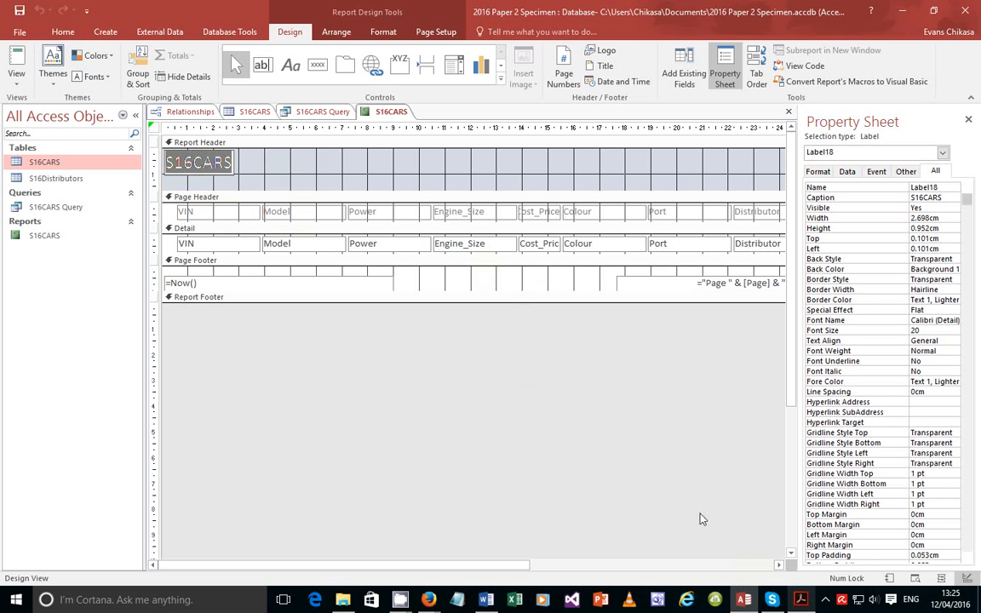
pyautogui.hotkey('alt', 'Tab')
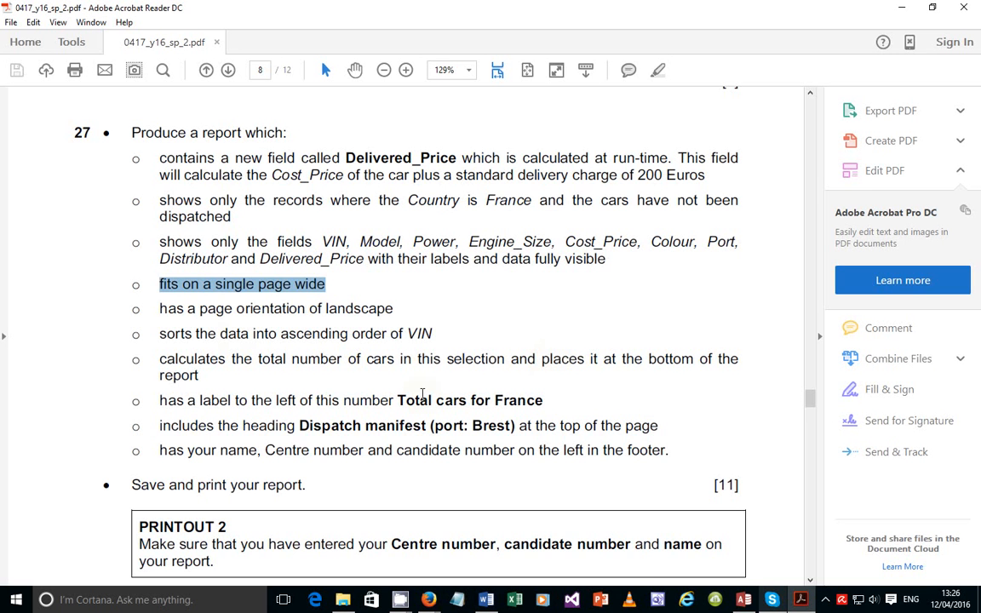
pyautogui.doubleClick(303, 426)
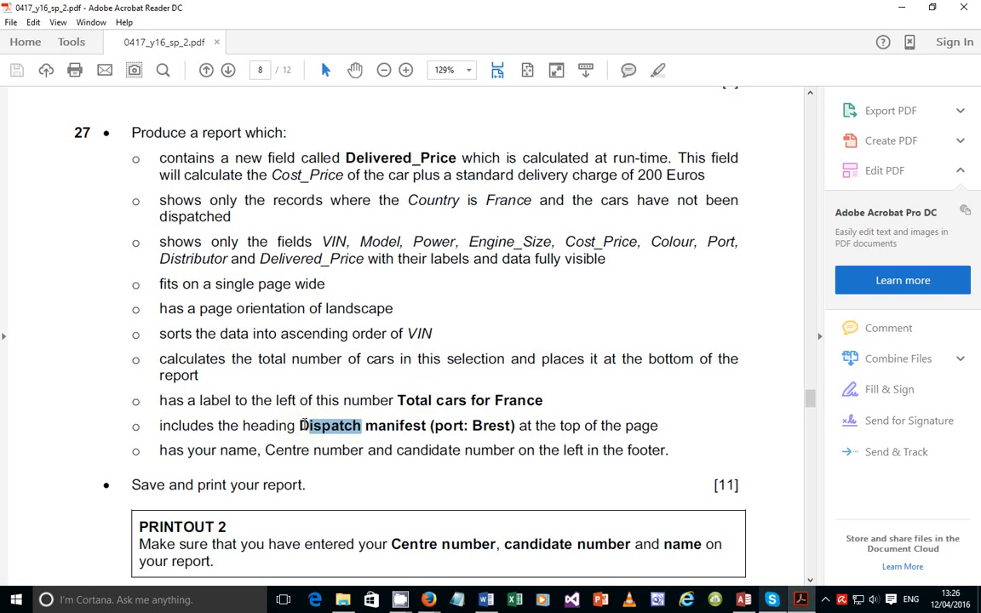
pyautogui.moveTo(307, 426); pyautogui.dragTo(514, 427)
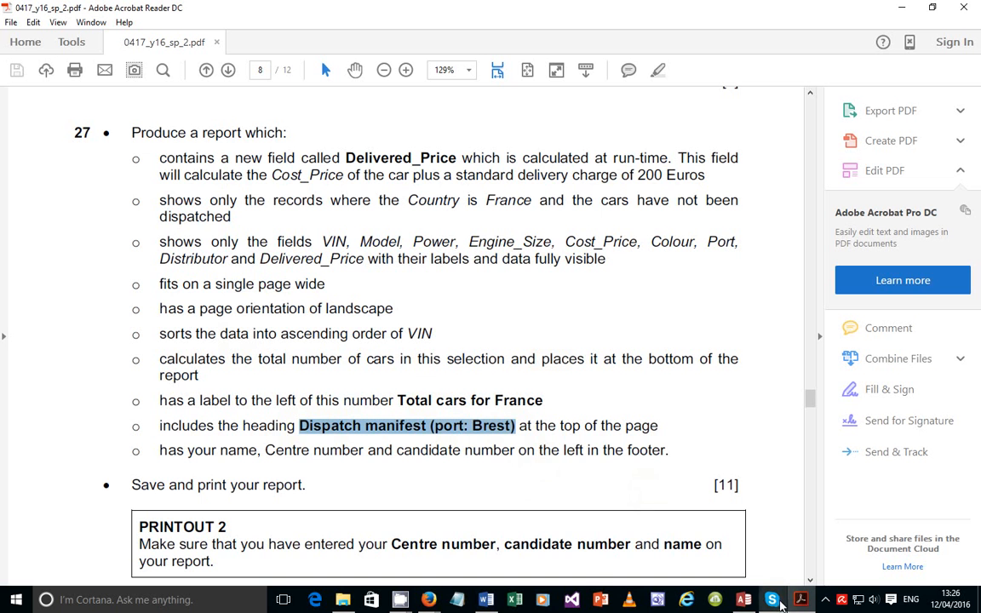
pyautogui.rightClick(490, 436)
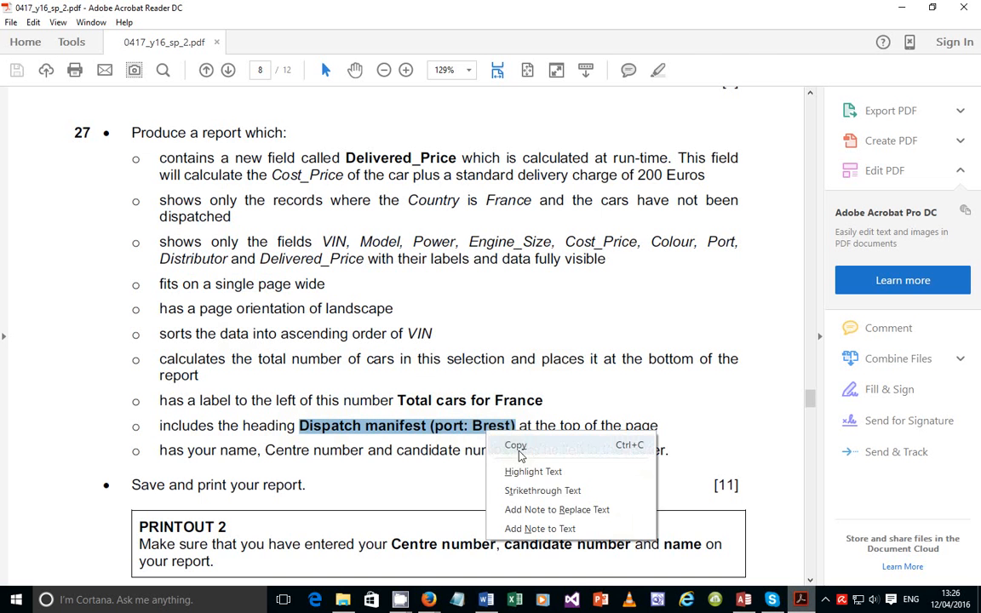
pyautogui.click(523, 447)
pyautogui.click(801, 605)
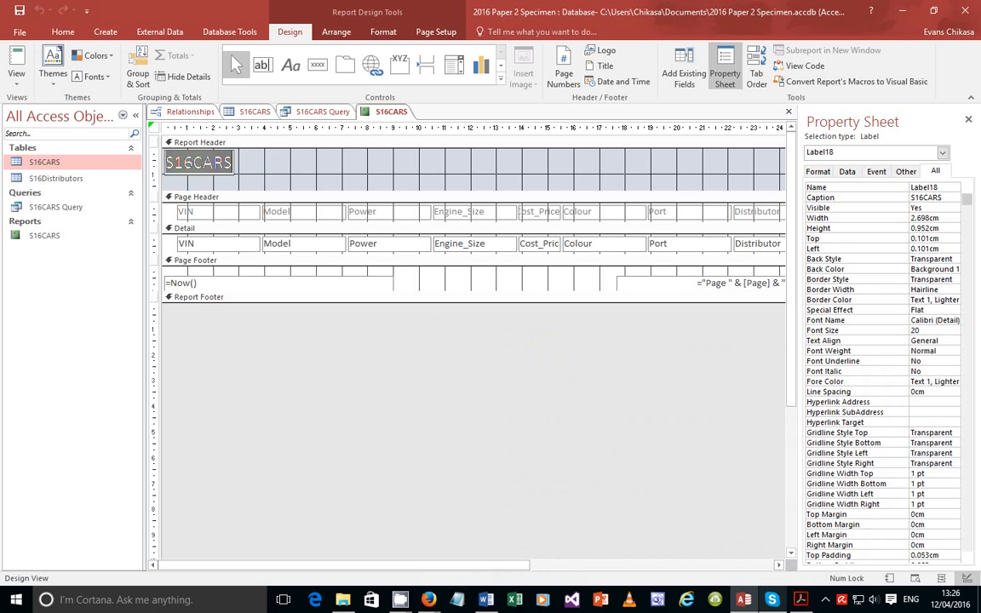
pyautogui.hotkey('ctrl', 'v')
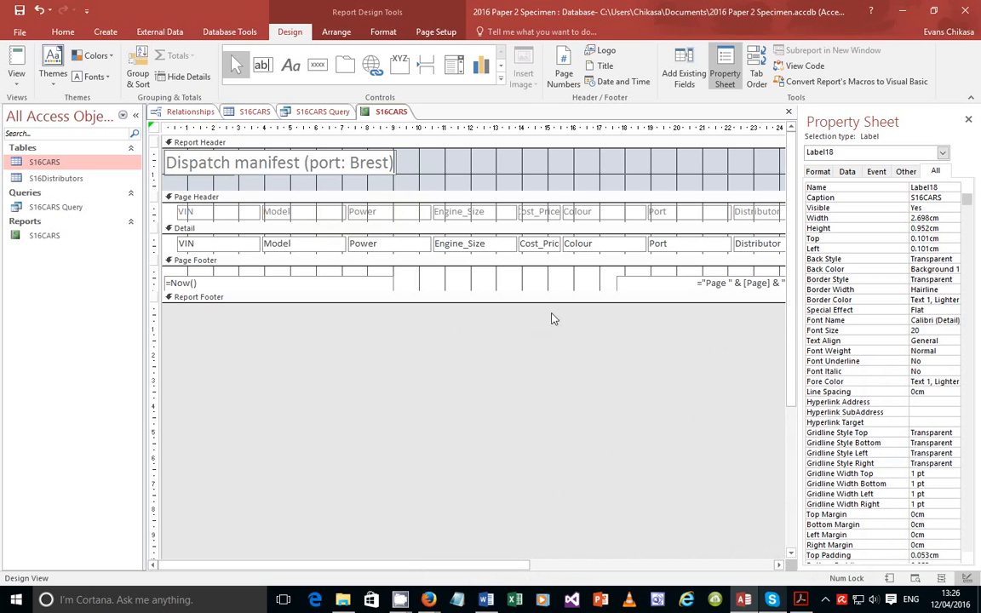
# Review the VIN sorting, total number of cars and total label requirements in the exam PDF and return to the report design in Access
pyautogui.click(800, 599)
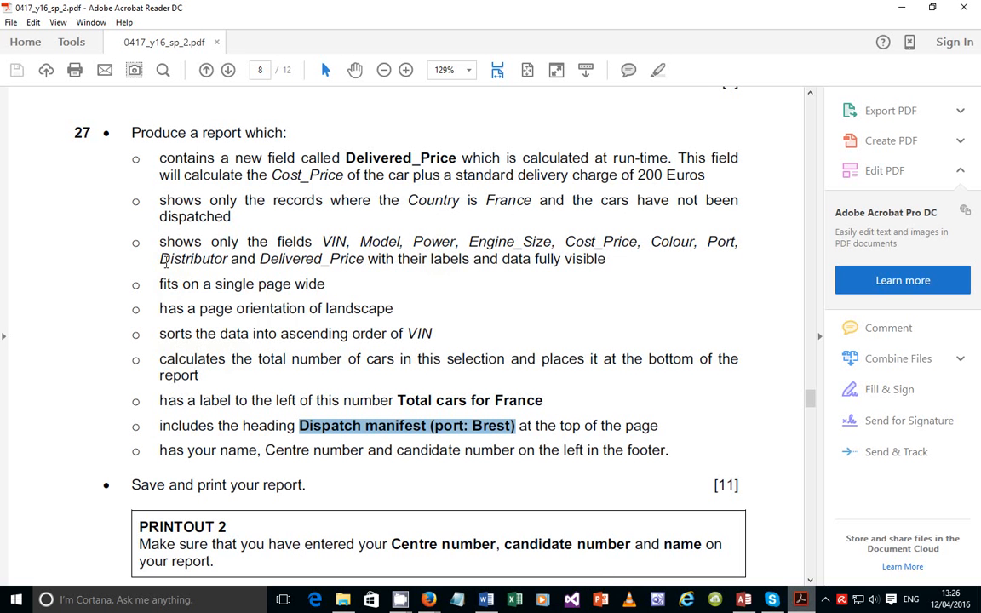
pyautogui.moveTo(170, 273); pyautogui.dragTo(220, 334)
pyautogui.click(437, 333)
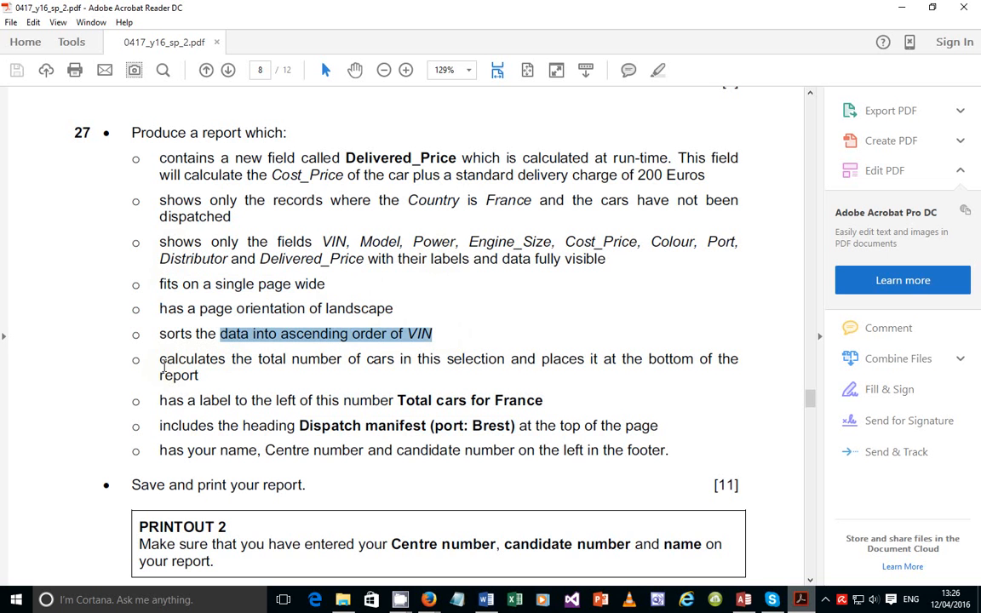
pyautogui.moveTo(161, 361); pyautogui.dragTo(673, 369)
pyautogui.click(232, 378)
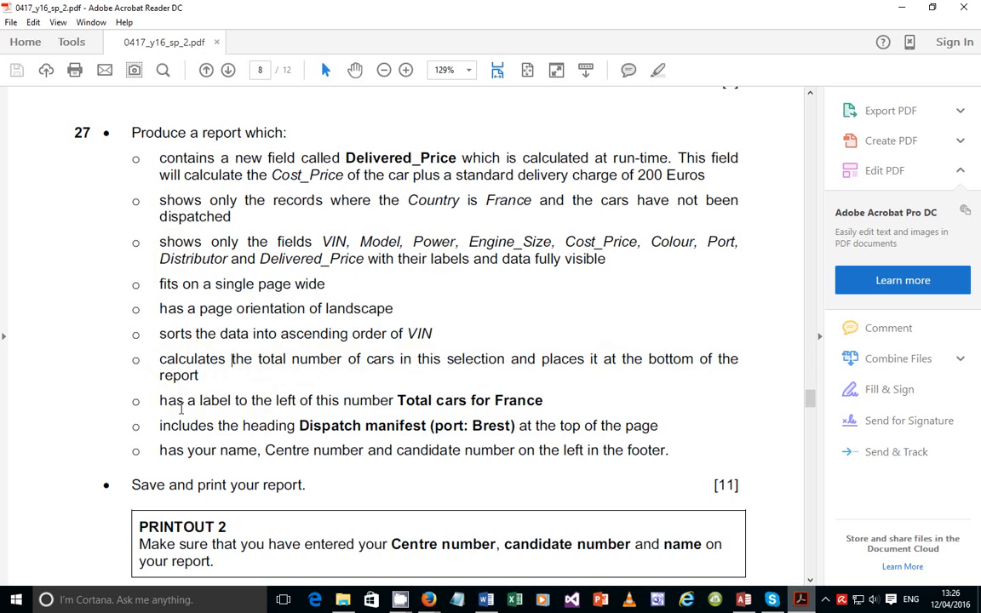
pyautogui.moveTo(159, 401); pyautogui.dragTo(509, 403)
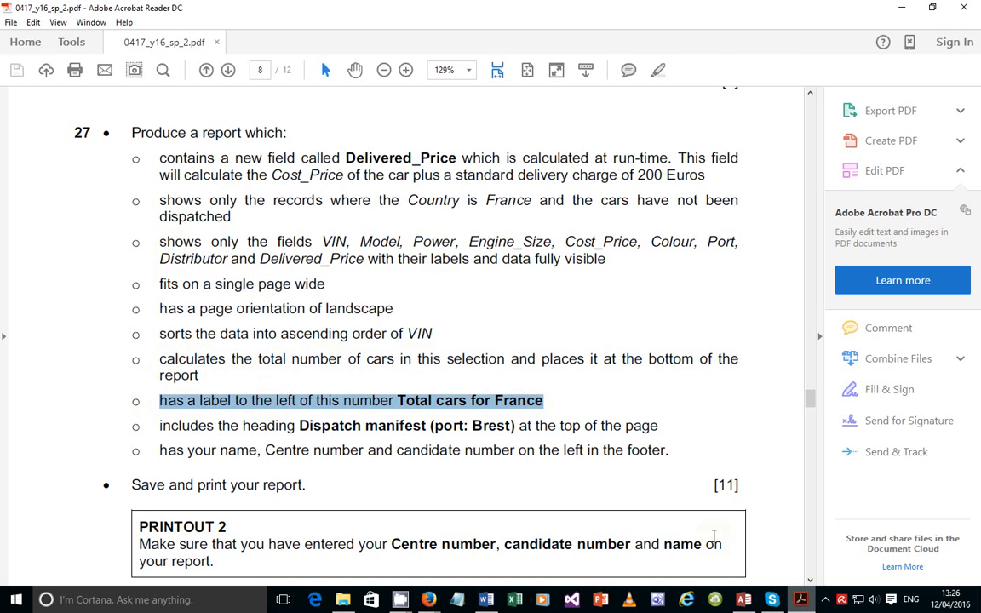
pyautogui.hotkey('alt', 'Tab')
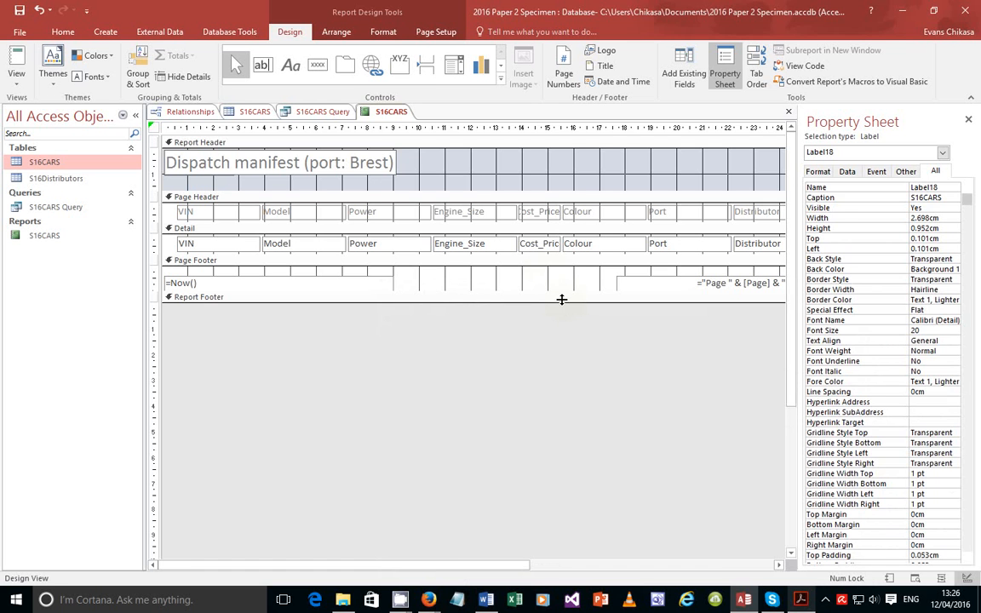
# Deepen the page footer slightly and the report footer to about 2 cm, and add a text box about 4.9 cm wide in the report footer
pyautogui.moveTo(561, 299); pyautogui.dragTo(560, 351)
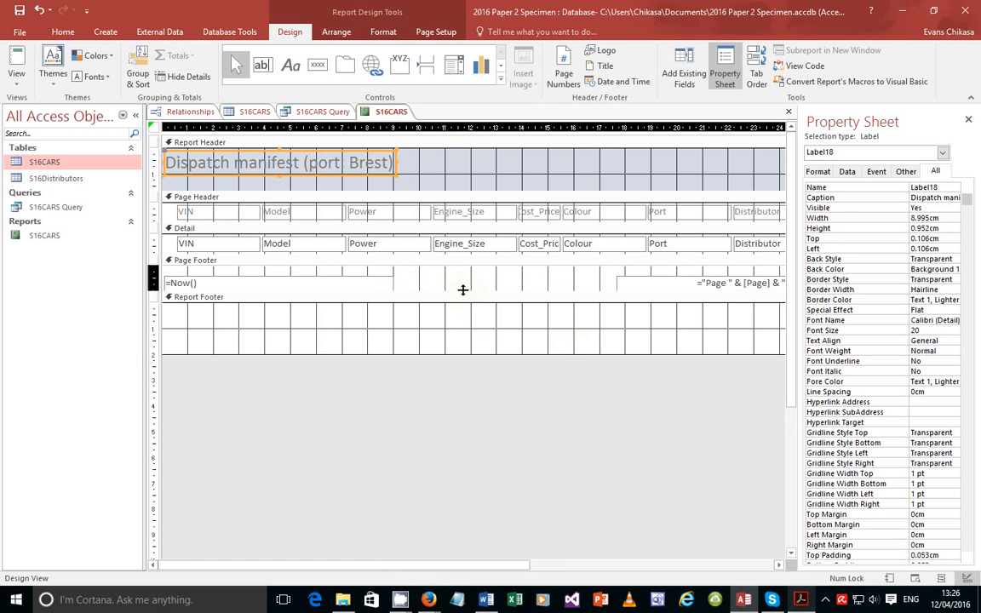
pyautogui.moveTo(463, 294); pyautogui.dragTo(457, 301)
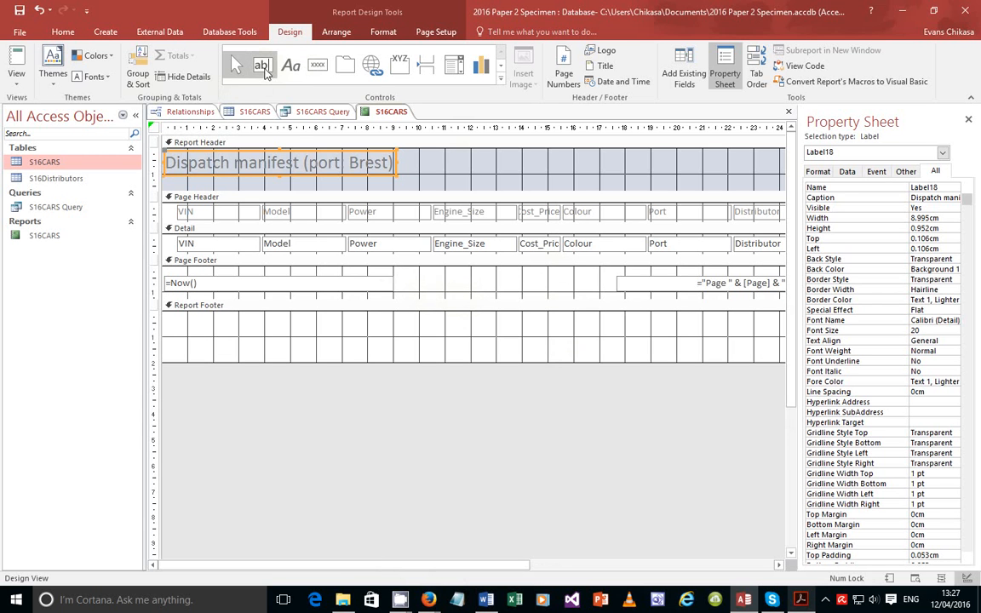
pyautogui.click(264, 70)
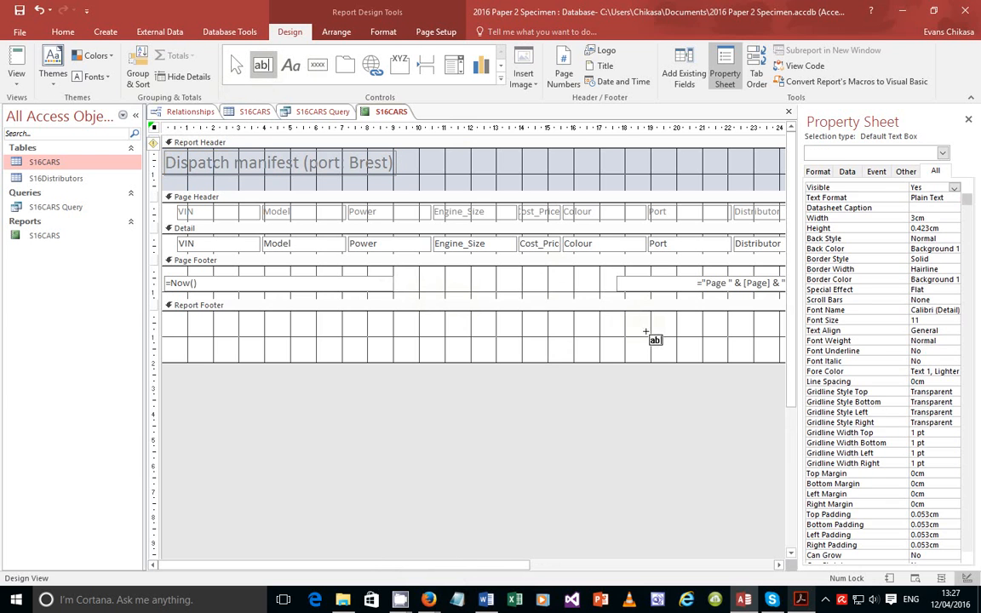
pyautogui.moveTo(626, 327); pyautogui.dragTo(751, 317)
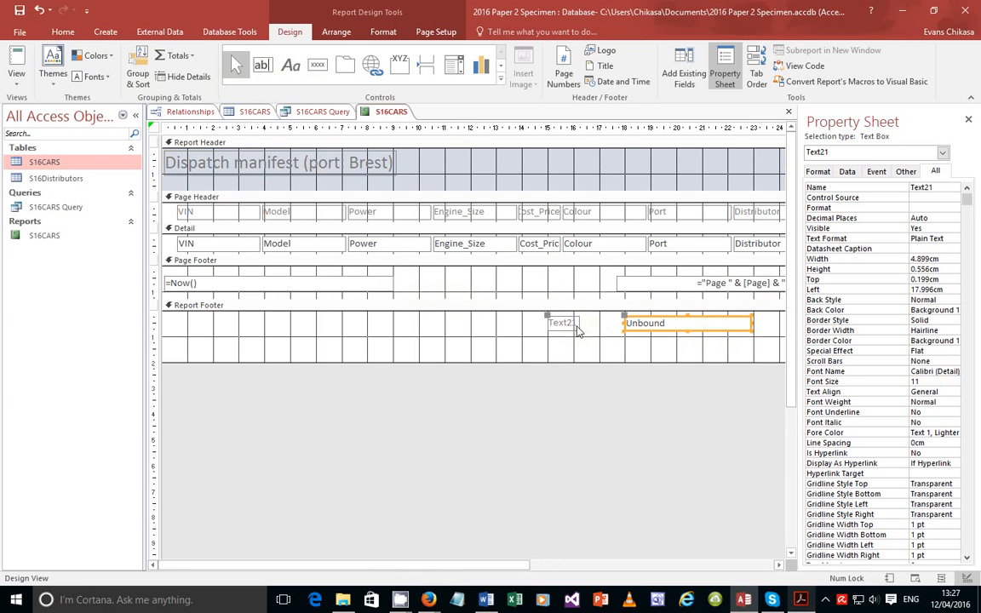
# Change the new text box's label to "Total cars for France" copied from the exam PDF
pyautogui.click(562, 324)
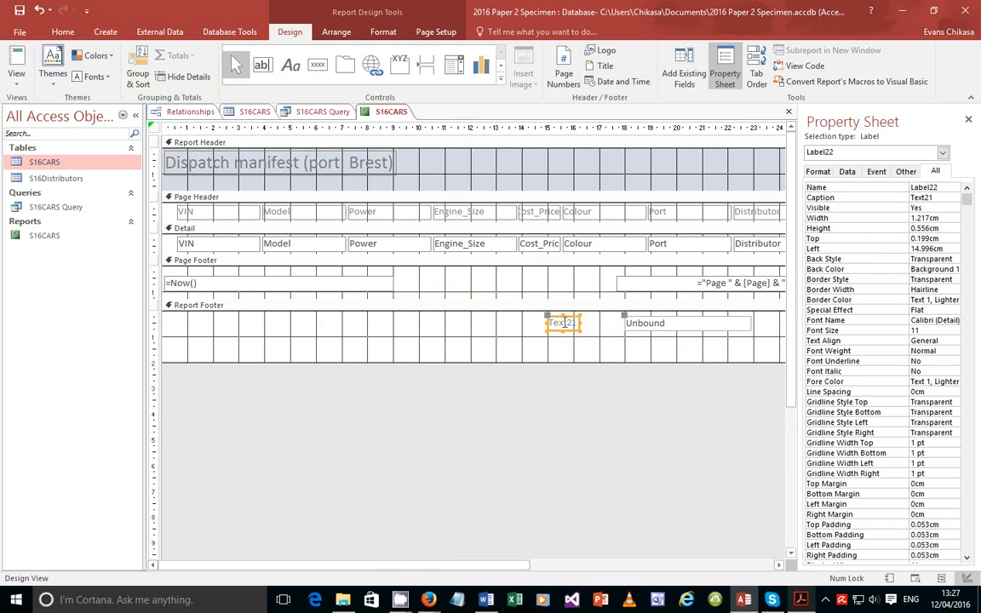
pyautogui.doubleClick(564, 323)
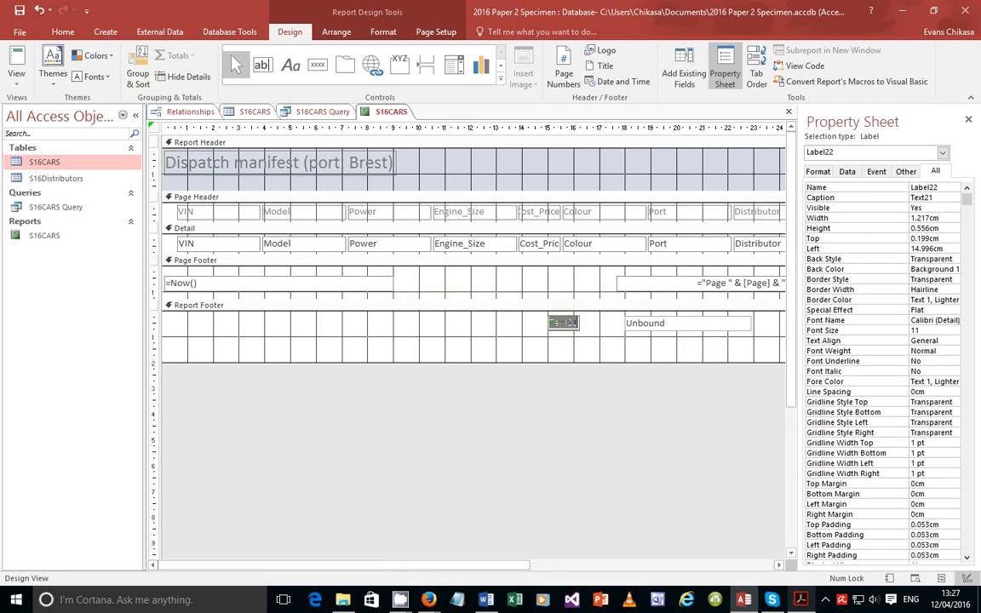
pyautogui.click(801, 601)
pyautogui.tripleClick(452, 409)
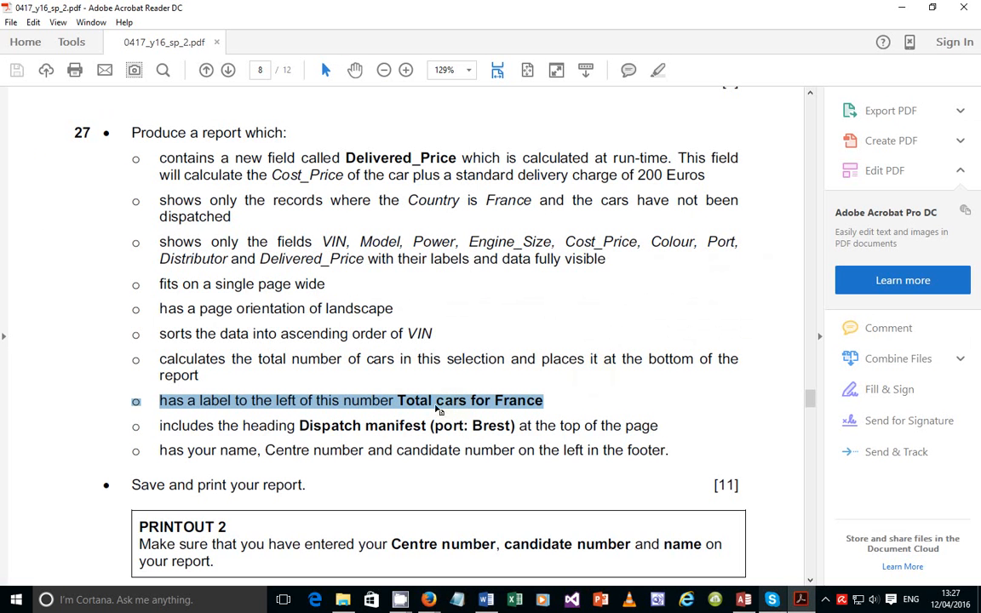
pyautogui.click(398, 402)
pyautogui.moveTo(400, 402); pyautogui.dragTo(533, 403)
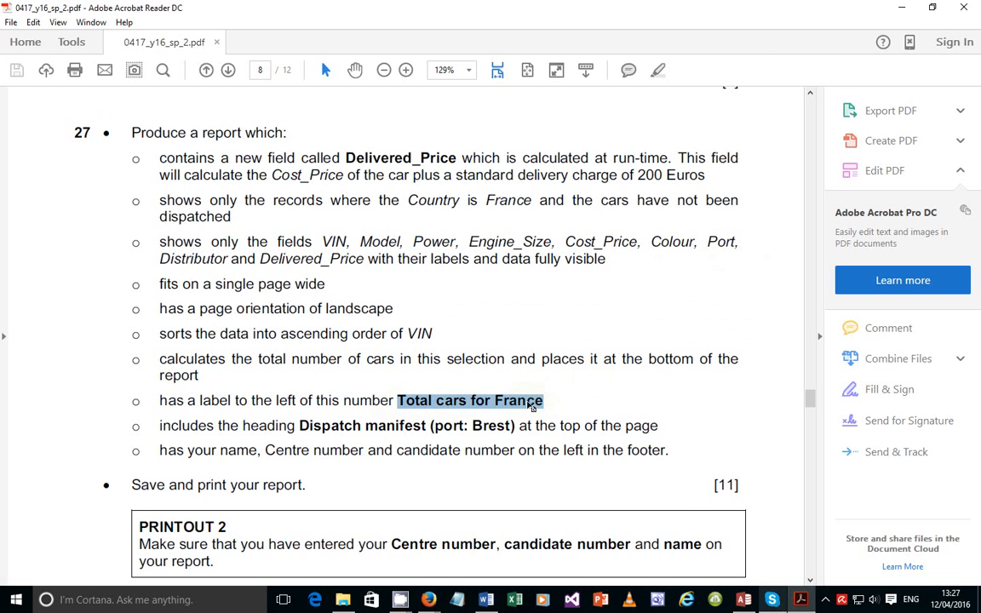
pyautogui.rightClick(525, 404)
pyautogui.click(549, 419)
pyautogui.hotkey('alt', 'Tab')
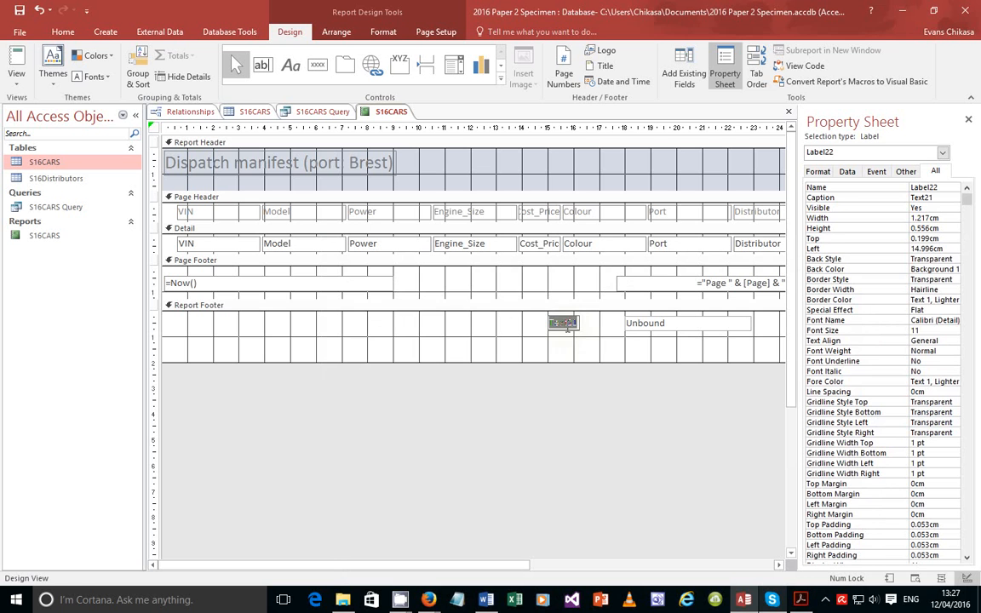
pyautogui.hotkey('ctrl', 'v')
pyautogui.click(606, 342)
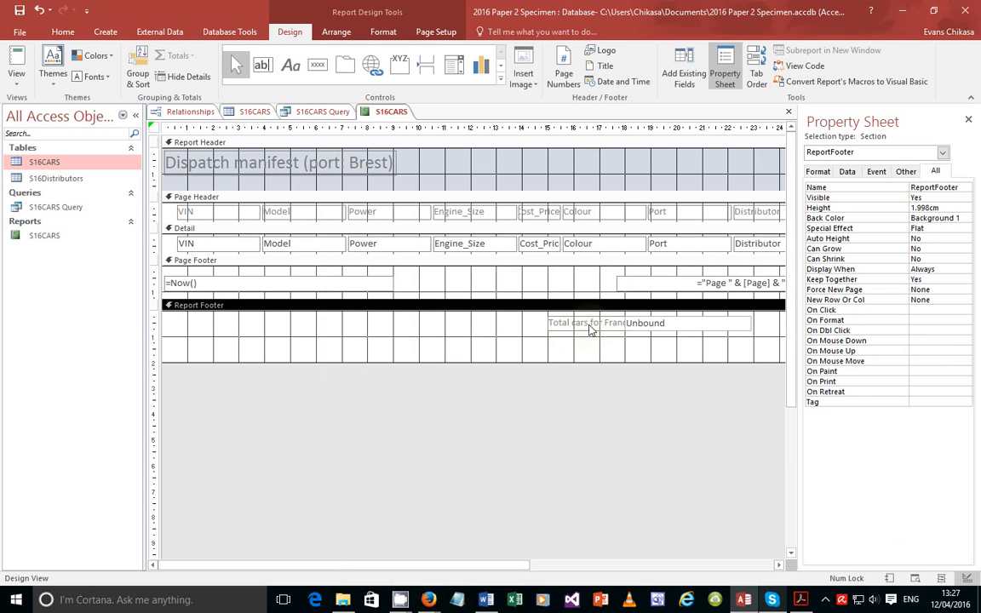
# Narrow the unbound text box in the report footer to about 3.6 cm so it clears the Total cars for France label
pyautogui.click(590, 324)
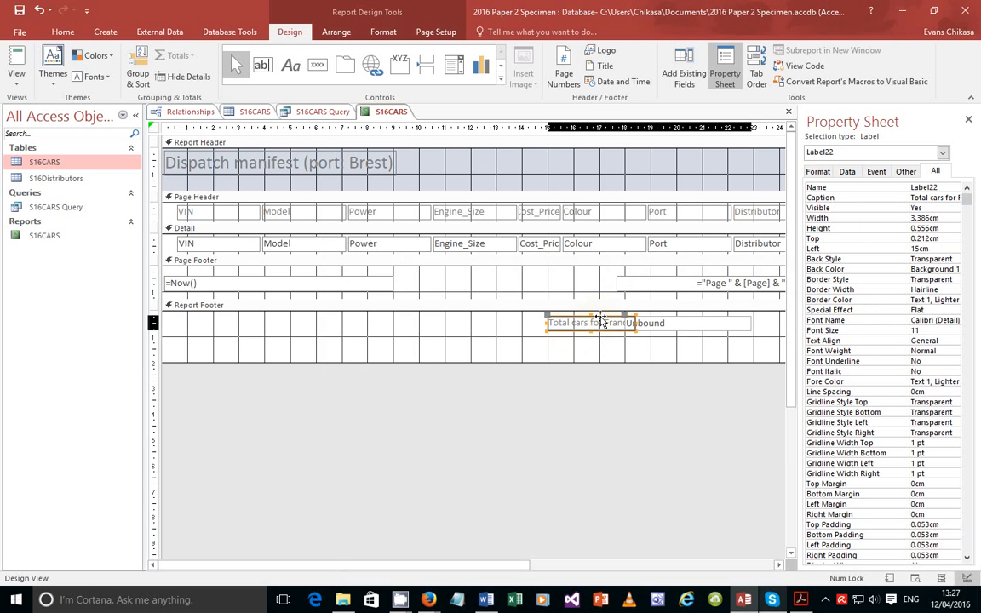
pyautogui.click(668, 323)
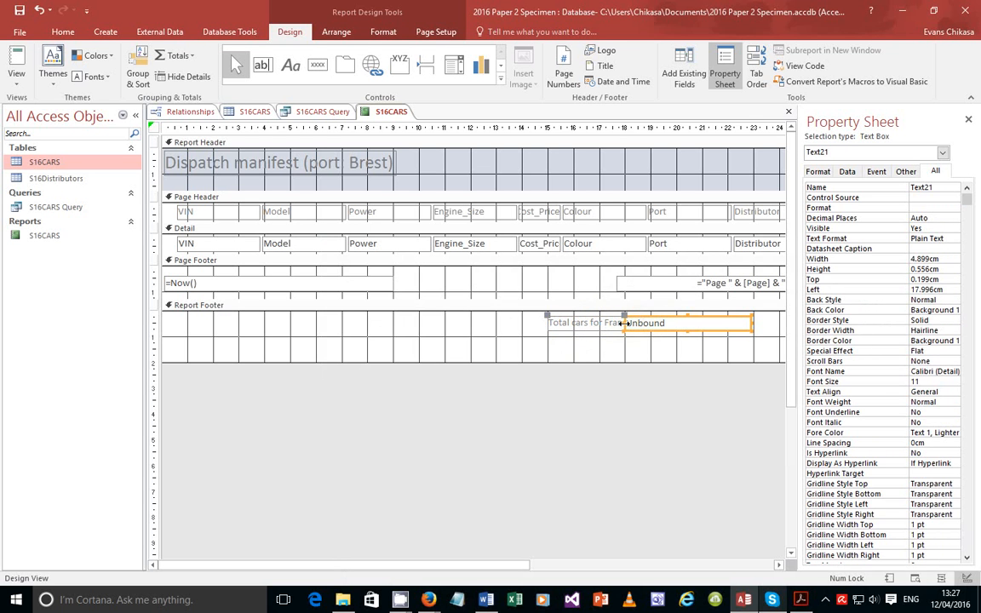
pyautogui.moveTo(624, 324); pyautogui.dragTo(657, 323)
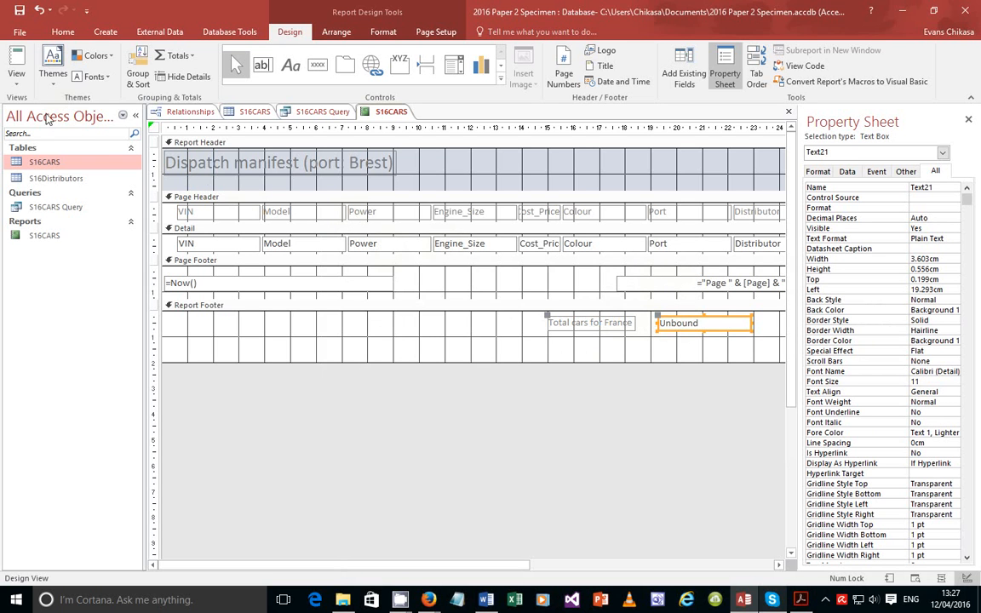
# Display the report in Report View and examine the heading, records and field widths
pyautogui.click(24, 81)
pyautogui.click(44, 101)
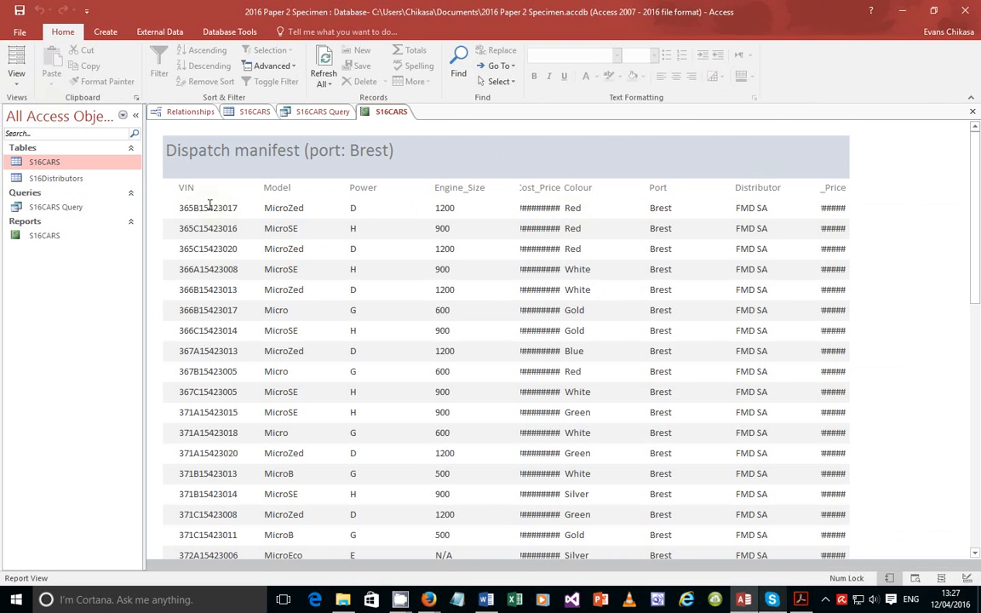
pyautogui.scroll(-5, 494, 221)
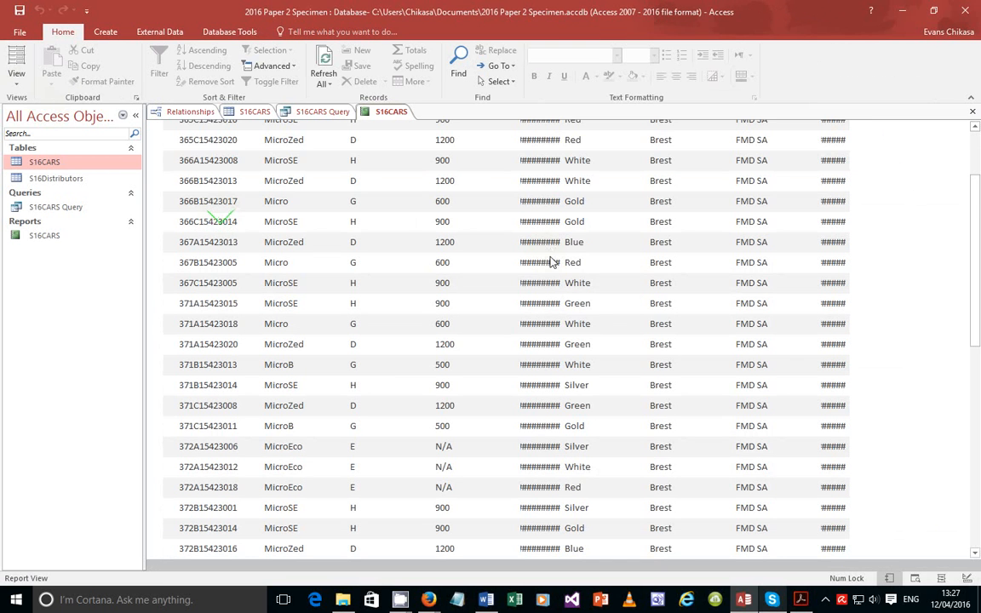
pyautogui.scroll(2, 522, 320)
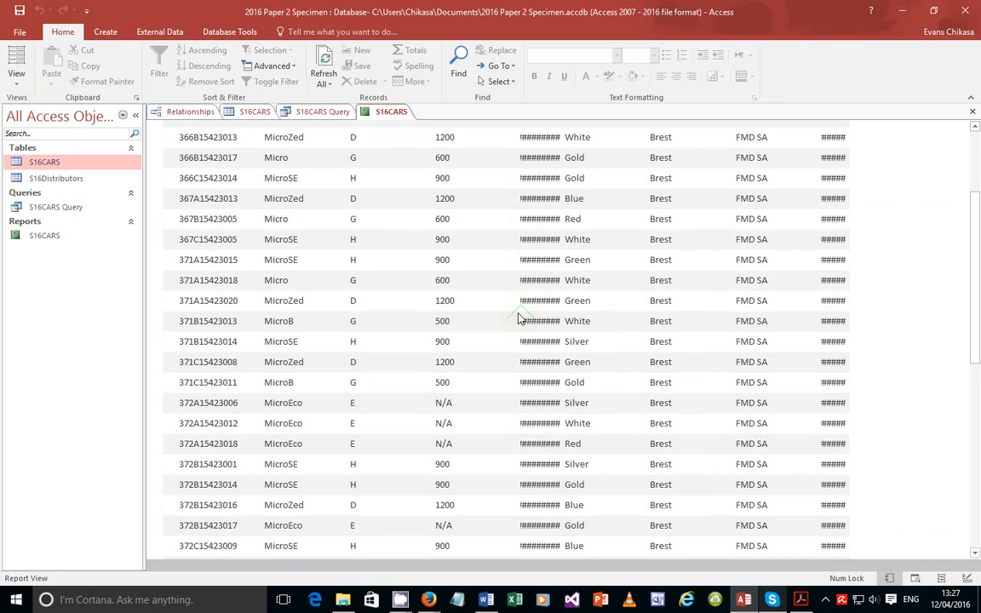
pyautogui.scroll(2, 520, 319)
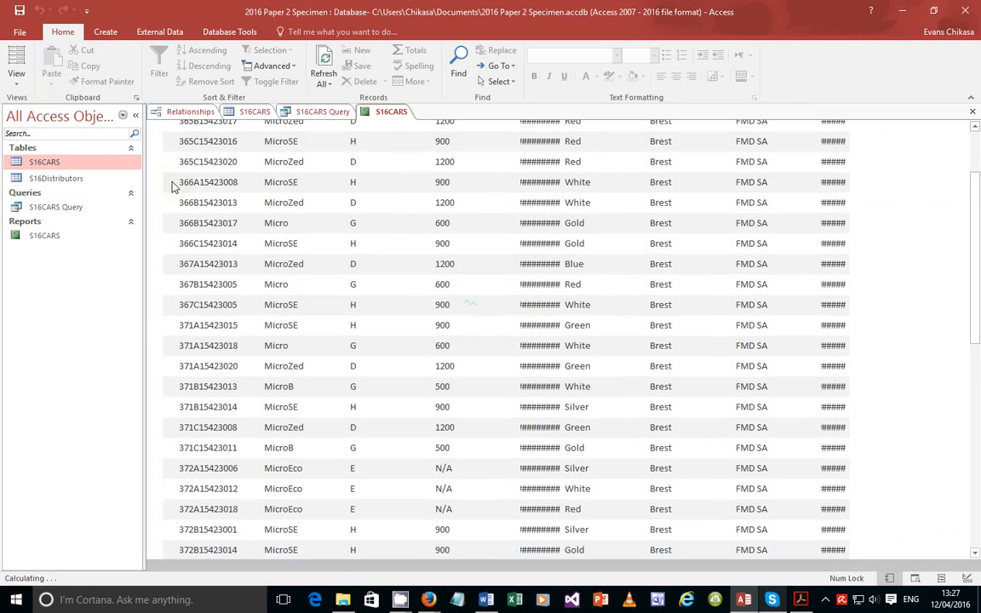
# Return the report to Design View and enter =COUNT([VIN]) in the unbound text box beside the Total cars for France label
pyautogui.click(16, 76)
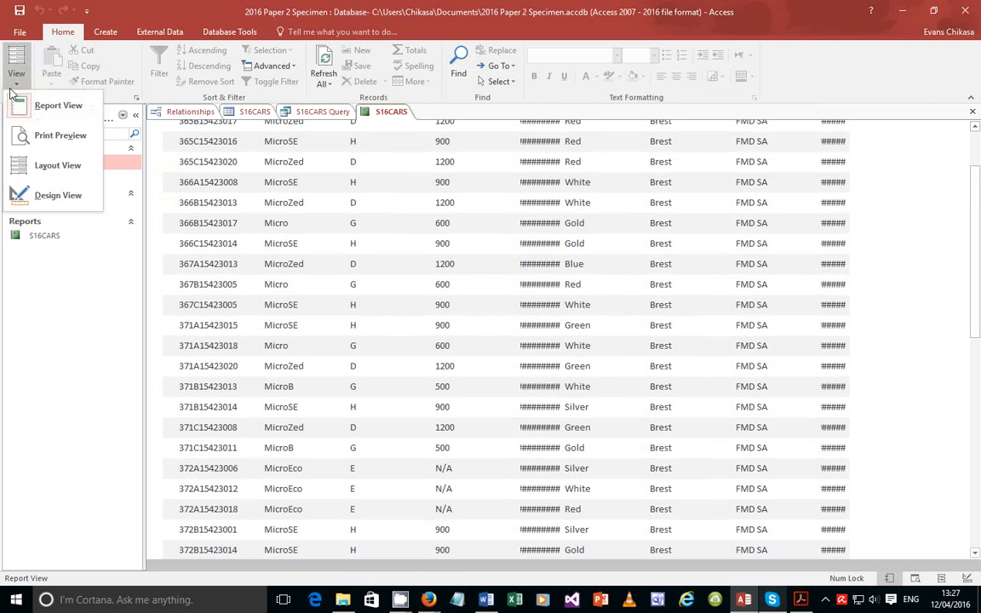
pyautogui.click(58, 195)
pyautogui.click(706, 324)
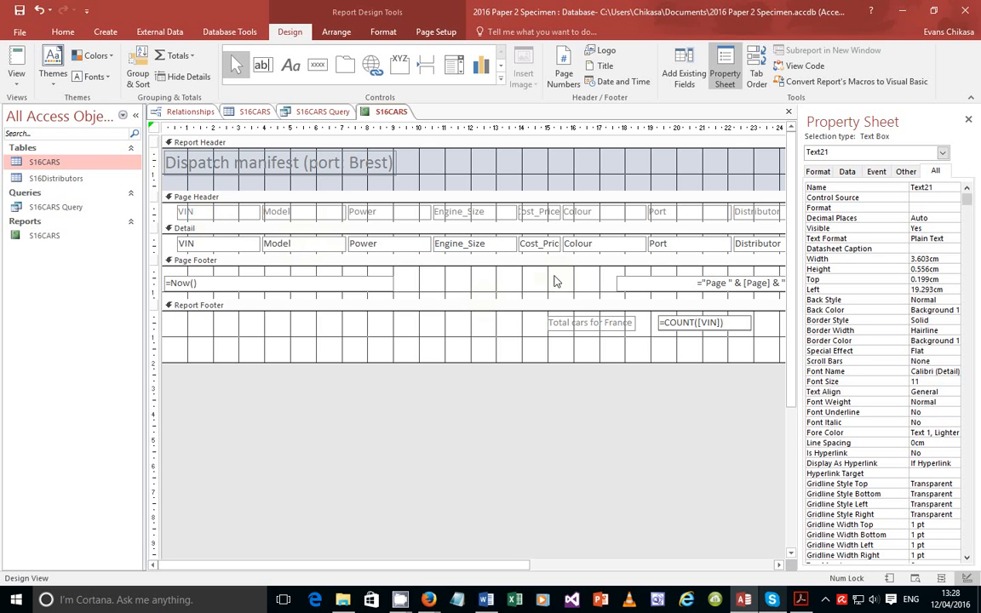
# Display the report in Report View and check the car total in the report footer and the field widths
pyautogui.click(18, 78)
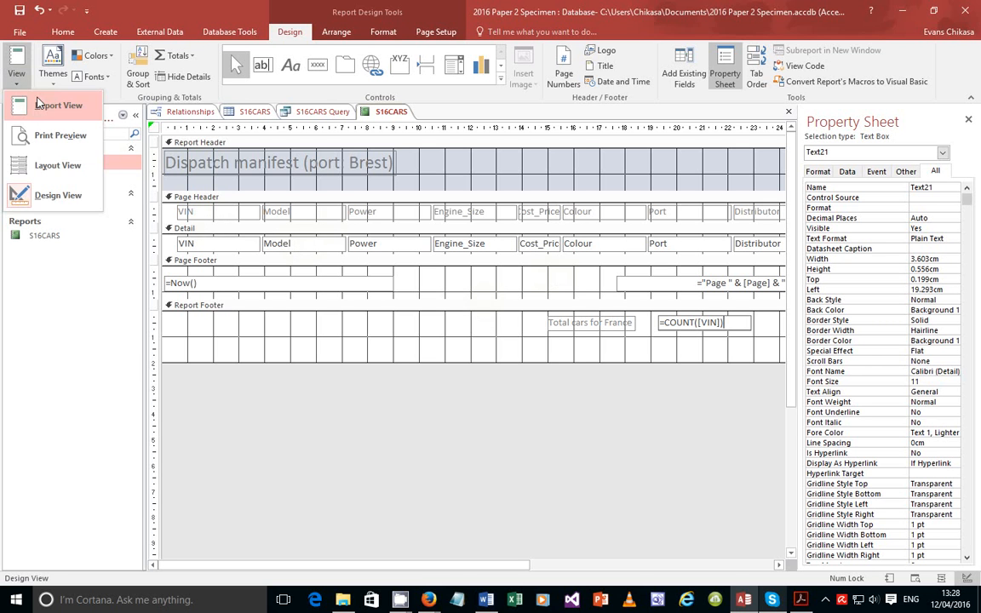
pyautogui.click(36, 101)
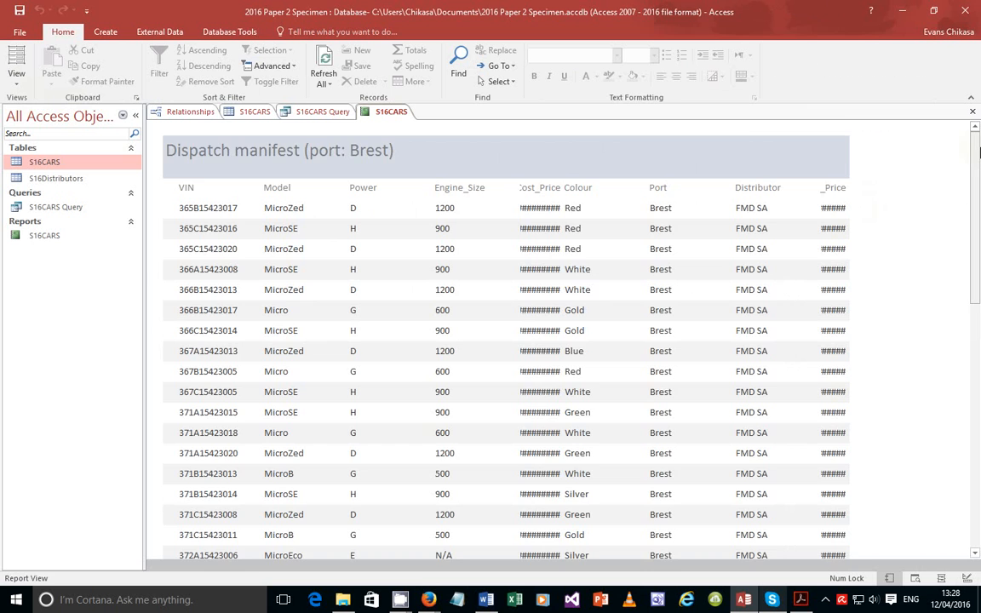
pyautogui.moveTo(976, 162); pyautogui.dragTo(980, 394)
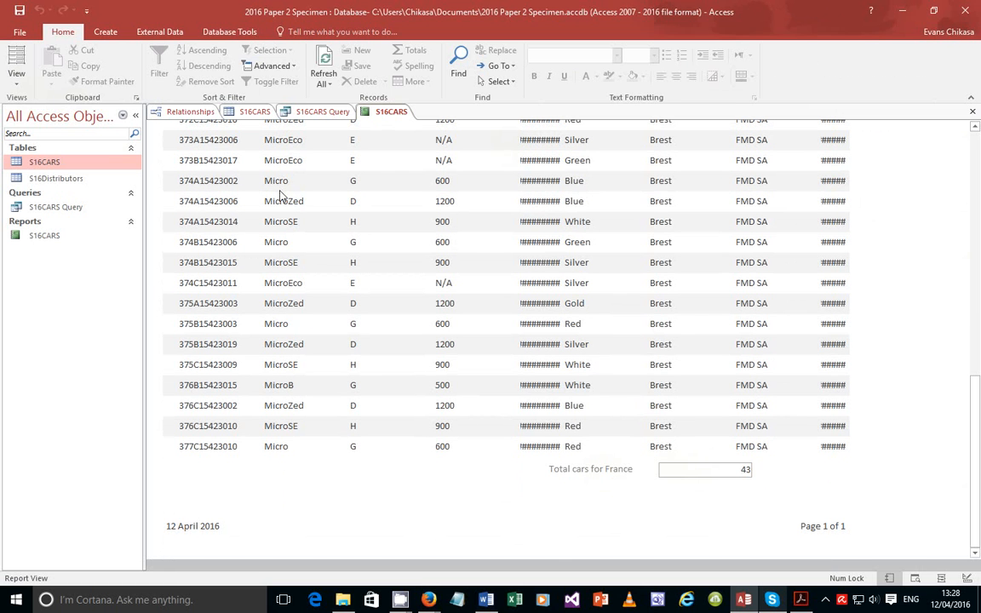
pyautogui.click(18, 78)
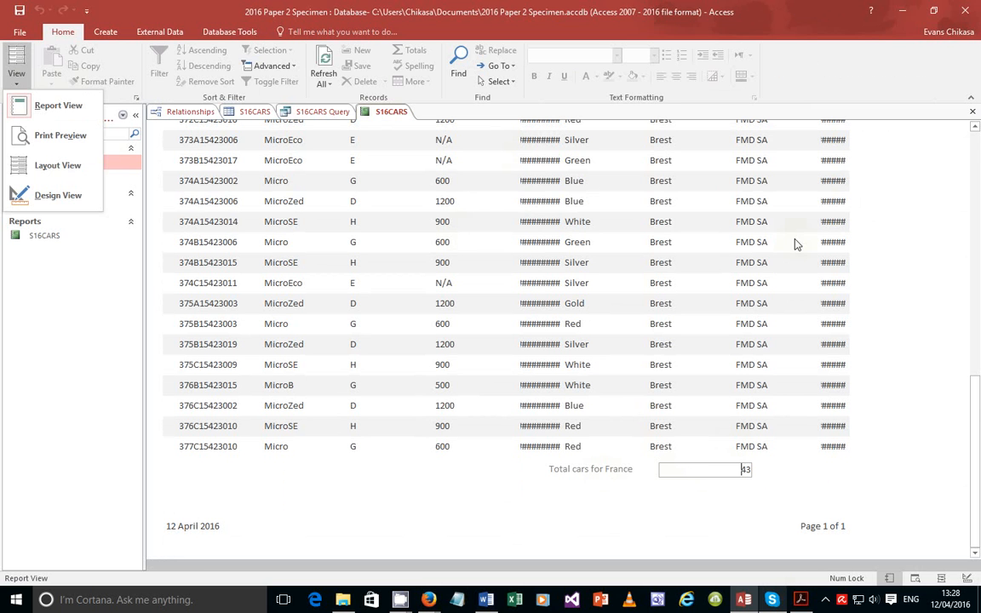
pyautogui.click(971, 401)
pyautogui.moveTo(971, 401); pyautogui.dragTo(960, 140)
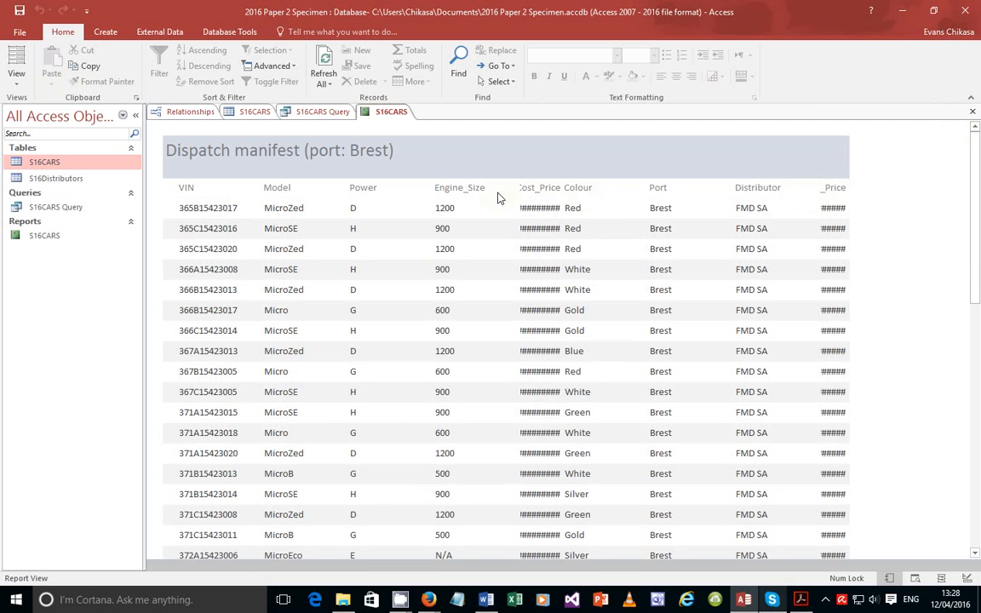
# Return to Design View and narrow the Power heading and its detail field together to about 2 cm
pyautogui.click(17, 79)
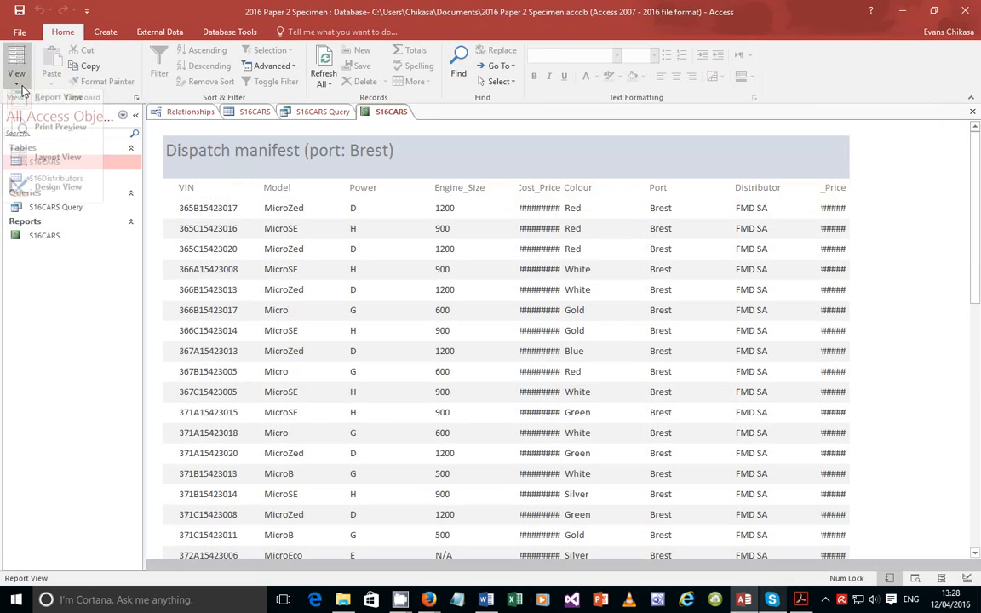
pyautogui.click(51, 194)
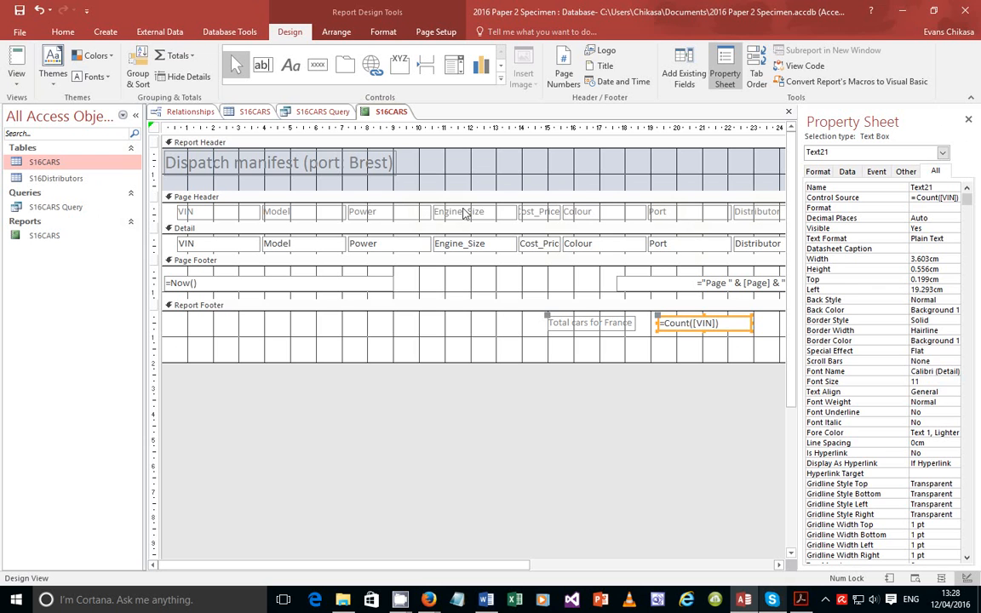
pyautogui.click(410, 214)
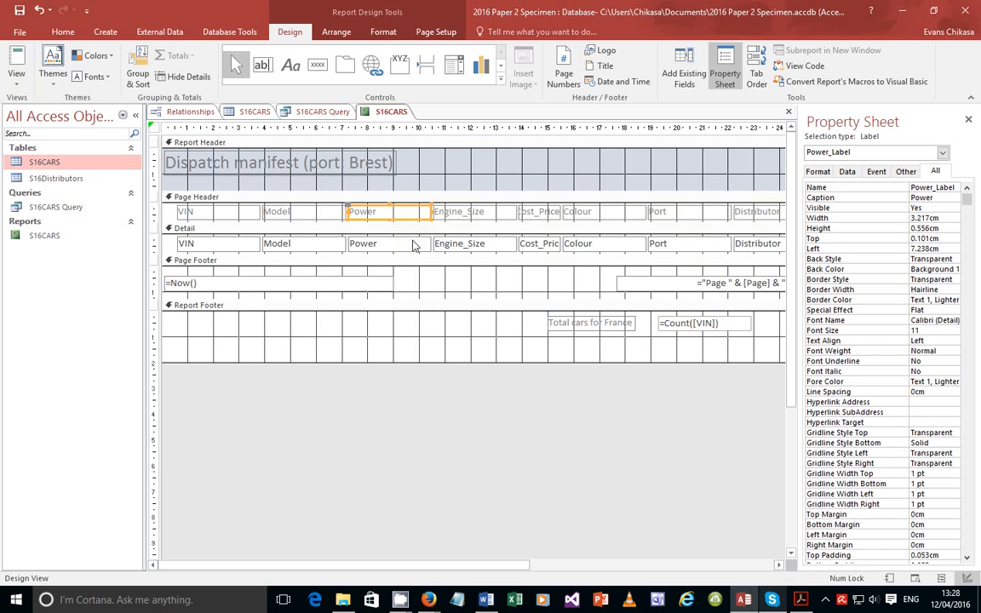
pyautogui.keyDown('shift'); pyautogui.click(416, 243); pyautogui.keyUp('shift')
pyautogui.click(443, 211)
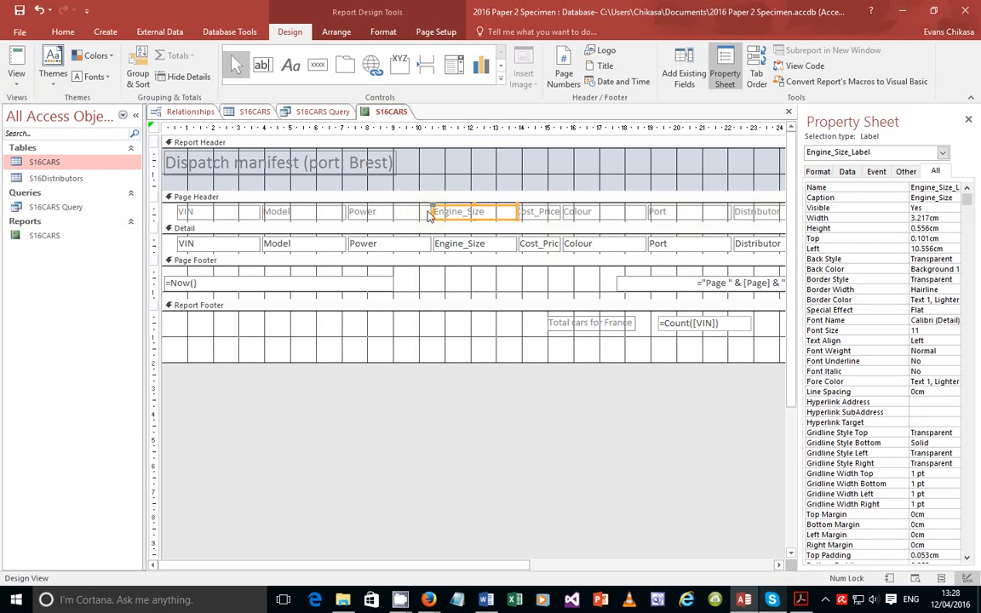
pyautogui.click(379, 211)
pyautogui.keyDown('shift'); pyautogui.click(413, 242); pyautogui.keyUp('shift')
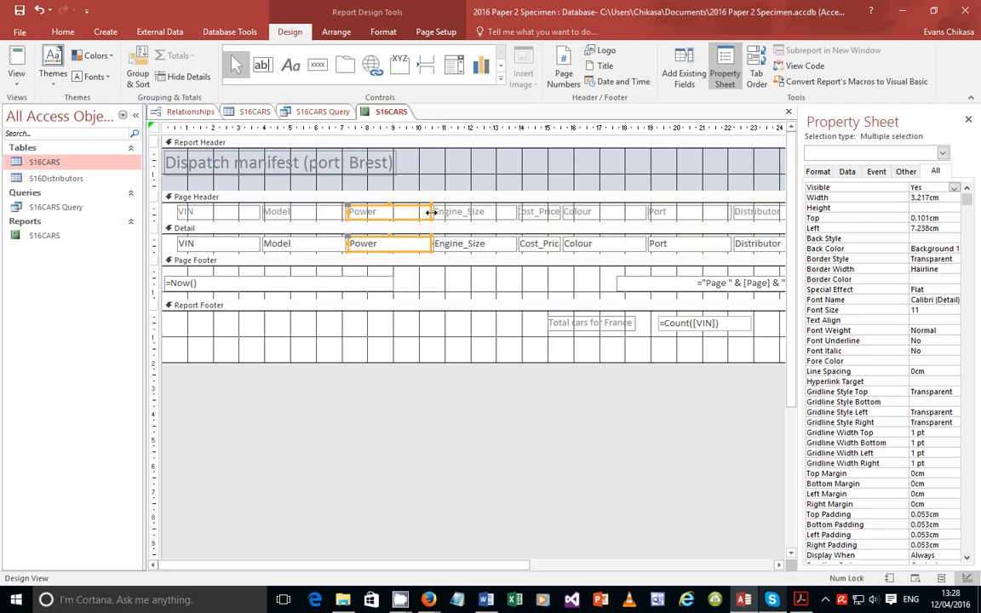
pyautogui.moveTo(431, 212); pyautogui.dragTo(400, 212)
# Move the Engine_Size heading and detail field up beside Power and narrow both to about 2.4 cm
pyautogui.click(460, 211)
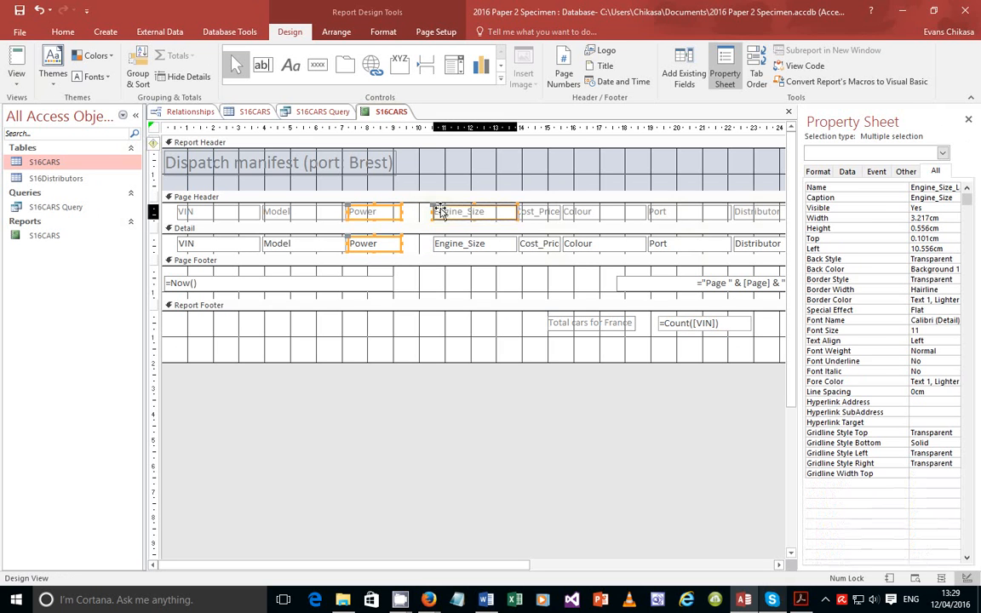
pyautogui.keyDown('shift'); pyautogui.click(459, 244); pyautogui.keyUp('shift')
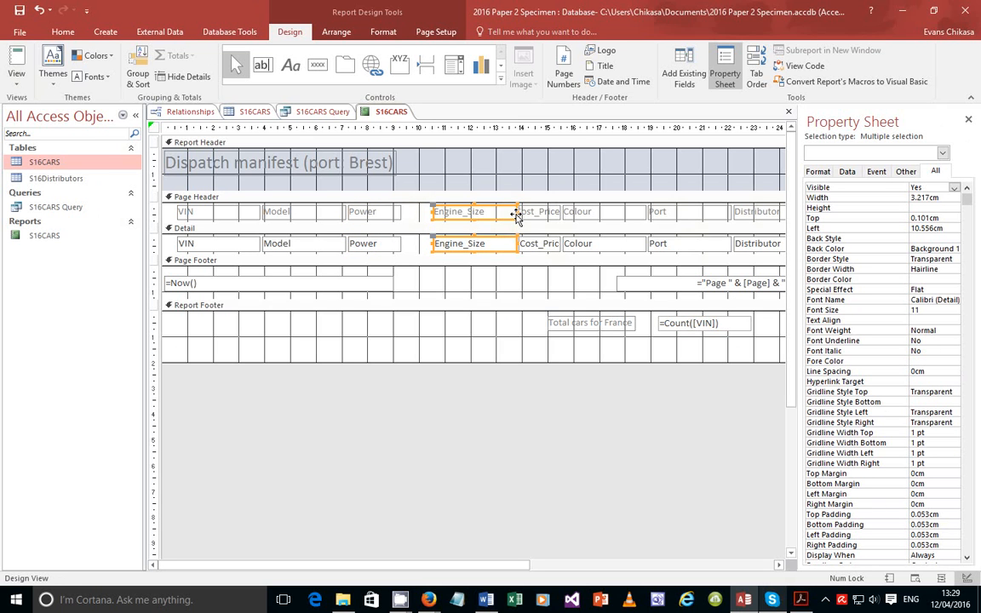
pyautogui.moveTo(515, 211); pyautogui.dragTo(444, 213)
# Move Cost_Price beside Engine_Size and widen it to about 3 cm, and fit Colour next to it at about 2 cm wide, headings and fields alike
pyautogui.click(526, 212)
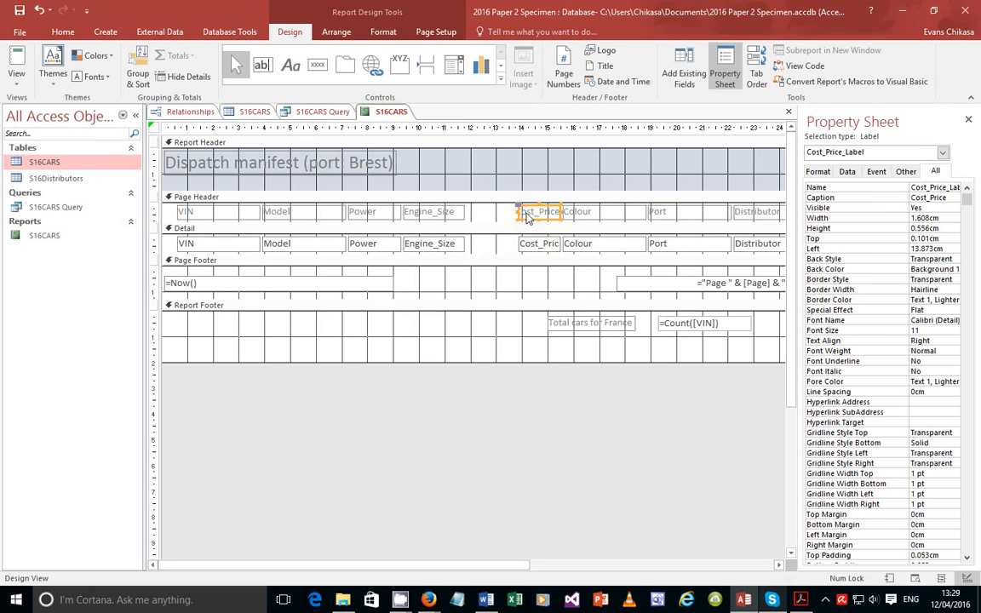
pyautogui.keyDown('shift'); pyautogui.click(535, 245); pyautogui.keyUp('shift')
pyautogui.moveTo(522, 213); pyautogui.dragTo(478, 217)
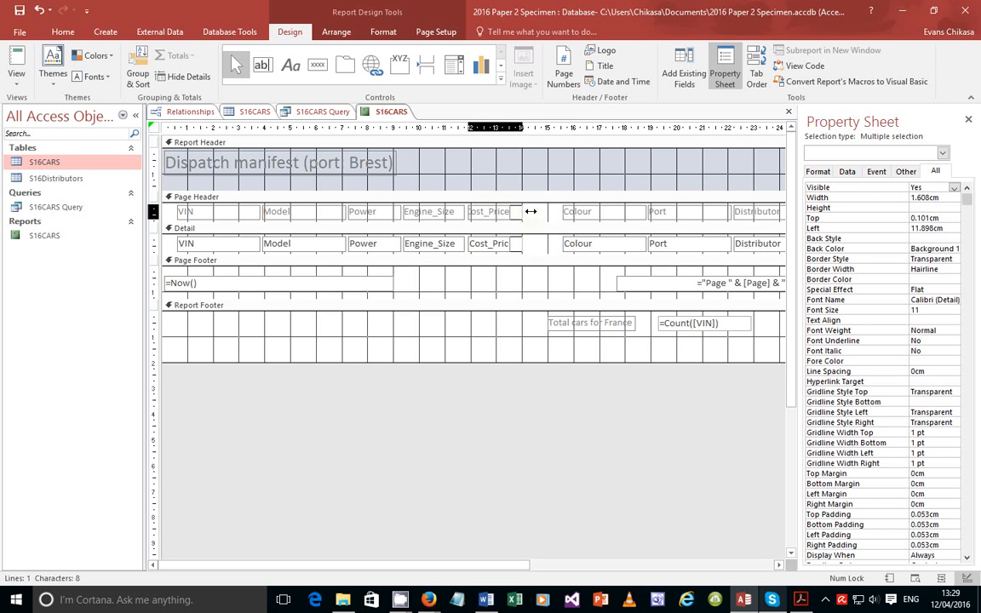
pyautogui.moveTo(543, 213); pyautogui.dragTo(603, 212)
pyautogui.click(594, 217)
pyautogui.keyDown('shift'); pyautogui.click(597, 245); pyautogui.keyUp('shift')
# Move the Port heading and detail field beside Colour, about 17.2 cm from the report's left edge, and narrow both to about 2 cm
pyautogui.click(656, 215)
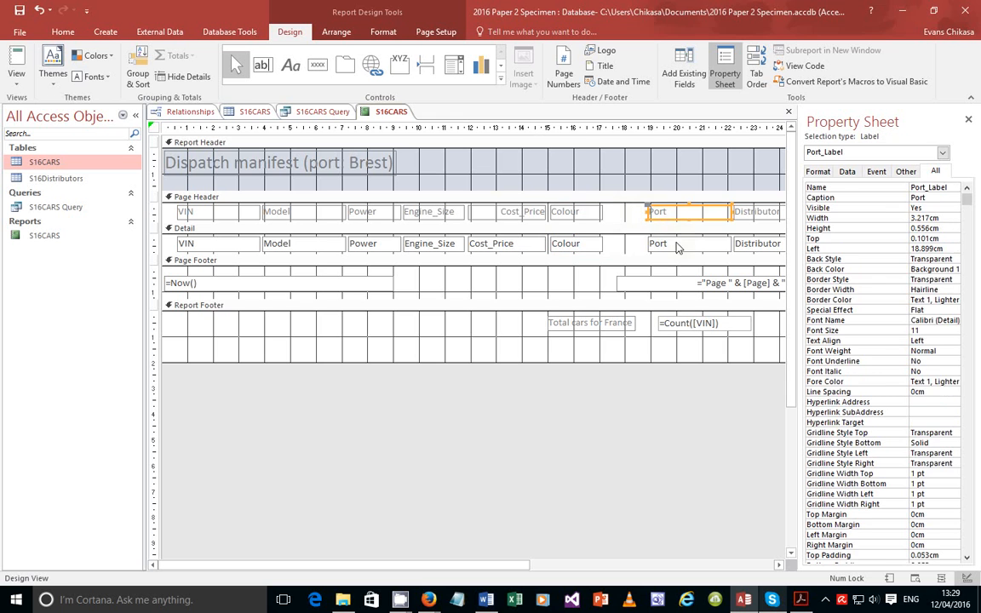
pyautogui.keyDown('shift'); pyautogui.click(659, 244); pyautogui.keyUp('shift')
pyautogui.moveTo(666, 214); pyautogui.dragTo(625, 220)
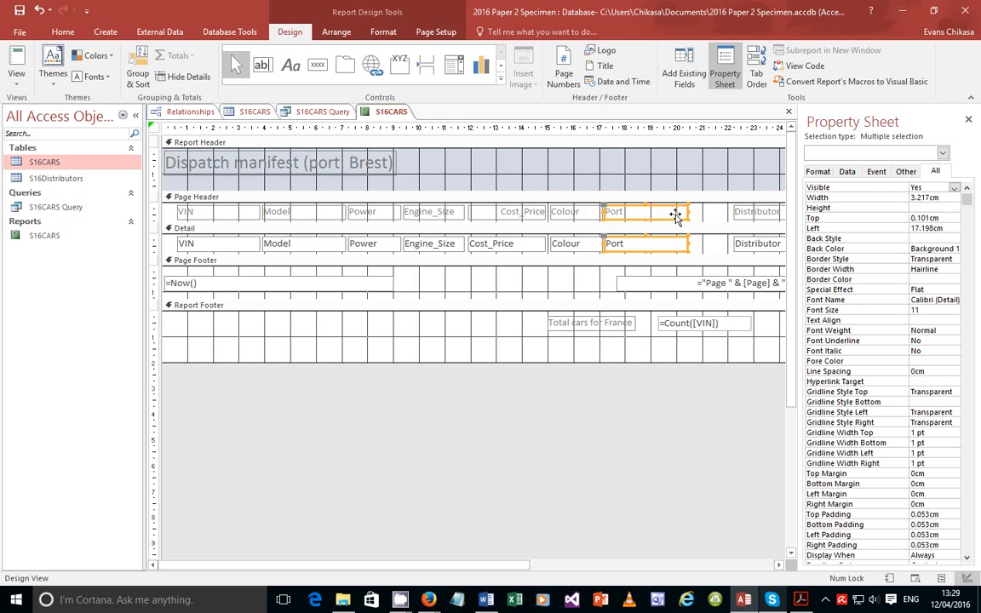
pyautogui.moveTo(685, 214); pyautogui.dragTo(657, 215)
# Move the Distributor heading and detail field beside Port, about 19.4 cm from the report's left edge
pyautogui.click(753, 212)
pyautogui.keyDown('shift'); pyautogui.click(759, 244); pyautogui.keyUp('shift')
pyautogui.moveTo(755, 219); pyautogui.dragTo(682, 212)
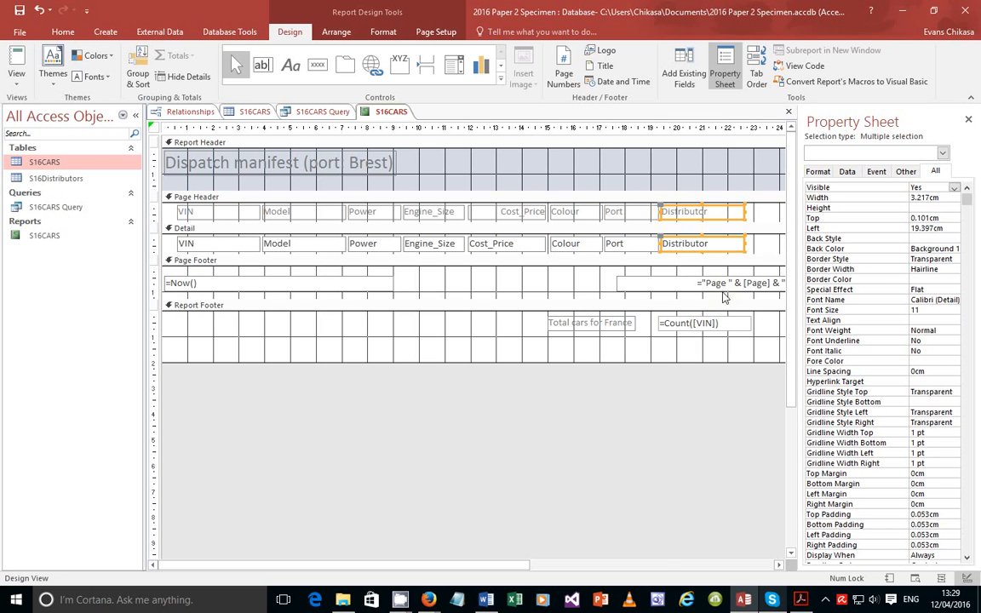
# Try to move the Delivered_Price heading and field towards Distributor, and put Distributor back beside Port
pyautogui.moveTo(520, 564); pyautogui.dragTo(695, 546)
pyautogui.keyDown('shift'); pyautogui.click(632, 213); pyautogui.keyUp('shift')
pyautogui.keyDown('shift'); pyautogui.click(636, 242); pyautogui.keyUp('shift')
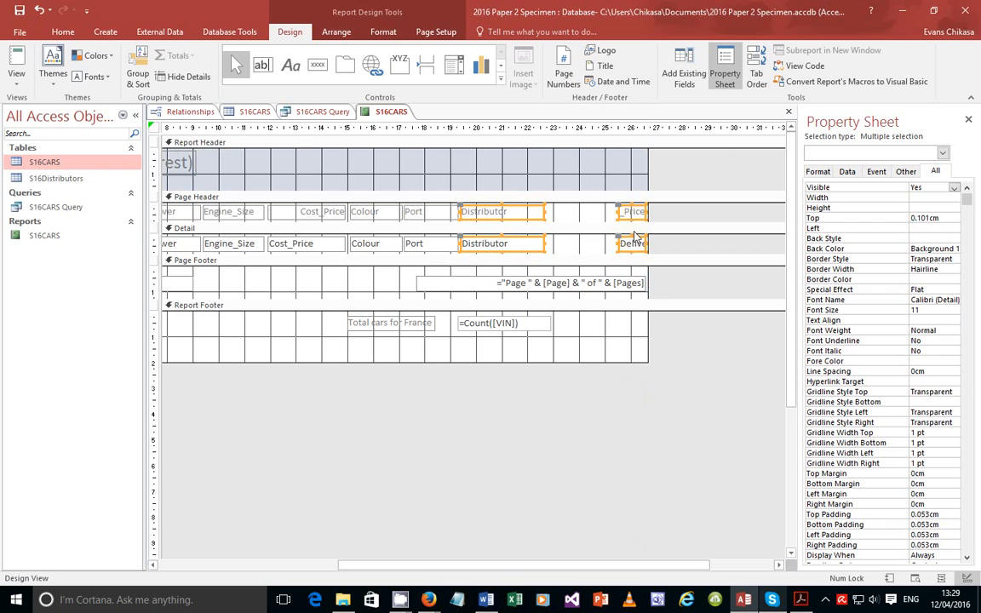
pyautogui.moveTo(634, 218); pyautogui.dragTo(560, 220)
pyautogui.click(597, 252)
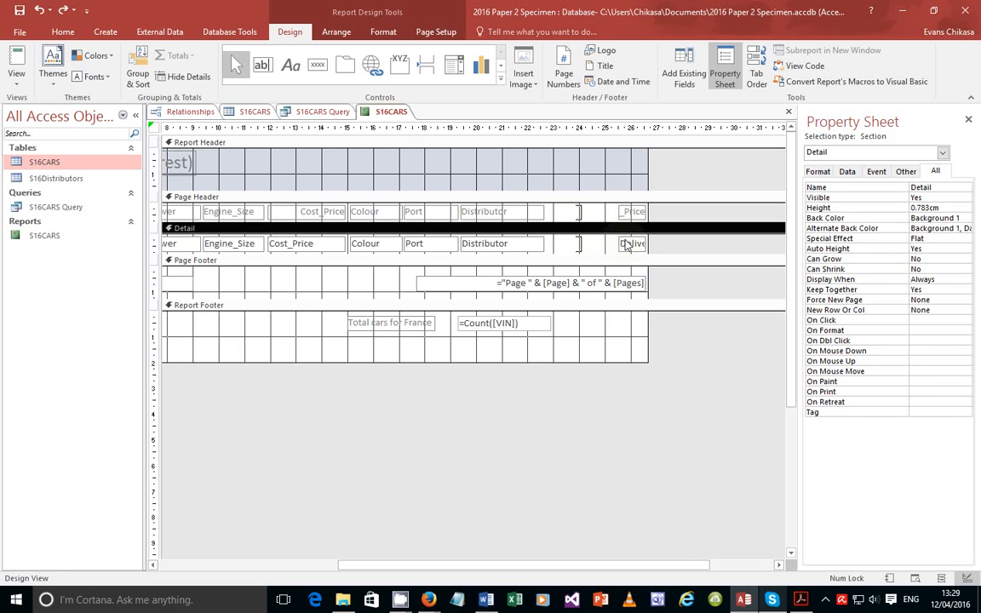
pyautogui.click(626, 245)
pyautogui.click(571, 216)
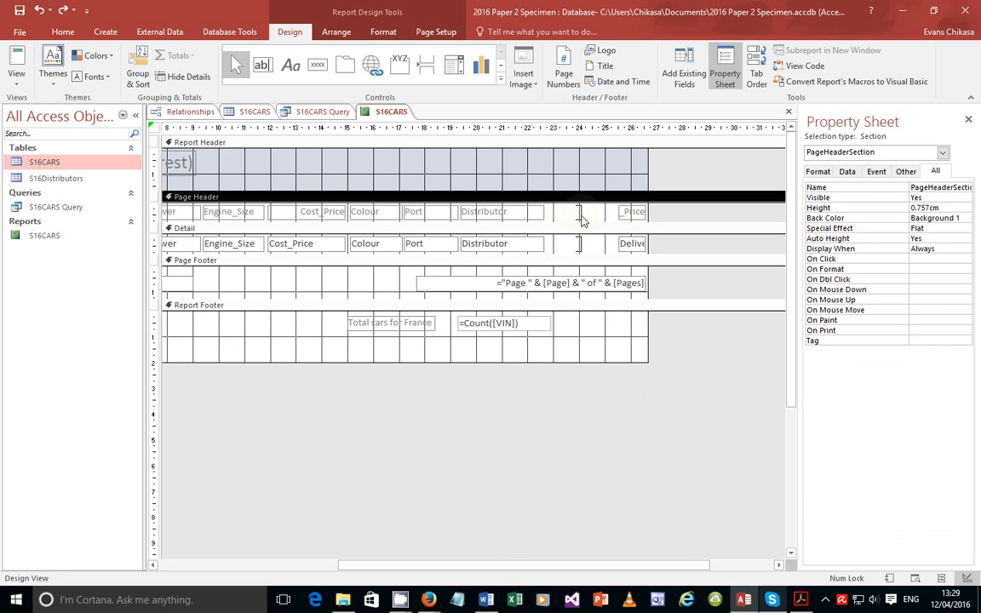
pyautogui.click(621, 213)
pyautogui.keyDown('shift'); pyautogui.click(628, 244); pyautogui.keyUp('shift')
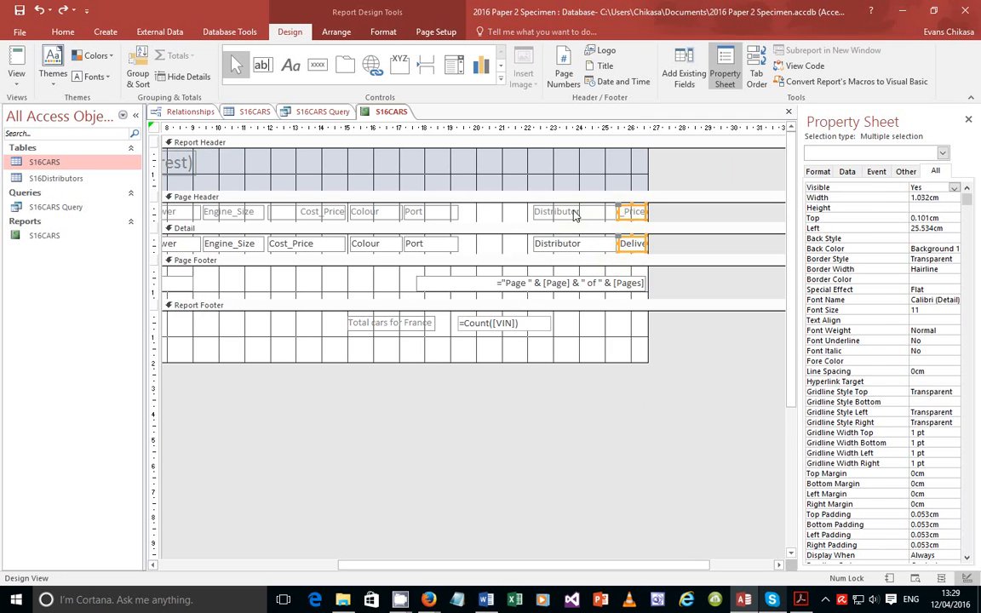
pyautogui.click(575, 213)
pyautogui.keyDown('shift'); pyautogui.click(582, 245); pyautogui.keyUp('shift')
pyautogui.moveTo(576, 214); pyautogui.dragTo(508, 217)
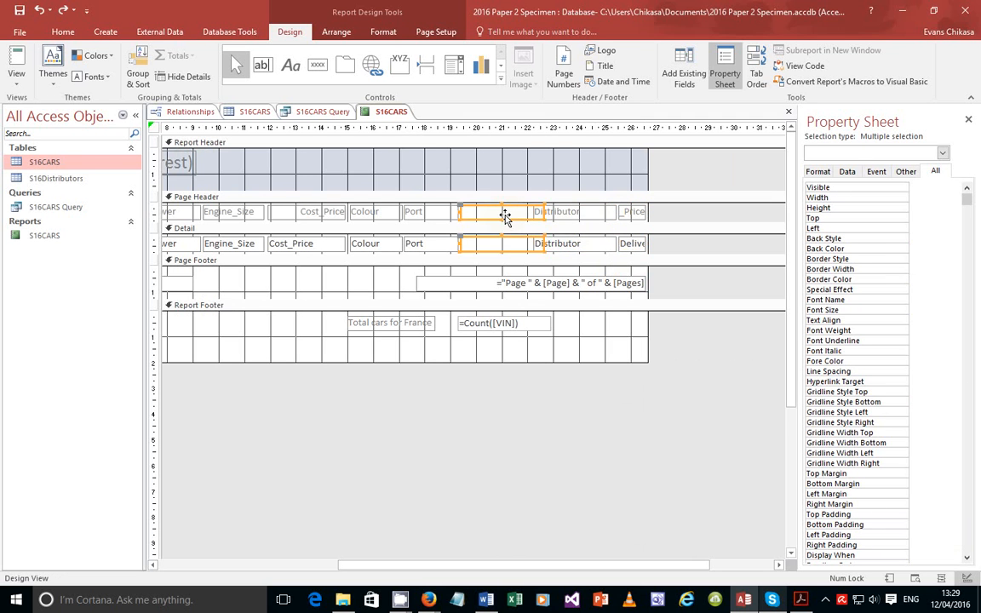
# Widen the Delivered_Price heading and detail field towards Distributor to about 3.7 cm
pyautogui.click(631, 212)
pyautogui.keyDown('shift'); pyautogui.click(634, 245); pyautogui.keyUp('shift')
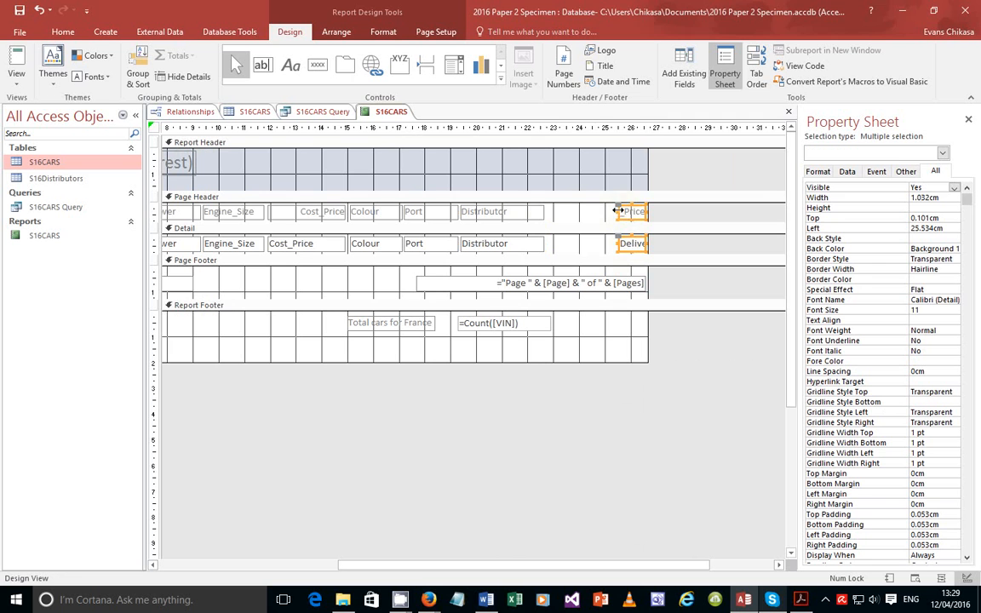
pyautogui.moveTo(619, 213); pyautogui.dragTo(550, 213)
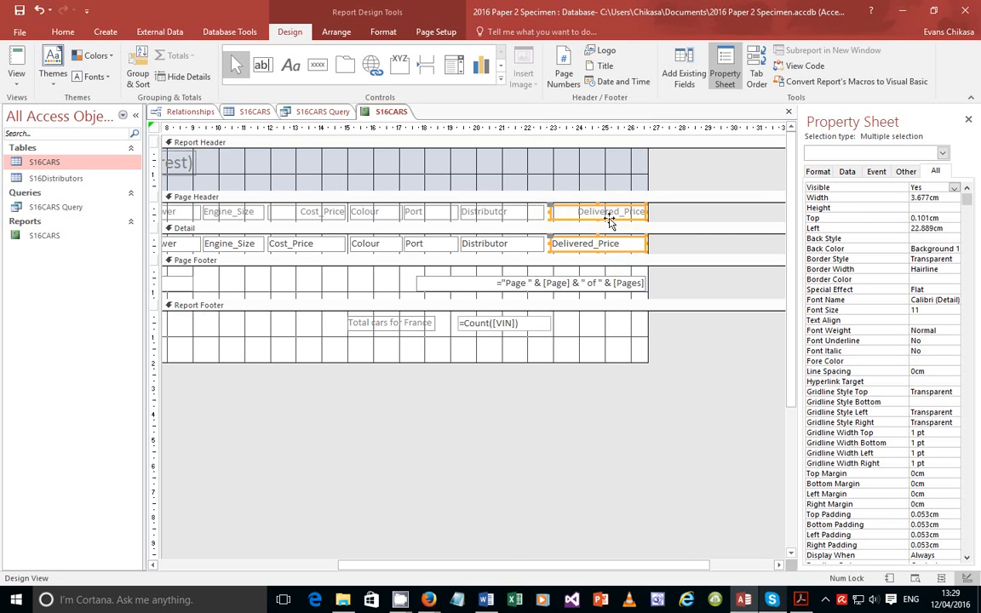
# Display the report in Report View and compare it with question 27's total, label, heading and footer requirements in the exam PDF
pyautogui.click(19, 83)
pyautogui.click(36, 103)
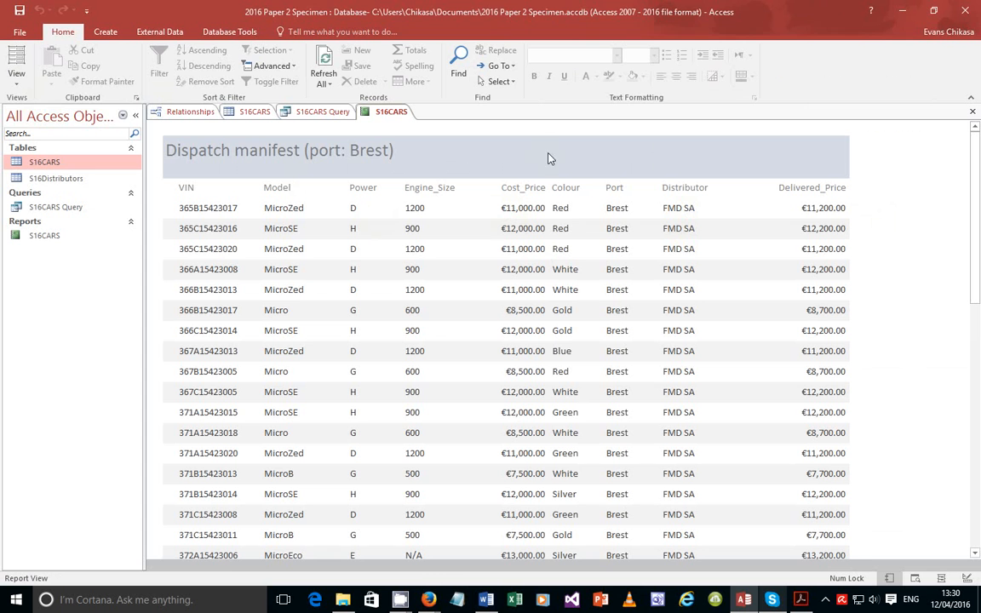
pyautogui.click(800, 600)
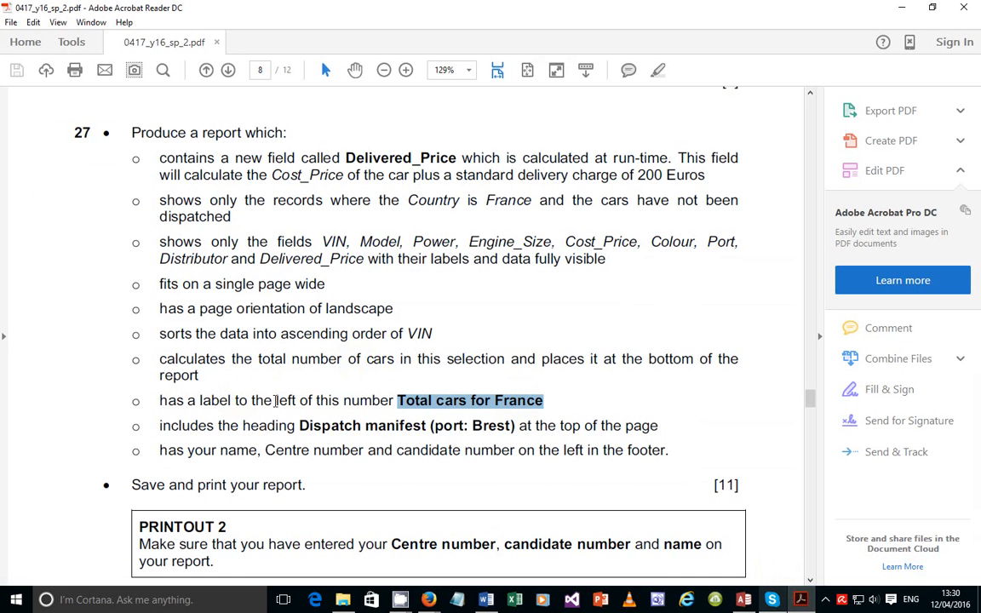
pyautogui.moveTo(417, 359); pyautogui.dragTo(474, 384)
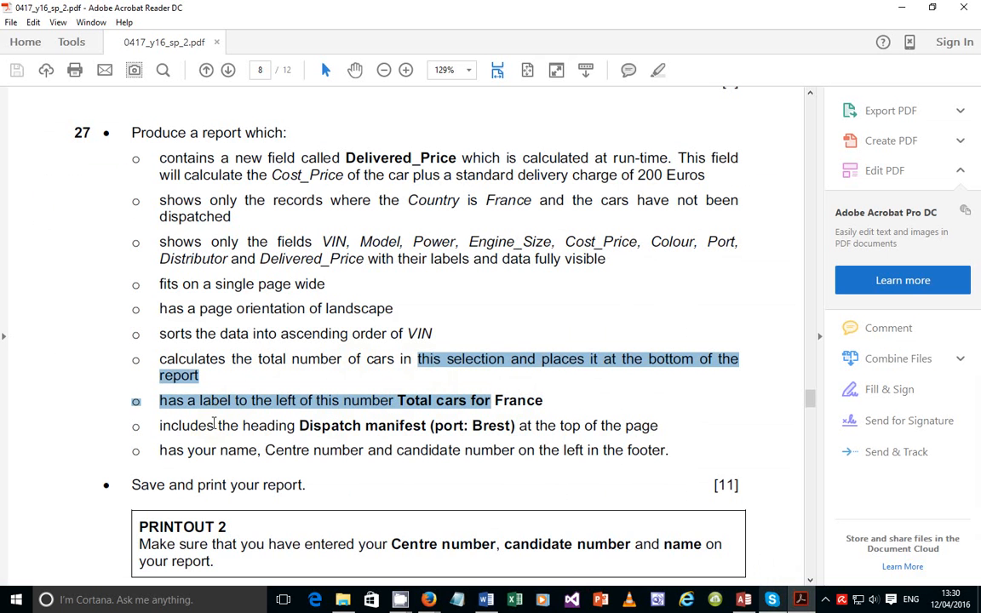
pyautogui.moveTo(160, 426); pyautogui.dragTo(652, 412)
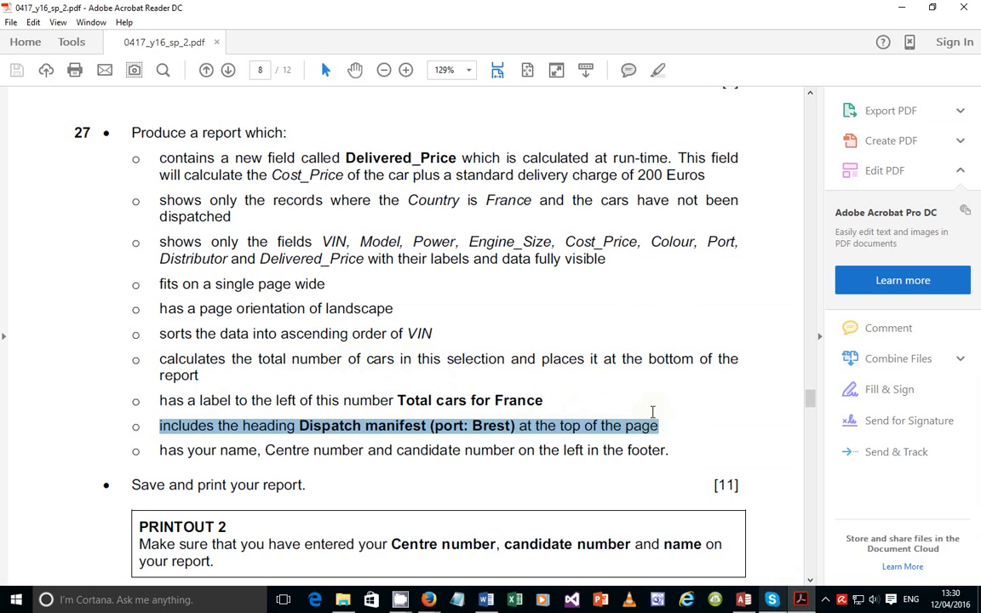
pyautogui.moveTo(162, 452); pyautogui.dragTo(633, 452)
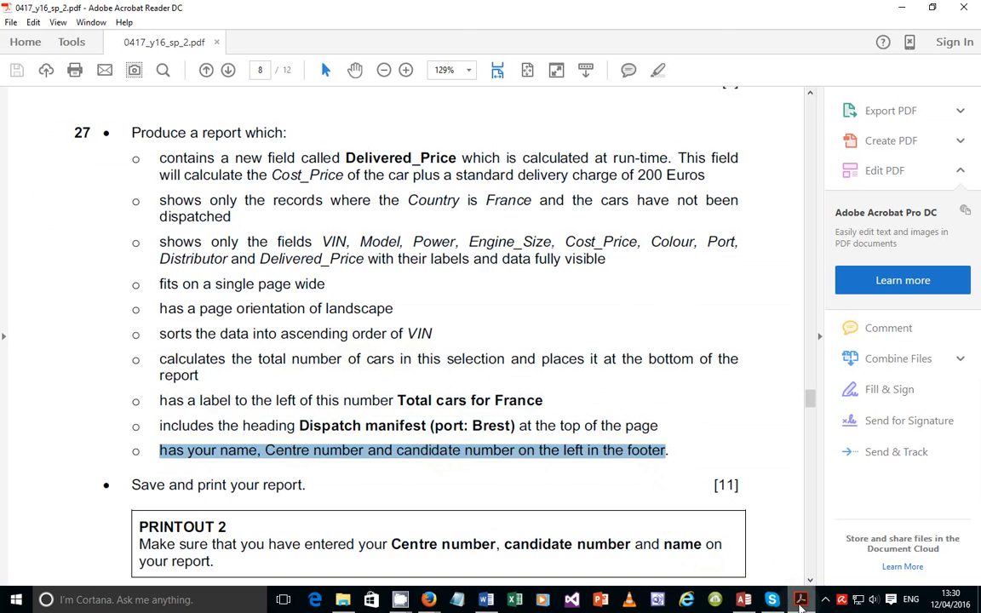
pyautogui.hotkey('alt', 'Tab')
pyautogui.scroll(-10, 467, 401)
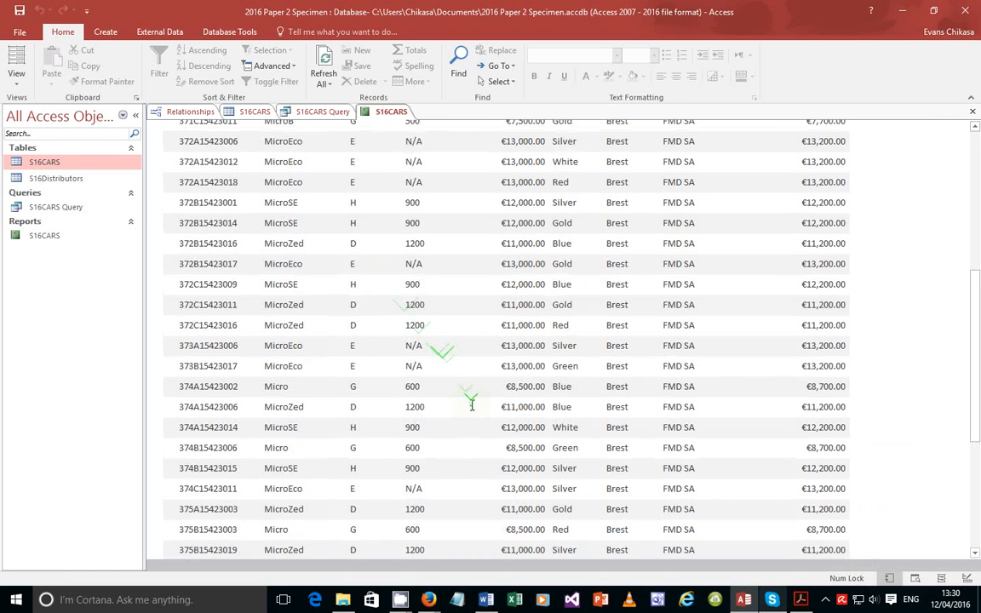
# Add a label about 5.8 cm wide at the left of the Report Footer, containing the candidate's name, Centre number and candidate number
pyautogui.click(17, 85)
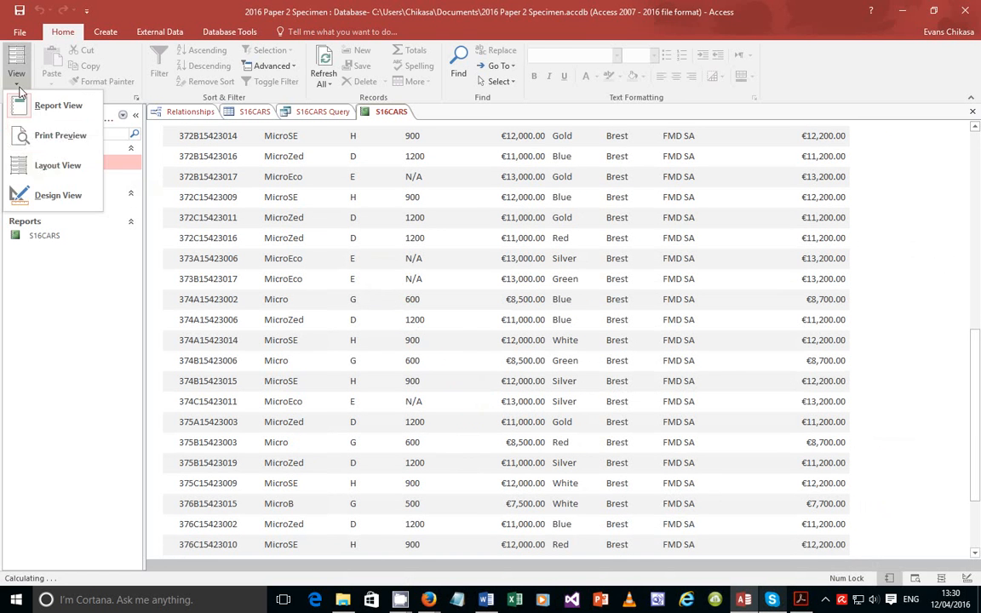
pyautogui.click(51, 195)
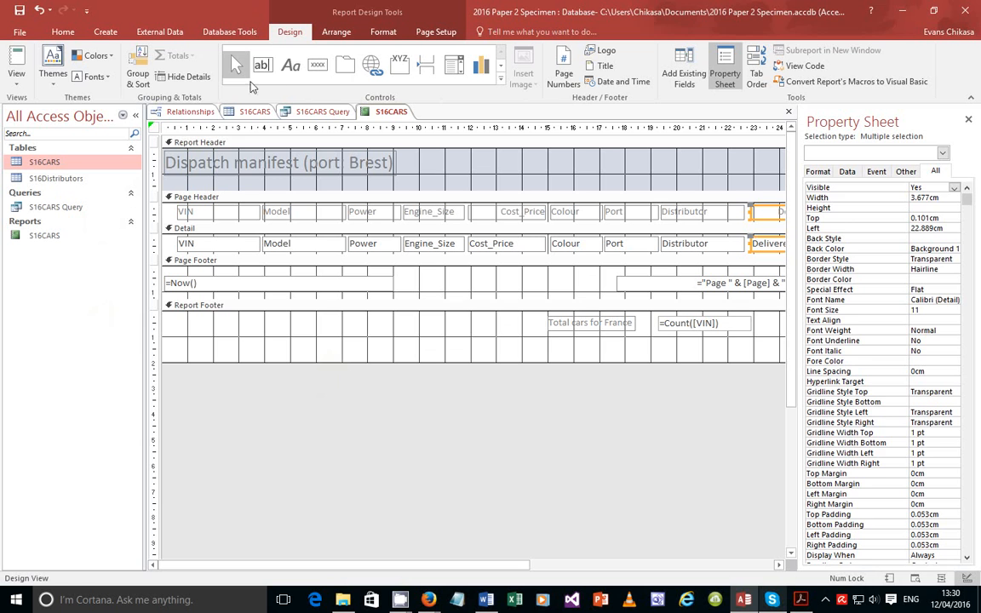
pyautogui.click(291, 65)
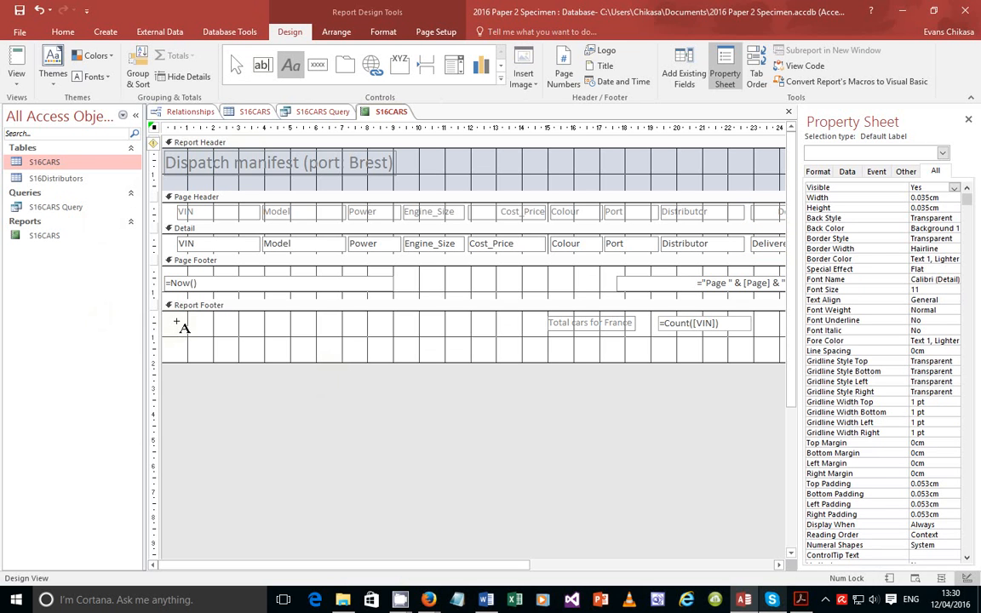
pyautogui.moveTo(176, 322); pyautogui.dragTo(327, 333)
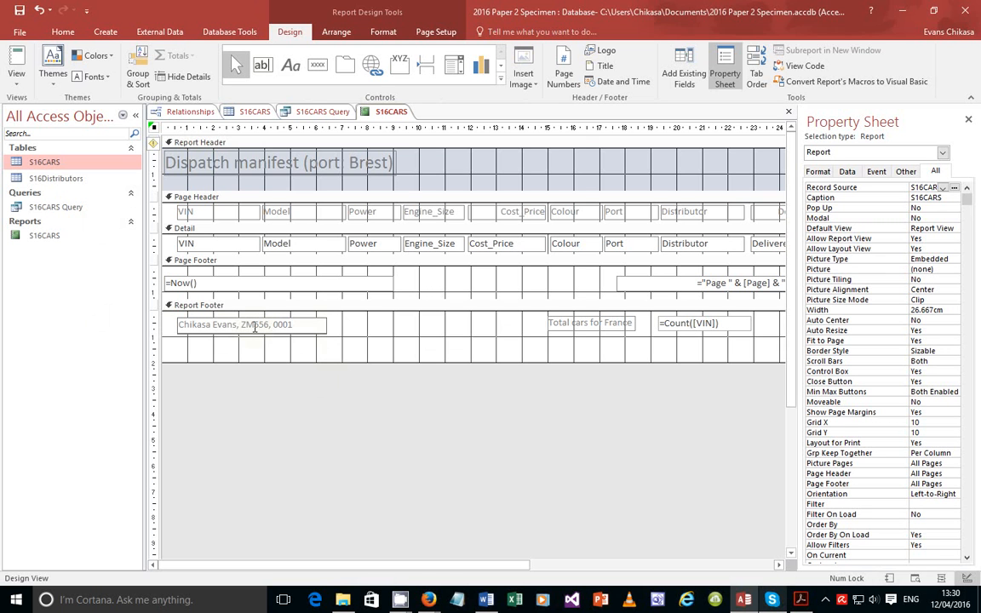
# Display the report in Report View and check the candidate details and car total at its end
pyautogui.click(18, 77)
pyautogui.click(47, 105)
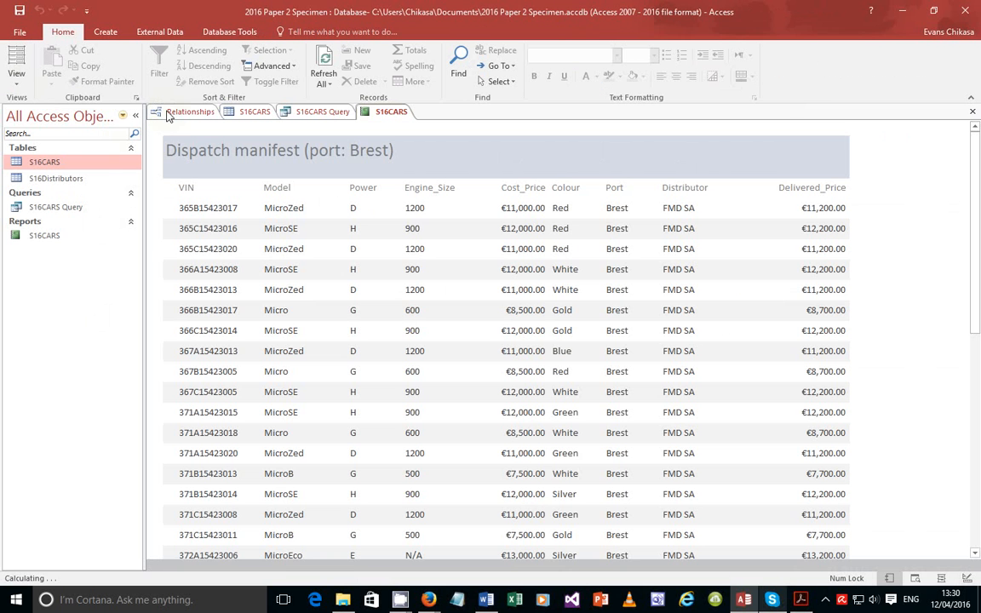
pyautogui.moveTo(976, 186); pyautogui.dragTo(978, 490)
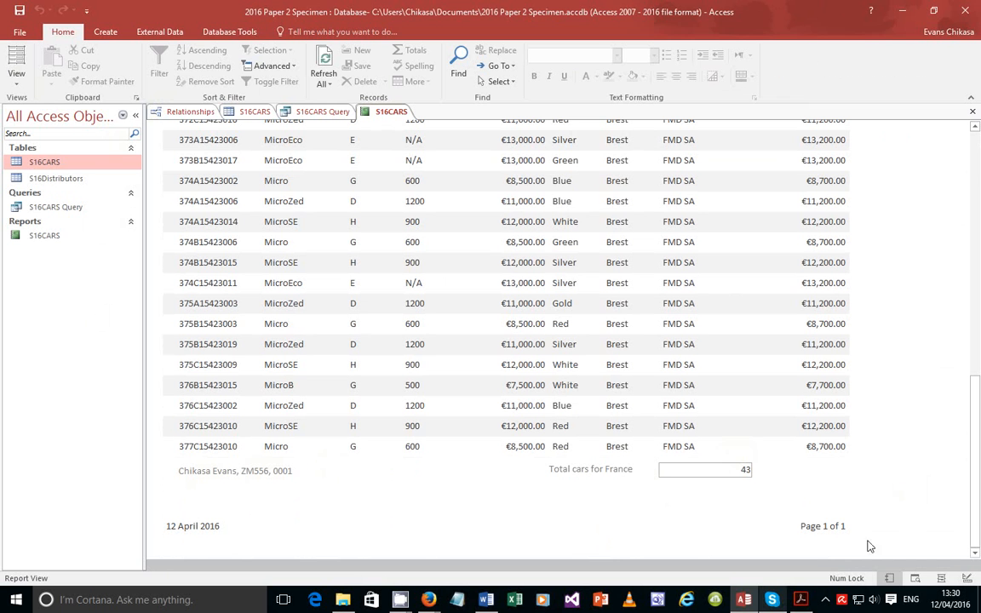
# Switch to the exam PDF and review each question 27 requirement, from Delivered_Price through to saving and printing the report
pyautogui.click(800, 601)
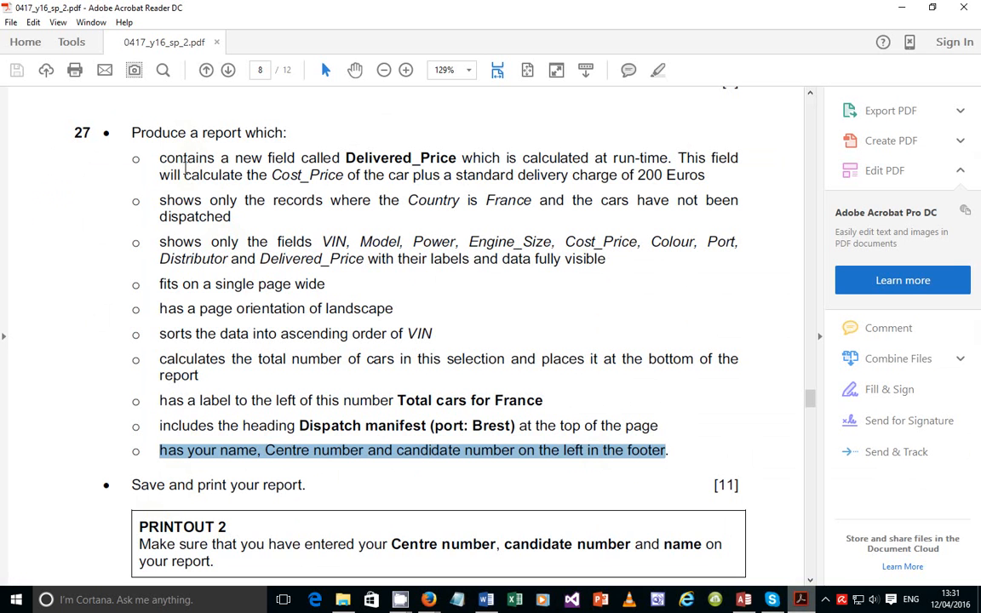
pyautogui.click(379, 160)
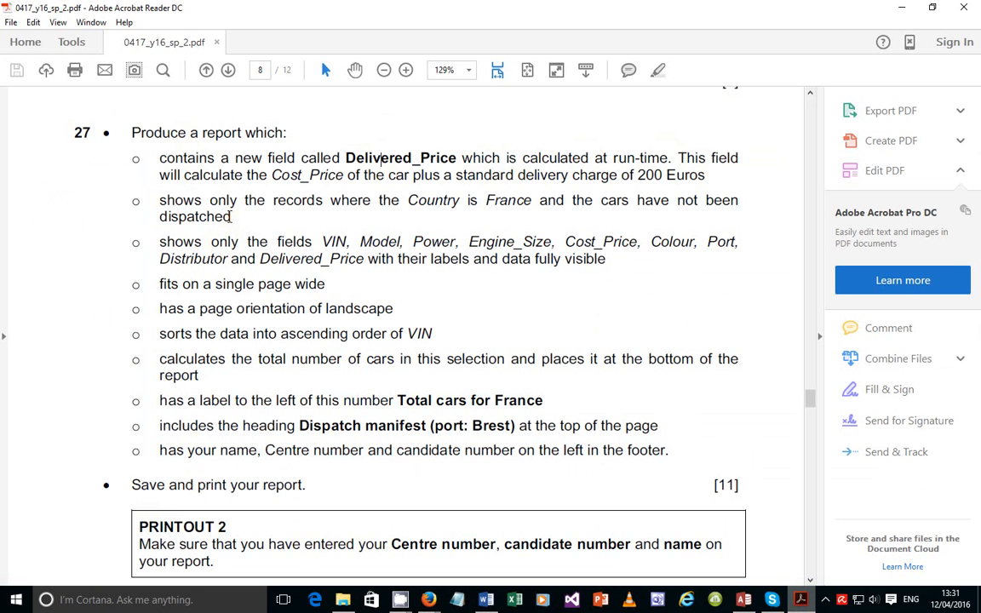
pyautogui.moveTo(159, 207); pyautogui.dragTo(205, 224)
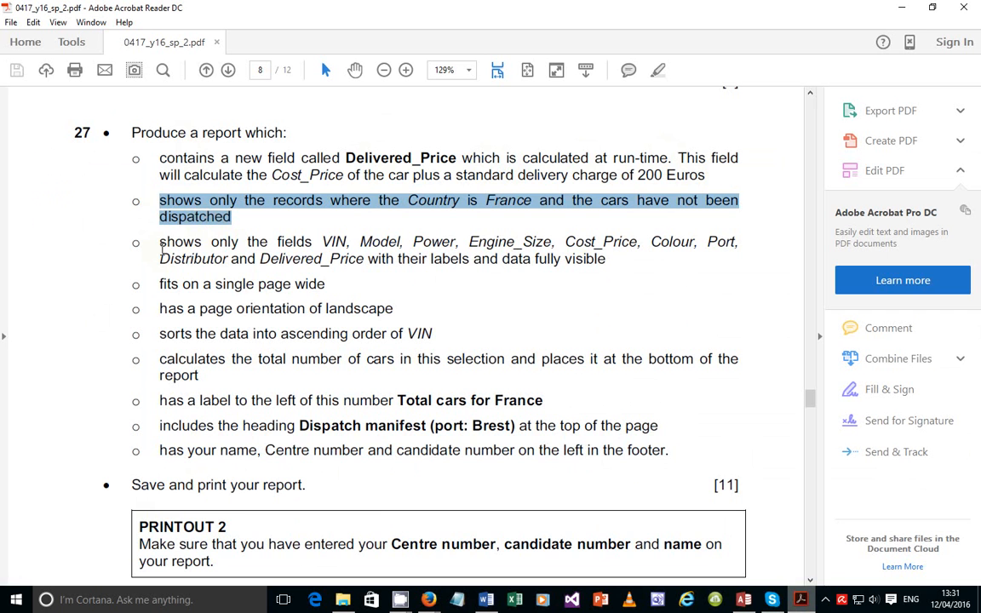
pyautogui.moveTo(160, 242); pyautogui.dragTo(607, 258)
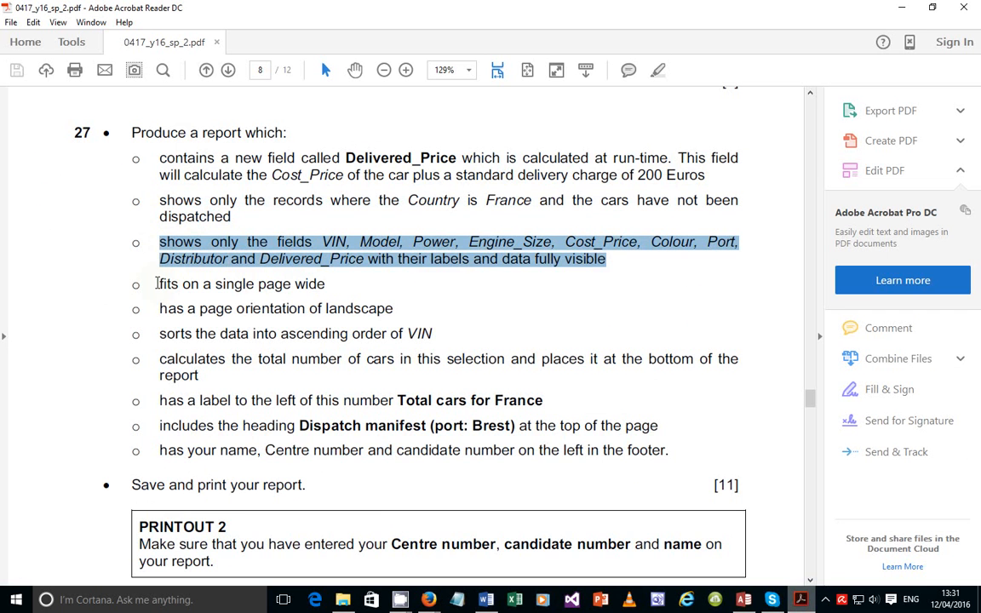
pyautogui.moveTo(157, 284); pyautogui.dragTo(327, 285)
pyautogui.moveTo(159, 309); pyautogui.dragTo(394, 310)
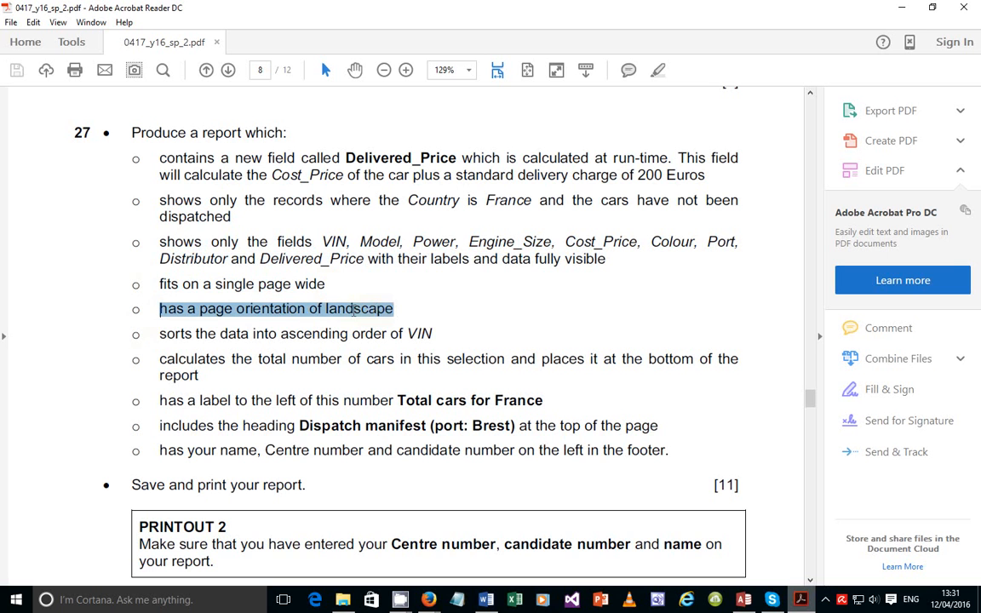
pyautogui.moveTo(161, 334); pyautogui.dragTo(454, 333)
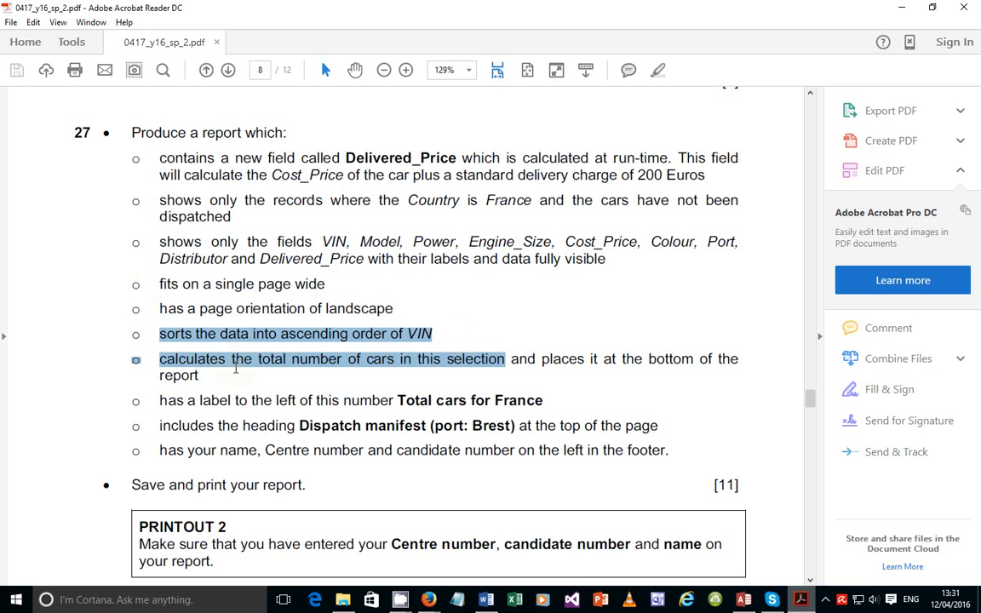
pyautogui.moveTo(161, 401); pyautogui.dragTo(512, 409)
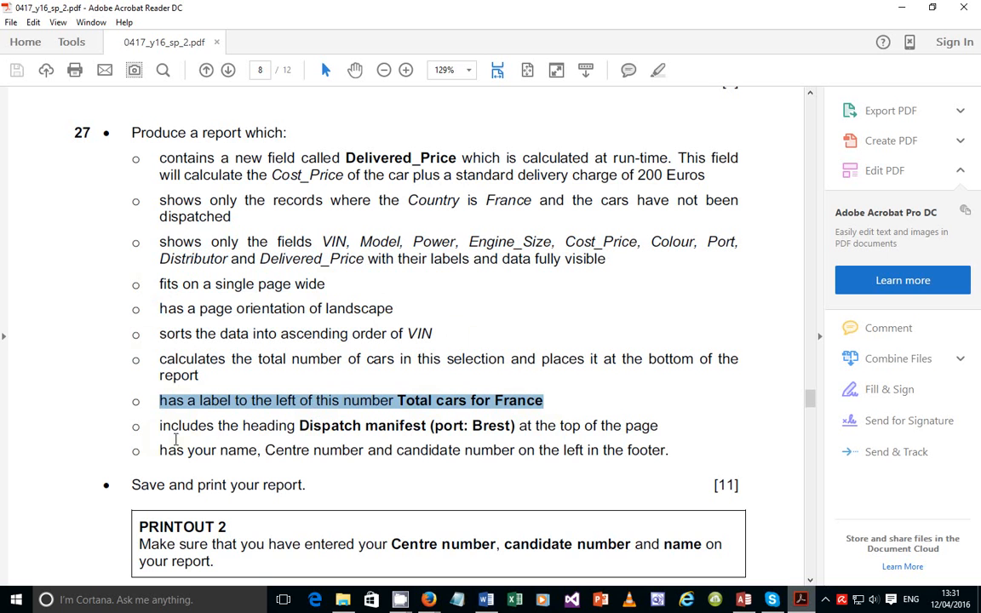
pyautogui.moveTo(160, 425); pyautogui.dragTo(626, 435)
pyautogui.moveTo(162, 450); pyautogui.dragTo(655, 451)
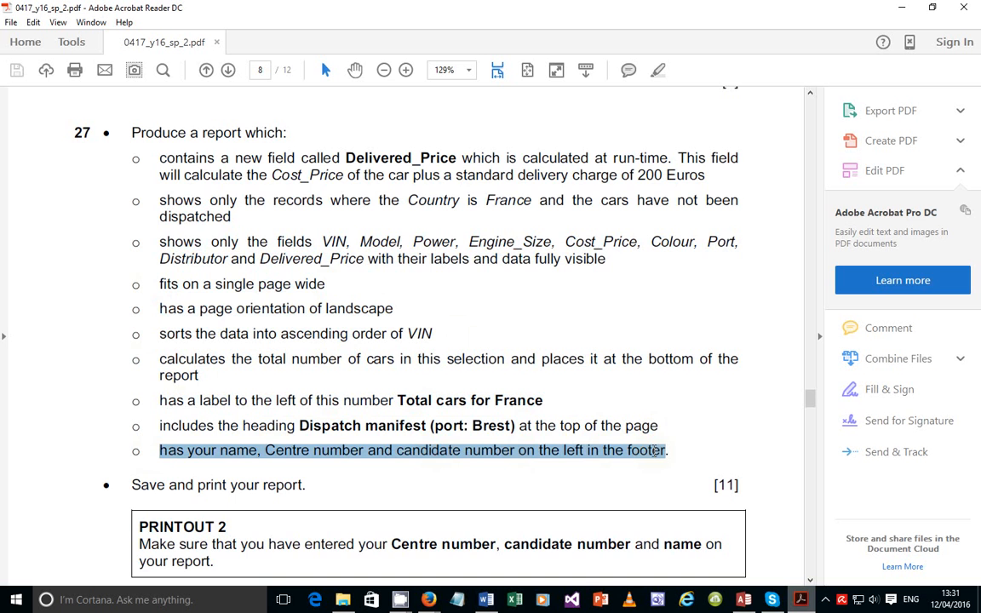
pyautogui.scroll(-3, 530, 390)
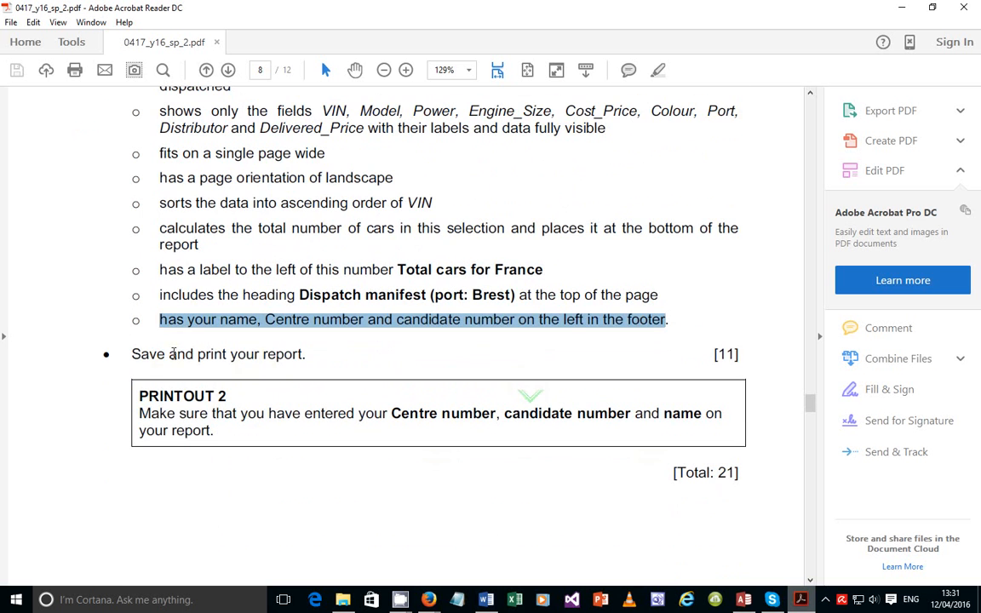
pyautogui.moveTo(132, 354); pyautogui.dragTo(320, 367)
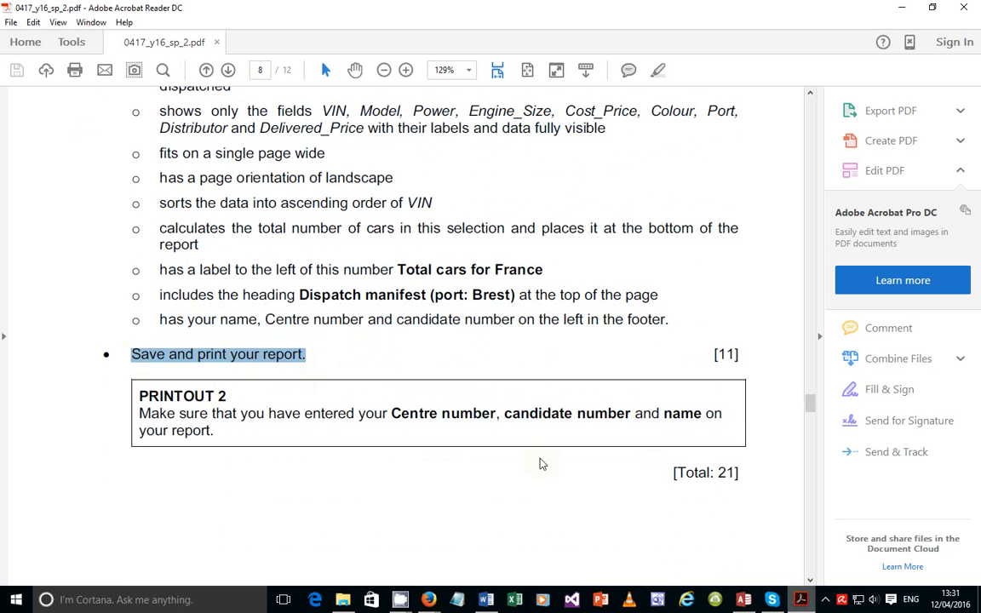
# Switch back to Access and check the report in Print Preview, comparing the first page with page 3's footer content
pyautogui.click(743, 600)
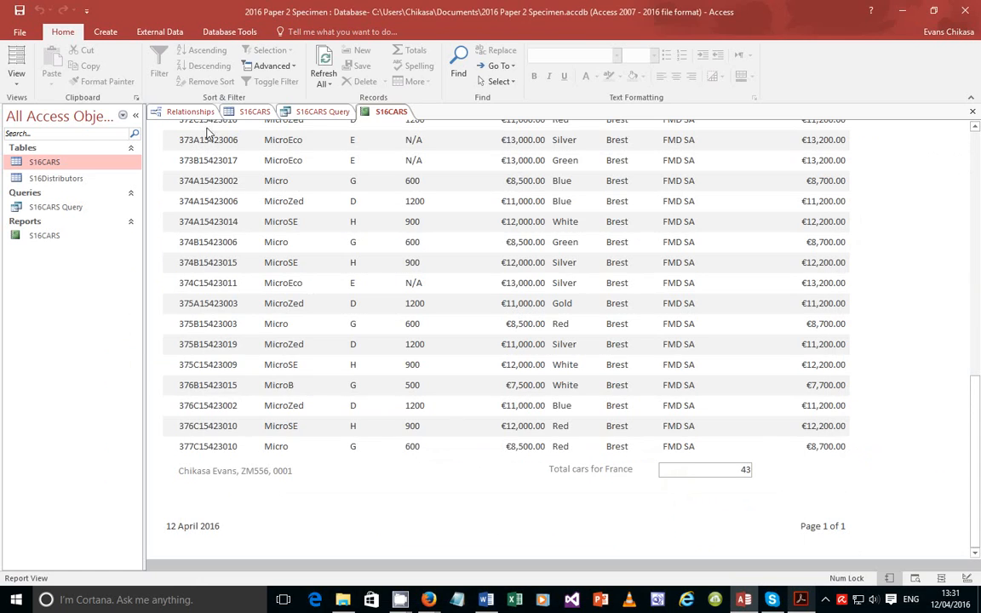
pyautogui.click(17, 85)
pyautogui.click(43, 129)
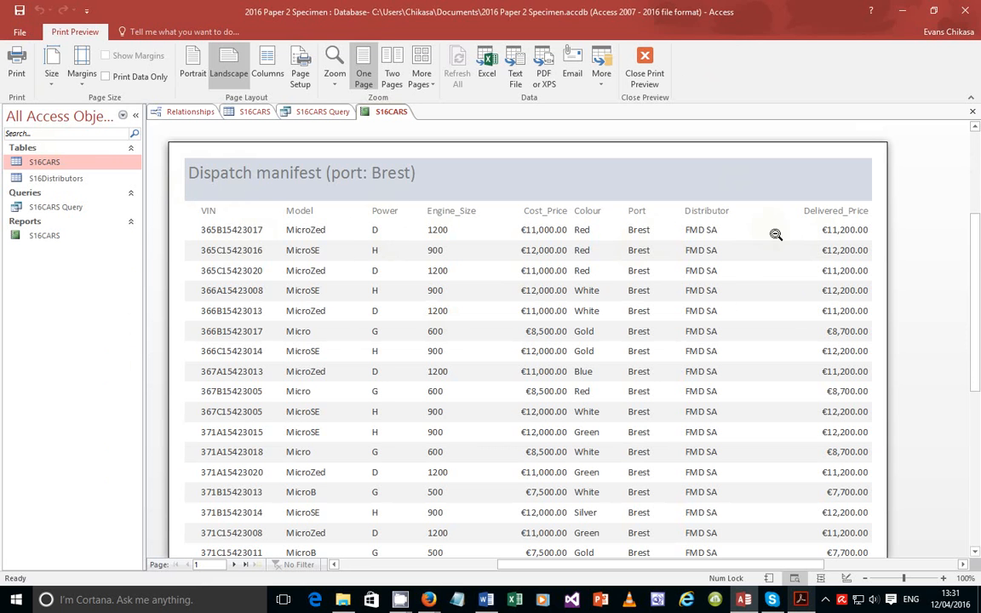
pyautogui.scroll(-5, 727, 287)
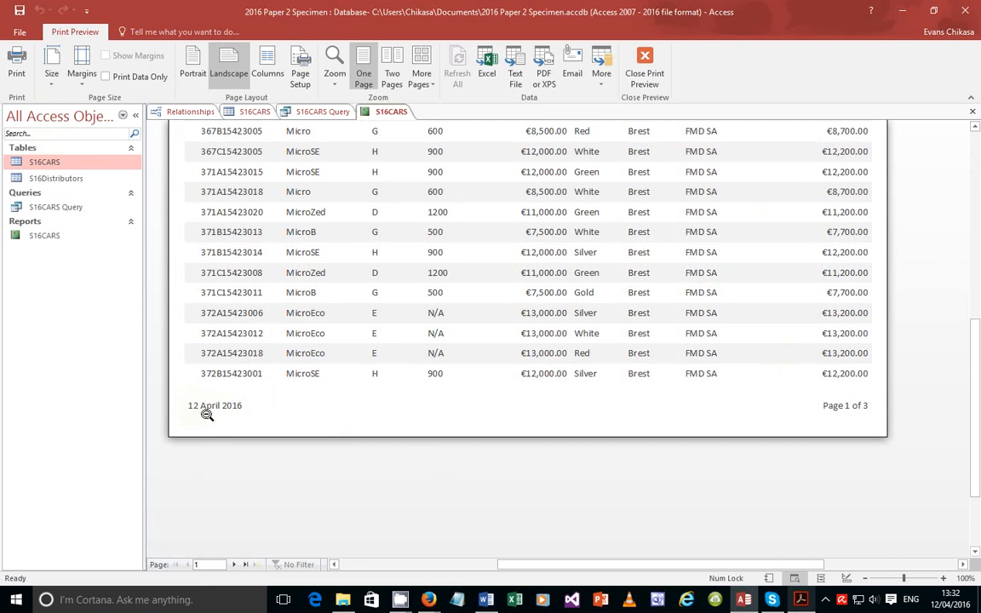
pyautogui.scroll(-1, 665, 368)
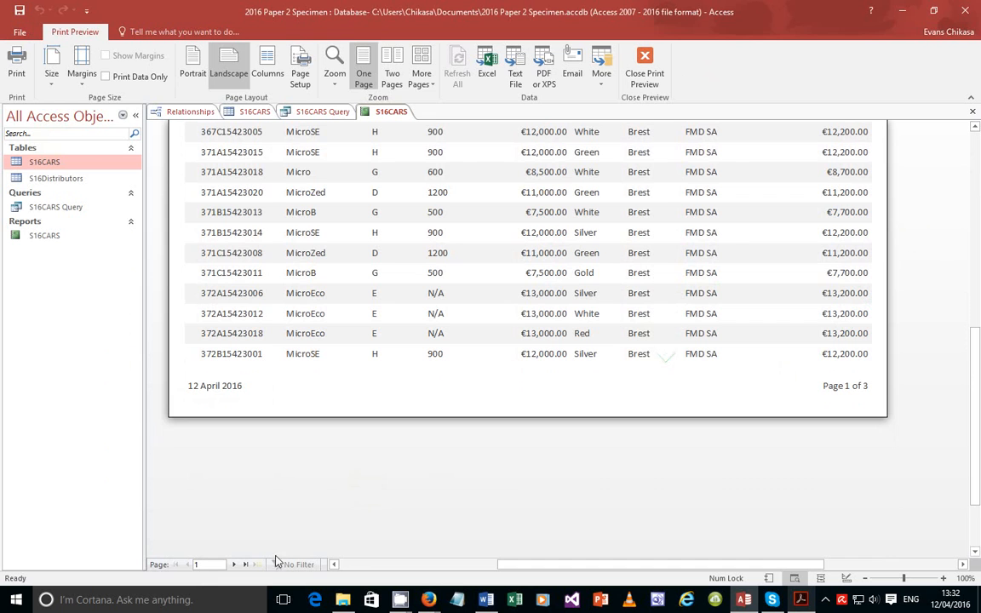
pyautogui.click(236, 565)
pyautogui.click(236, 565)
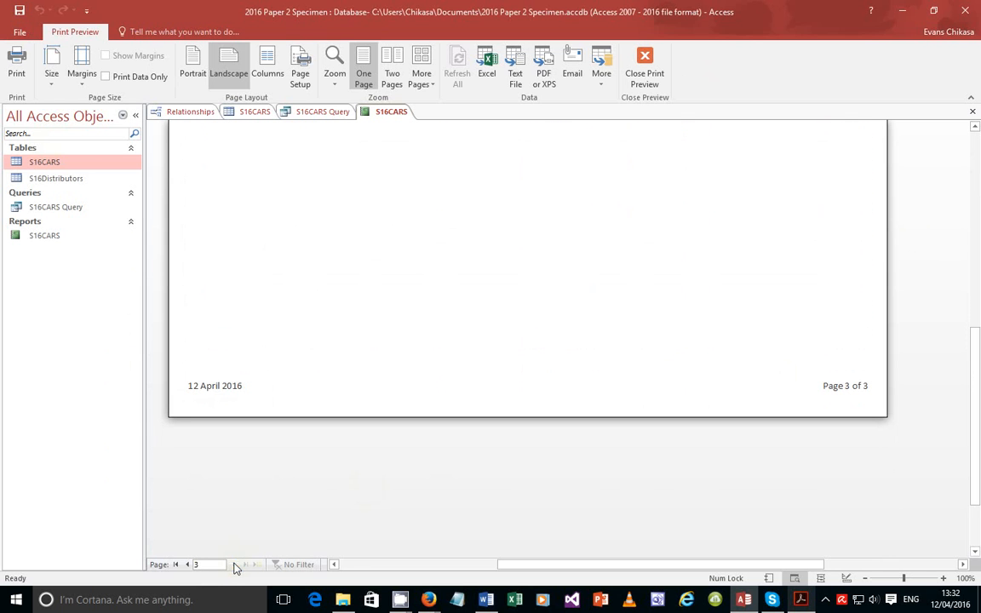
pyautogui.scroll(5, 398, 388)
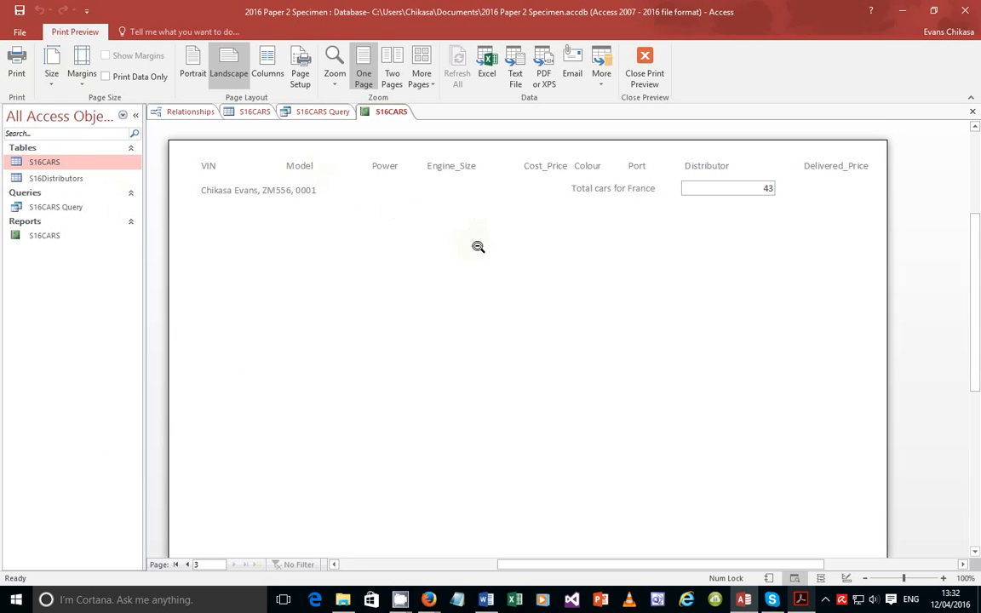
pyautogui.scroll(1, 596, 260)
pyautogui.scroll(-1, 598, 319)
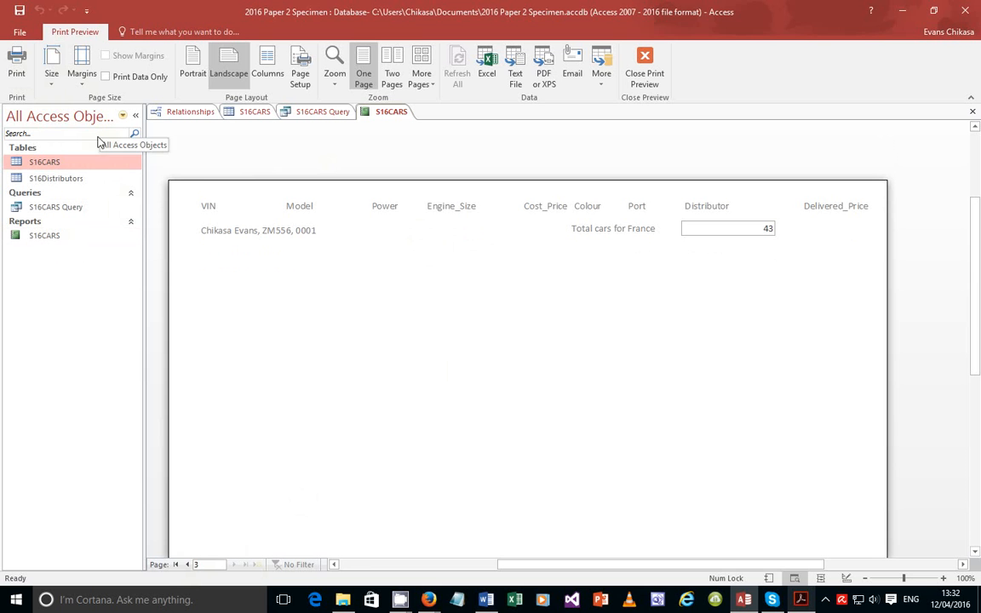
pyautogui.click(644, 66)
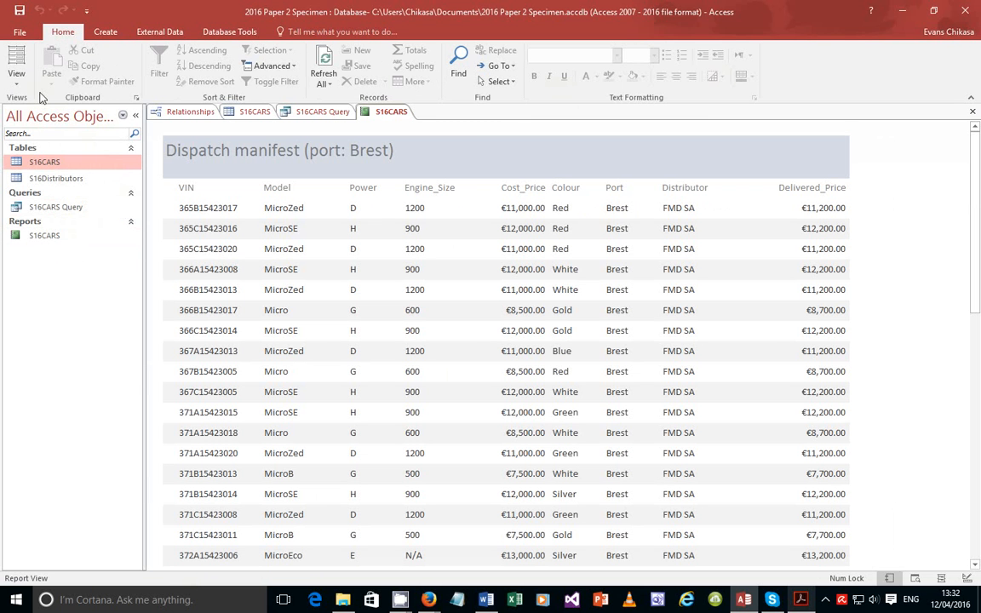
# In Design View, shorten the Report Footer to about 1 cm and trim the empty space below the Page Footer's date and page number
pyautogui.click(16, 78)
pyautogui.click(40, 192)
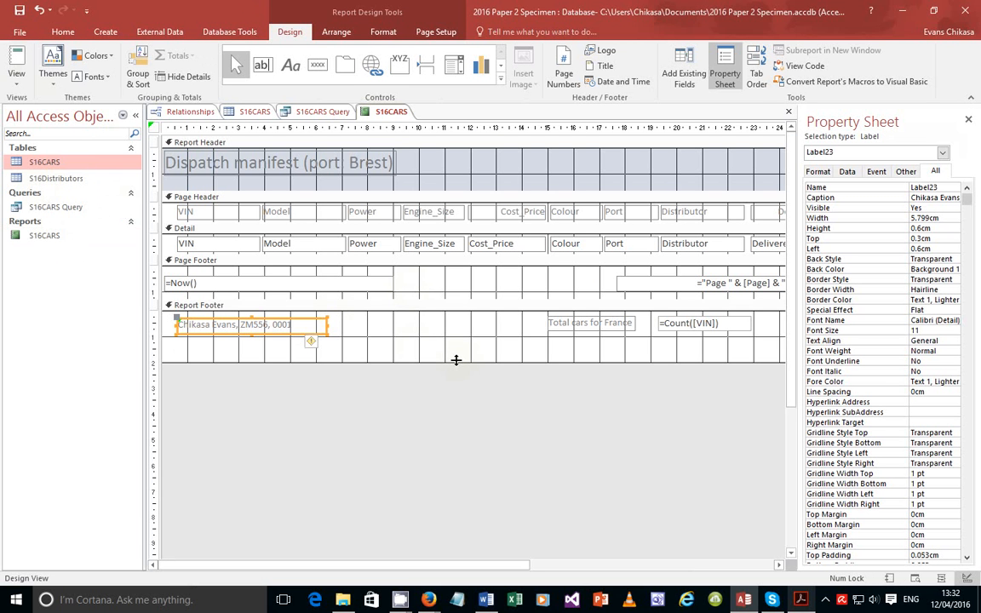
pyautogui.moveTo(457, 358); pyautogui.dragTo(452, 335)
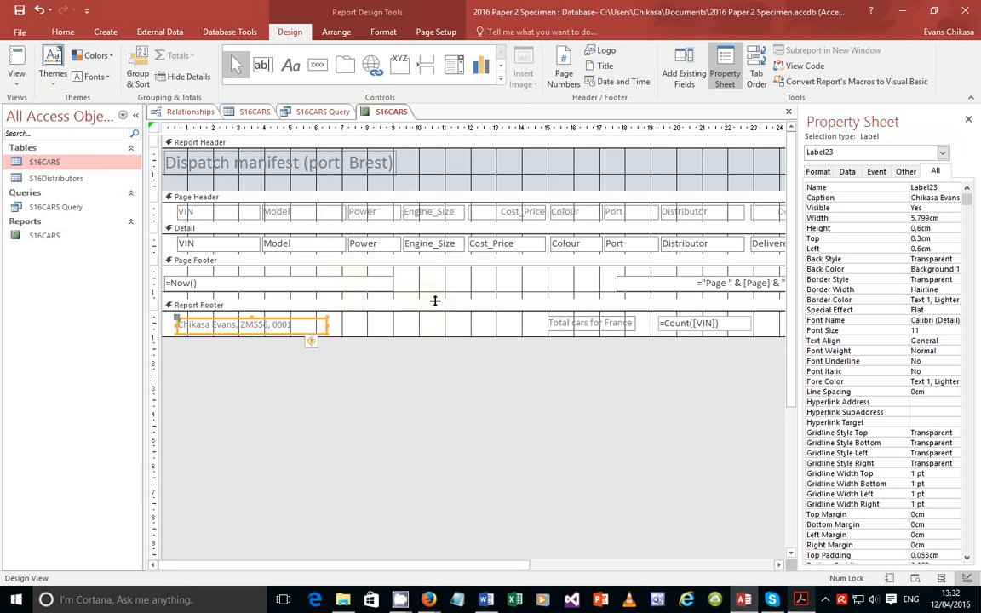
pyautogui.moveTo(433, 299); pyautogui.dragTo(432, 289)
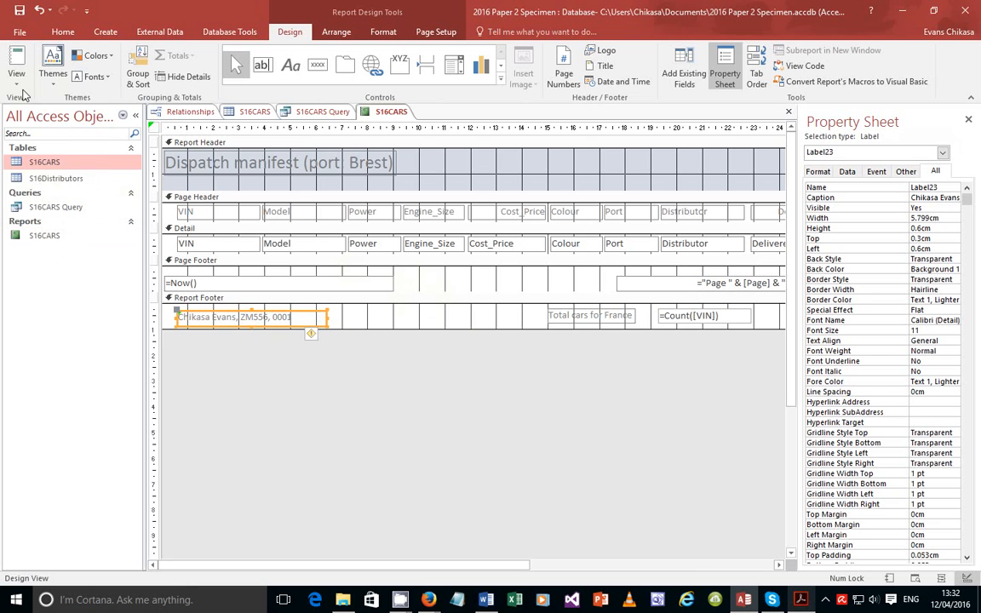
# Preview the printed report again and check the page count, car total and candidate details on page 2
pyautogui.click(19, 79)
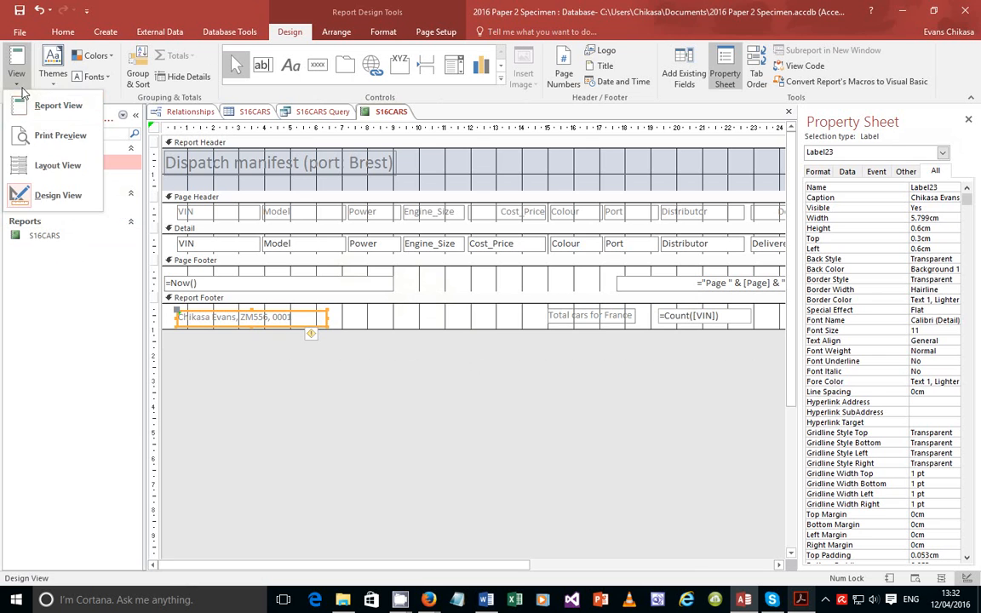
pyautogui.click(47, 134)
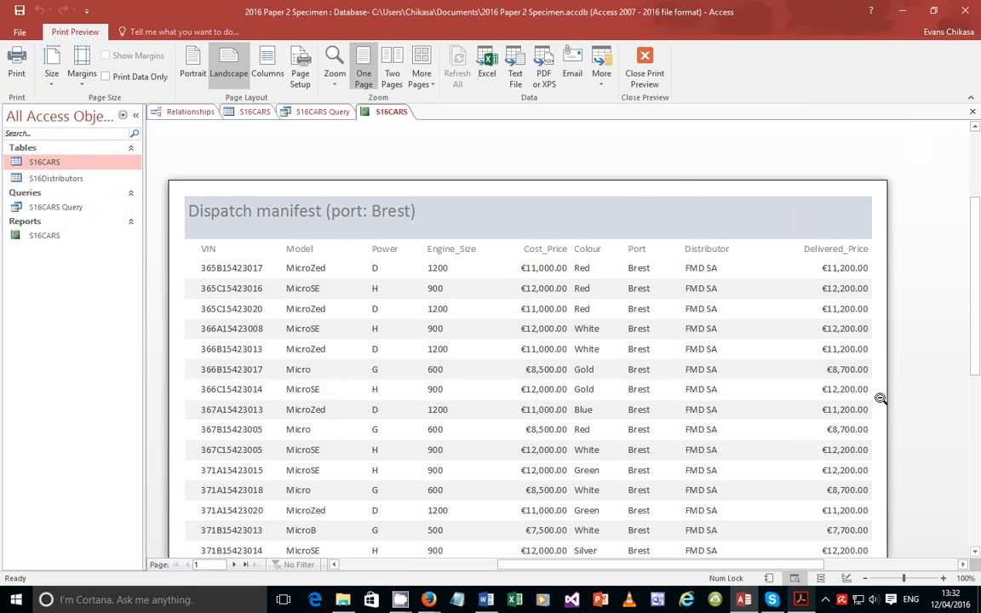
pyautogui.scroll(-5, 768, 366)
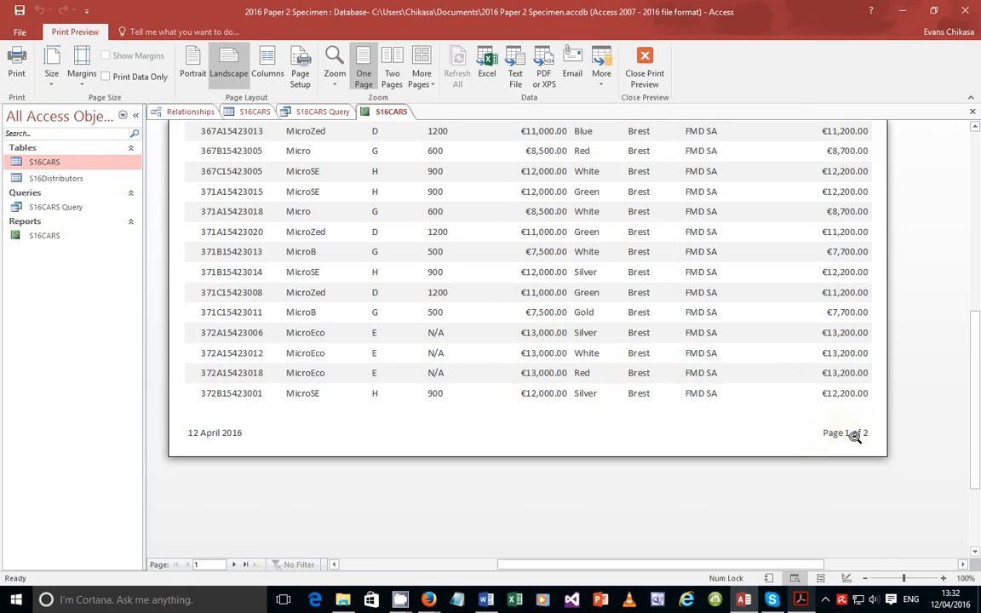
pyautogui.scroll(-3, 638, 339)
pyautogui.scroll(-1, 639, 339)
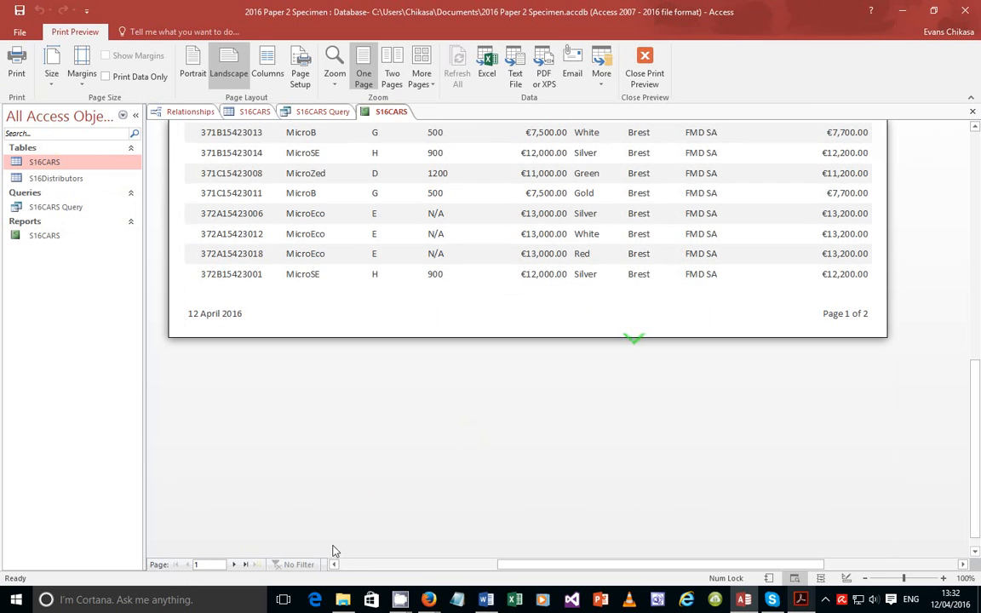
pyautogui.click(235, 565)
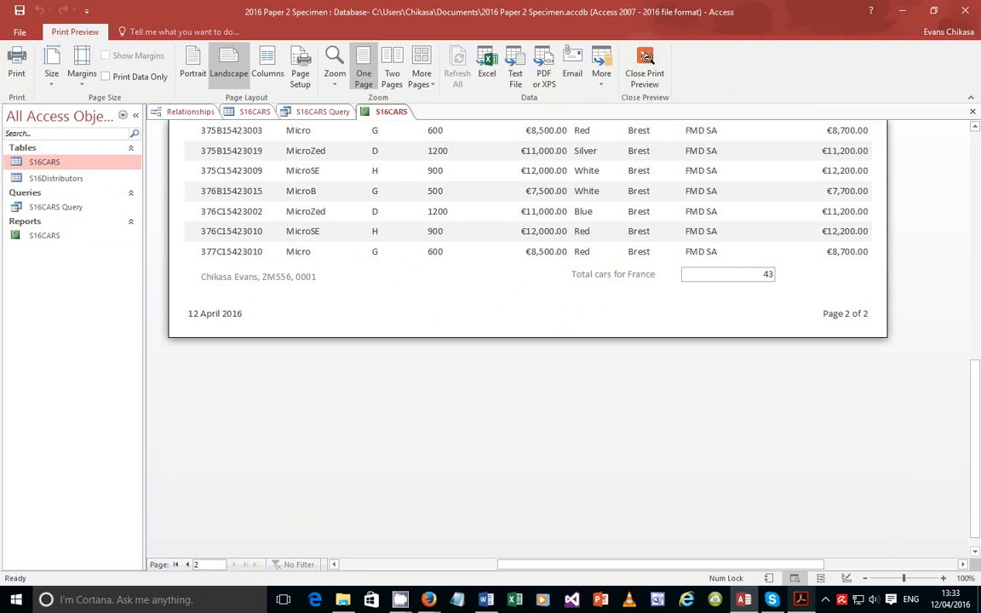
pyautogui.click(645, 62)
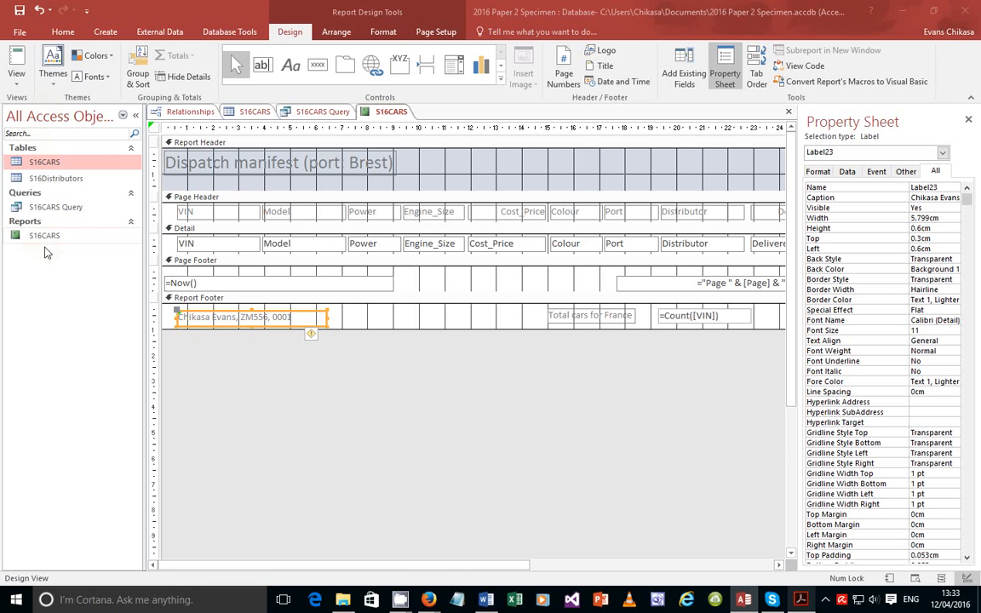
# Show the report in Report View and print one copy of all its pages on the HP LaserJet P3011/P3015 printer
pyautogui.click(24, 77)
pyautogui.click(45, 106)
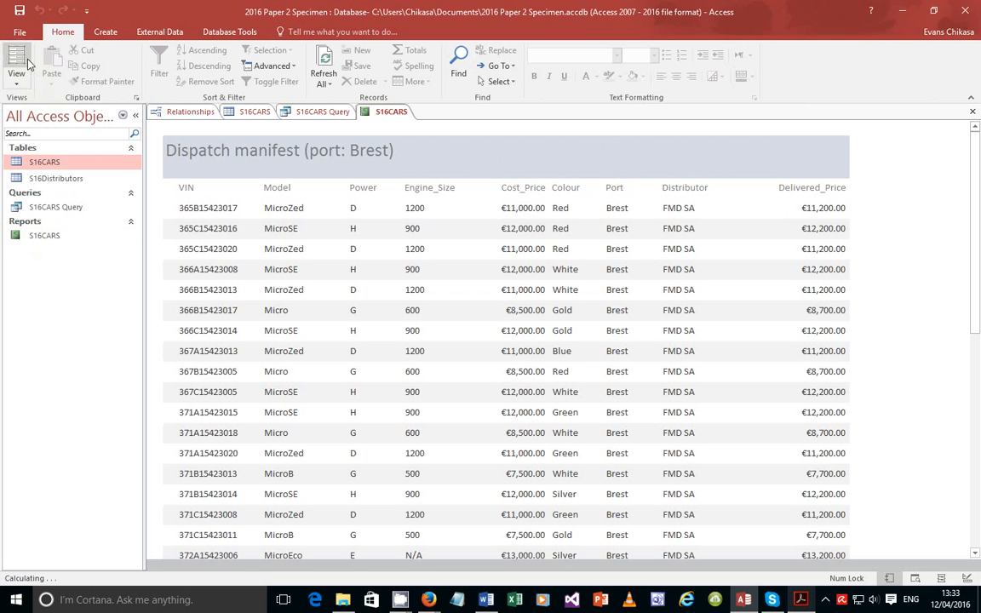
pyautogui.click(9, 78)
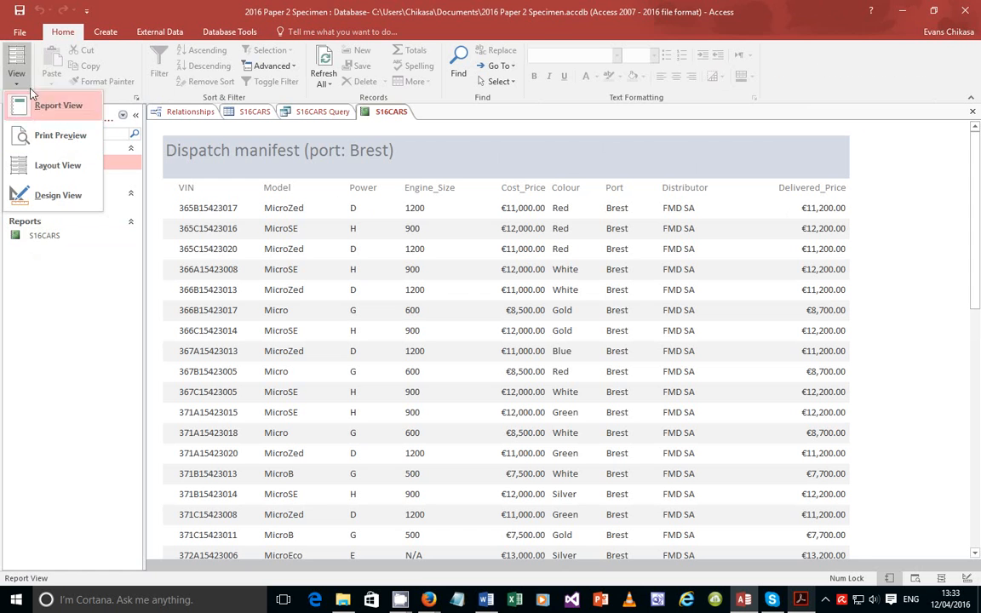
pyautogui.click(26, 34)
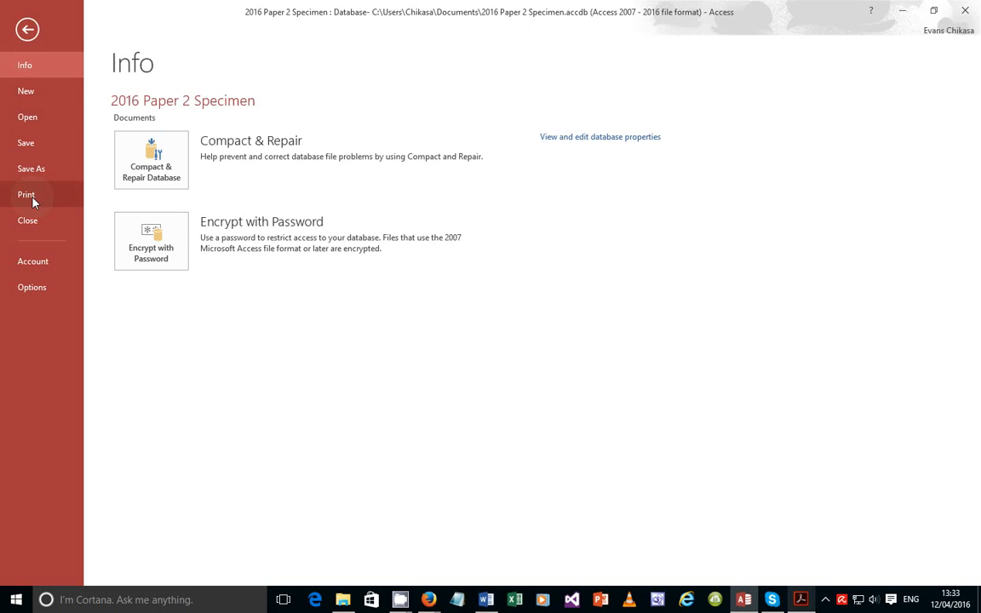
pyautogui.click(34, 202)
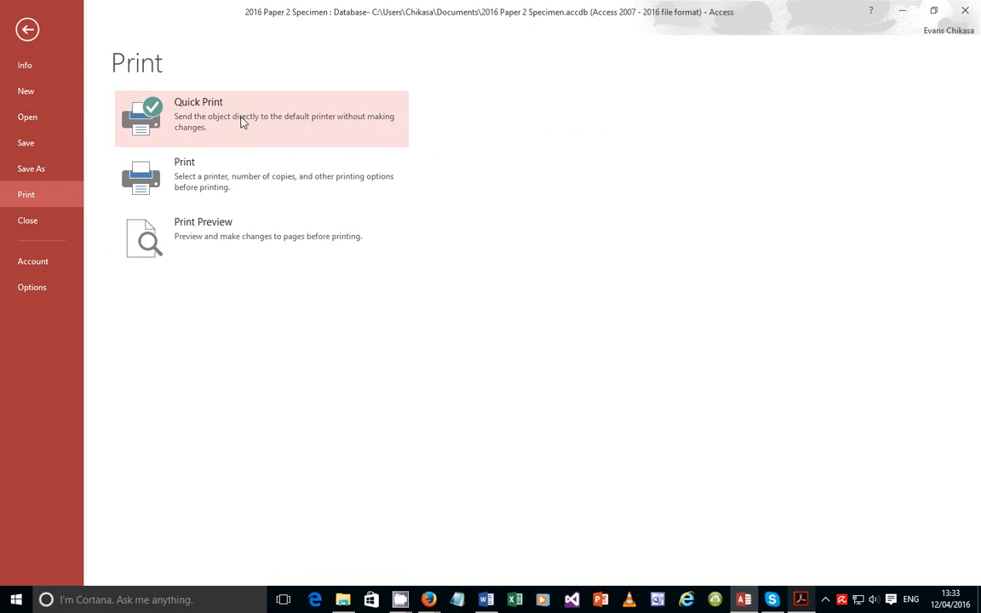
pyautogui.click(188, 165)
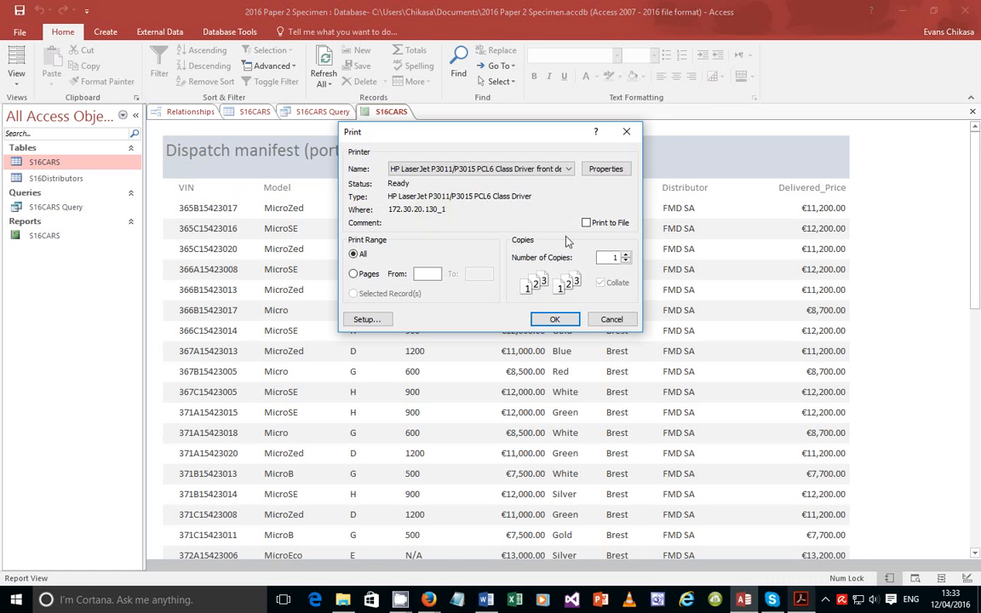
pyautogui.click(552, 320)
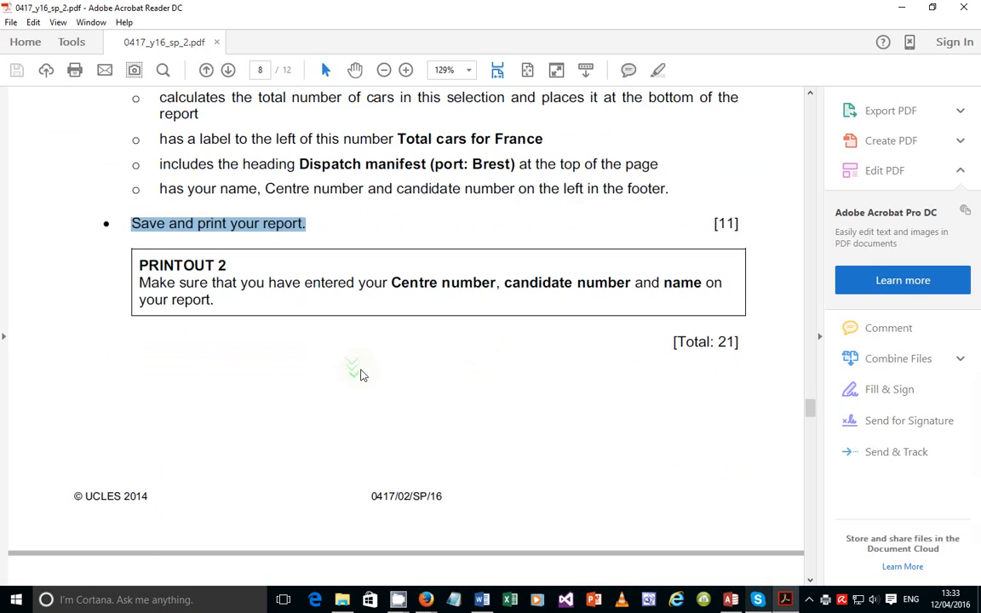
# Switch to the exam PDF, look back over the Task 3 database report instructions and read the question 28 requirements for the database labels
pyautogui.scroll(-4, 360, 375)
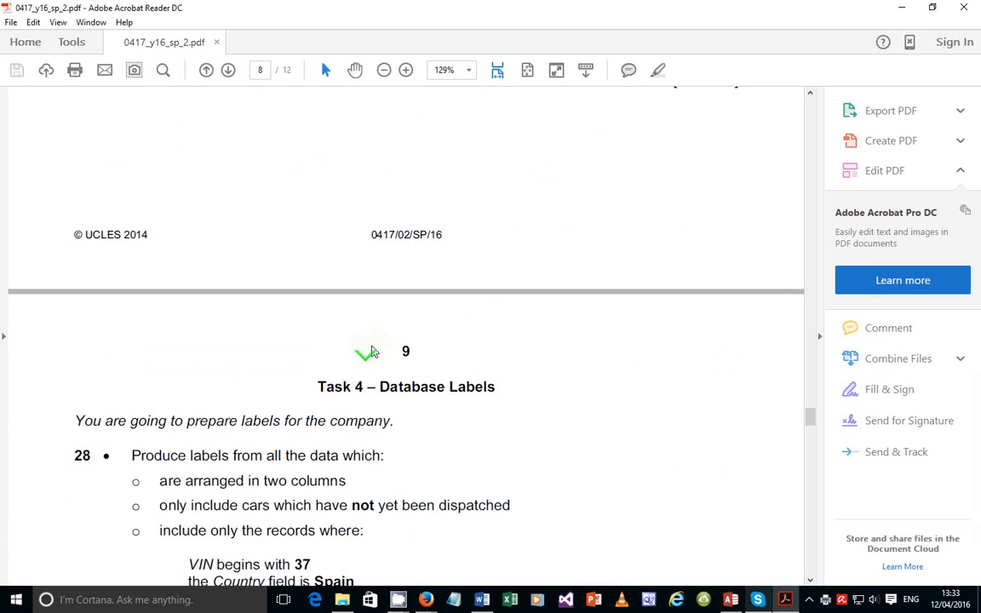
pyautogui.scroll(6, 368, 350)
pyautogui.scroll(10, 416, 300)
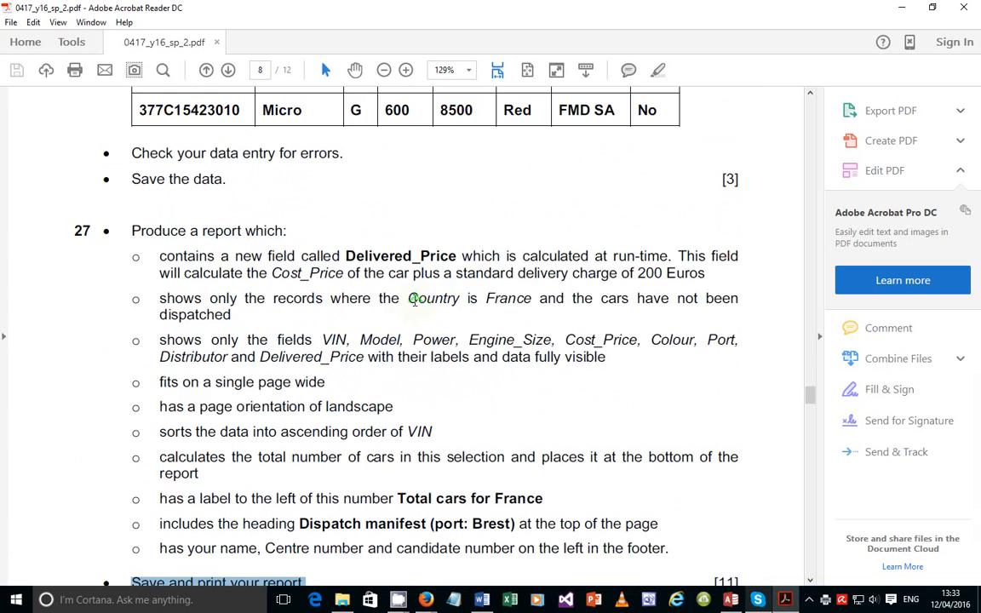
pyautogui.scroll(5, 409, 279)
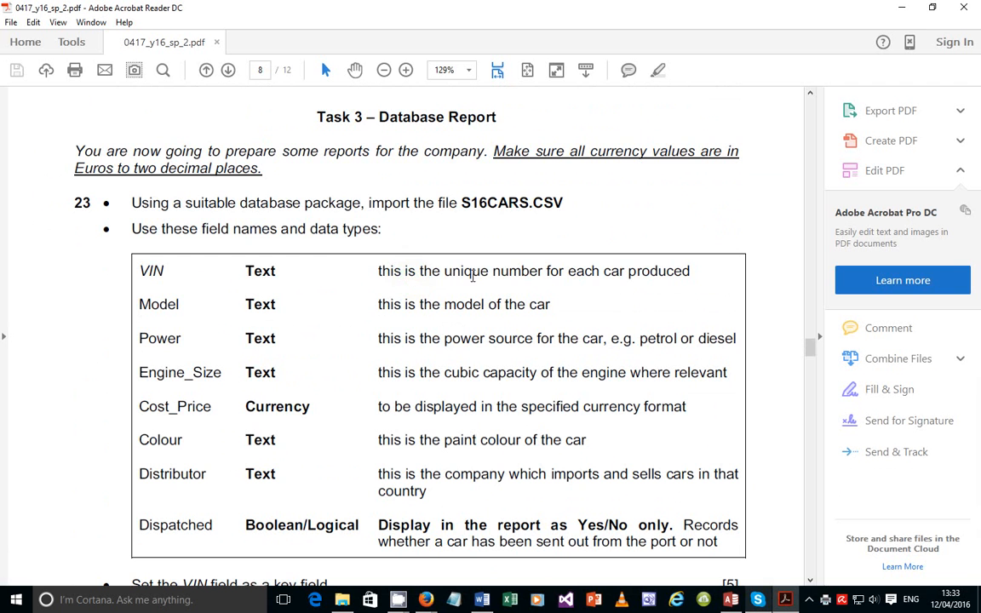
pyautogui.moveTo(810, 345); pyautogui.dragTo(814, 399)
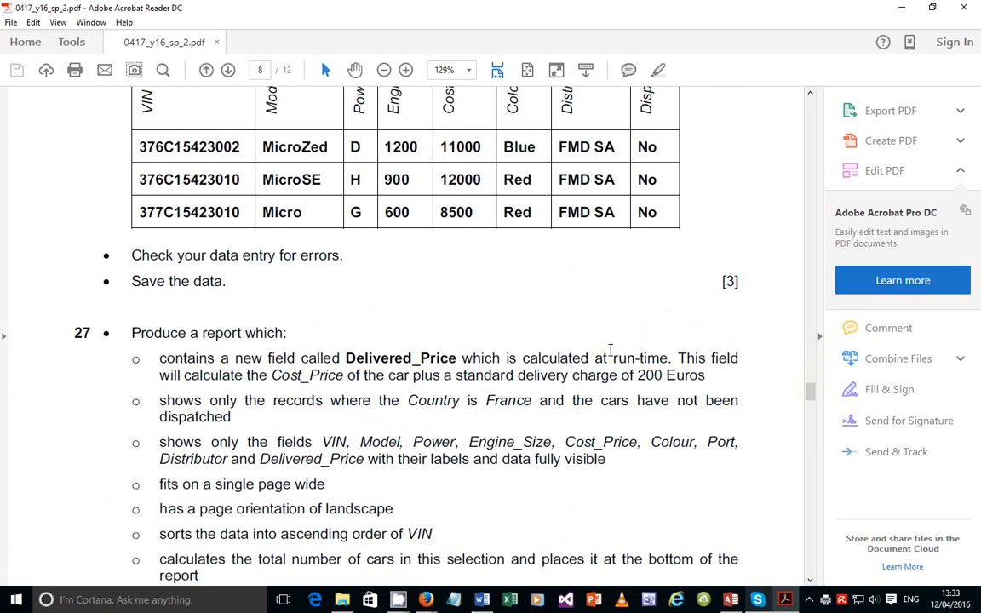
pyautogui.scroll(-8, 559, 339)
pyautogui.scroll(-7, 558, 374)
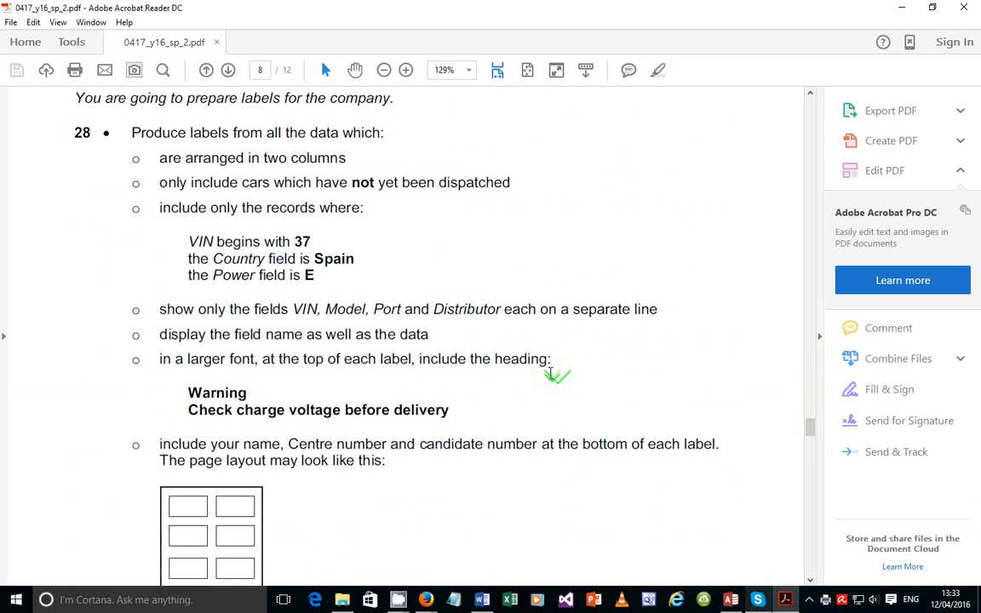
pyautogui.scroll(2, 549, 370)
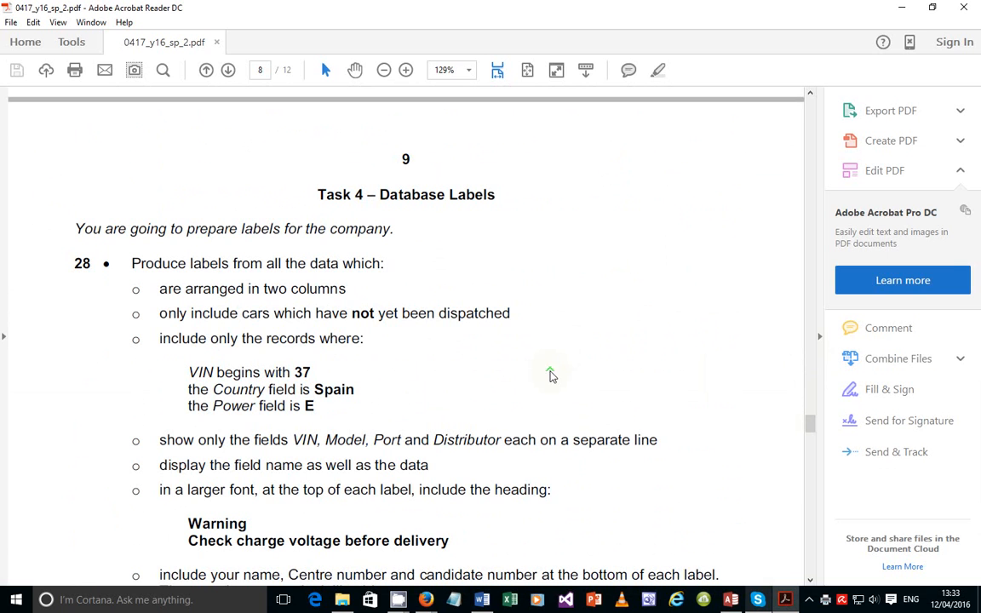